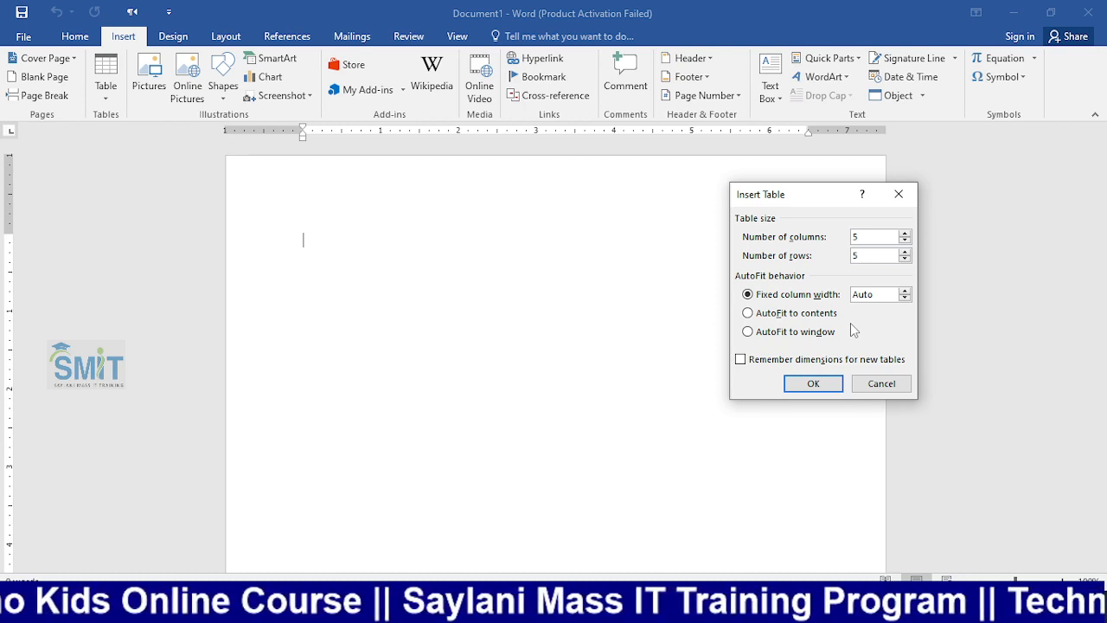
Insert a table with 5 columns and 5 rows and enlarge it so its rows become taller.
{"action": "left_click", "coordinate": [818, 385]}
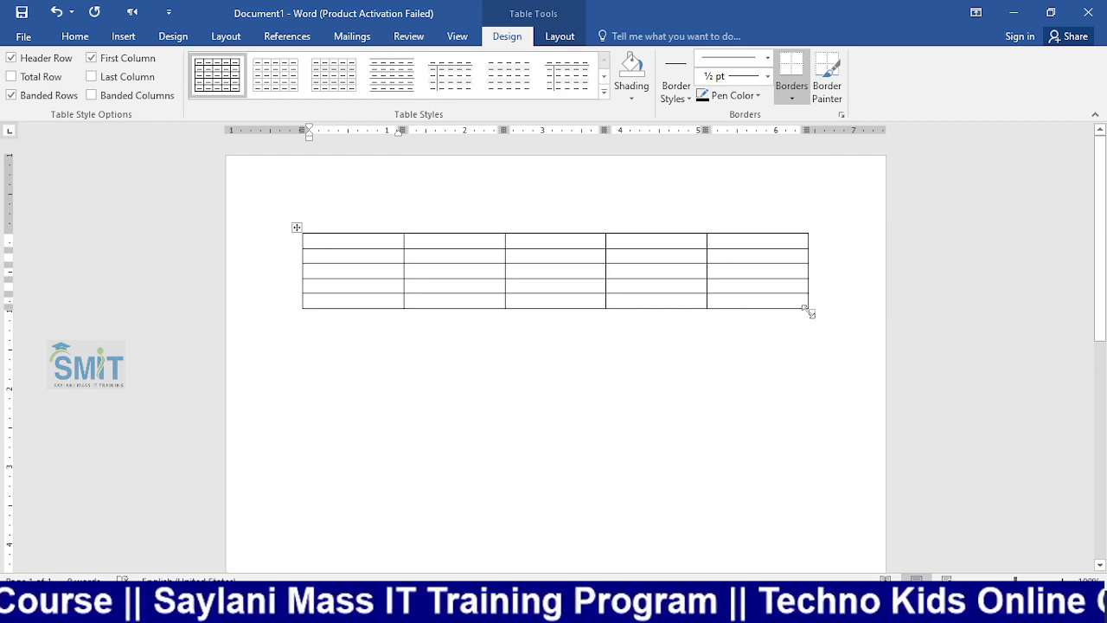
{"action": "left_click_drag", "start_coordinate": [808, 314], "coordinate": [802, 445]}
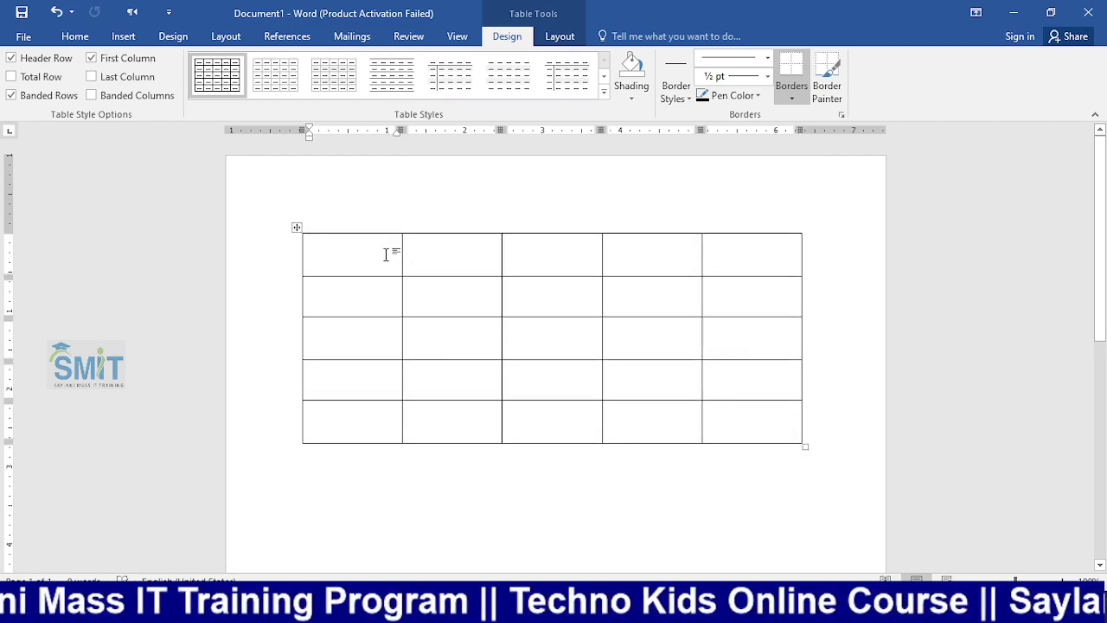
{"action": "type", "text": "1"}
{"action": "key", "text": "Tab"}
{"action": "type", "text": "2"}
{"action": "key", "text": "Tab"}
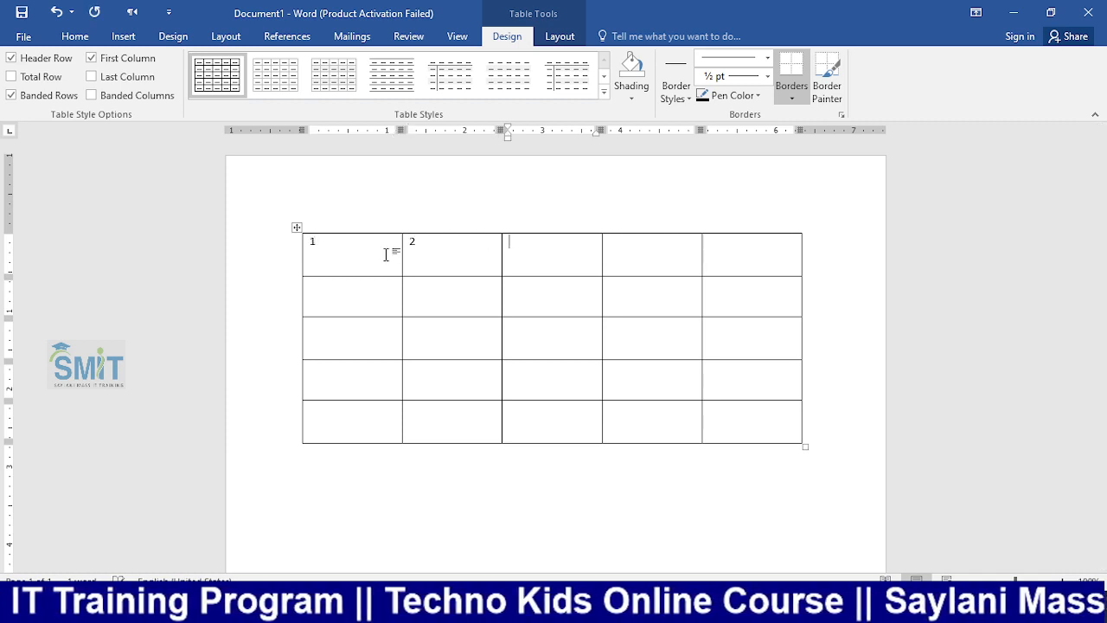
{"action": "type", "text": "3"}
{"action": "key", "text": "Tab"}
{"action": "key", "text": "Left"}
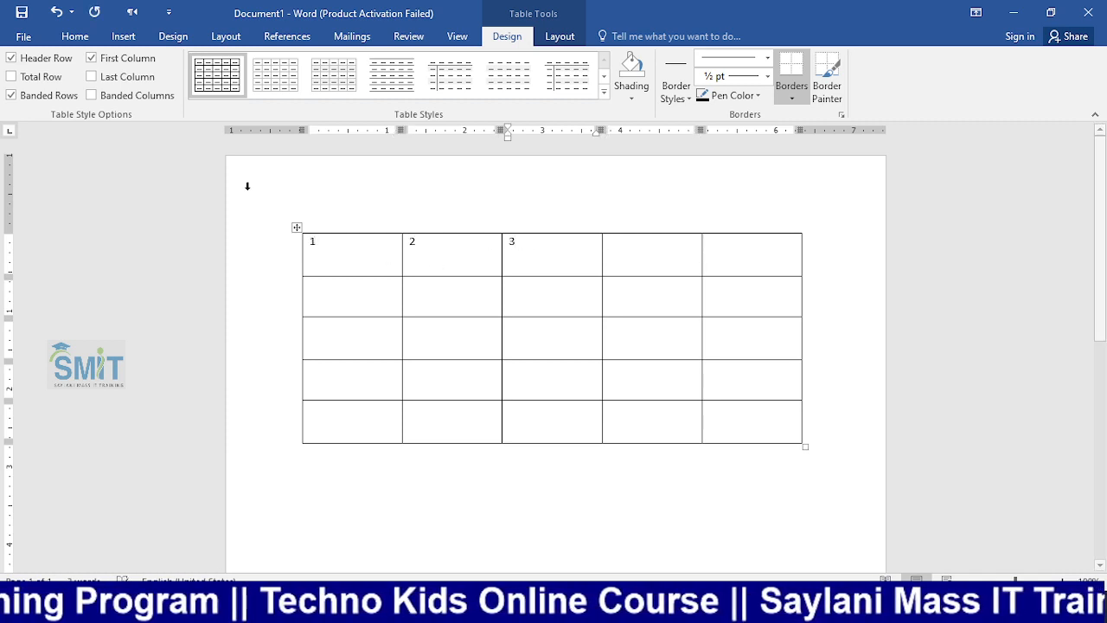
{"action": "left_click_drag", "start_coordinate": [563, 255], "coordinate": [328, 251]}
{"action": "key", "text": "Return"}
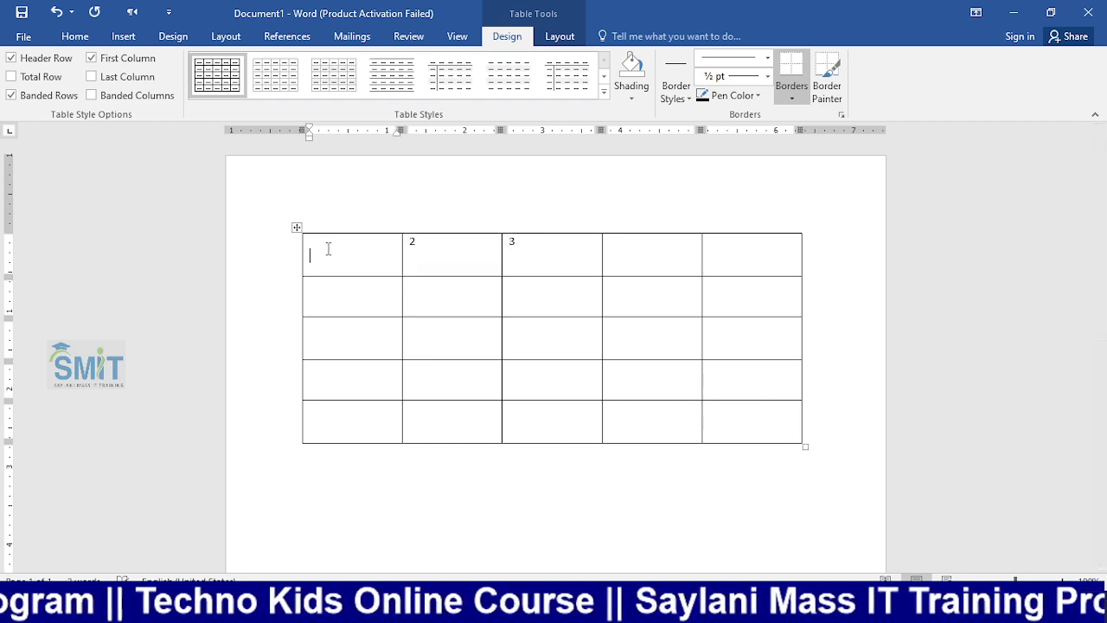
Clear all cells of the table and apply automatic list numbering to every cell.
{"action": "left_click_drag", "start_coordinate": [524, 247], "coordinate": [724, 422]}
{"action": "key", "text": "Delete"}
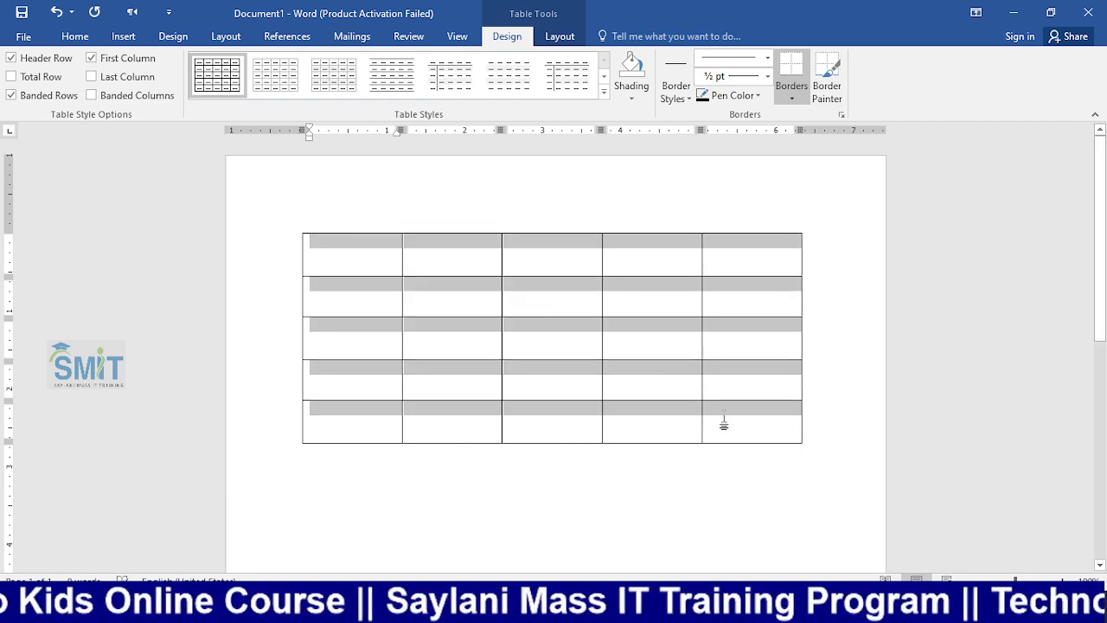
{"action": "left_click", "coordinate": [91, 37]}
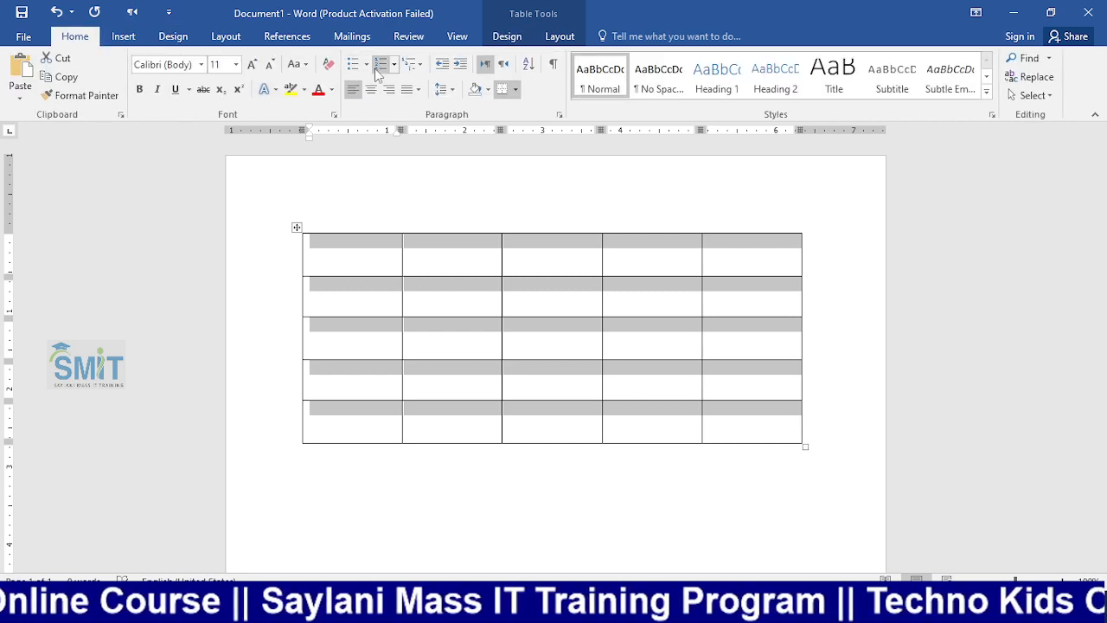
{"action": "left_click", "coordinate": [382, 64]}
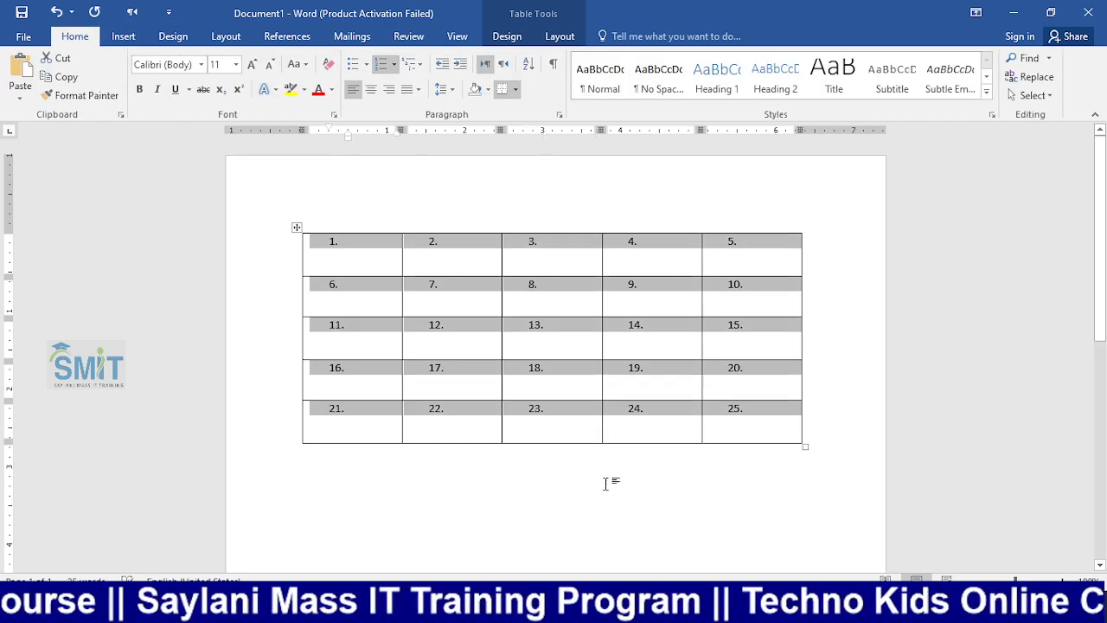
{"action": "left_click", "coordinate": [609, 519]}
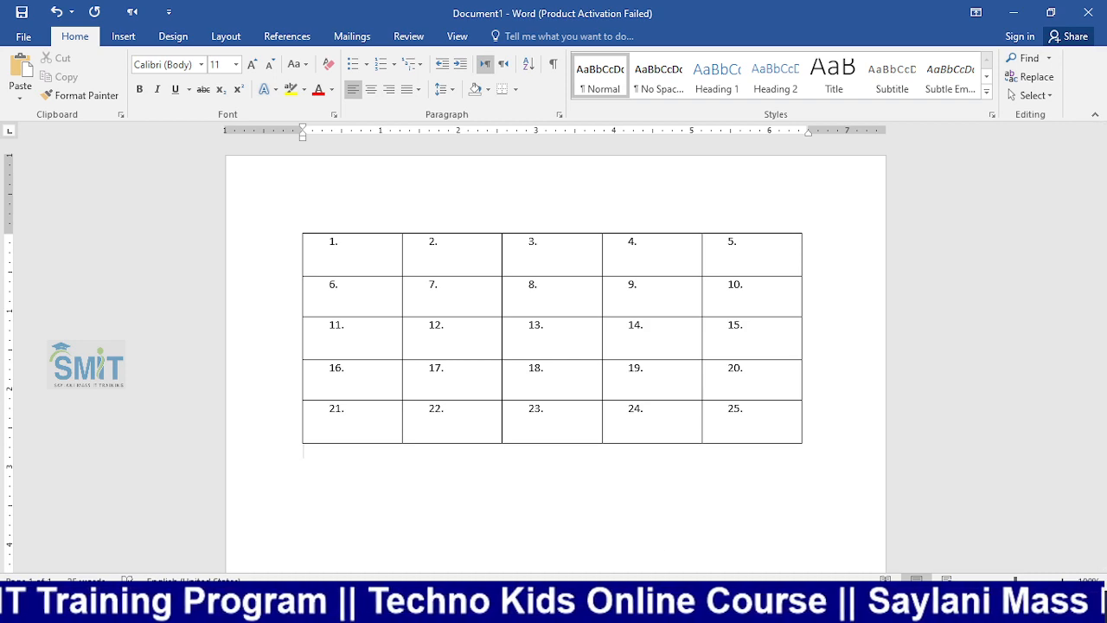
{"action": "left_click", "coordinate": [364, 610]}
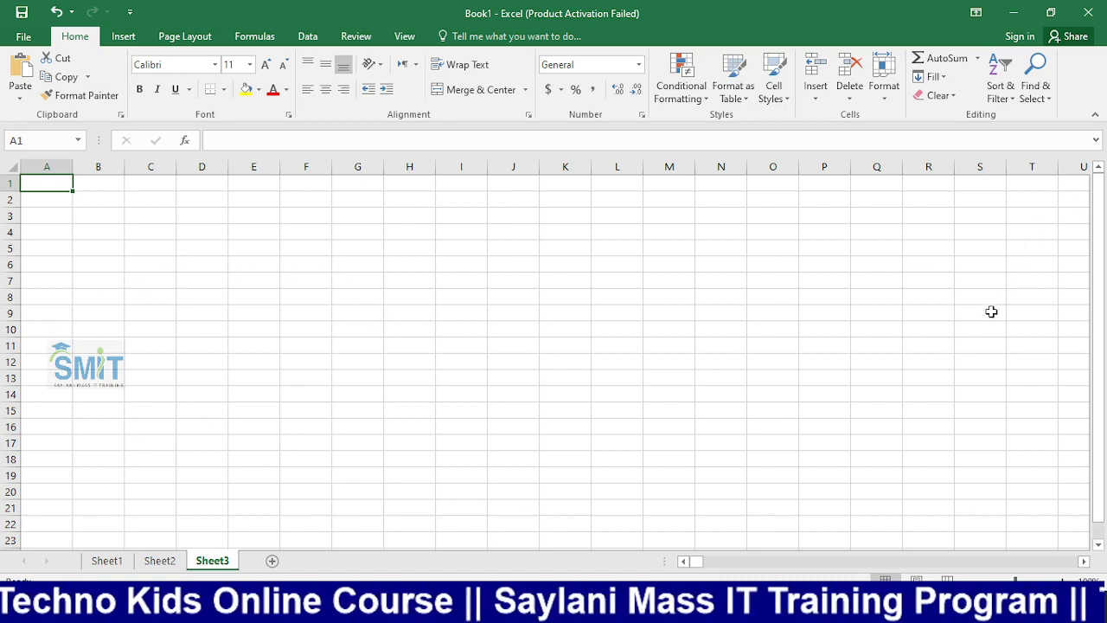
{"action": "mouse_move", "coordinate": [610, 610]}
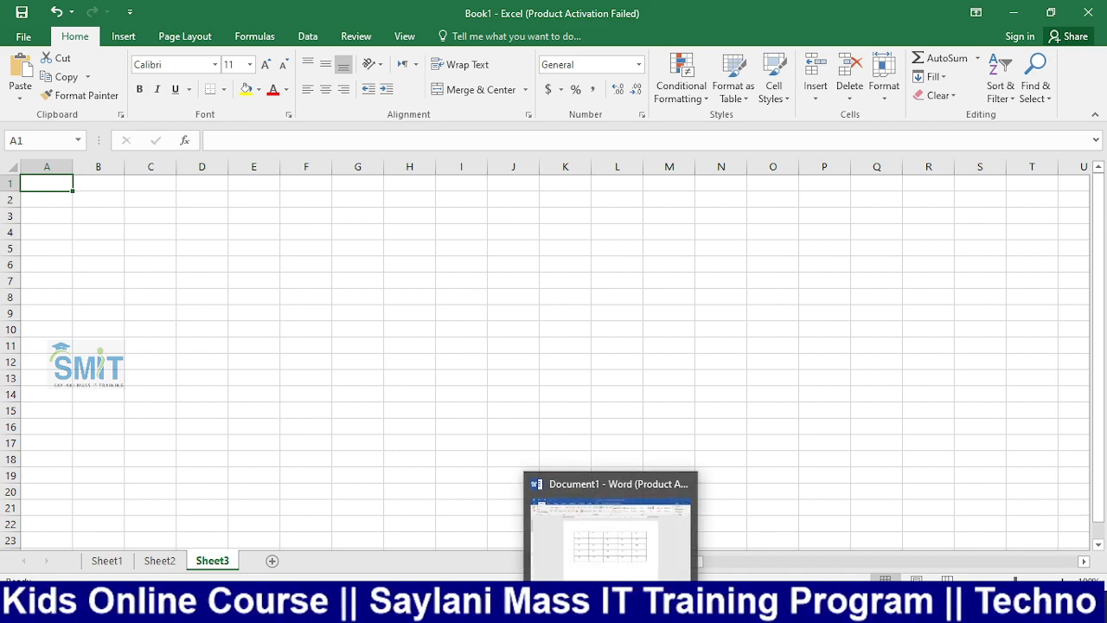
{"action": "left_click", "coordinate": [610, 609]}
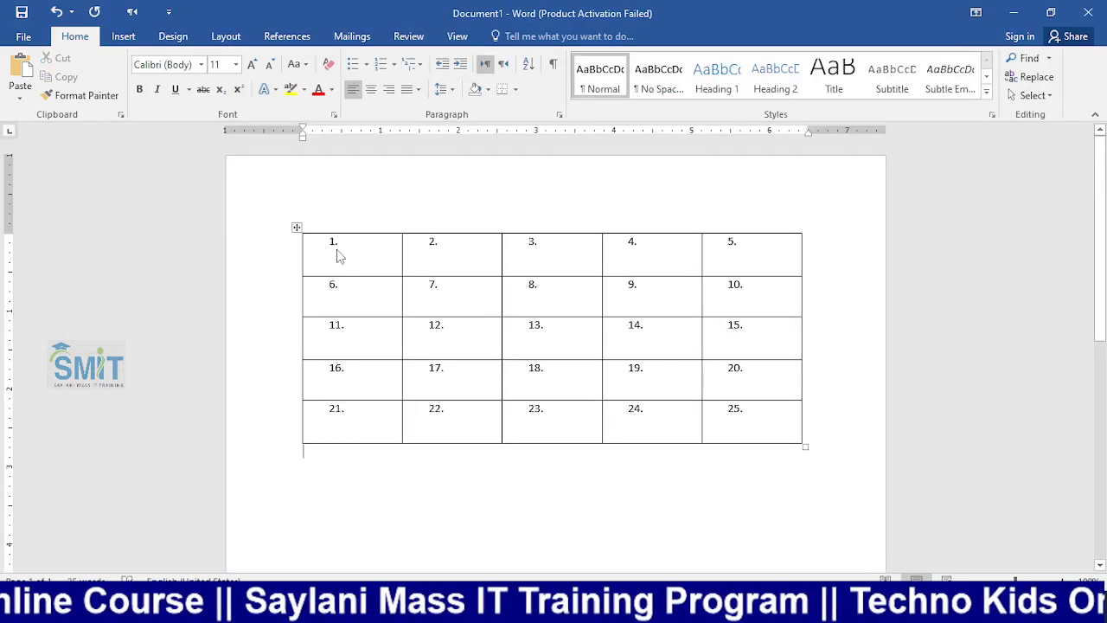
{"action": "left_click", "coordinate": [289, 255]}
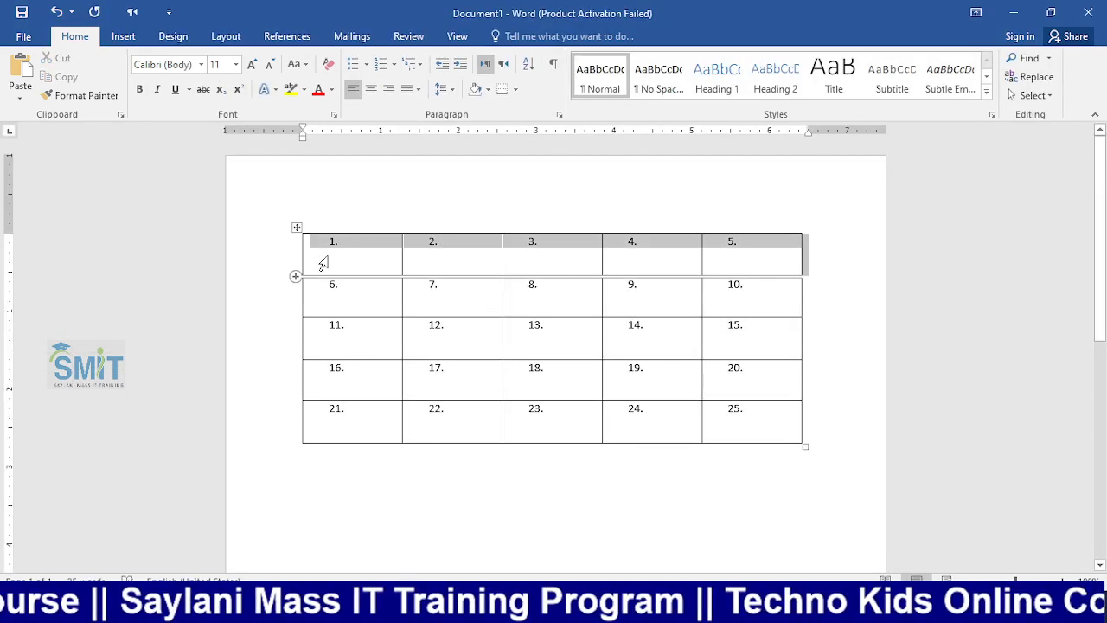
{"action": "left_click", "coordinate": [344, 216]}
Replace the list number in the table's first cell with the text "Col 1 row1".
{"action": "left_click", "coordinate": [349, 244]}
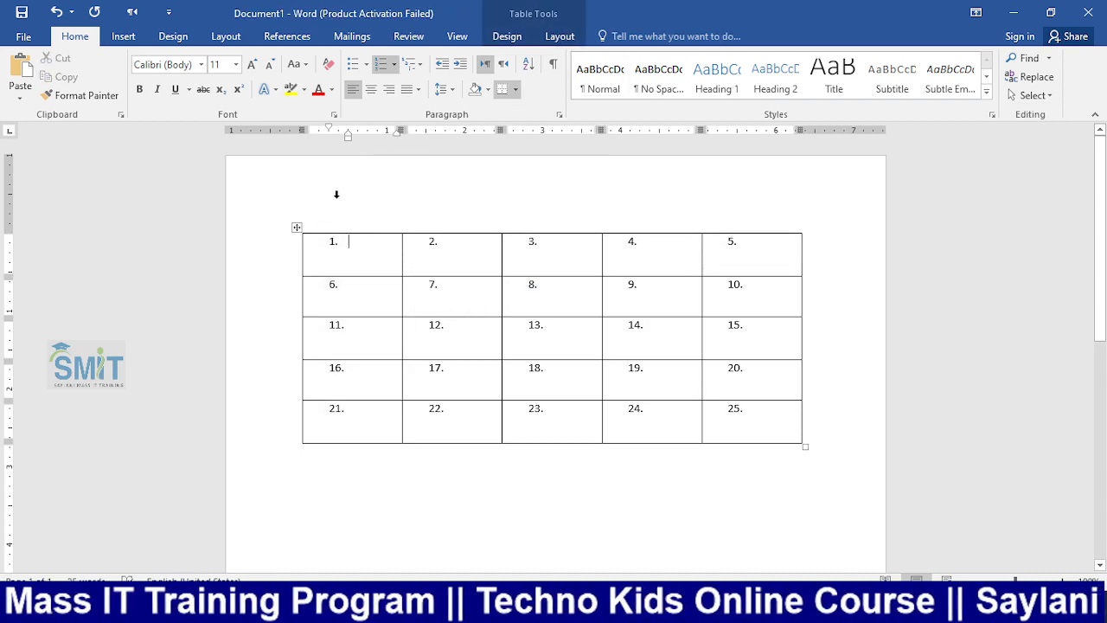
{"action": "key", "text": "BackSpace"}
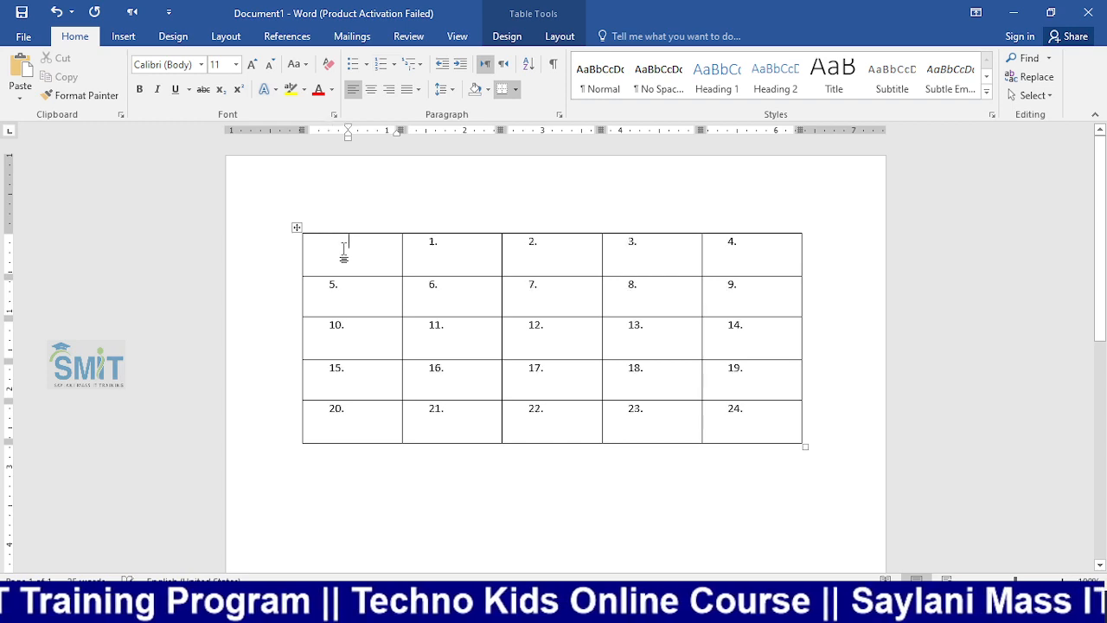
{"action": "type", "text": "Col 1 "}
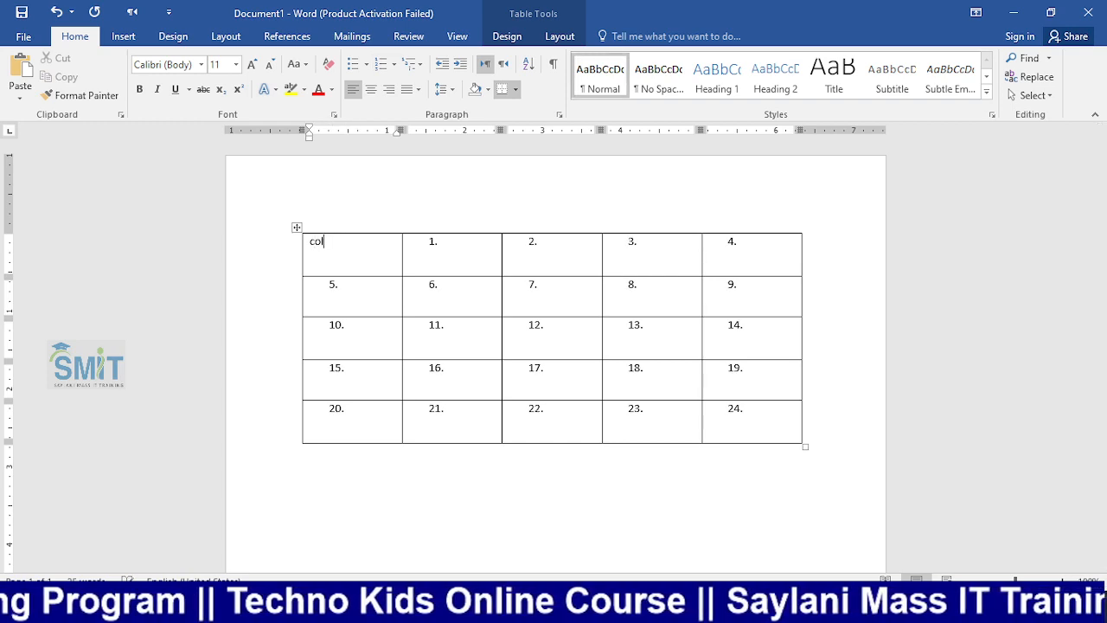
{"action": "type", "text": "r"}
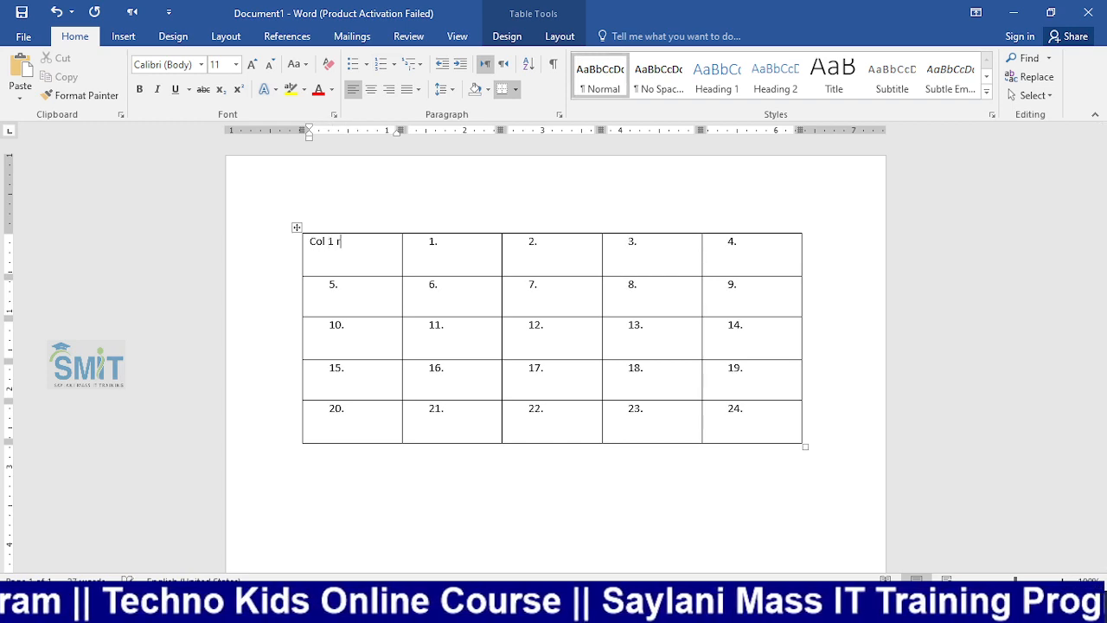
{"action": "type", "text": "ow1"}
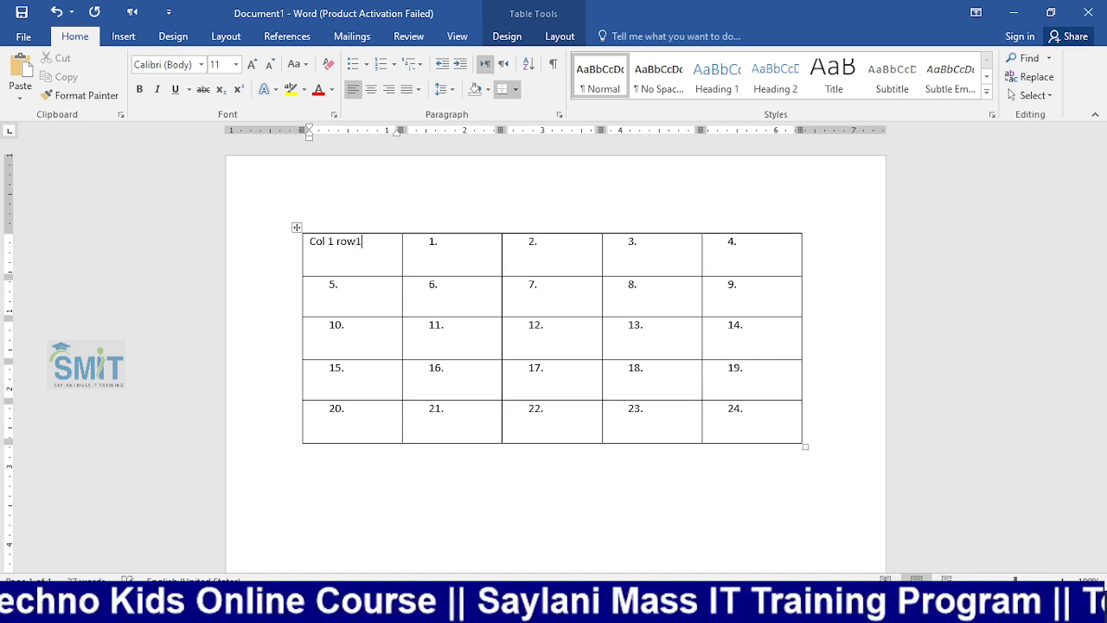
Replace the list number in the first row's second cell with "Col 2 row 1".
{"action": "left_click", "coordinate": [459, 247]}
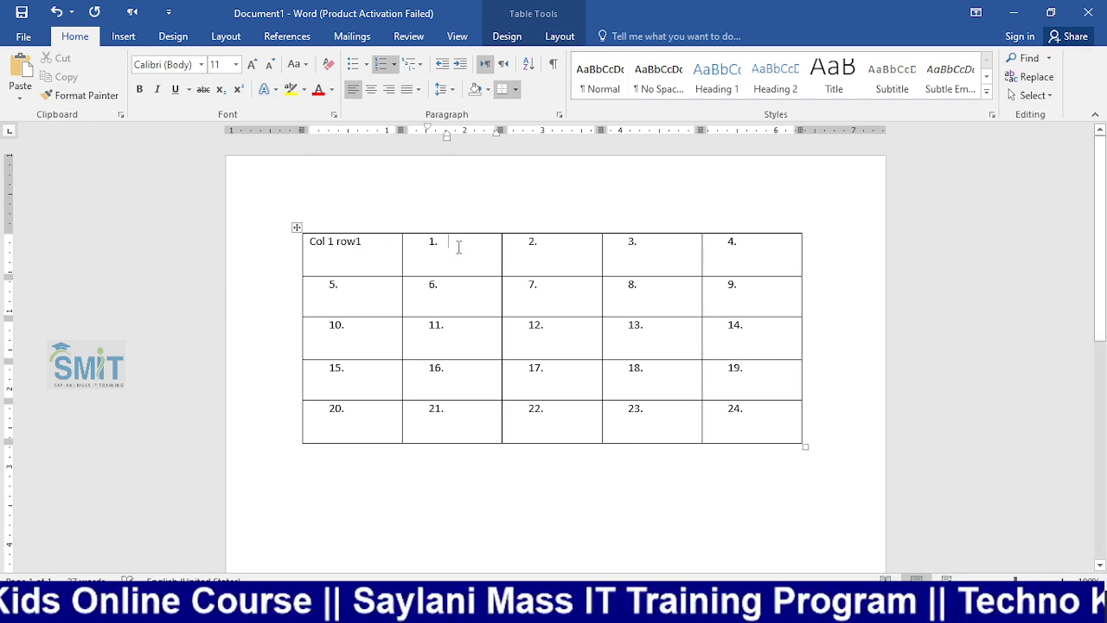
{"action": "key", "text": "BackSpace"}
{"action": "type", "text": "Col 2"}
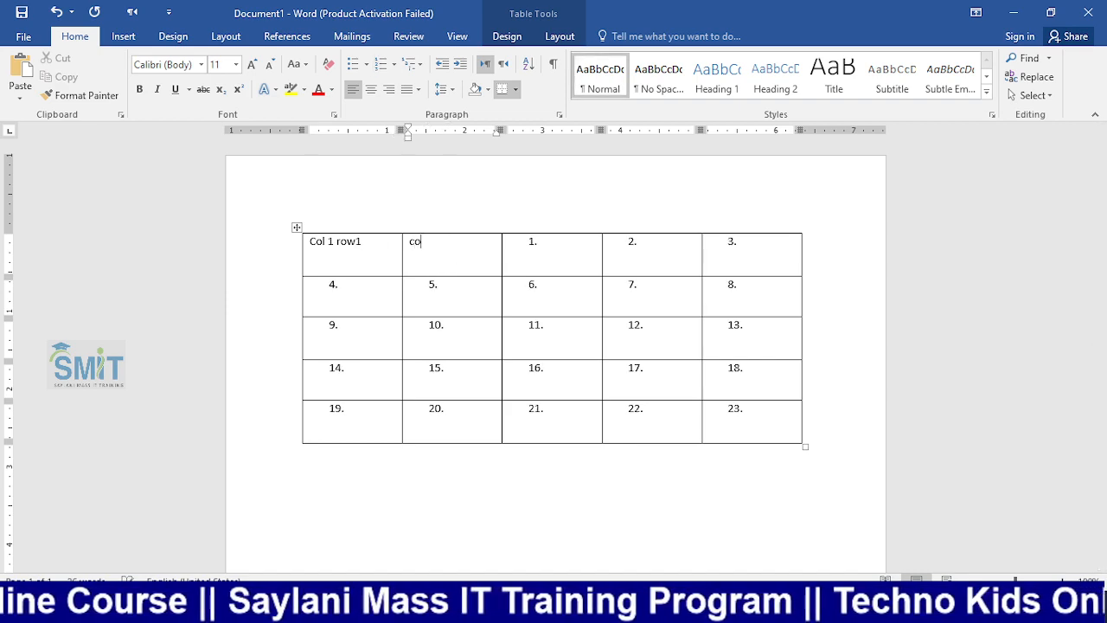
{"action": "type", "text": " row "}
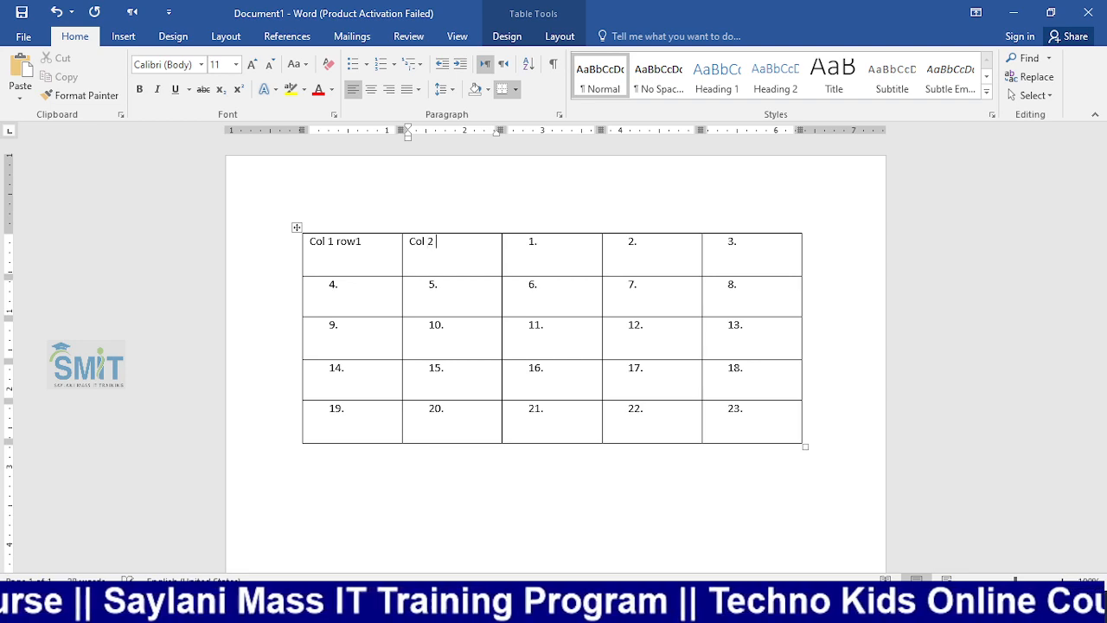
{"action": "type", "text": "1"}
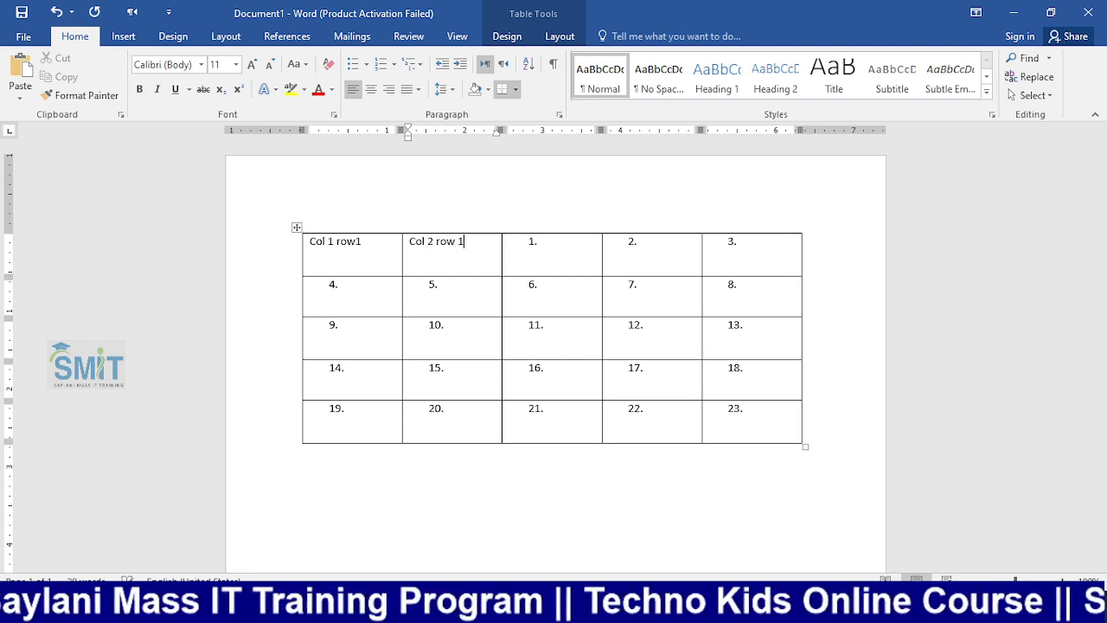
Replace the list number in the first row's third cell with "Col 3 row 1".
{"action": "left_click", "coordinate": [557, 248]}
{"action": "key", "text": "BackSpace"}
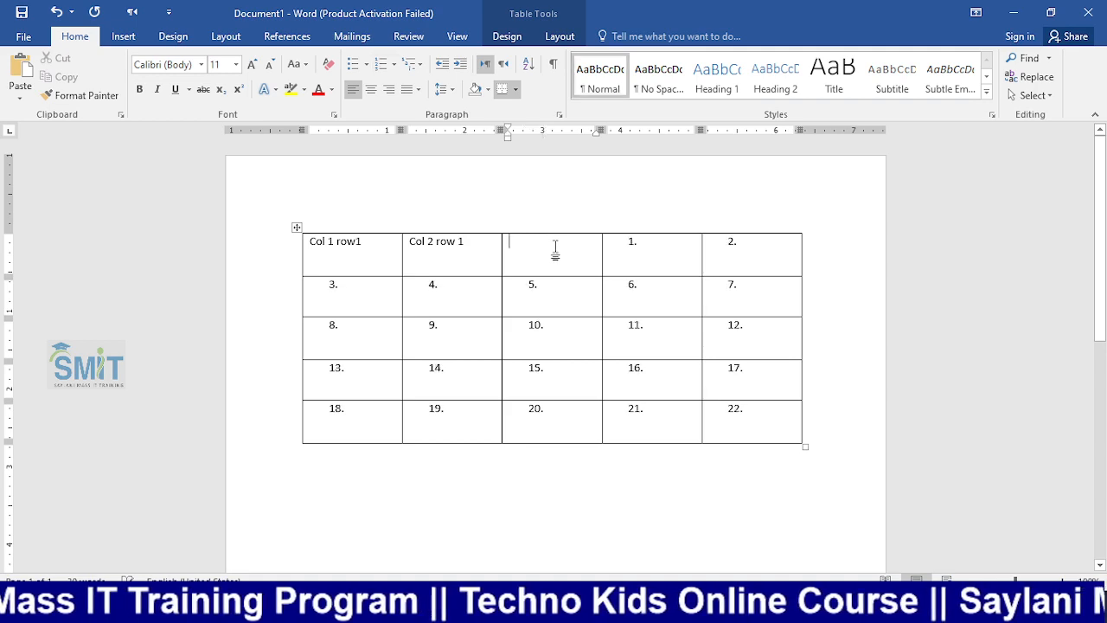
{"action": "type", "text": "Col "}
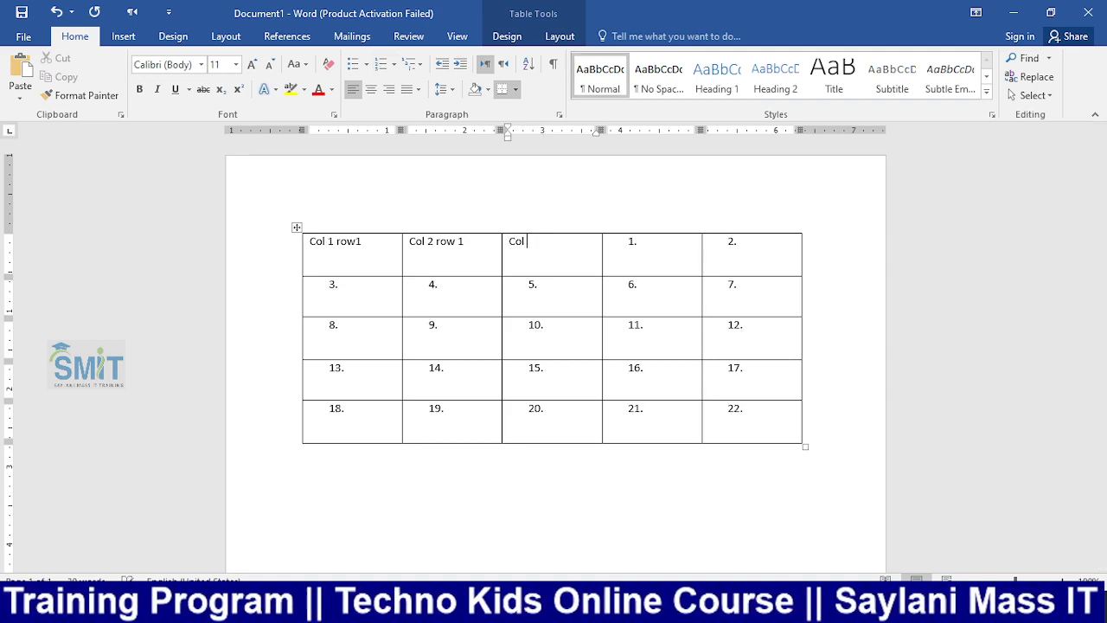
{"action": "type", "text": "3 ro"}
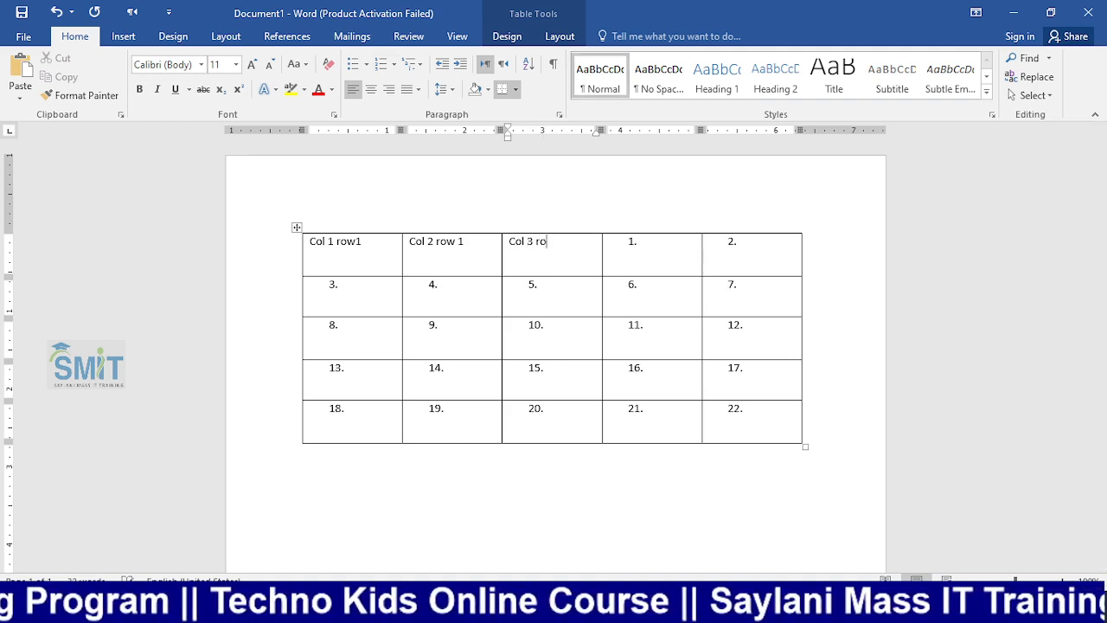
{"action": "type", "text": "w 1"}
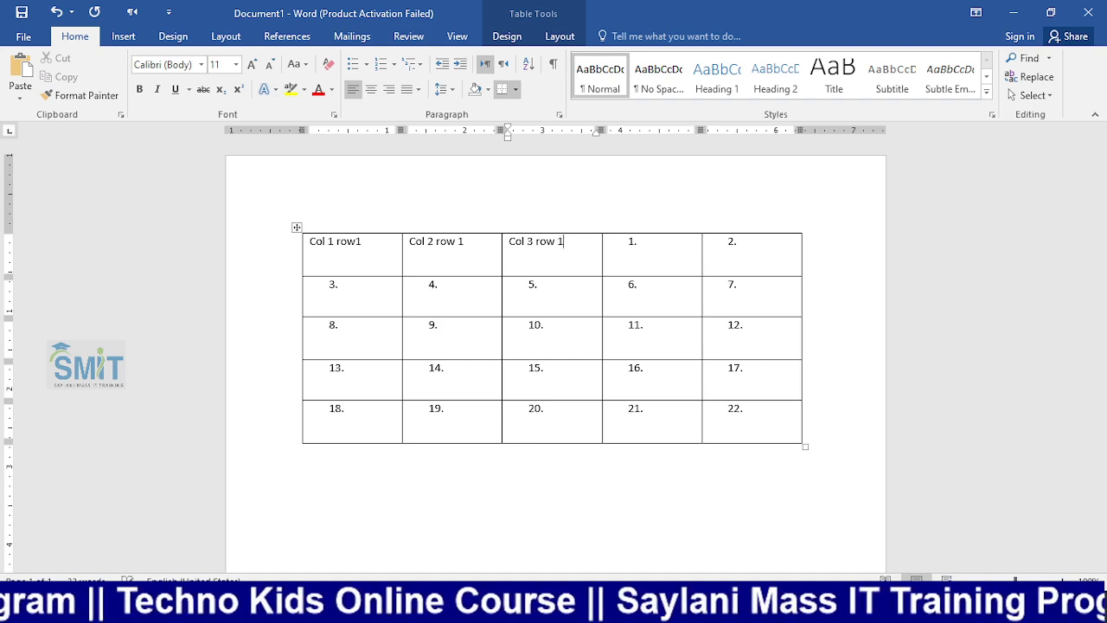
Replace the list number in the first row's fourth cell with "Col 4 row 1" and no indent.
{"action": "left_click", "coordinate": [670, 255]}
{"action": "key", "text": "BackSpace"}
{"action": "key", "text": "BackSpace"}
{"action": "type", "text": "C"}
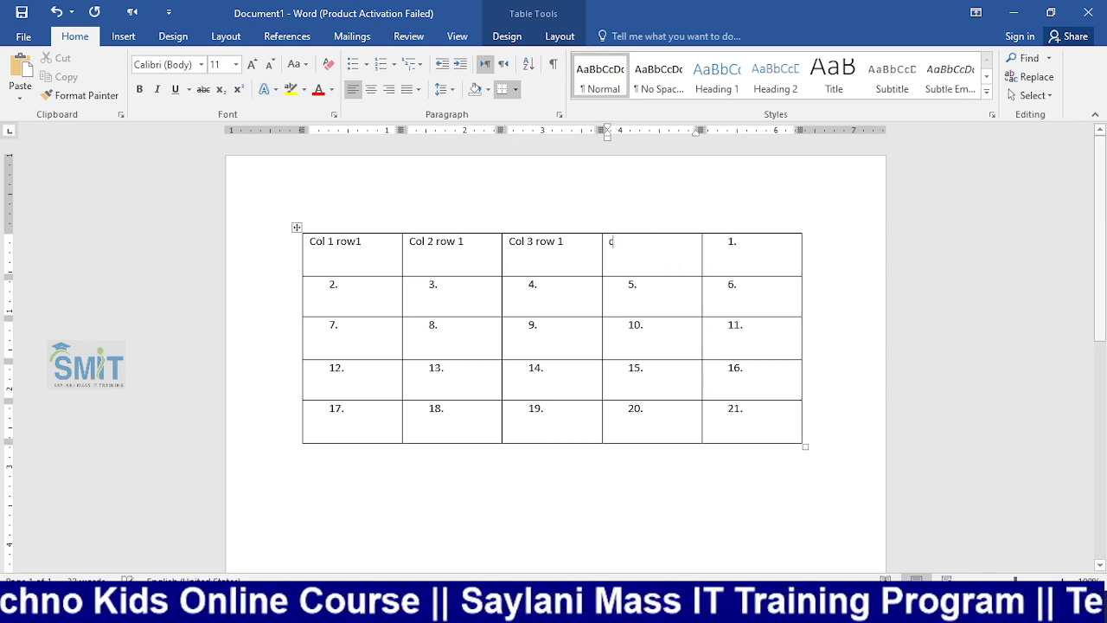
{"action": "type", "text": "ol 4 "}
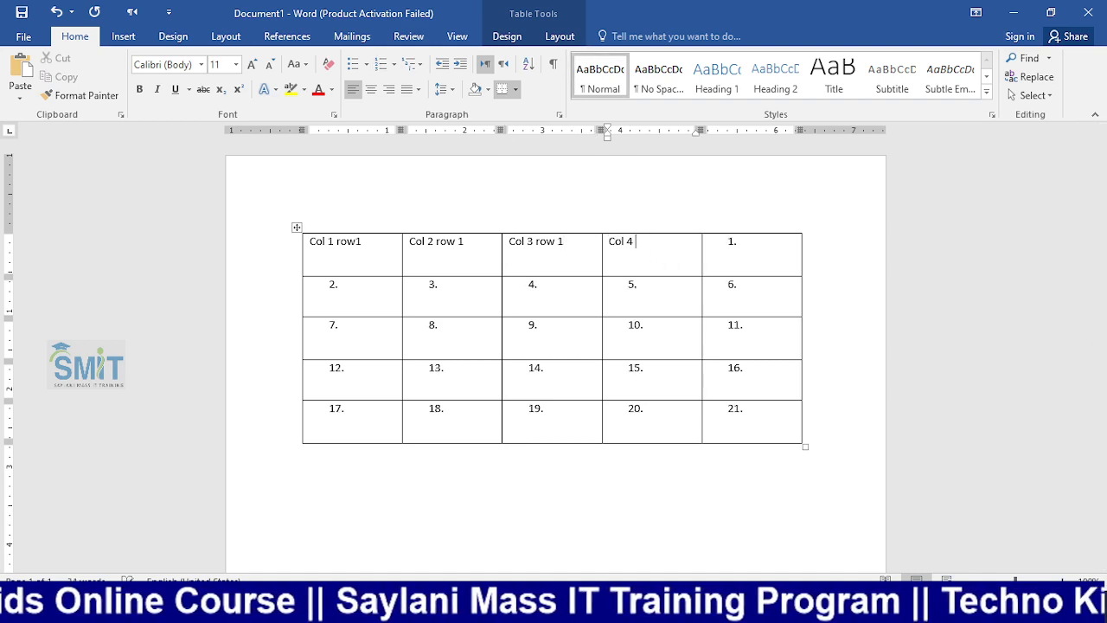
{"action": "type", "text": "row 1"}
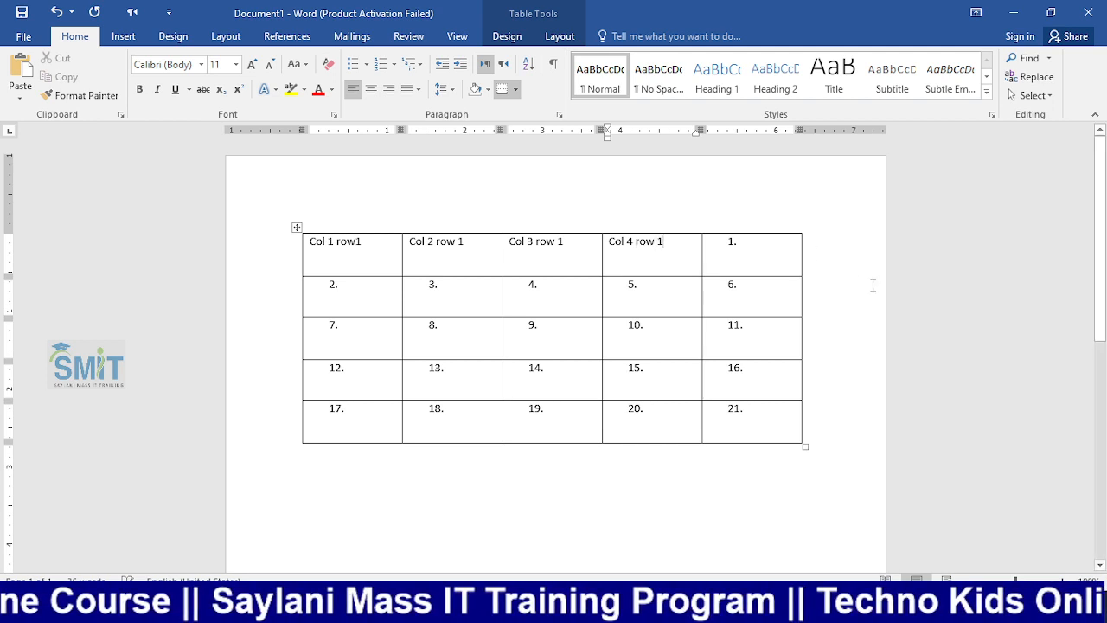
Replace the list number in the first row's last cell with "Col 5 row 1" and remove the cell's indent.
{"action": "left_click", "coordinate": [778, 253]}
{"action": "key", "text": "BackSpace"}
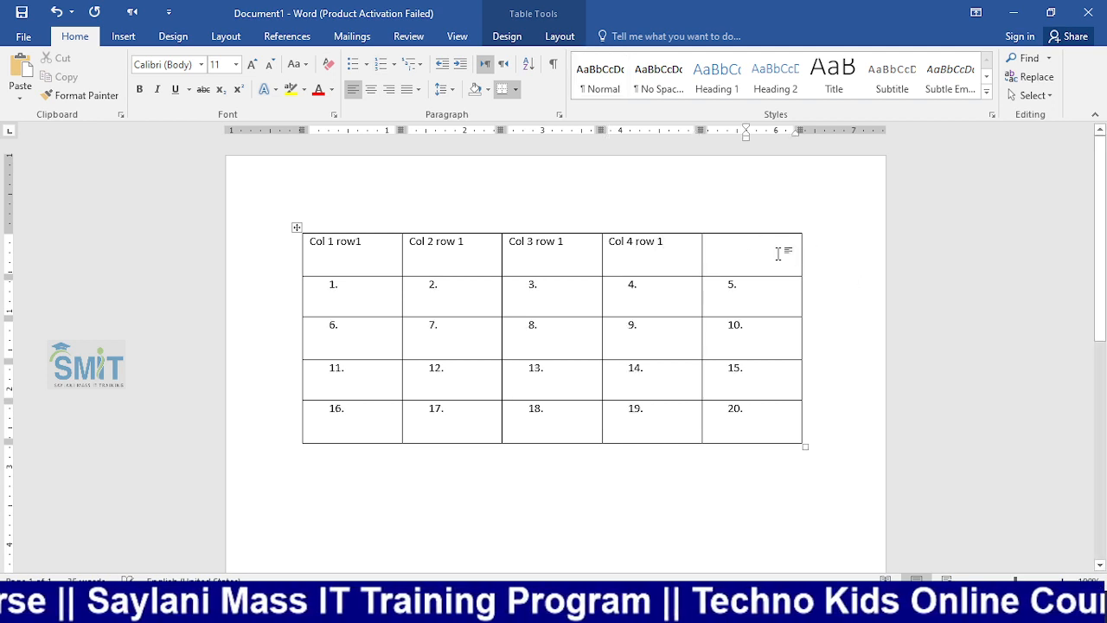
{"action": "type", "text": "Col "}
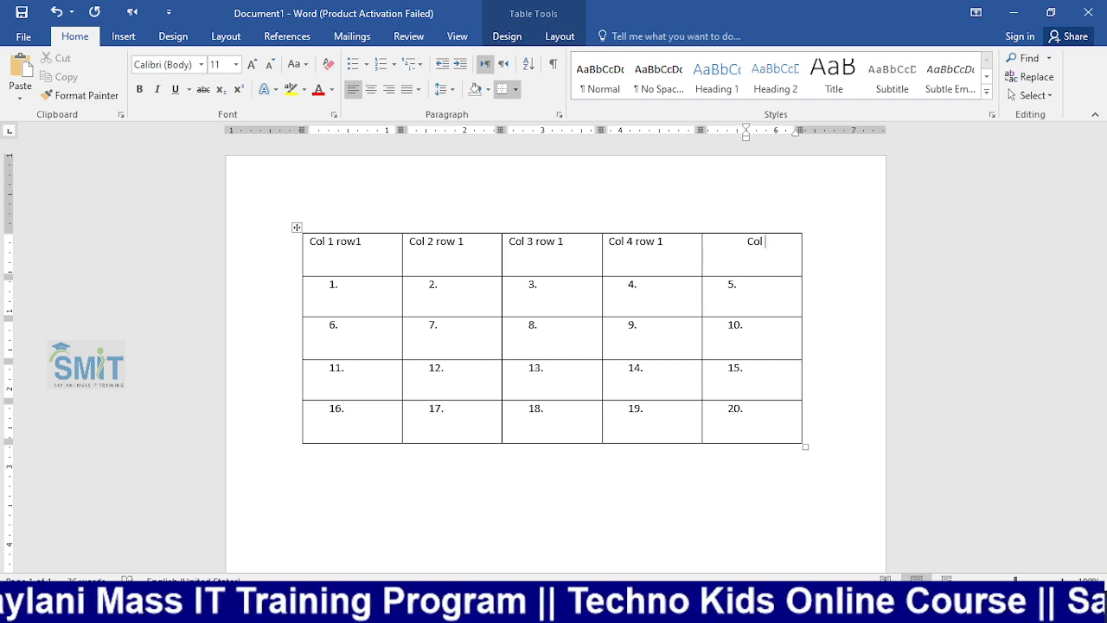
{"action": "type", "text": "5 r"}
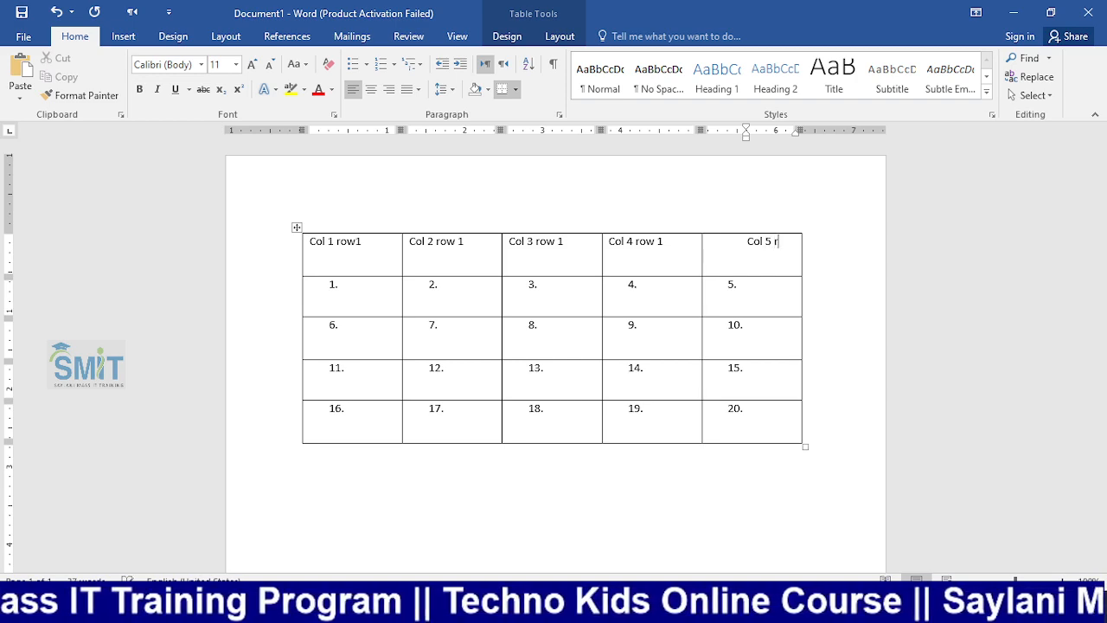
{"action": "type", "text": "ow 1"}
{"action": "key", "text": "Left"}
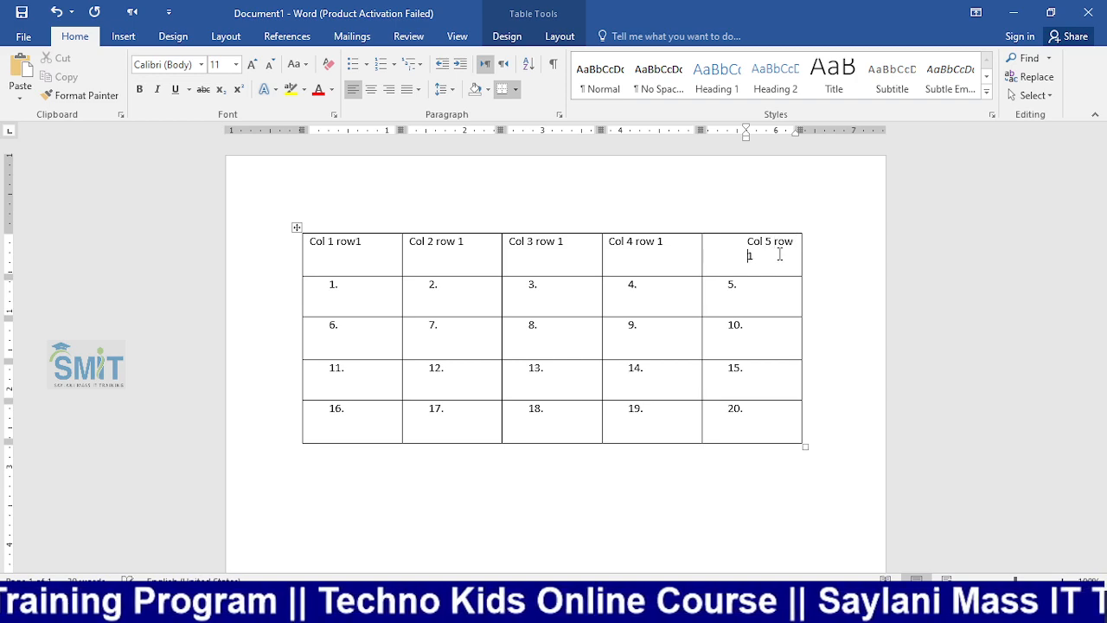
{"action": "key", "text": "Up"}
{"action": "key", "text": "BackSpace"}
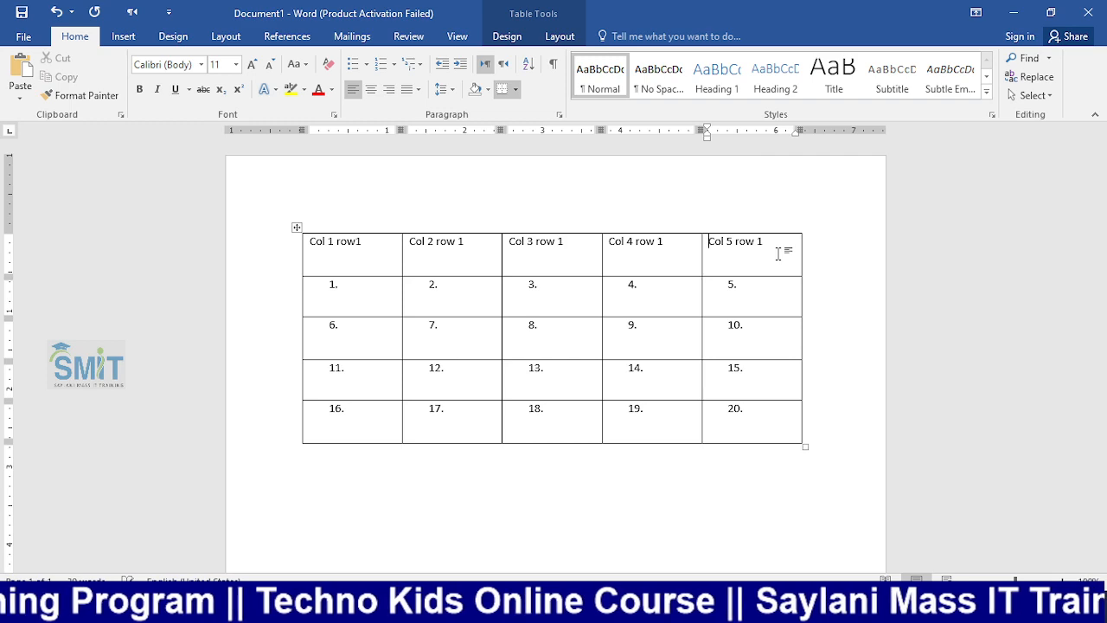
Replace the list number in the second row's first cell with "Col 1 row 2" and remove the cell's indent.
{"action": "left_click", "coordinate": [350, 290]}
{"action": "key", "text": "BackSpace"}
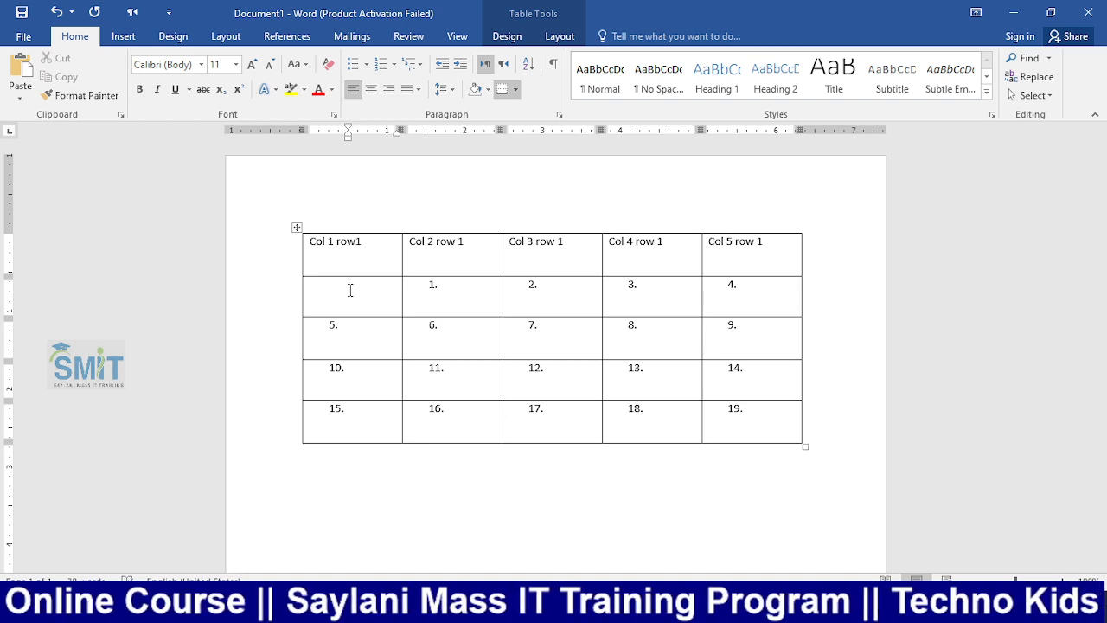
{"action": "type", "text": "Col 1"}
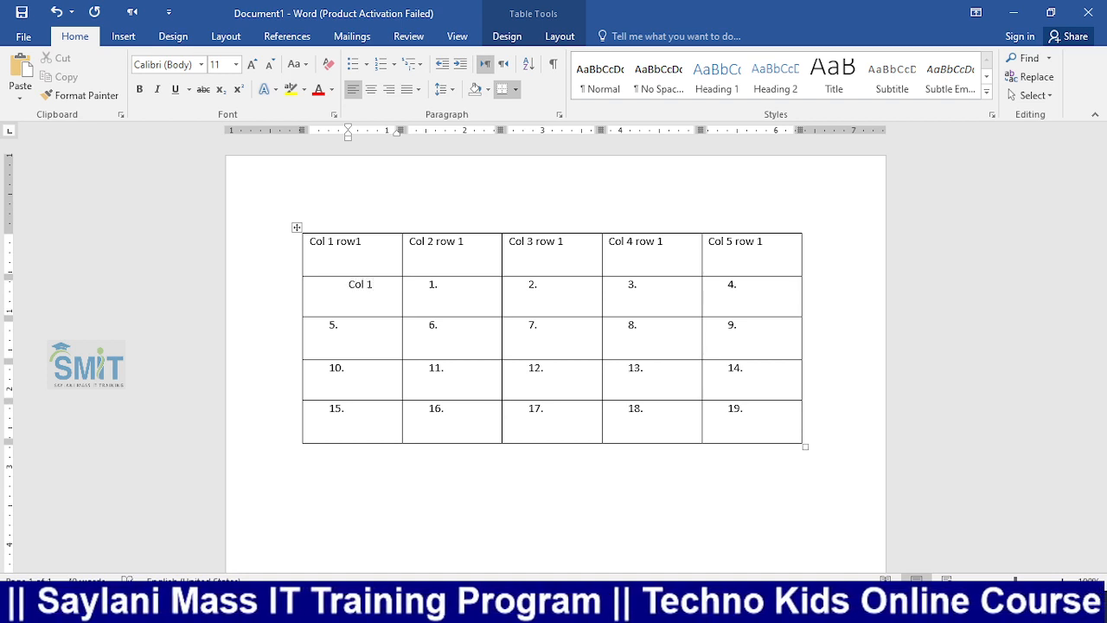
{"action": "type", "text": " row "}
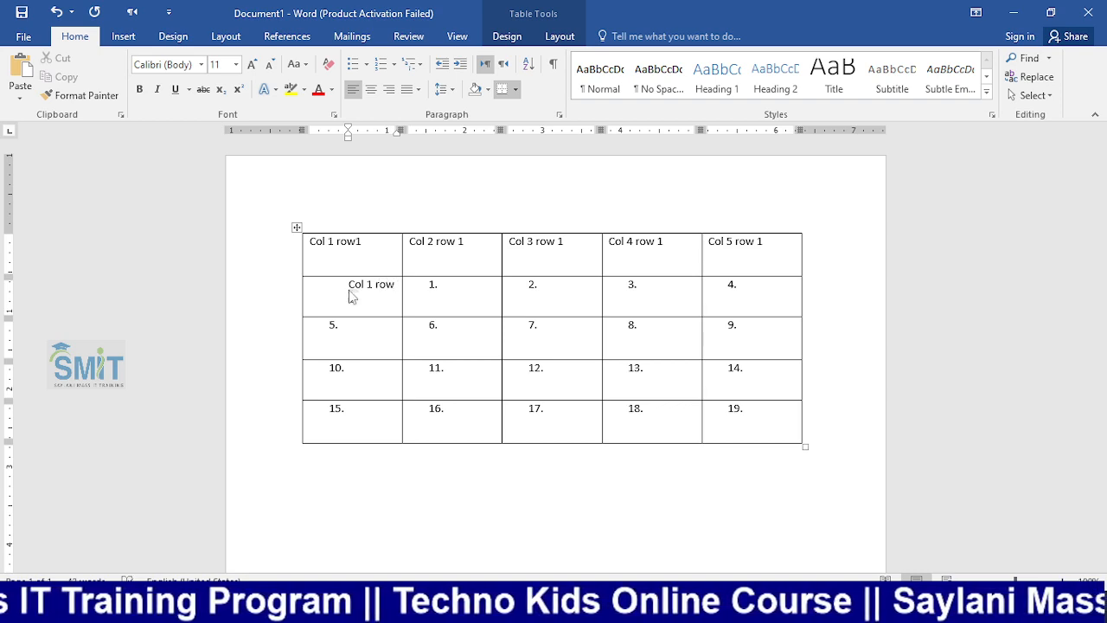
{"action": "type", "text": "2"}
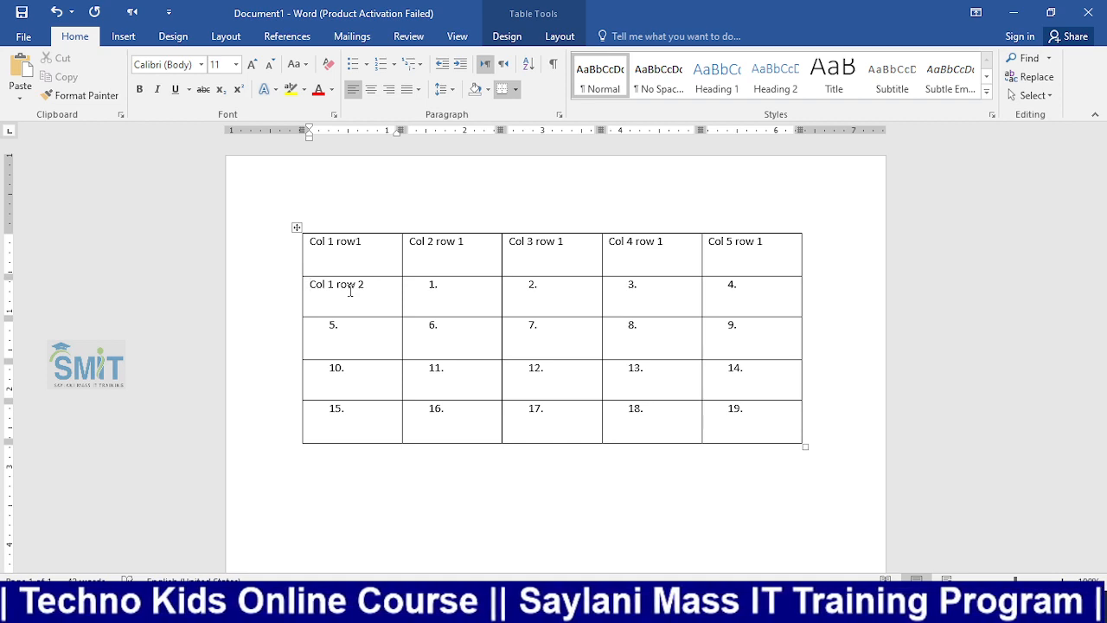
Switch to the Excel workbook and restore its window to a smaller size over the Word document.
{"action": "key", "text": "alt+Tab"}
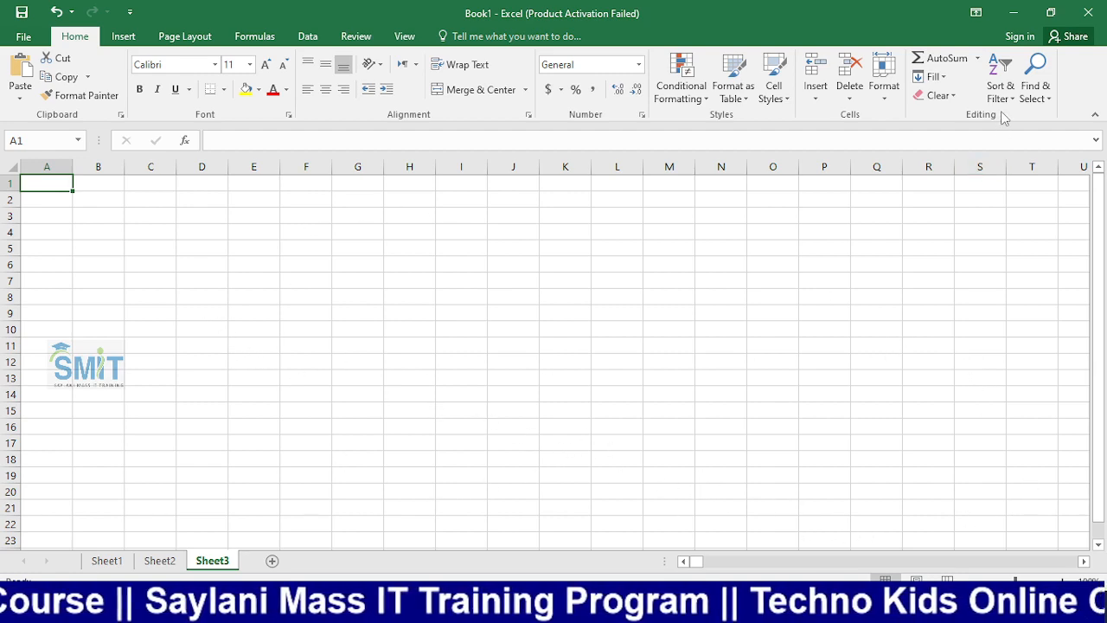
{"action": "left_click", "coordinate": [1051, 13]}
{"action": "left_click_drag", "start_coordinate": [815, 185], "coordinate": [720, 92]}
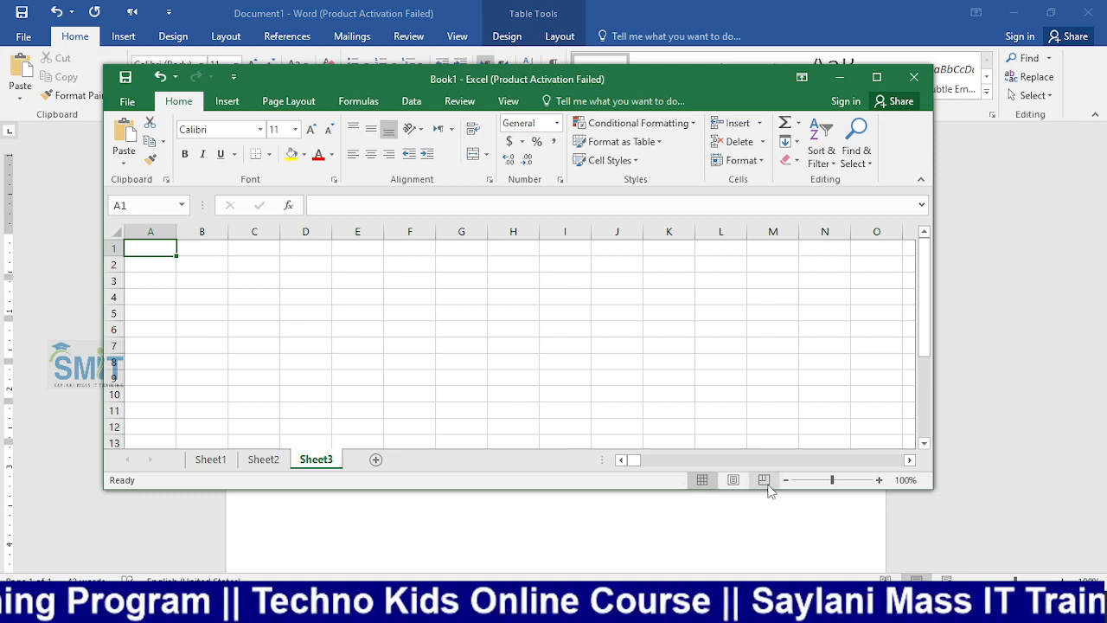
{"action": "left_click", "coordinate": [677, 424]}
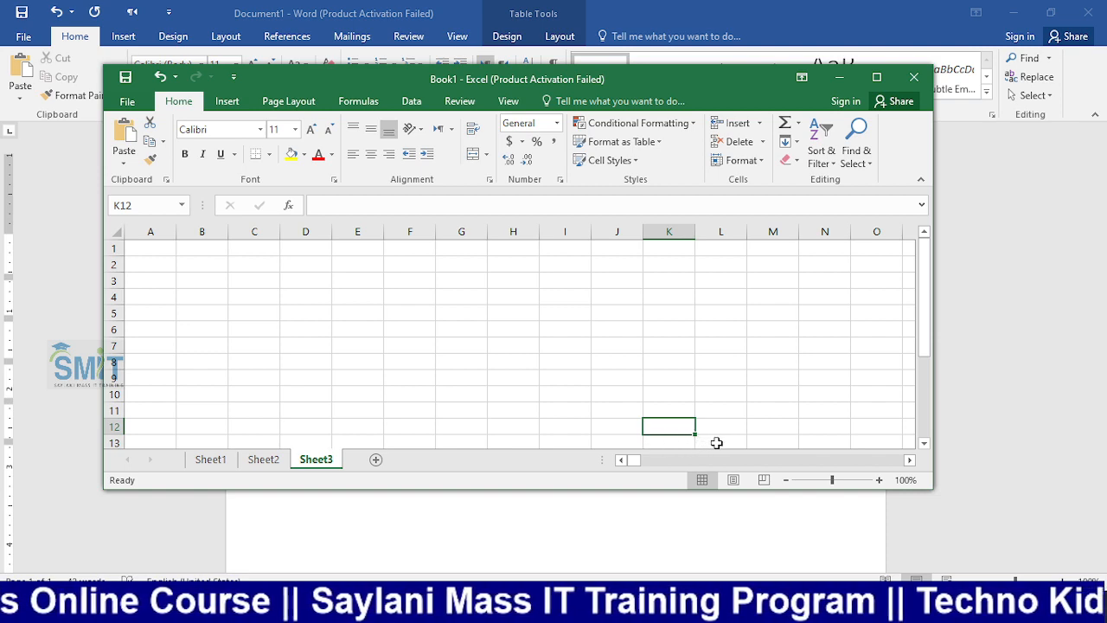
{"action": "left_click", "coordinate": [623, 364]}
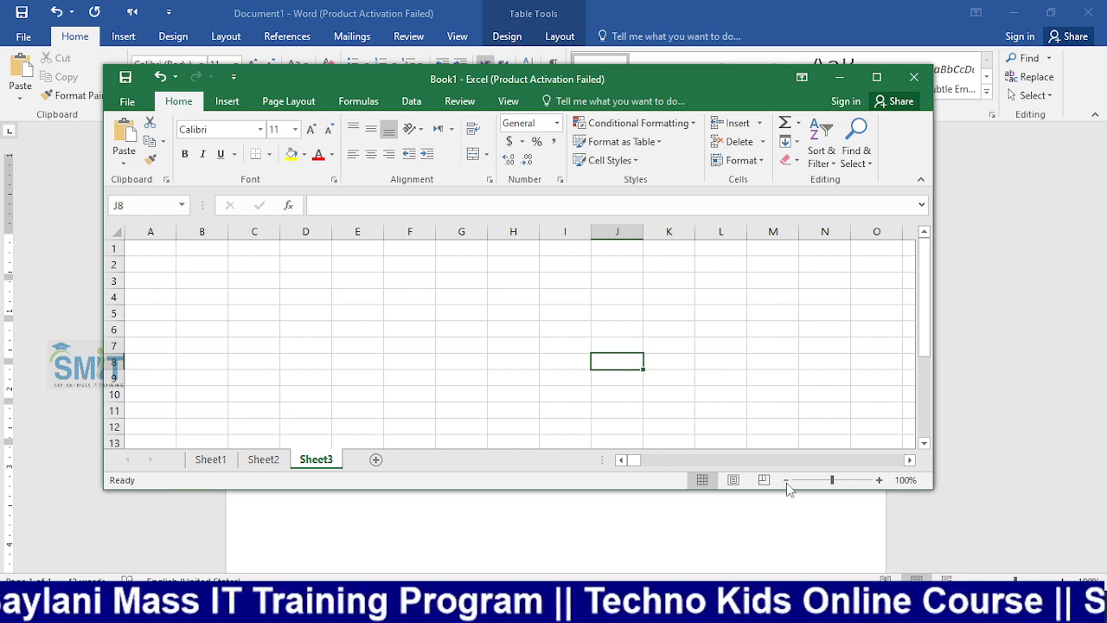
Switch back to Word, restore its window to a smaller size, and zoom the document to 500%, 10% and 500% again.
{"action": "left_click", "coordinate": [833, 511]}
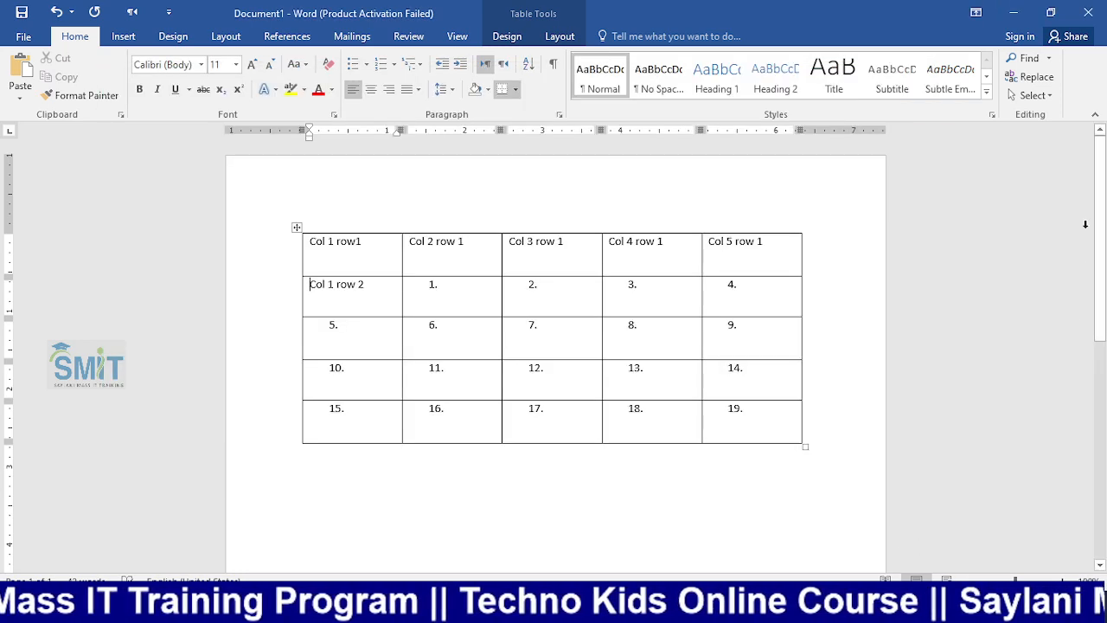
{"action": "left_click", "coordinate": [1051, 12]}
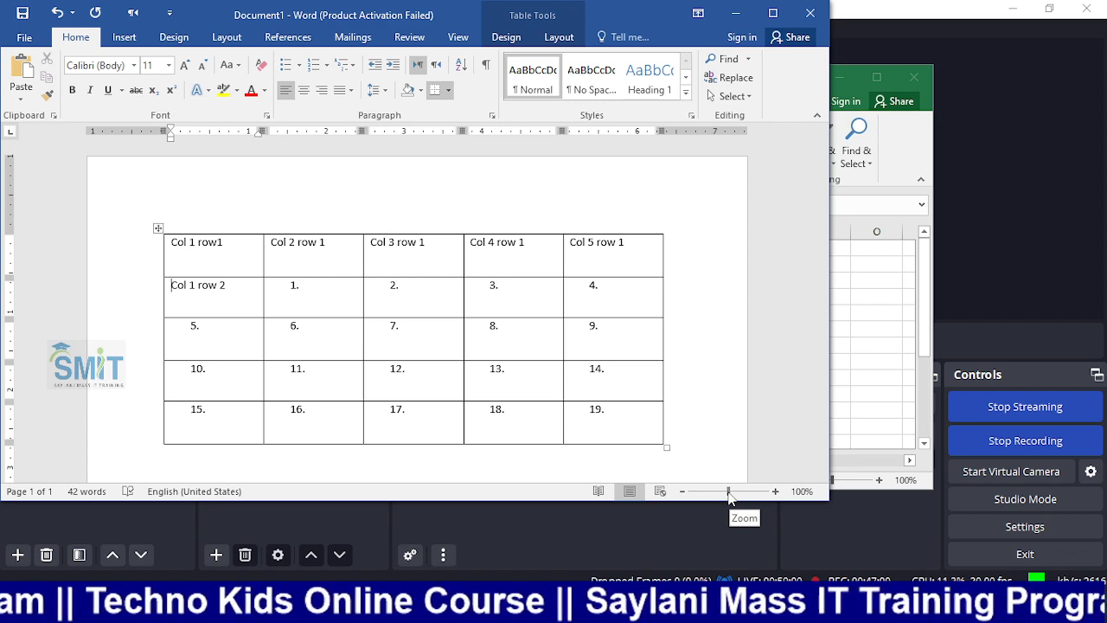
{"action": "left_click_drag", "start_coordinate": [729, 494], "coordinate": [766, 492]}
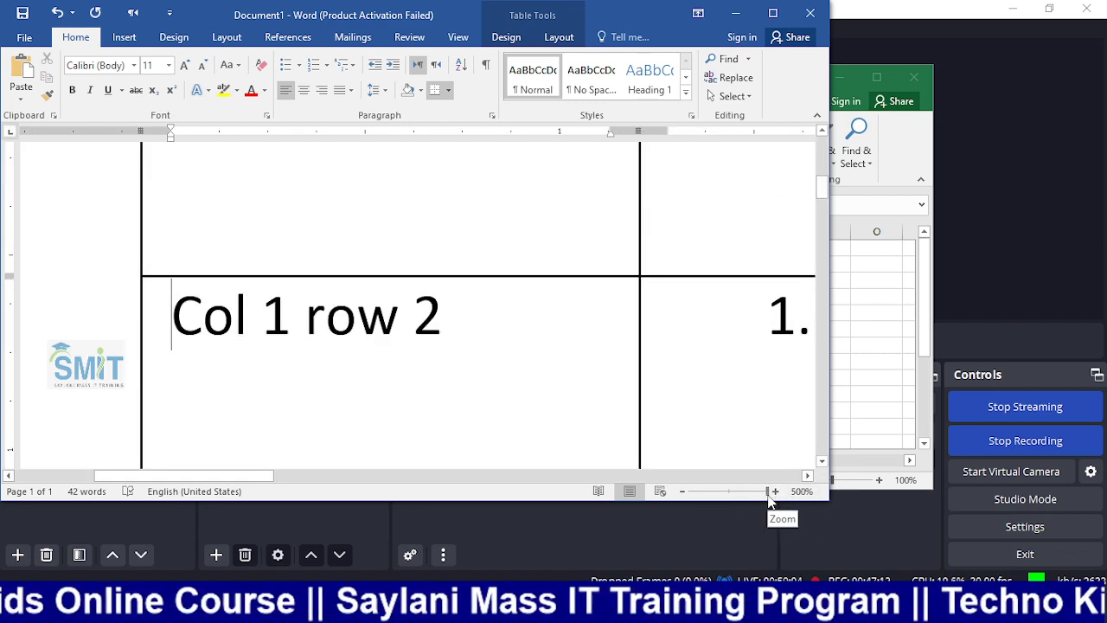
{"action": "left_click_drag", "start_coordinate": [767, 492], "coordinate": [682, 496]}
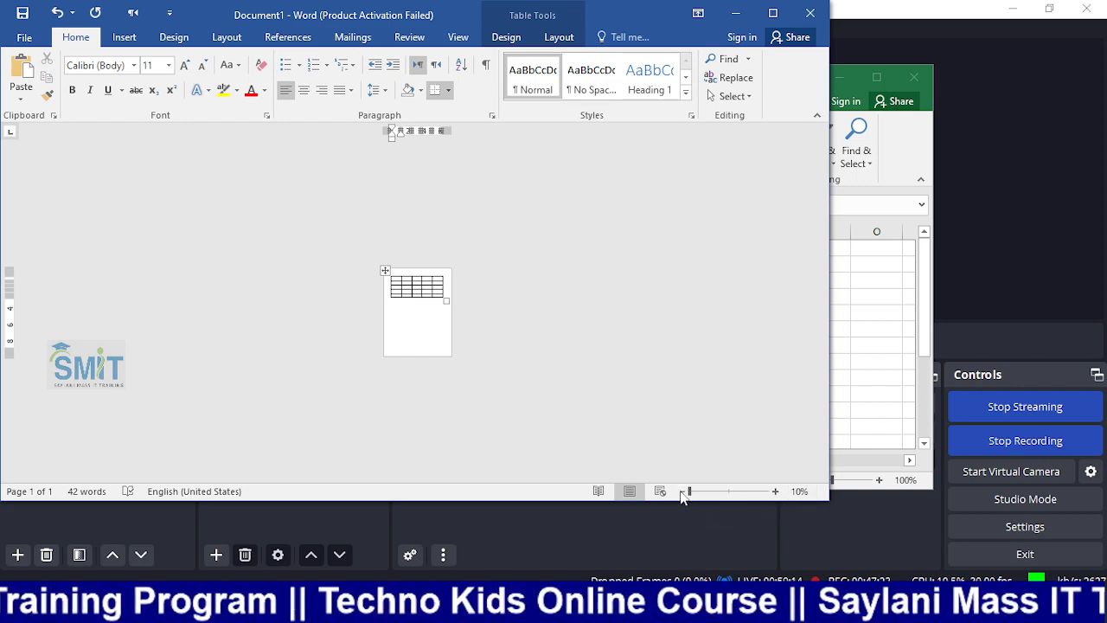
{"action": "left_click_drag", "start_coordinate": [689, 491], "coordinate": [776, 491]}
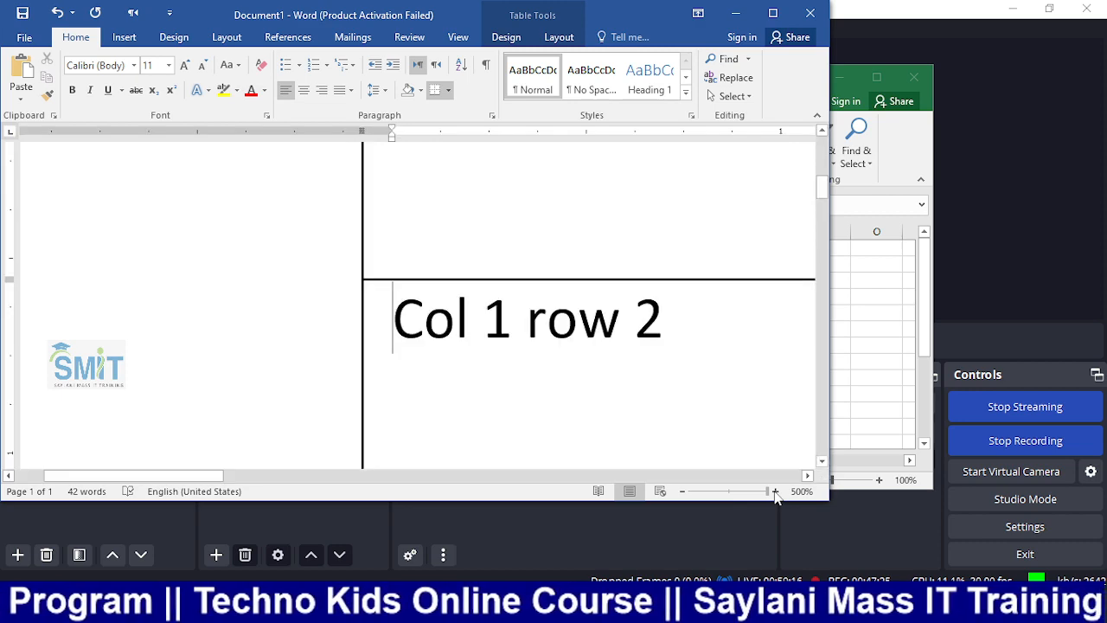
Minimize Word to return to Excel and zoom Sheet3 to 400%, 10% and 400% again.
{"action": "left_click", "coordinate": [736, 14]}
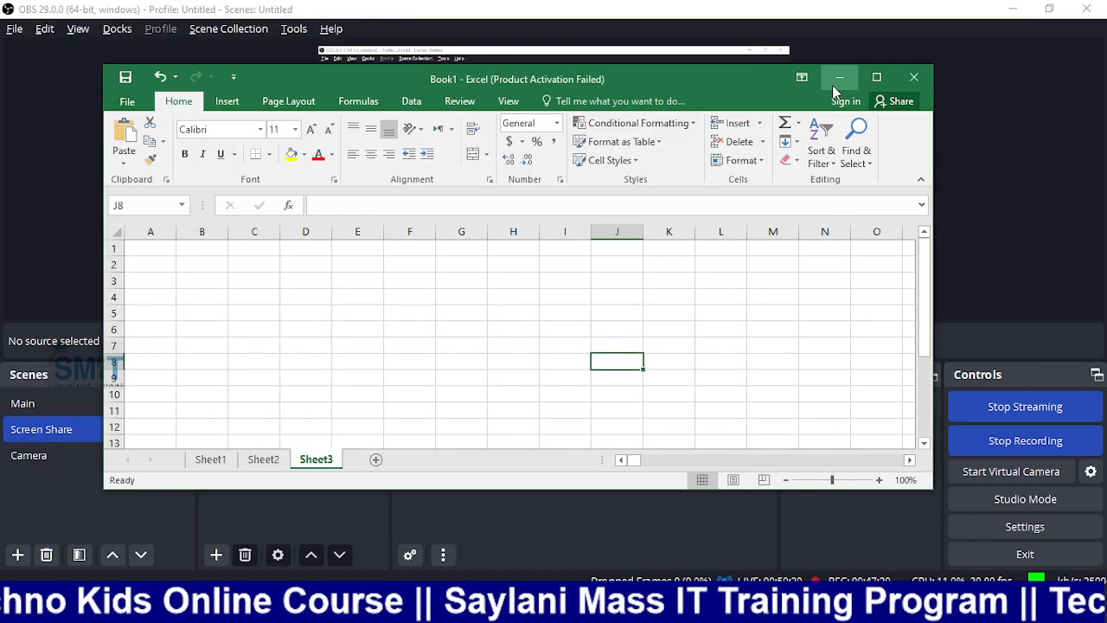
{"action": "left_click", "coordinate": [808, 341]}
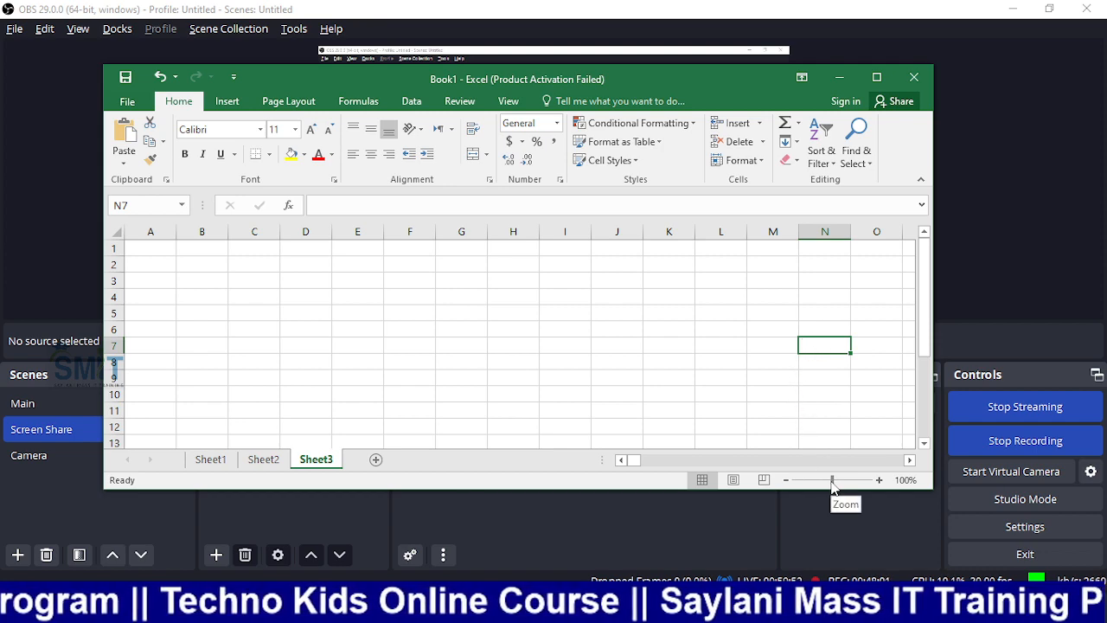
{"action": "left_click_drag", "start_coordinate": [832, 484], "coordinate": [879, 486]}
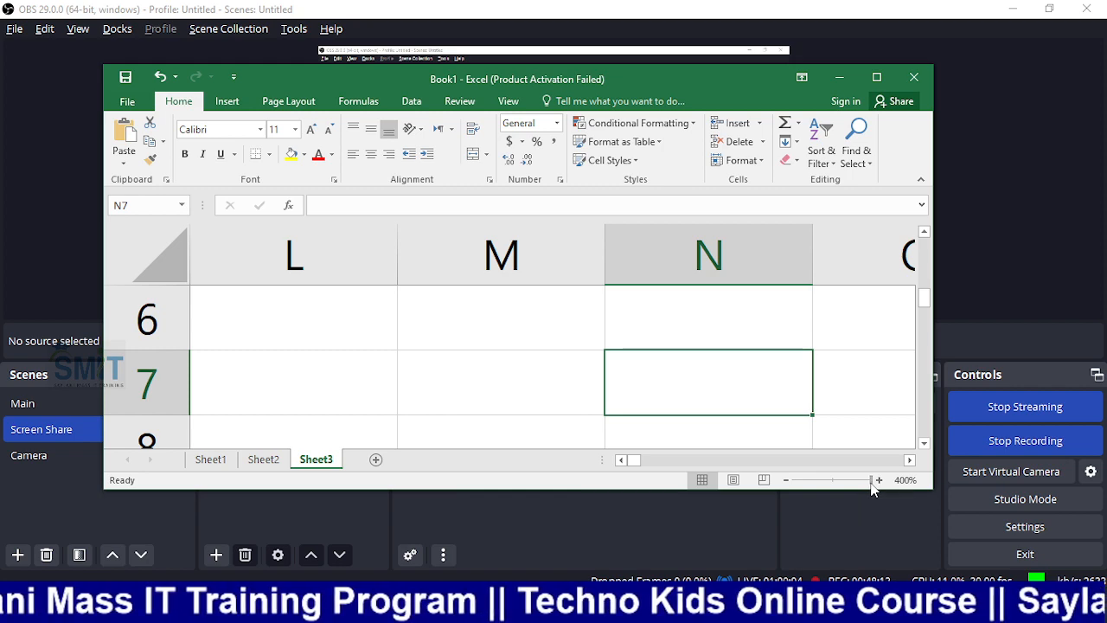
{"action": "left_click_drag", "start_coordinate": [873, 484], "coordinate": [789, 487]}
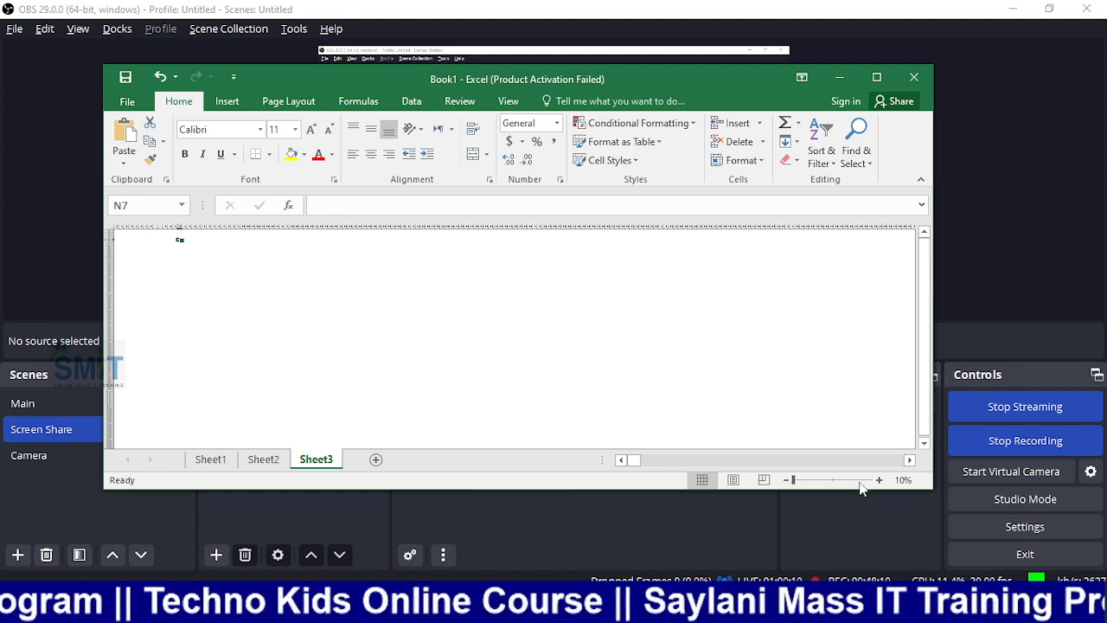
{"action": "left_click_drag", "start_coordinate": [794, 481], "coordinate": [878, 482]}
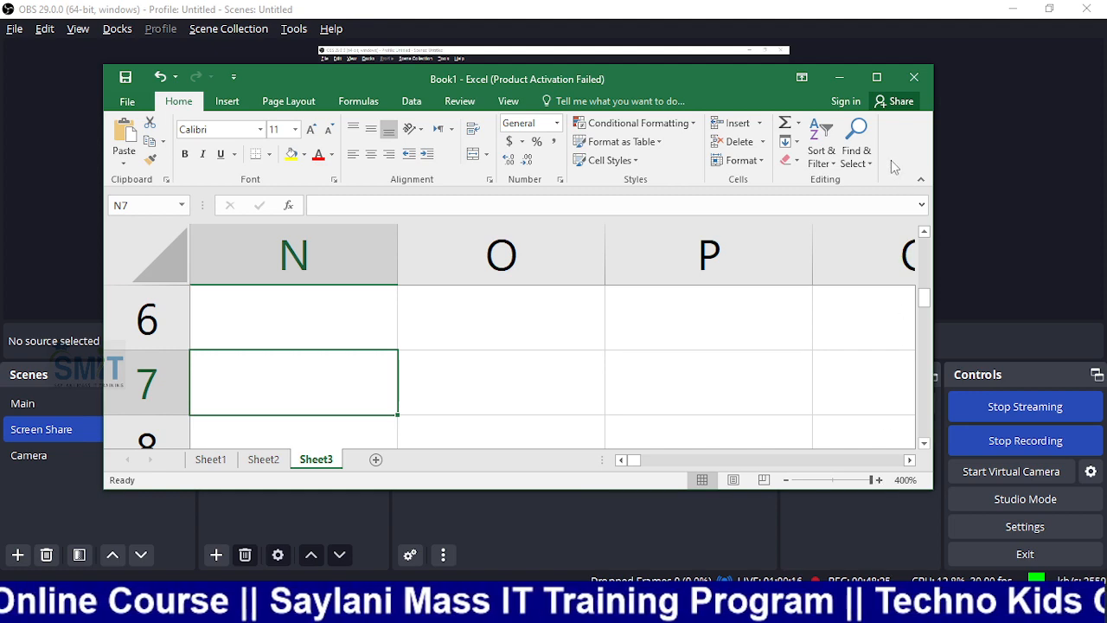
Maximize the Excel window, reduce the sheet zoom to 260%, and return to column A.
{"action": "left_click", "coordinate": [876, 77]}
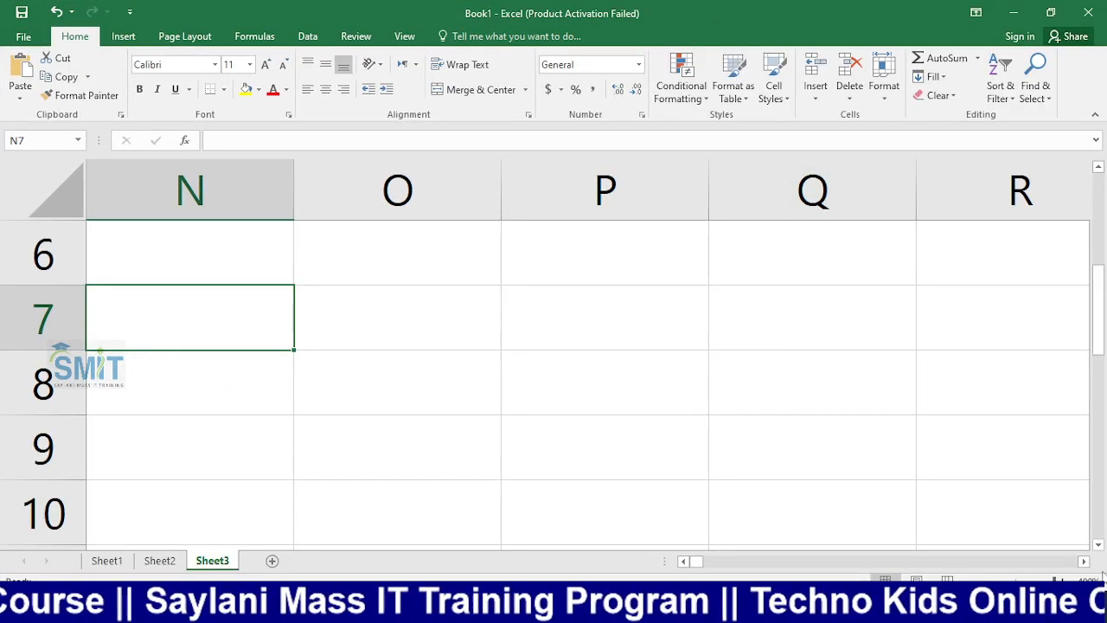
{"action": "left_click", "coordinate": [965, 583]}
{"action": "left_click", "coordinate": [965, 582]}
{"action": "left_click", "coordinate": [965, 583]}
{"action": "left_click", "coordinate": [965, 582]}
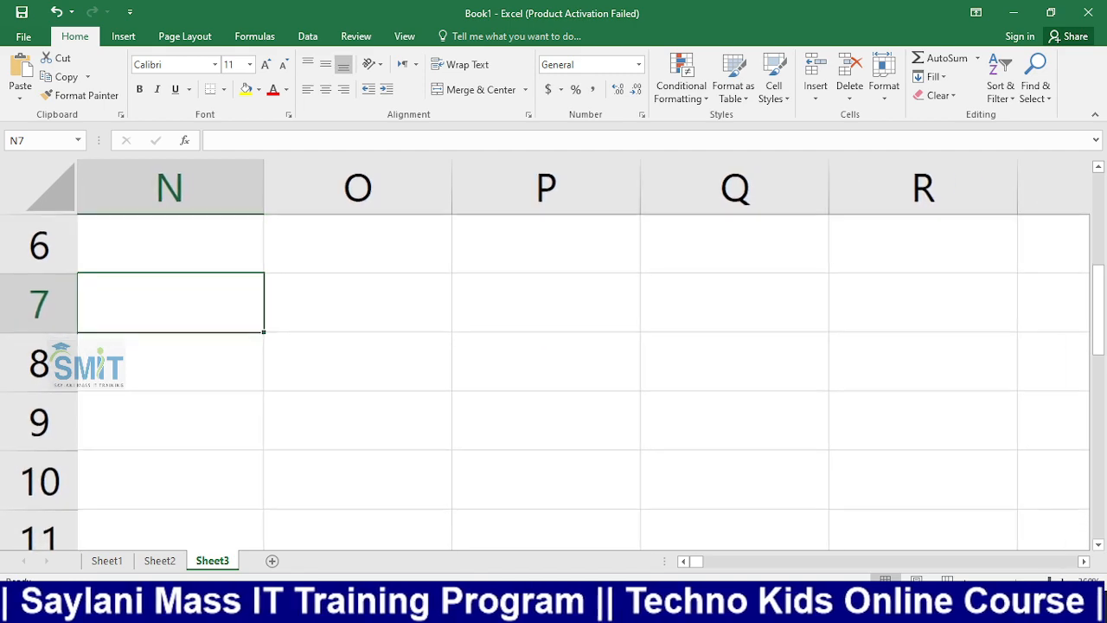
{"action": "left_click", "coordinate": [965, 582]}
{"action": "left_click", "coordinate": [965, 582]}
{"action": "left_click", "coordinate": [965, 582]}
{"action": "left_click", "coordinate": [965, 582]}
{"action": "left_click", "coordinate": [965, 583]}
{"action": "left_click", "coordinate": [965, 582]}
{"action": "left_click", "coordinate": [964, 582]}
{"action": "left_click", "coordinate": [965, 583]}
{"action": "left_click", "coordinate": [964, 583]}
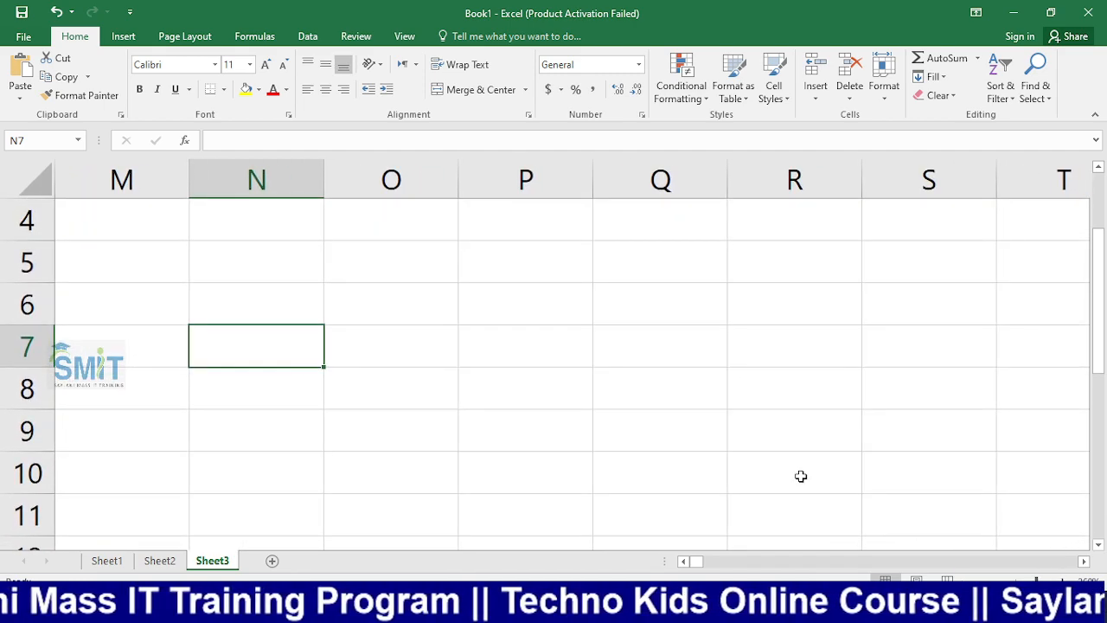
{"action": "scroll", "coordinate": [407, 389], "scroll_direction": "up", "scroll_amount": 1}
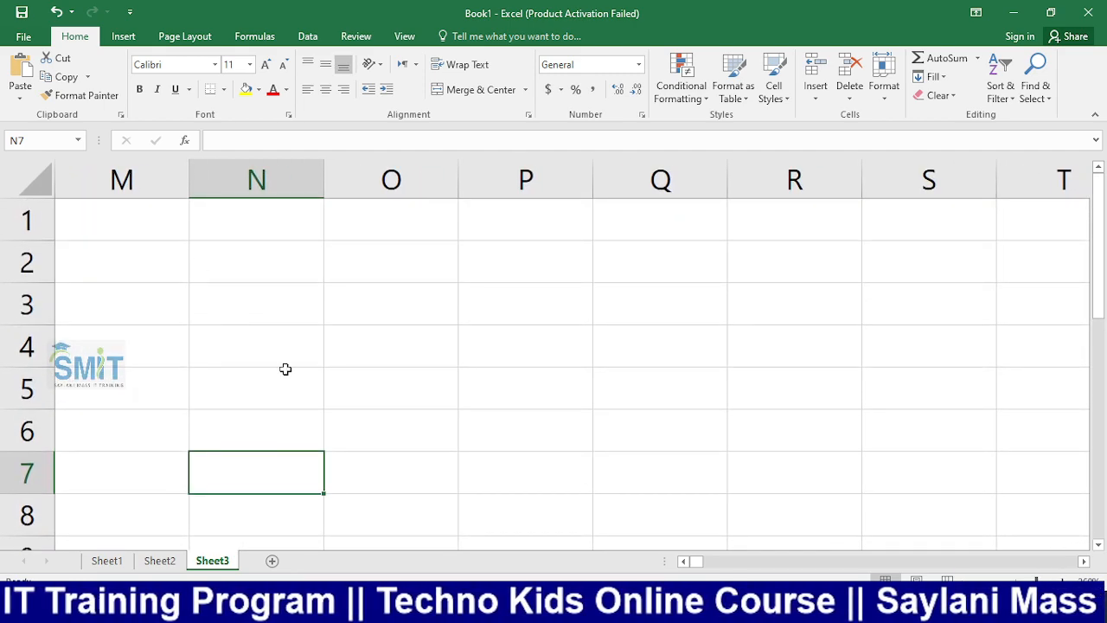
{"action": "left_click", "coordinate": [413, 401]}
{"action": "key", "text": "Home"}
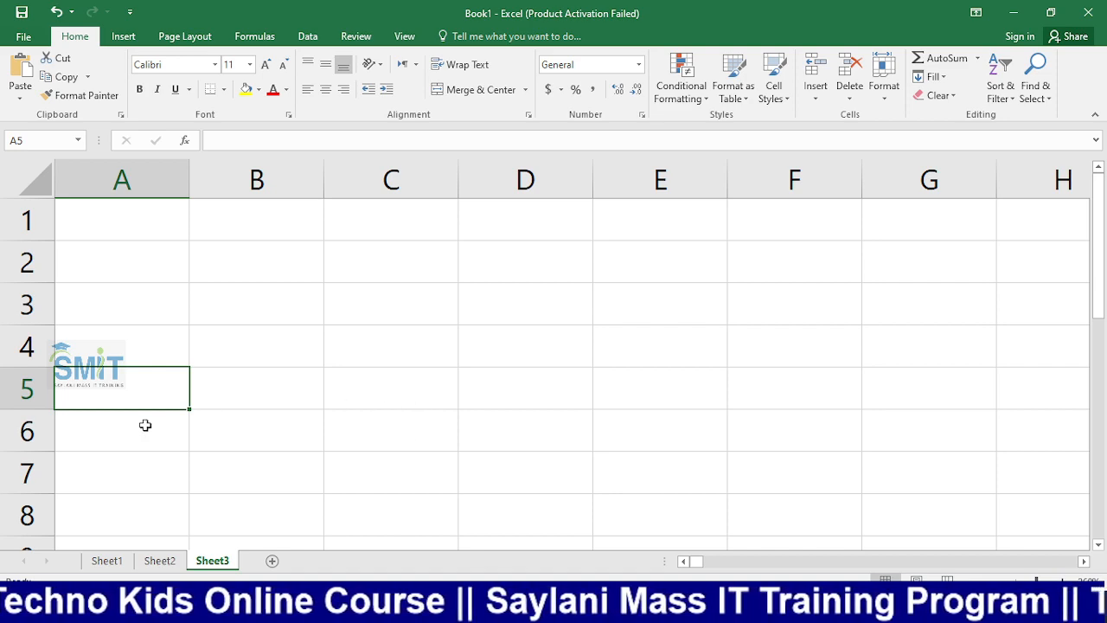
Enter the numbers 1 to 7 down cells A1 through A7.
{"action": "left_click", "coordinate": [121, 232]}
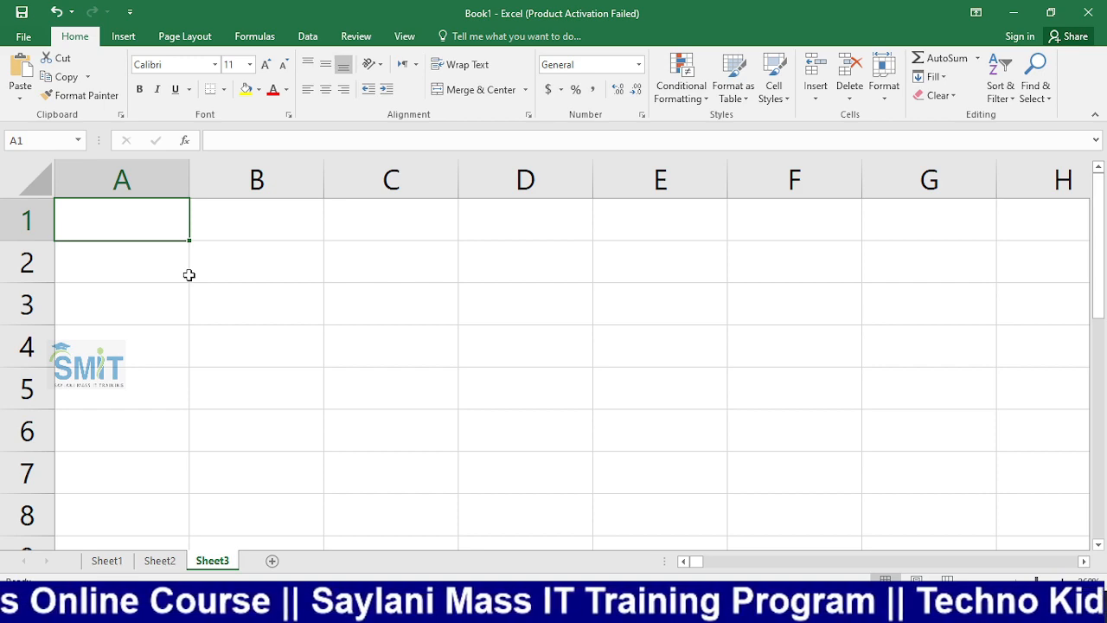
{"action": "type", "text": "1"}
{"action": "key", "text": "Return"}
{"action": "type", "text": "2"}
{"action": "key", "text": "Return"}
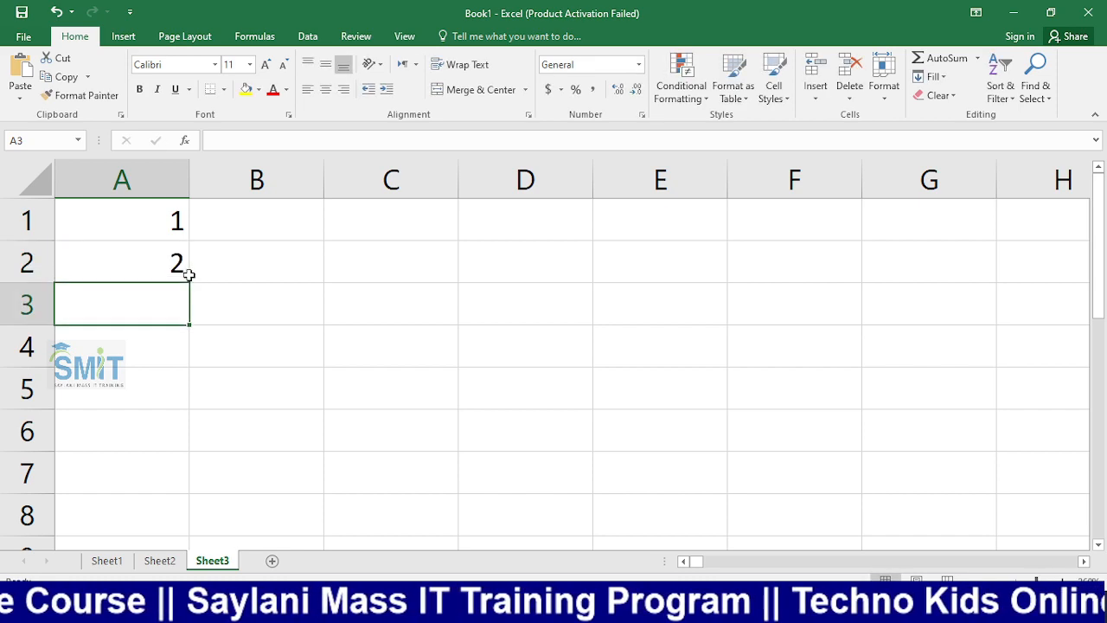
{"action": "type", "text": "3"}
{"action": "key", "text": "Return"}
{"action": "type", "text": "4"}
{"action": "key", "text": "Return"}
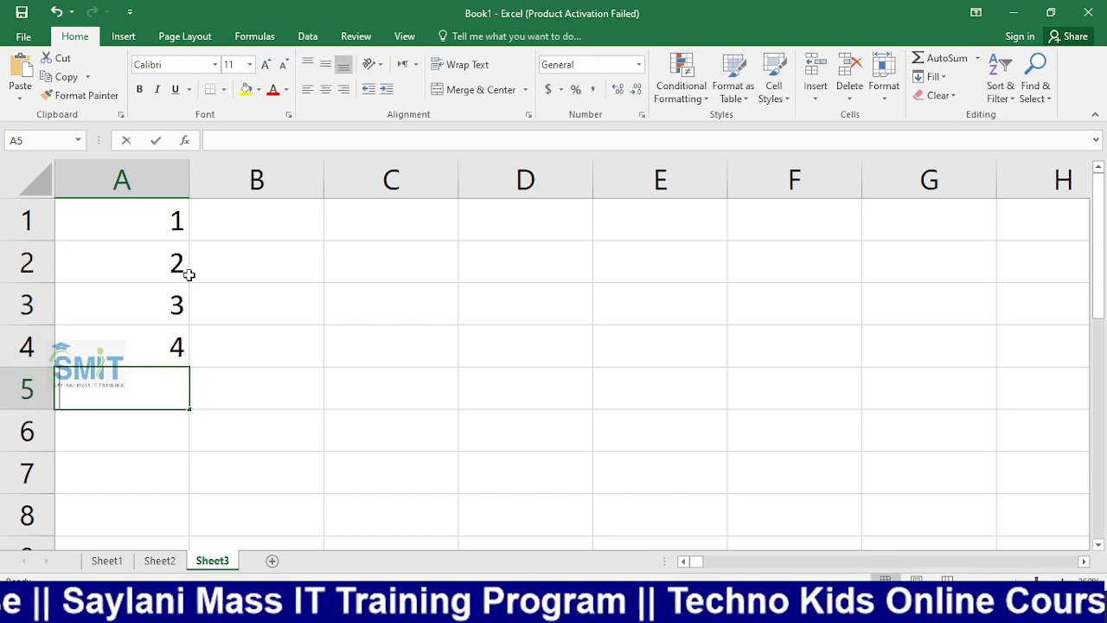
{"action": "type", "text": "5"}
{"action": "key", "text": "Return"}
{"action": "type", "text": "6"}
{"action": "key", "text": "Return"}
{"action": "type", "text": "7"}
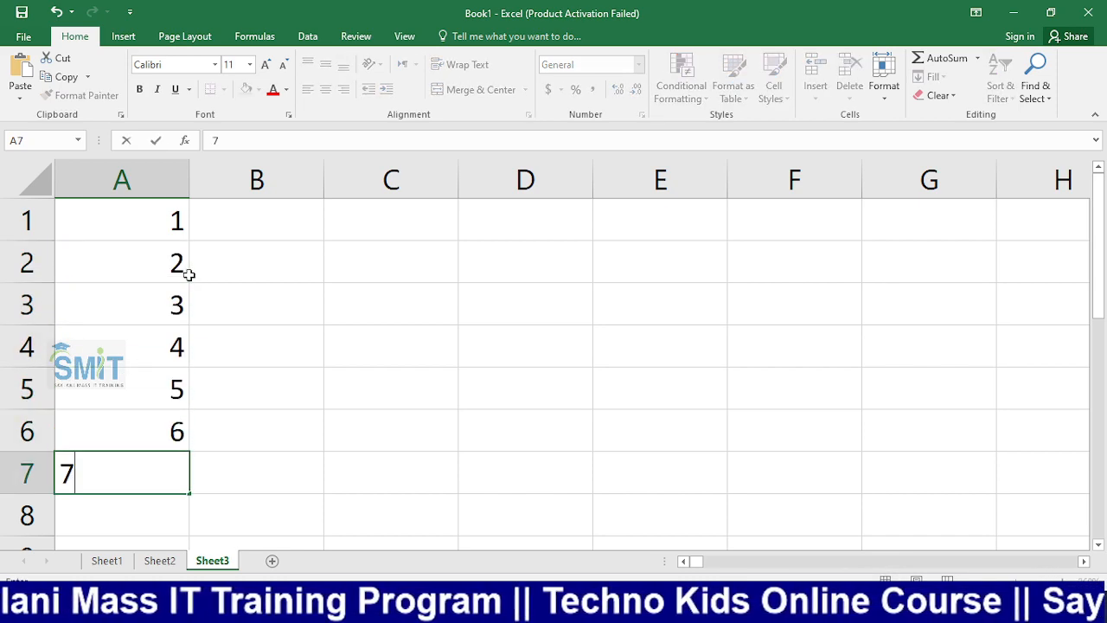
{"action": "key", "text": "Return"}
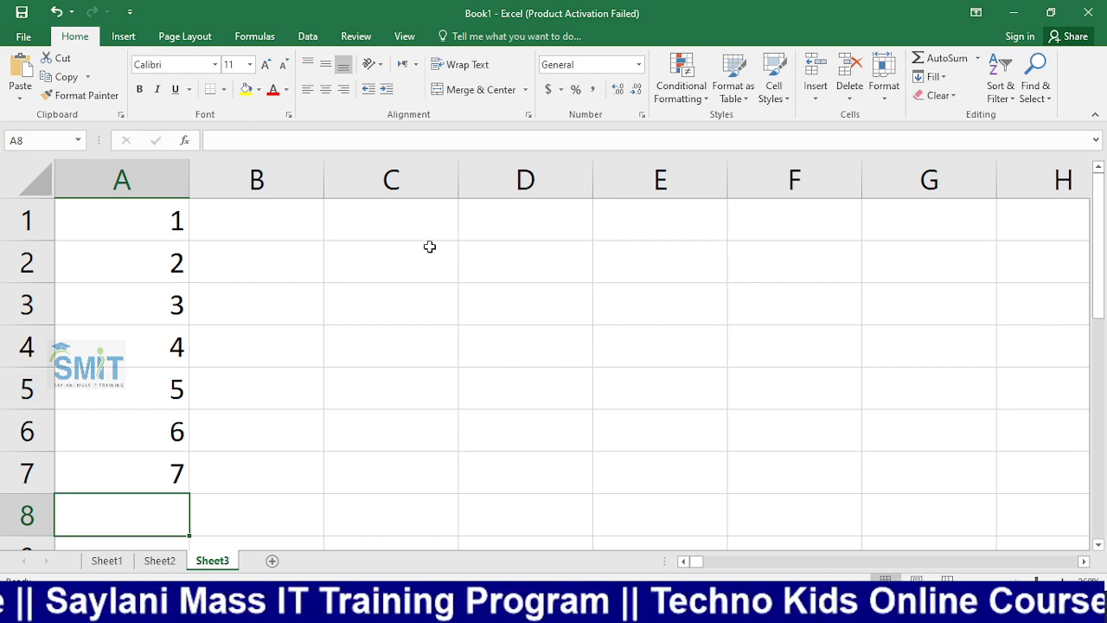
Clear the numbers from cells A1 through A7.
{"action": "left_click_drag", "start_coordinate": [121, 217], "coordinate": [154, 471]}
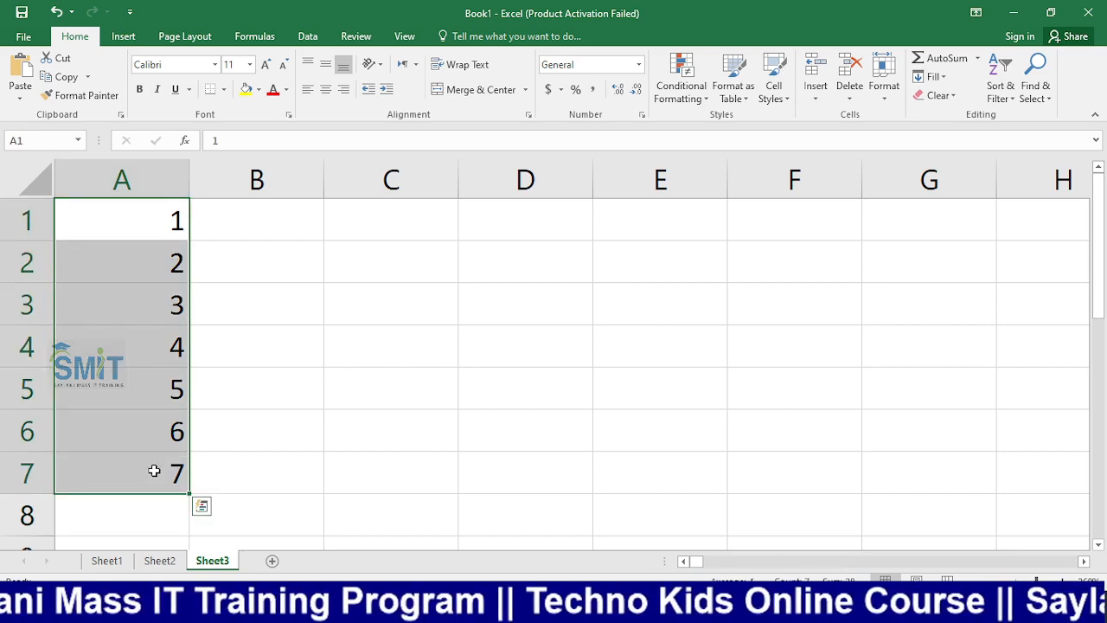
{"action": "key", "text": "Delete"}
{"action": "left_click", "coordinate": [286, 361]}
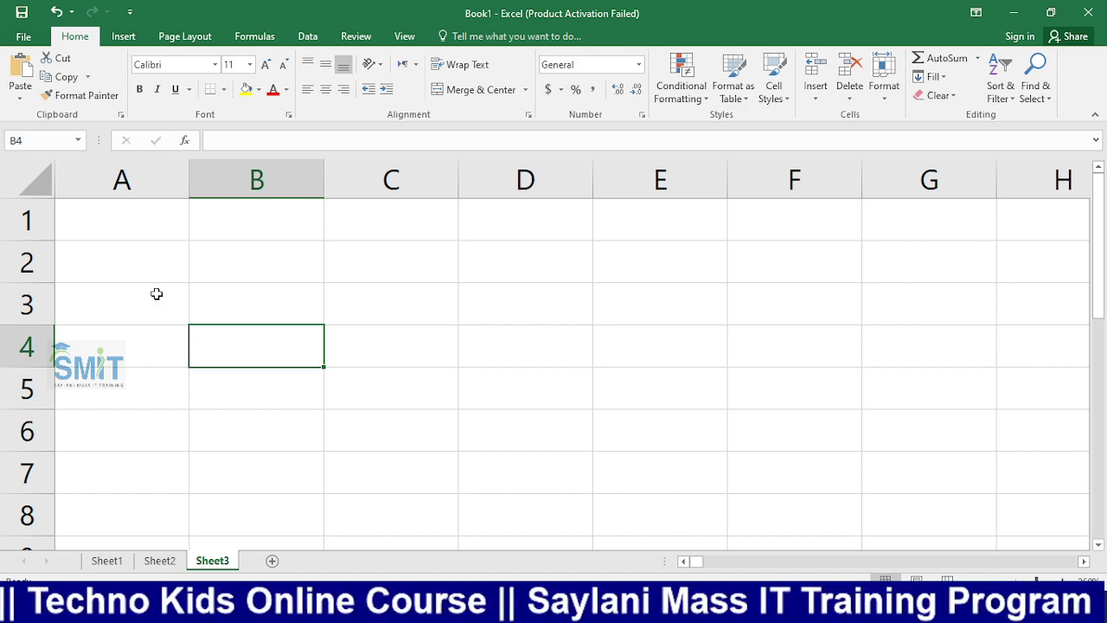
Enter 1 in cell A1 and 2 in cell A2.
{"action": "left_click", "coordinate": [148, 231]}
{"action": "type", "text": "1"}
{"action": "key", "text": "Return"}
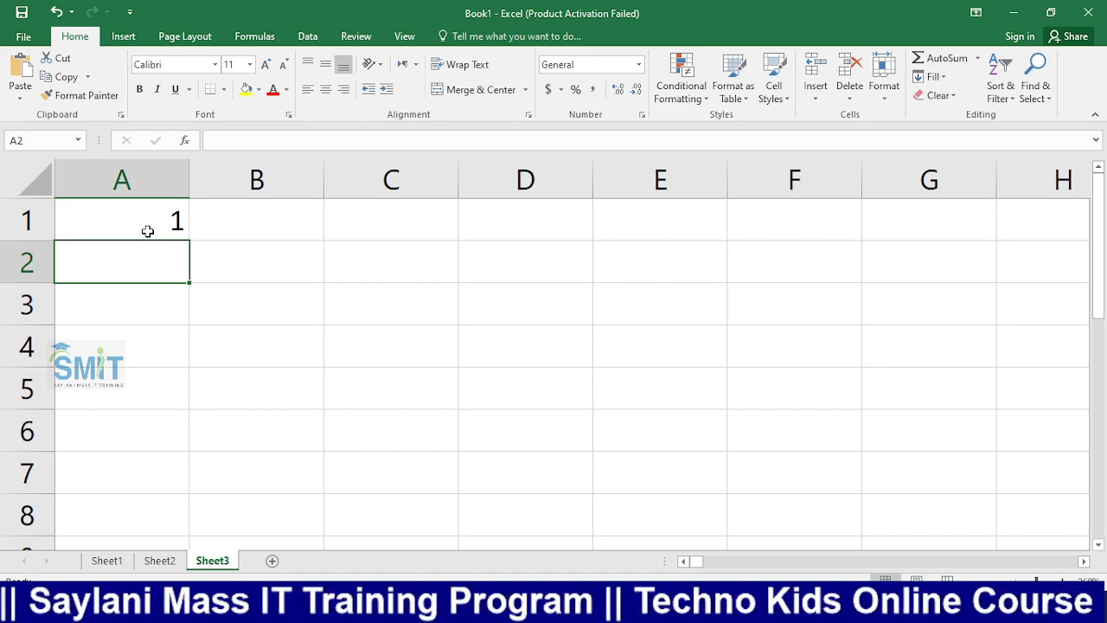
{"action": "type", "text": "2"}
{"action": "key", "text": "Return"}
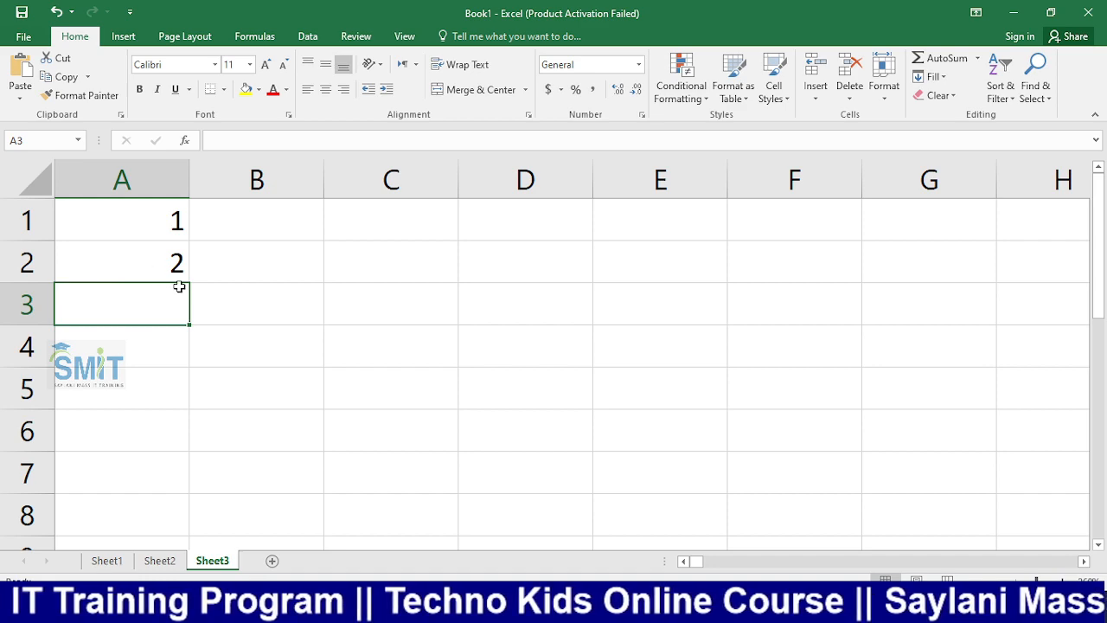
Extend the number series from A1:A2 down column A to row 181 with the fill handle.
{"action": "left_click", "coordinate": [379, 252]}
{"action": "left_click_drag", "start_coordinate": [162, 218], "coordinate": [151, 262]}
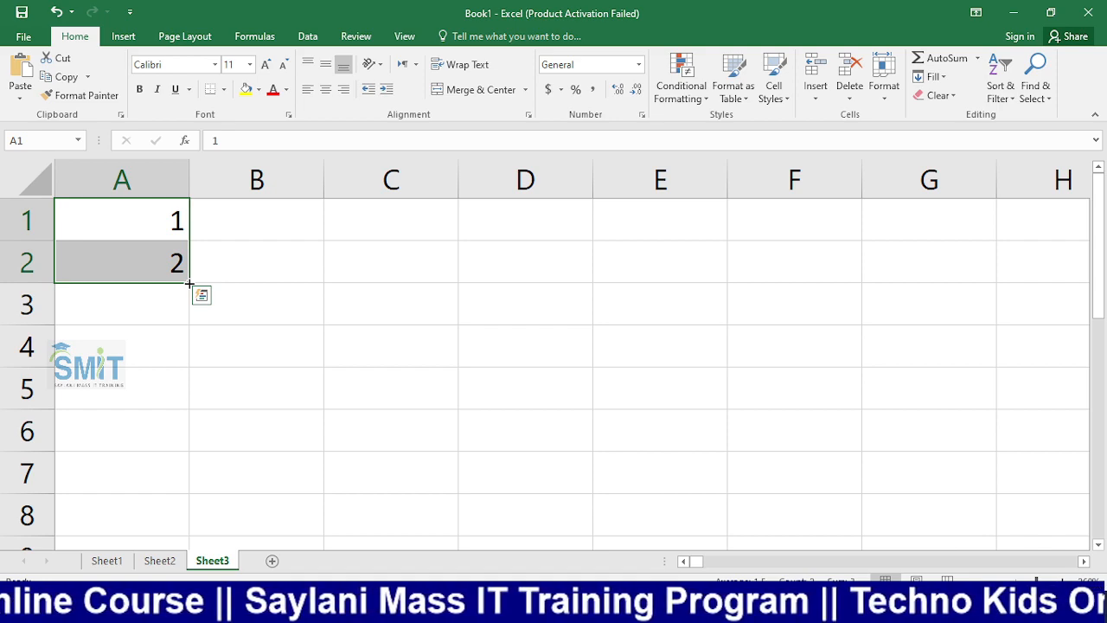
{"action": "left_click_drag", "start_coordinate": [189, 282], "coordinate": [176, 499]}
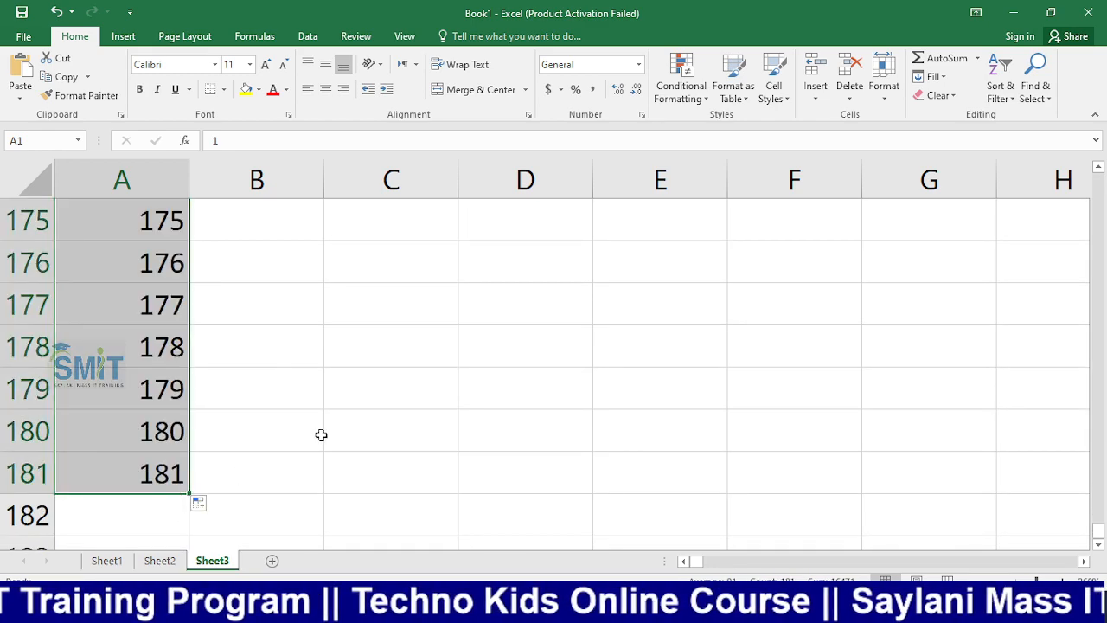
{"action": "scroll", "coordinate": [321, 435], "scroll_direction": "up", "scroll_amount": 11}
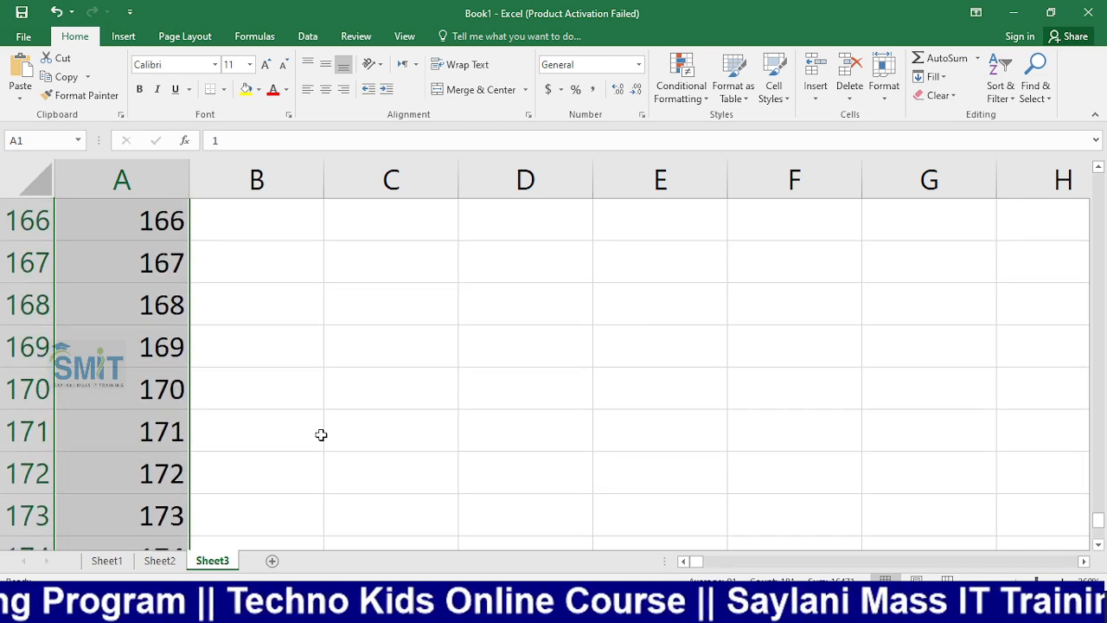
Enter 1 in cell C1 and copy it down column C to row 170 with the fill handle.
{"action": "scroll", "coordinate": [321, 434], "scroll_direction": "up", "scroll_amount": 20}
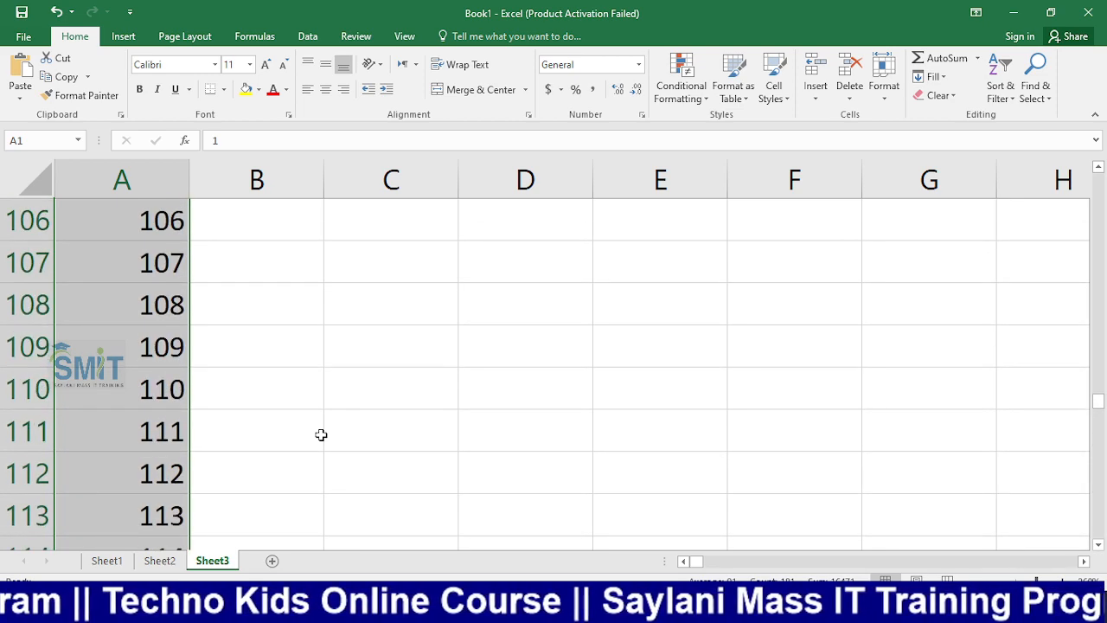
{"action": "scroll", "coordinate": [321, 435], "scroll_direction": "up", "scroll_amount": 12}
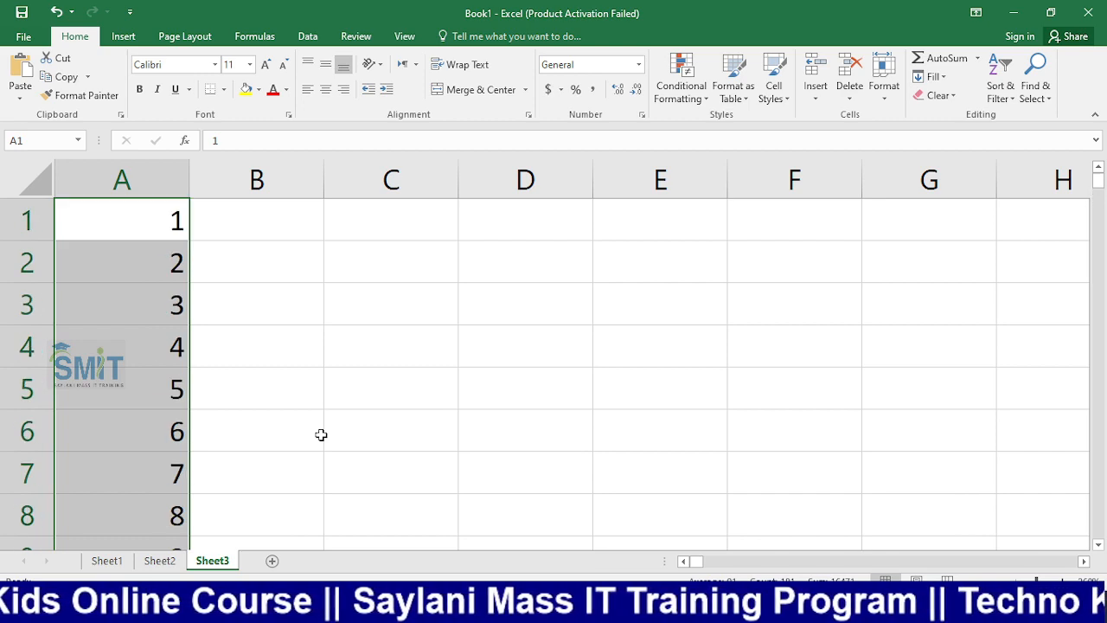
{"action": "left_click", "coordinate": [402, 226]}
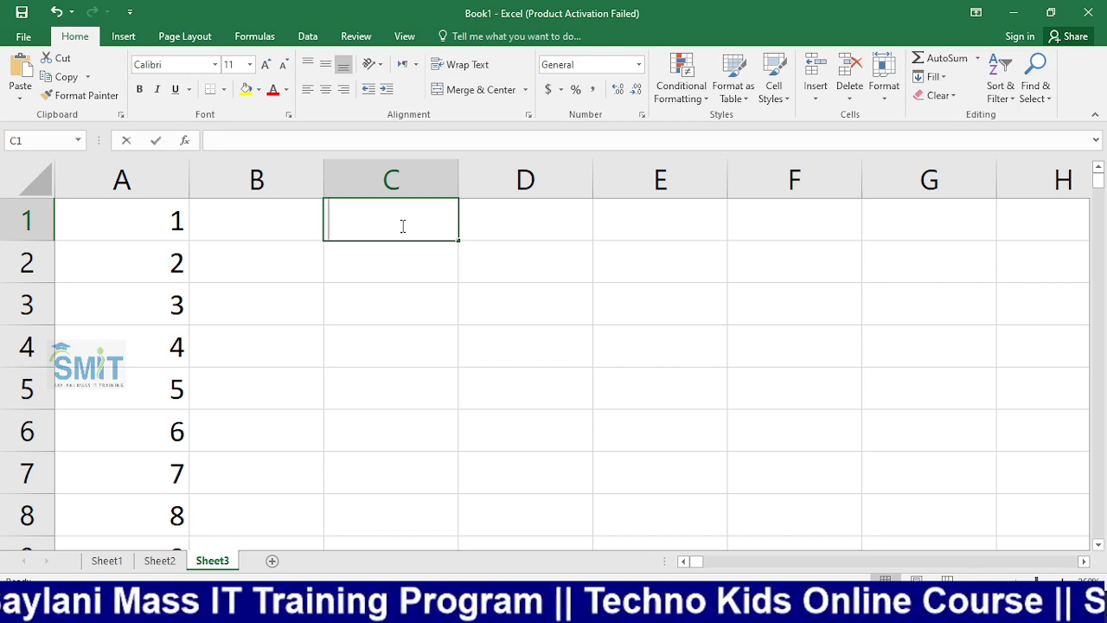
{"action": "type", "text": "1"}
{"action": "key", "text": "Return"}
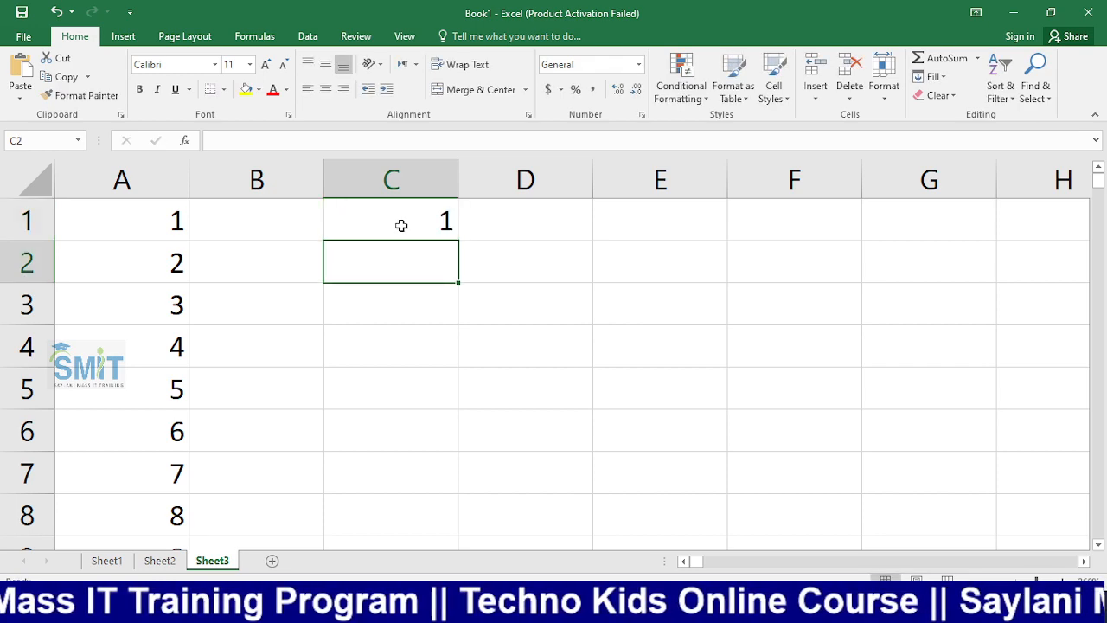
{"action": "left_click", "coordinate": [415, 228]}
{"action": "left_click_drag", "start_coordinate": [460, 241], "coordinate": [371, 316]}
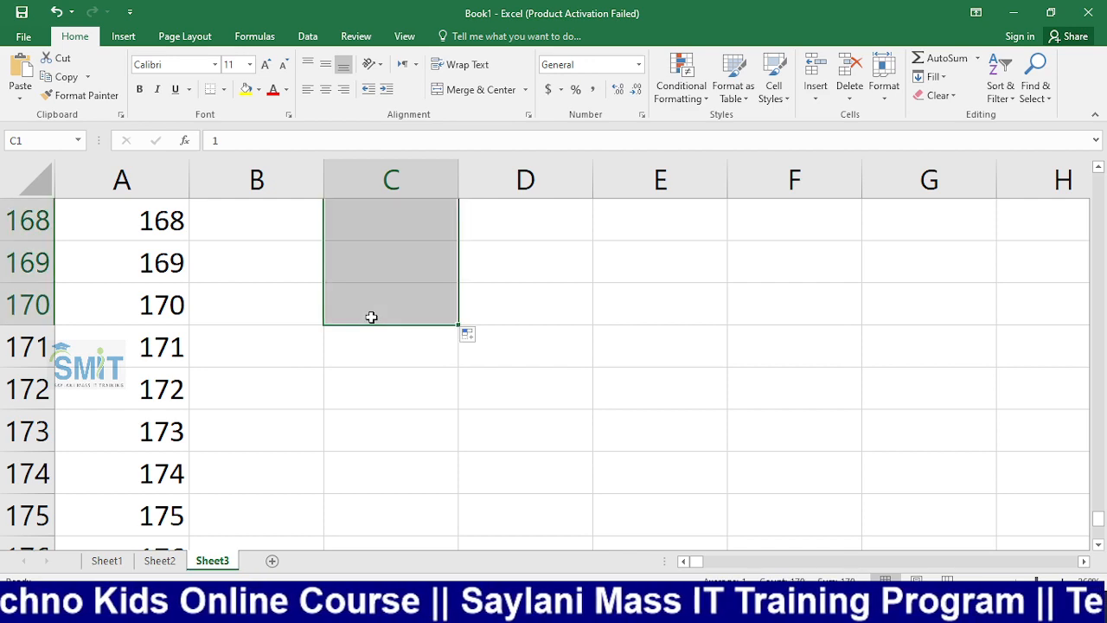
Change the AutoFill option for the filled range in column C from Copy Cells to Fill Series.
{"action": "scroll", "coordinate": [527, 335], "scroll_direction": "up", "scroll_amount": 3}
{"action": "scroll", "coordinate": [528, 336], "scroll_direction": "up", "scroll_amount": 6}
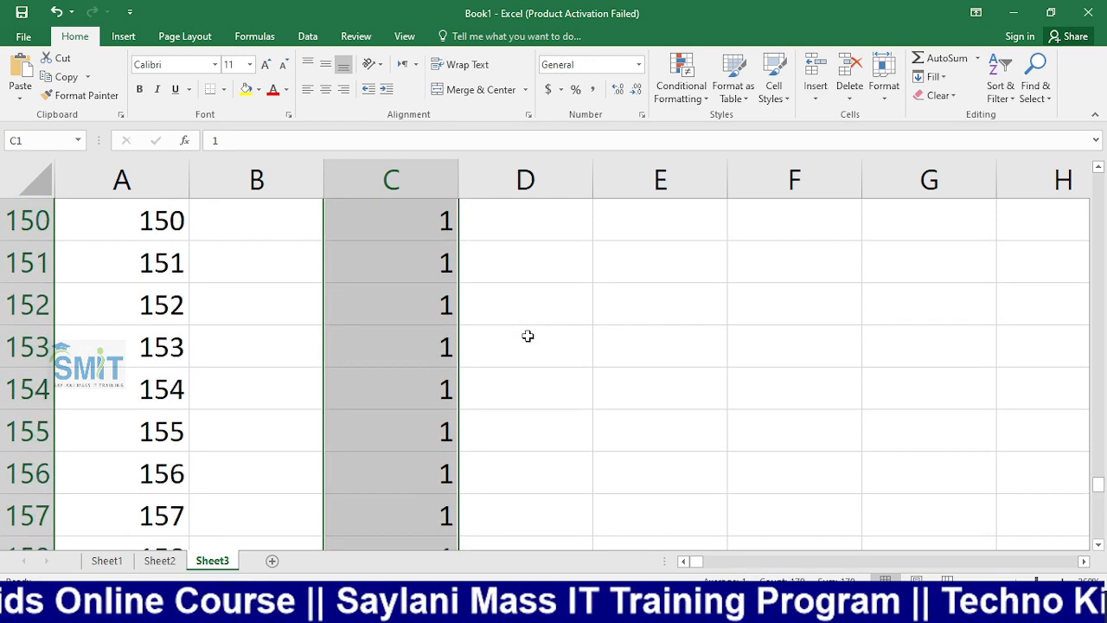
{"action": "scroll", "coordinate": [528, 335], "scroll_direction": "down", "scroll_amount": 9}
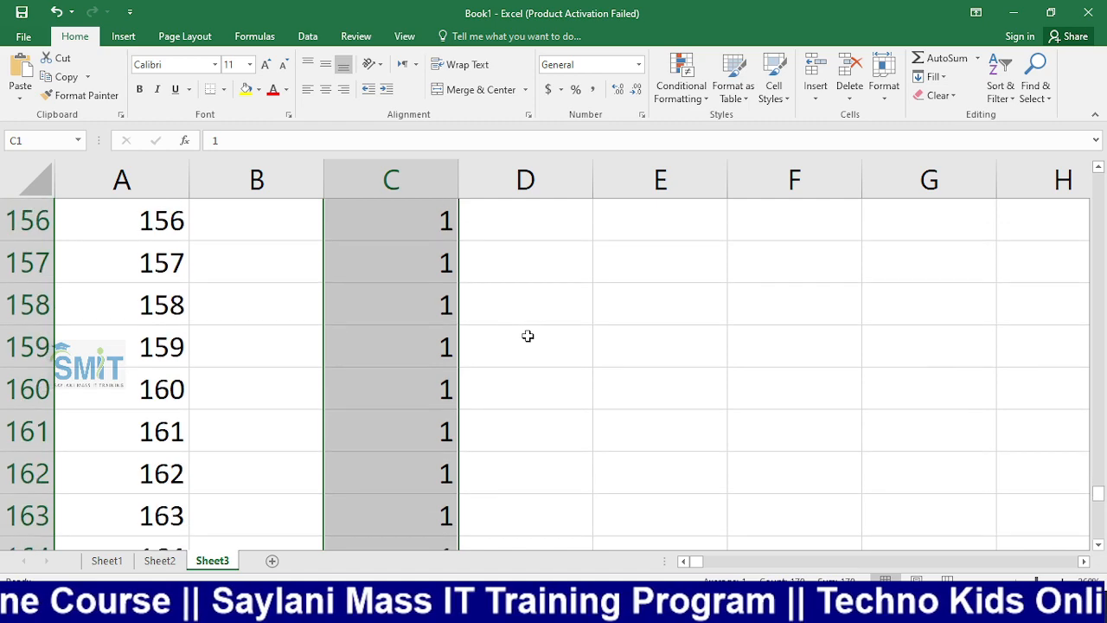
{"action": "scroll", "coordinate": [528, 336], "scroll_direction": "up", "scroll_amount": 1}
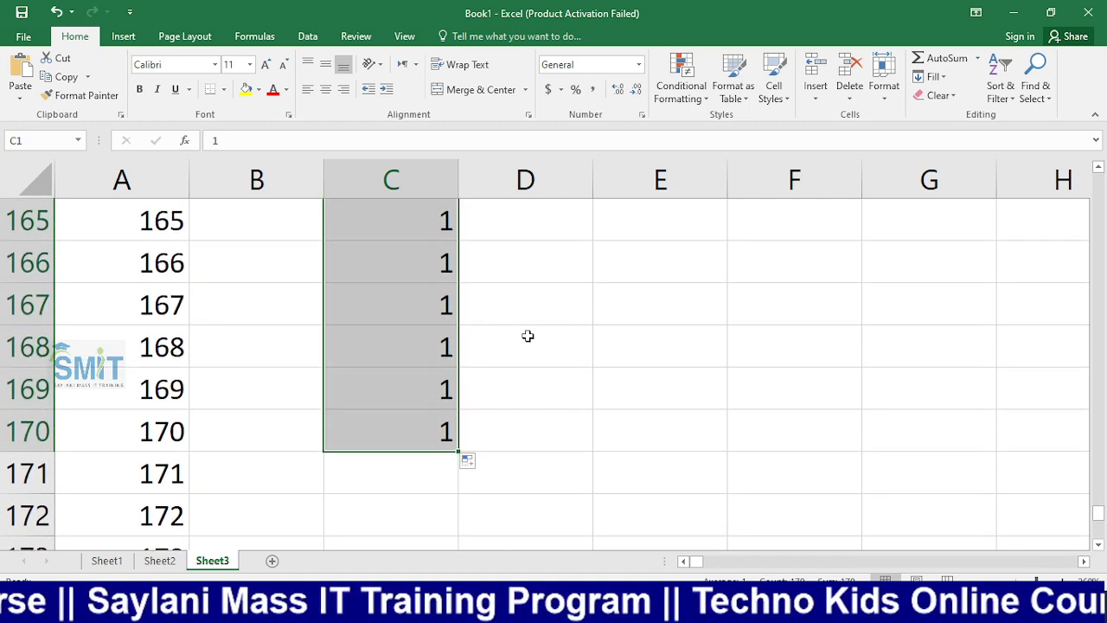
{"action": "left_click", "coordinate": [478, 463]}
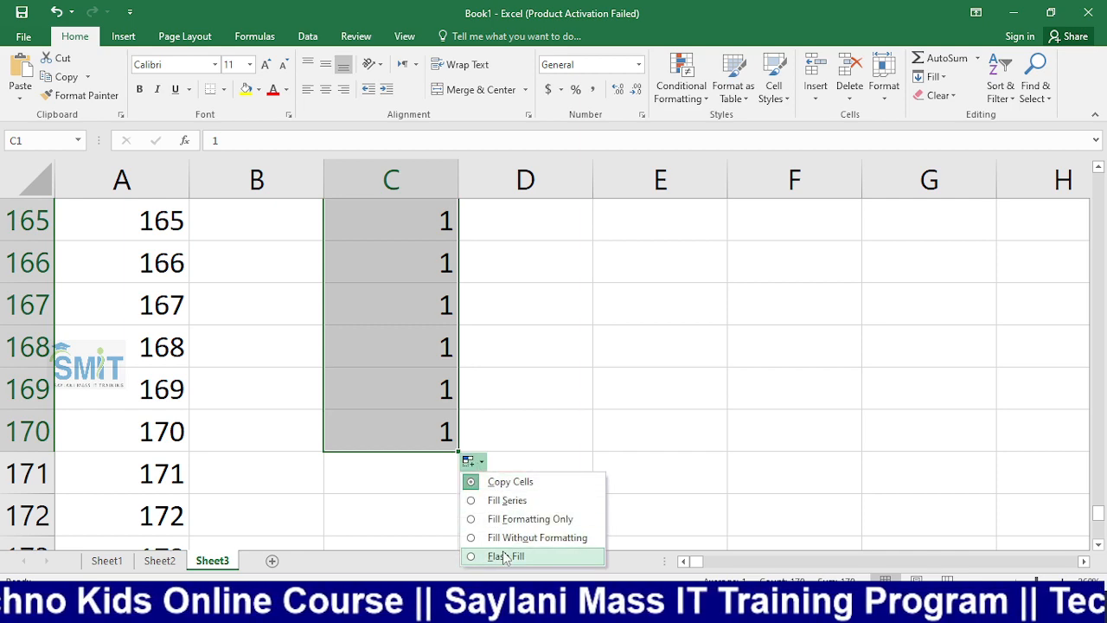
{"action": "left_click", "coordinate": [505, 500]}
Enter 1 in cell E1 and fill a consecutive number series down column E to row 100 with the fill handle.
{"action": "scroll", "coordinate": [501, 497], "scroll_direction": "down", "scroll_amount": 20}
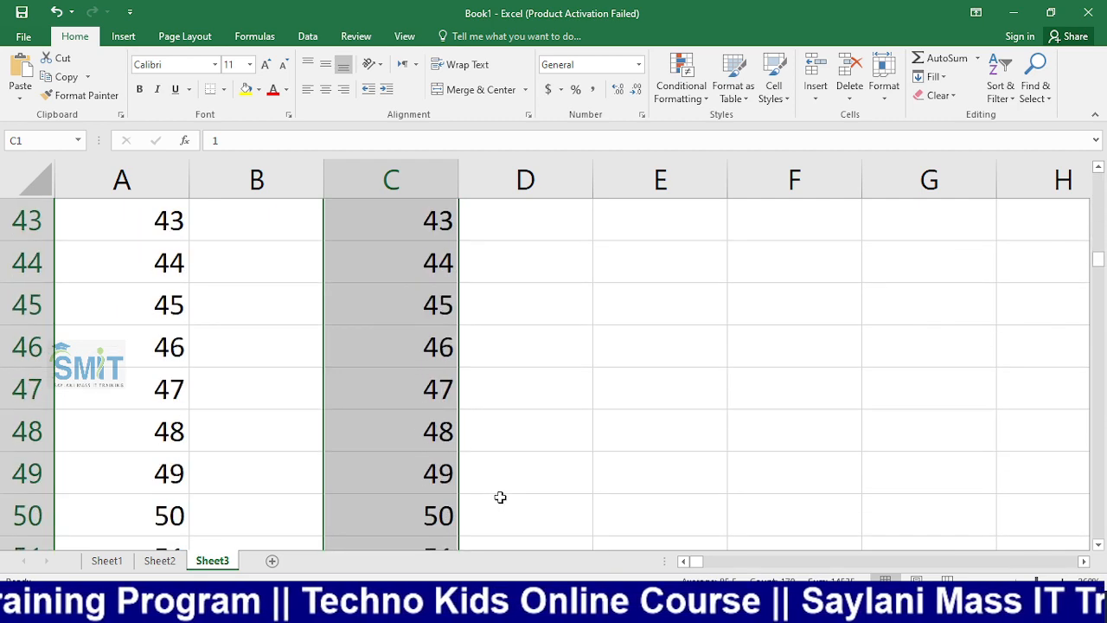
{"action": "scroll", "coordinate": [500, 497], "scroll_direction": "down", "scroll_amount": 20}
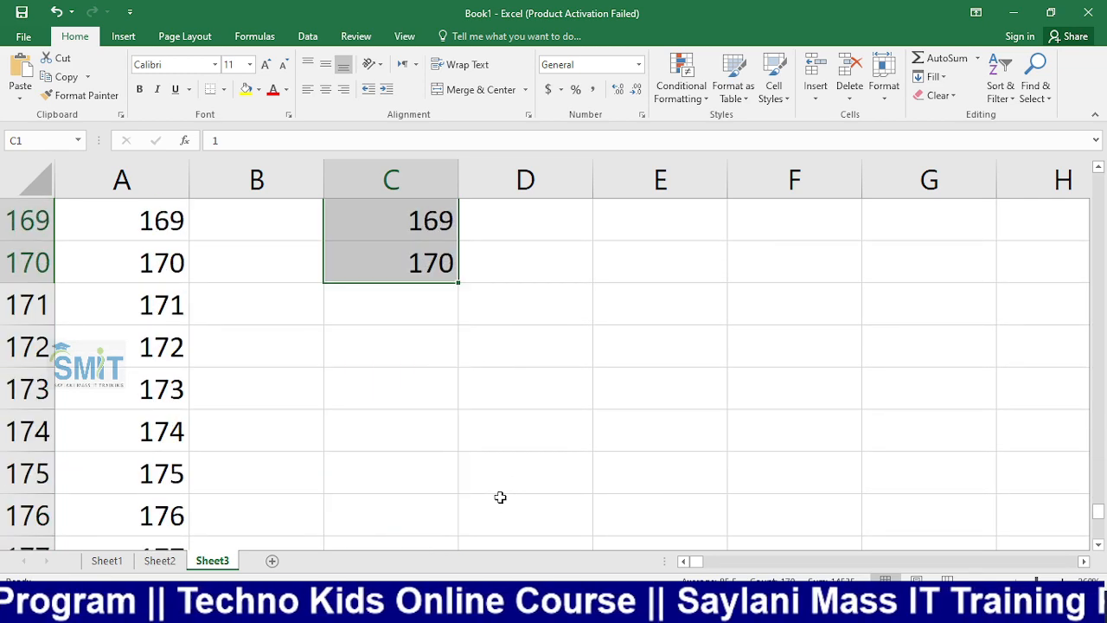
{"action": "scroll", "coordinate": [500, 497], "scroll_direction": "up", "scroll_amount": 1}
{"action": "scroll", "coordinate": [500, 496], "scroll_direction": "up", "scroll_amount": 1}
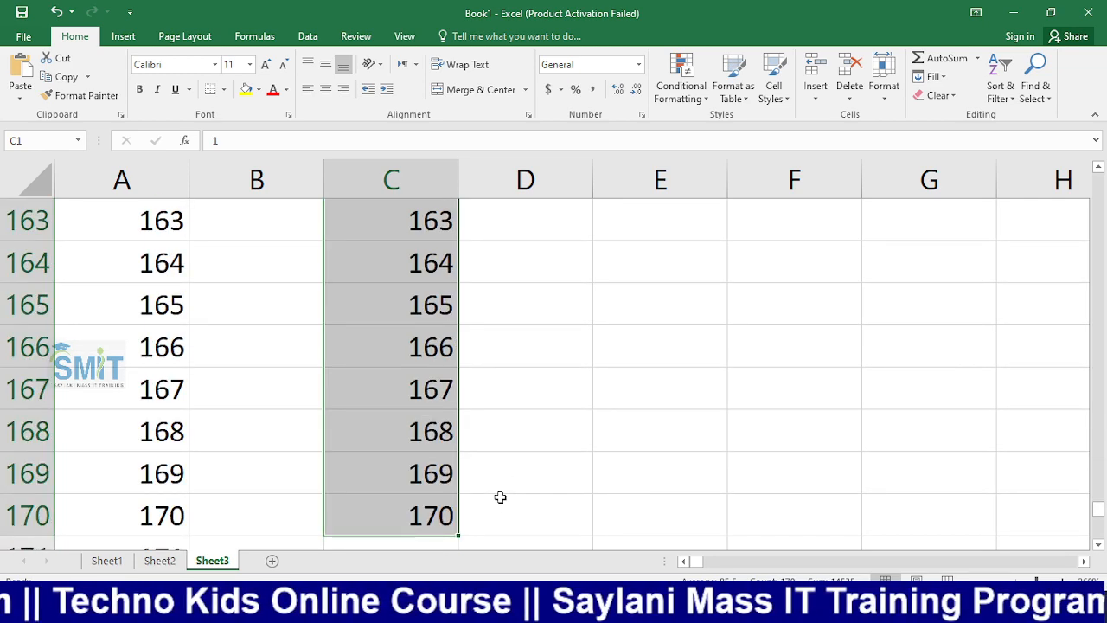
{"action": "scroll", "coordinate": [500, 497], "scroll_direction": "up", "scroll_amount": 20}
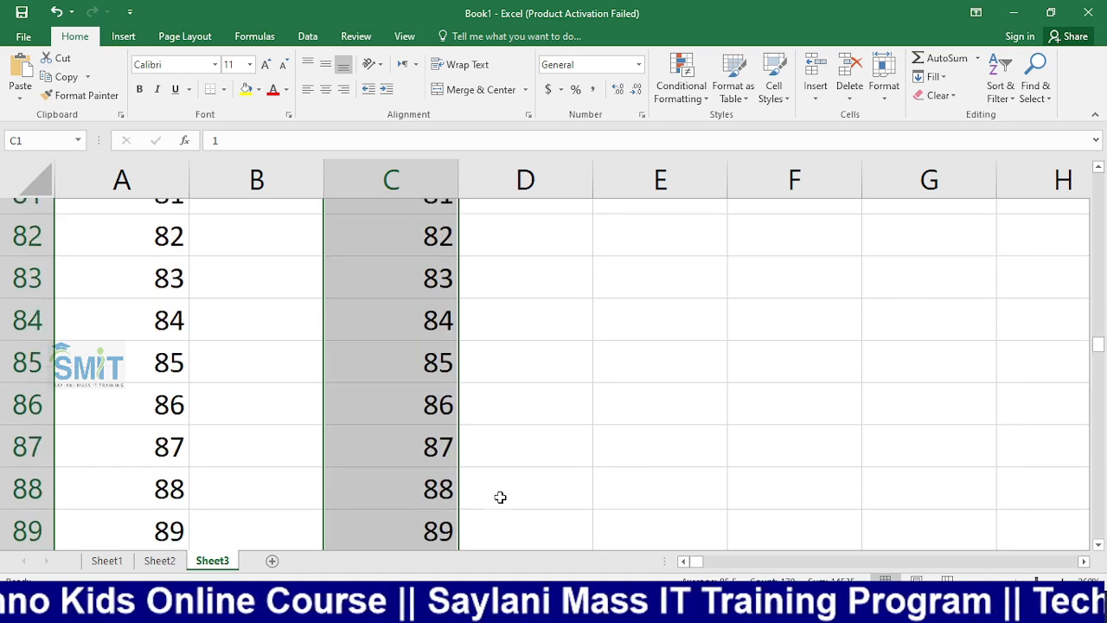
{"action": "scroll", "coordinate": [500, 496], "scroll_direction": "up", "scroll_amount": 20}
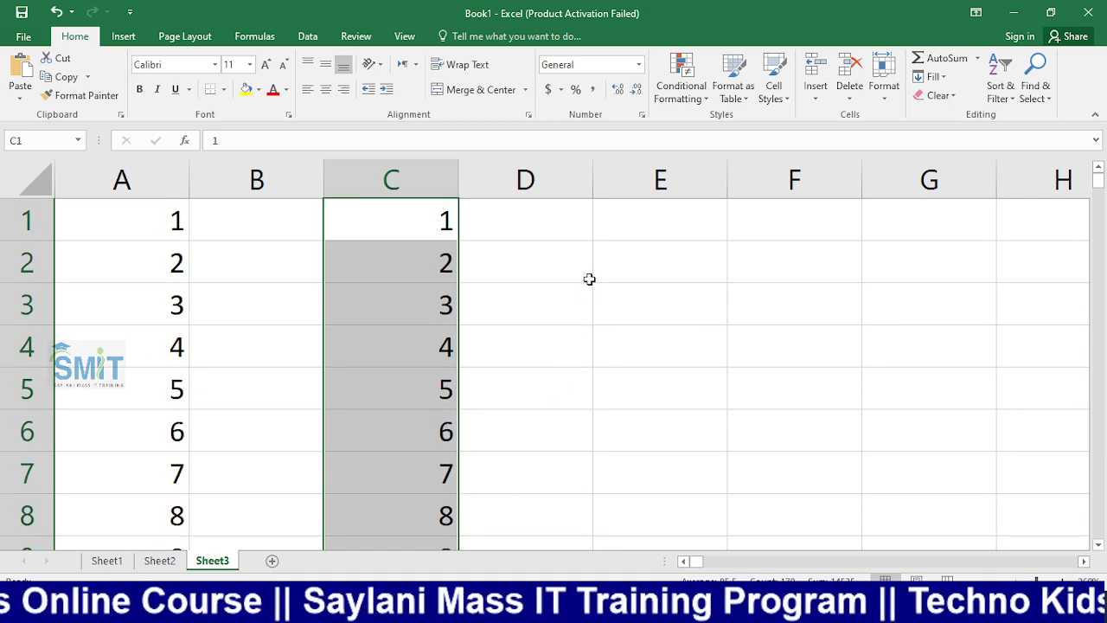
{"action": "left_click", "coordinate": [644, 219]}
{"action": "type", "text": "1"}
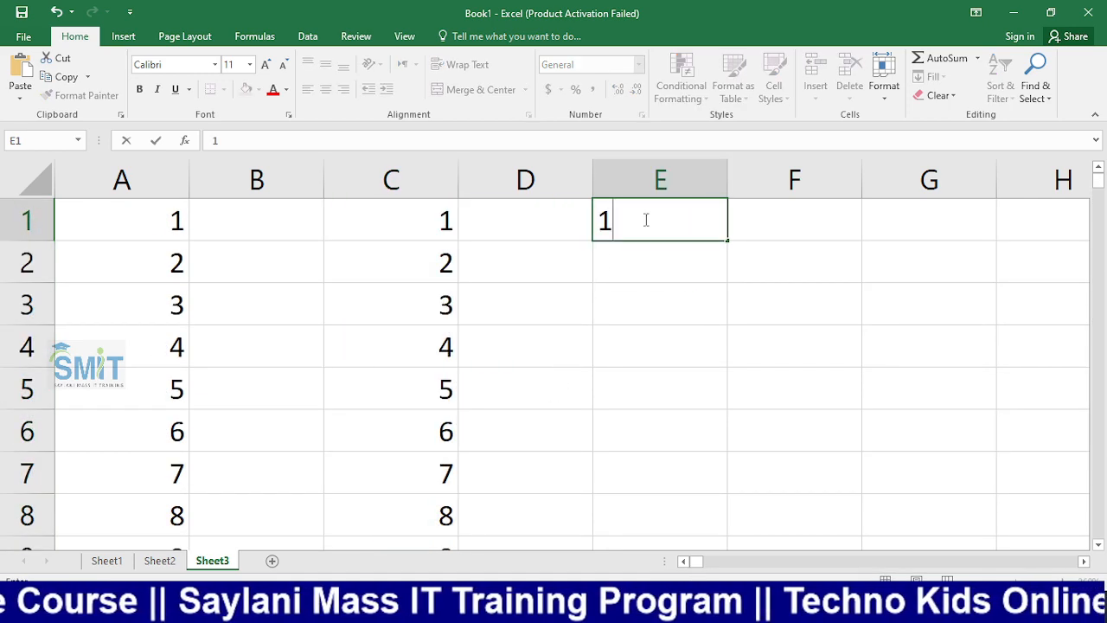
{"action": "key", "text": "Return"}
{"action": "left_click", "coordinate": [650, 219]}
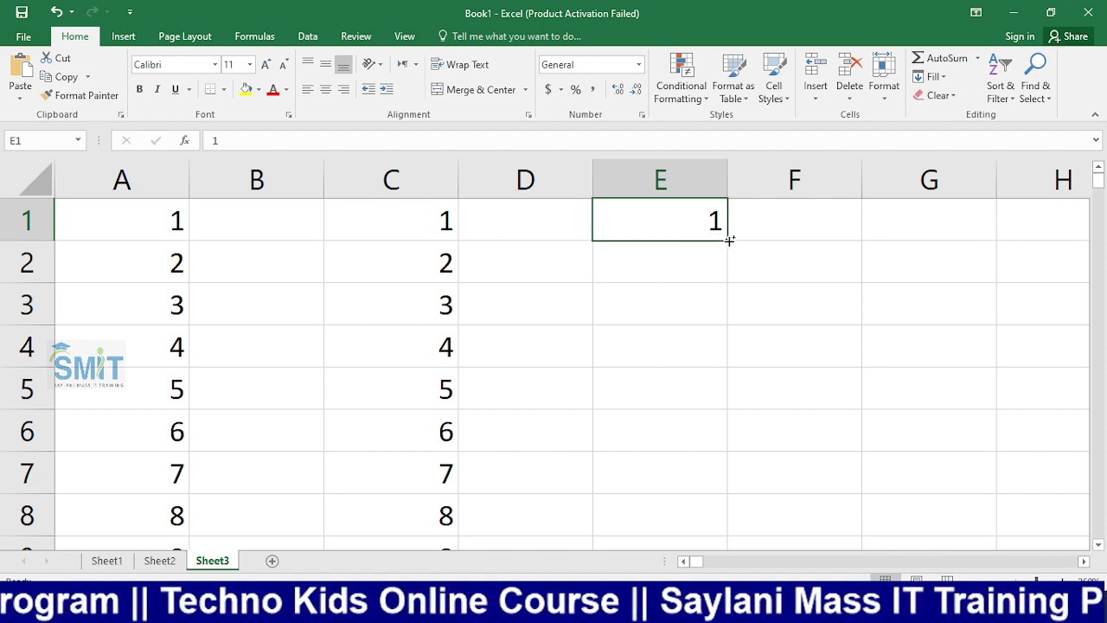
{"action": "left_click_drag", "start_coordinate": [729, 242], "coordinate": [680, 485]}
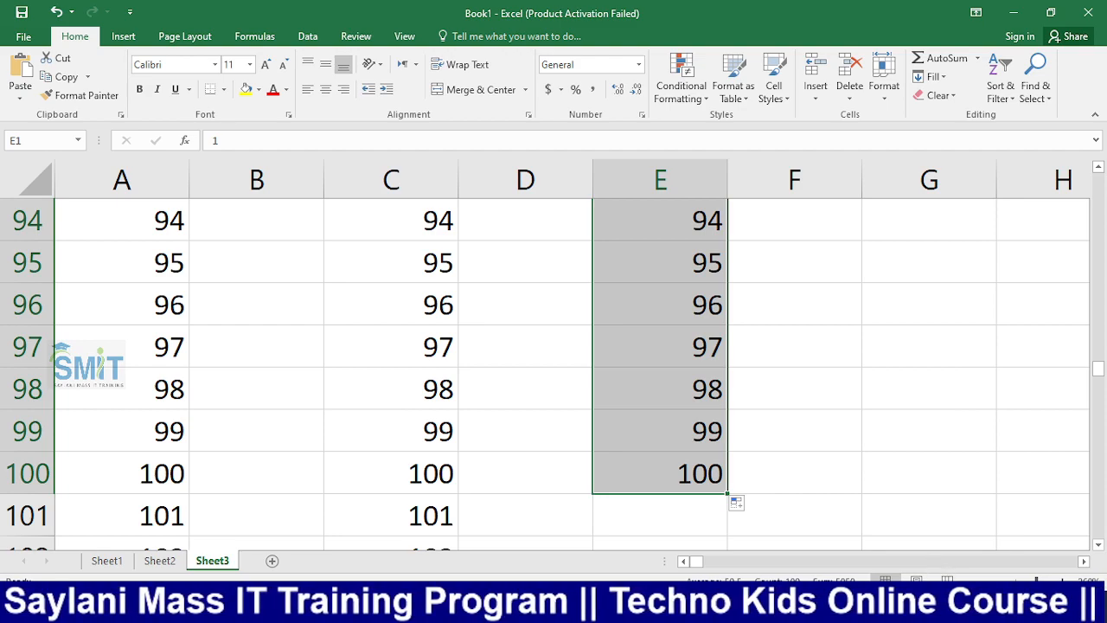
Zoom the worksheet out step by step to 10%.
{"action": "left_click", "coordinate": [972, 582]}
{"action": "left_click", "coordinate": [971, 581]}
{"action": "left_click", "coordinate": [971, 582]}
{"action": "left_click", "coordinate": [972, 581]}
{"action": "left_click", "coordinate": [972, 581]}
{"action": "left_click", "coordinate": [971, 581]}
{"action": "left_click", "coordinate": [972, 582]}
{"action": "left_click", "coordinate": [972, 581]}
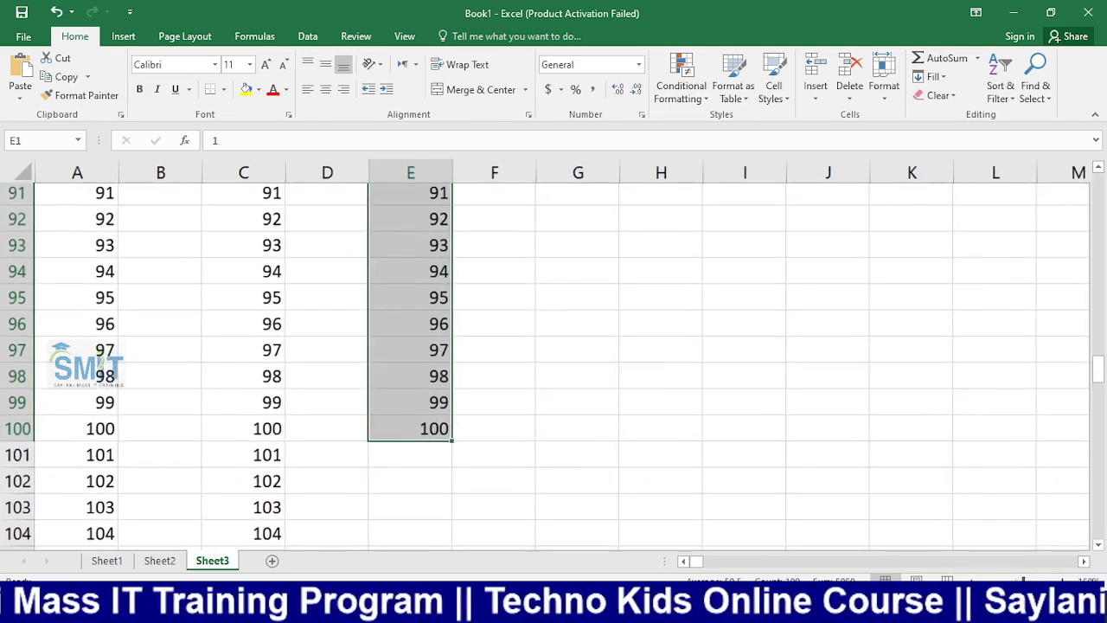
{"action": "left_click", "coordinate": [972, 581]}
{"action": "left_click", "coordinate": [971, 581]}
{"action": "left_click", "coordinate": [972, 581]}
{"action": "left_click", "coordinate": [972, 581]}
{"action": "left_click", "coordinate": [971, 581]}
{"action": "left_click", "coordinate": [972, 581]}
{"action": "left_click", "coordinate": [972, 582]}
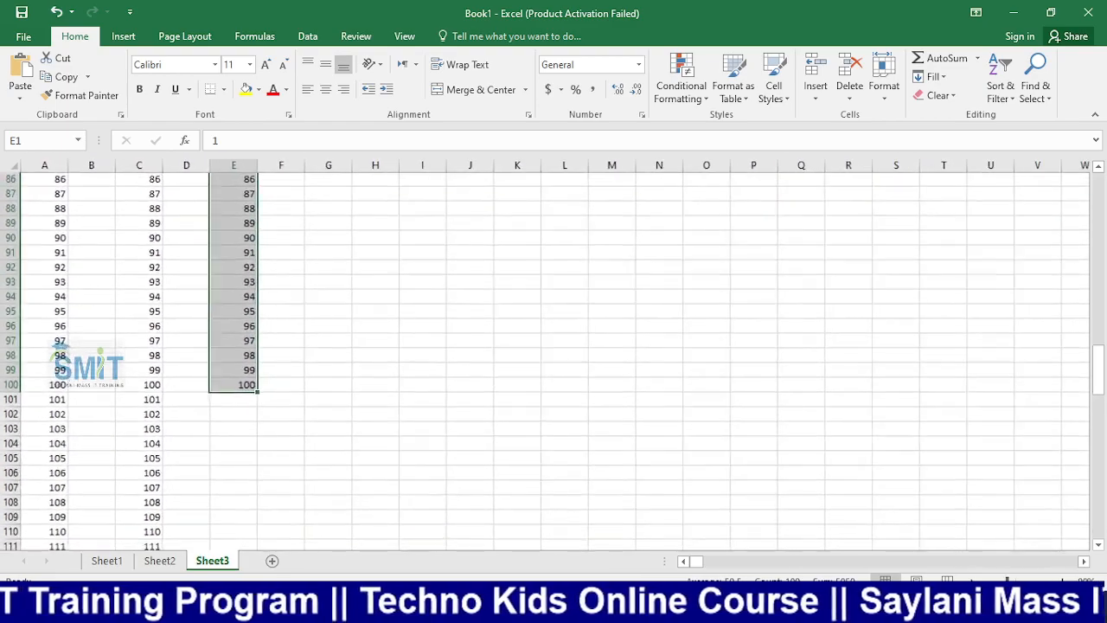
{"action": "left_click", "coordinate": [972, 581]}
{"action": "left_click", "coordinate": [971, 582]}
{"action": "left_click", "coordinate": [971, 581]}
{"action": "left_click", "coordinate": [971, 581]}
{"action": "left_click", "coordinate": [972, 582]}
{"action": "left_click", "coordinate": [972, 582]}
{"action": "left_click", "coordinate": [972, 582]}
{"action": "left_click", "coordinate": [972, 581]}
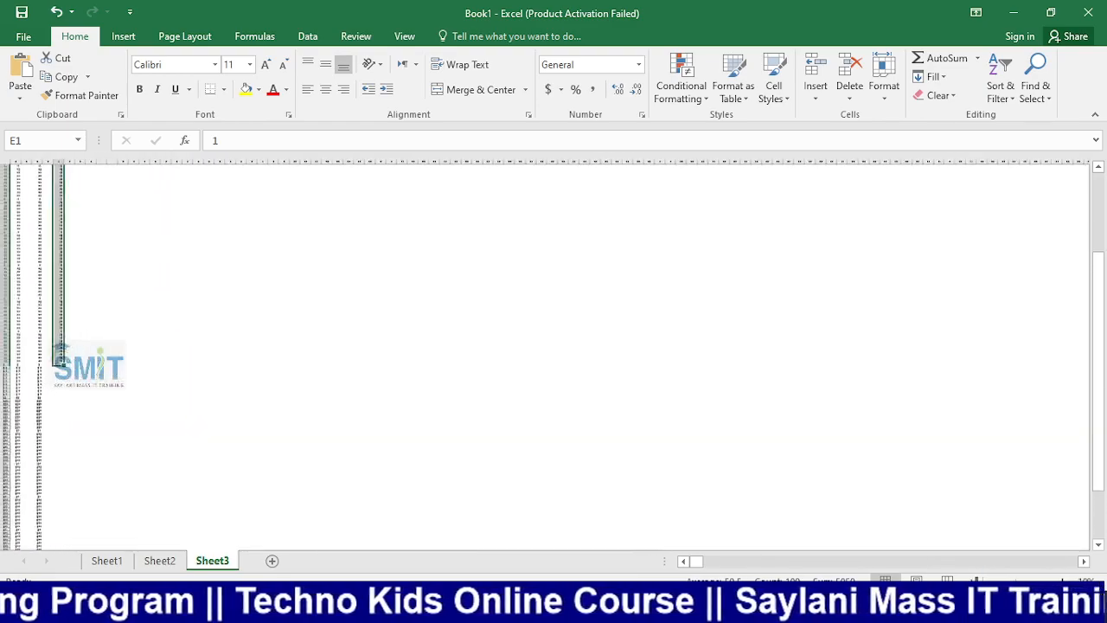
Zoom the worksheet in to 140% and bring columns A to E back into view.
{"action": "left_click_drag", "start_coordinate": [976, 581], "coordinate": [1016, 582]}
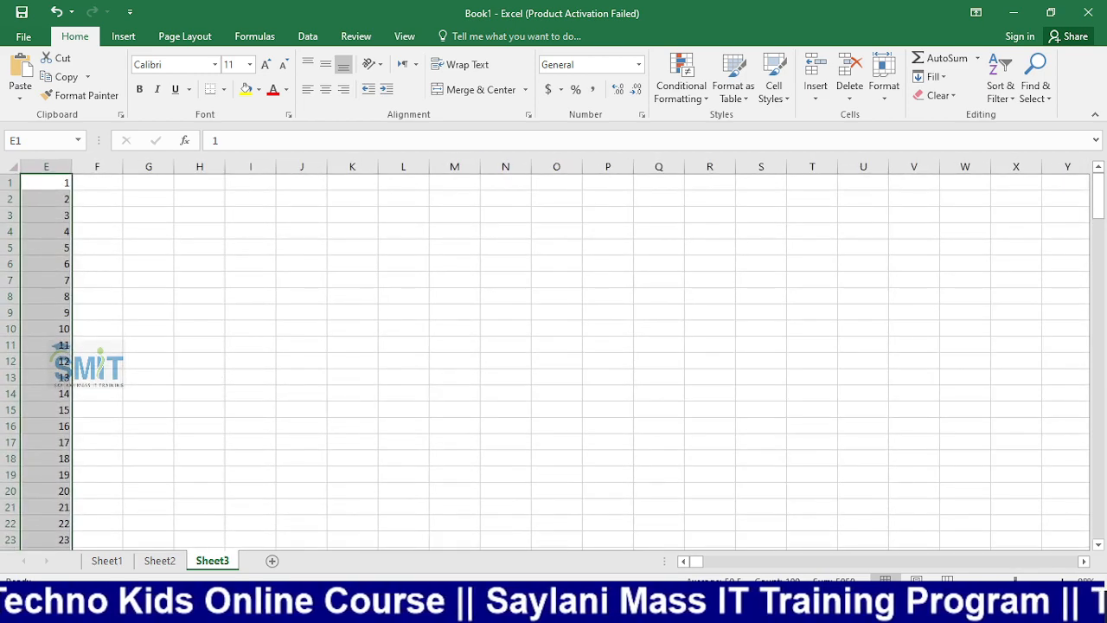
{"action": "left_click", "coordinate": [682, 562]}
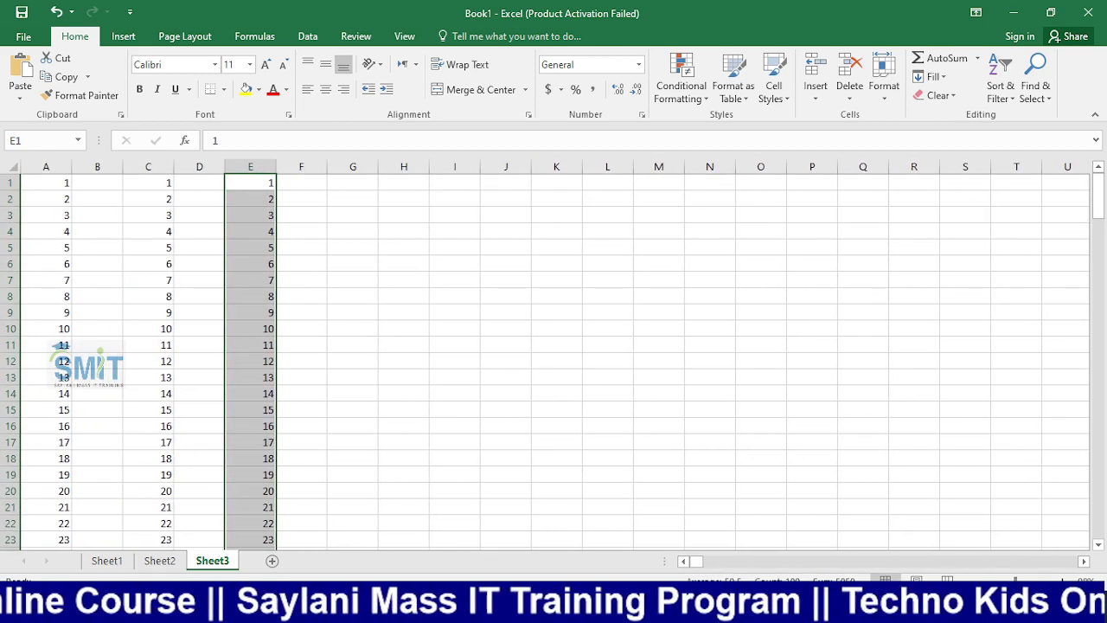
{"action": "left_click_drag", "start_coordinate": [1016, 581], "coordinate": [1021, 582]}
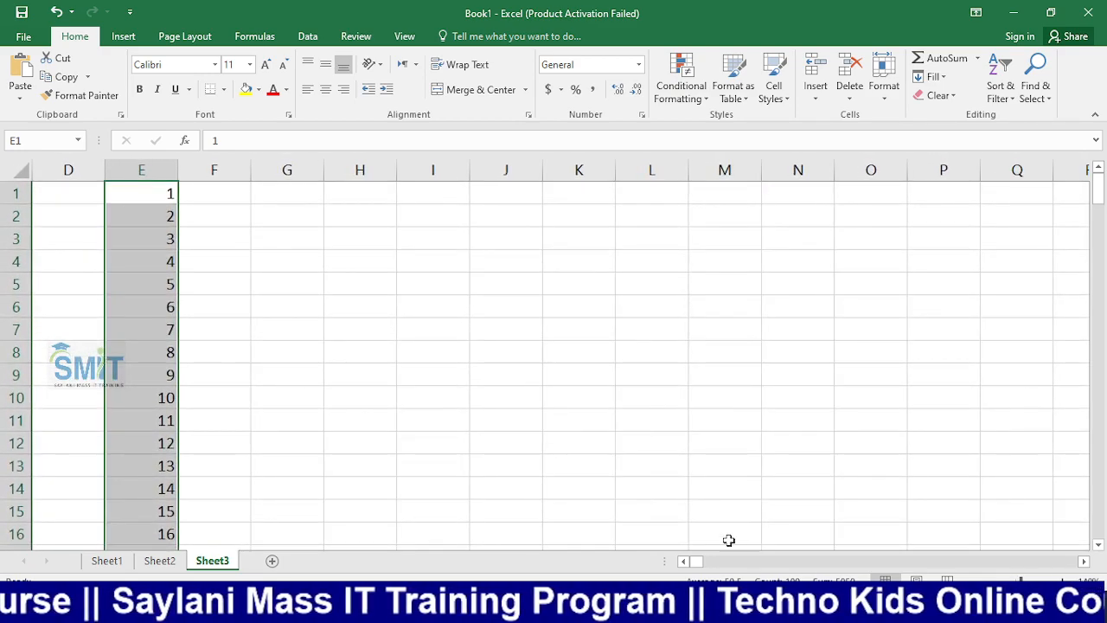
{"action": "left_click", "coordinate": [654, 490]}
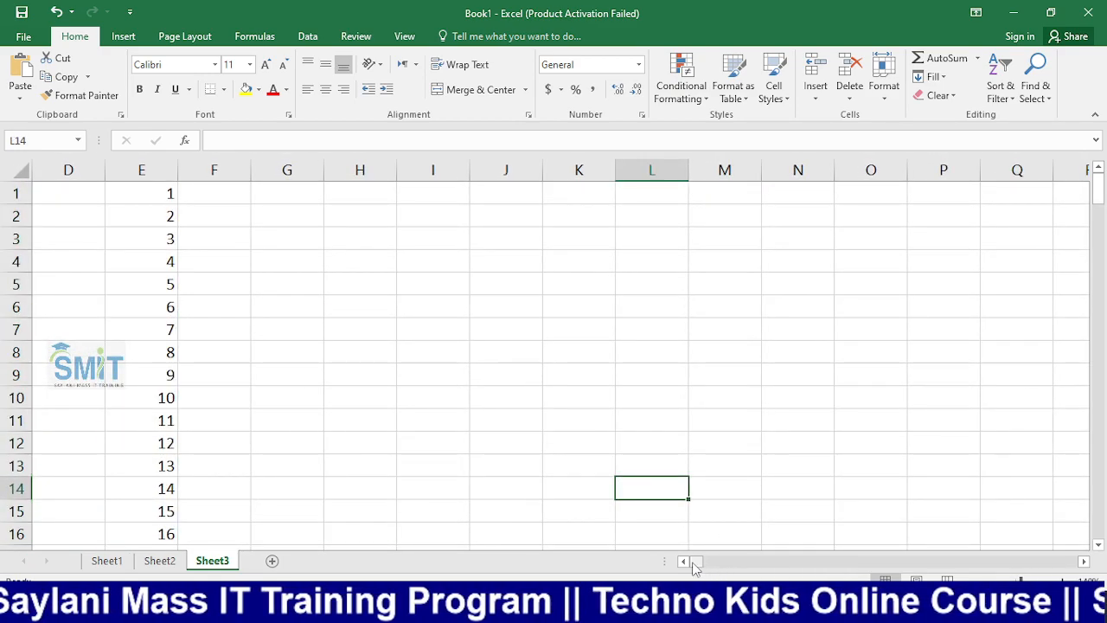
{"action": "left_click_drag", "start_coordinate": [693, 564], "coordinate": [691, 563]}
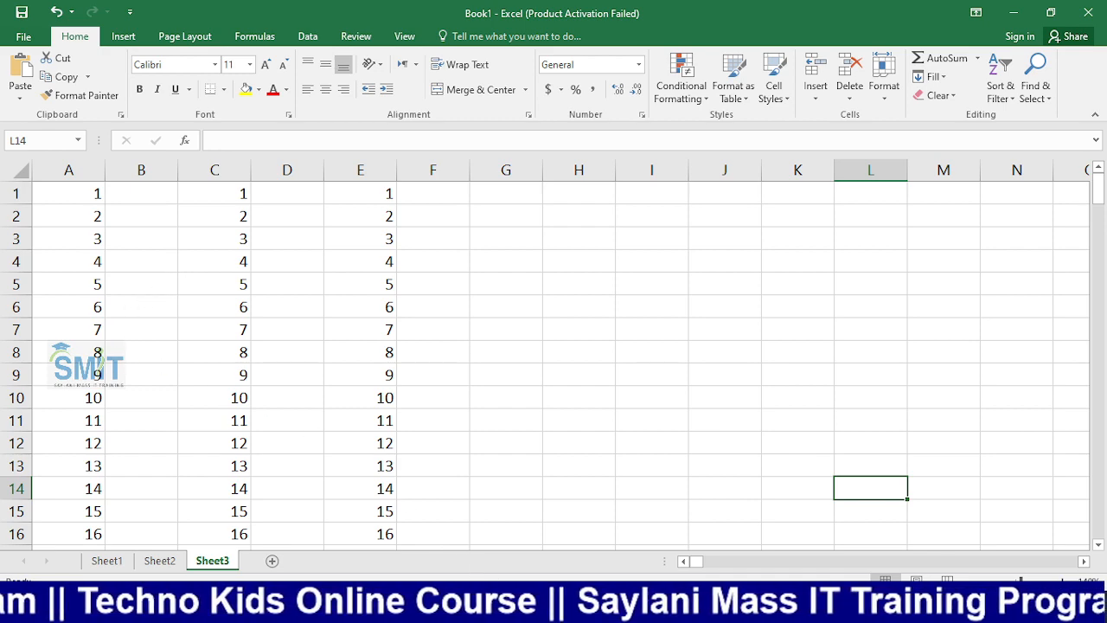
Switch to OBS and activate the Camera scene.
{"action": "key", "text": "alt+Tab"}
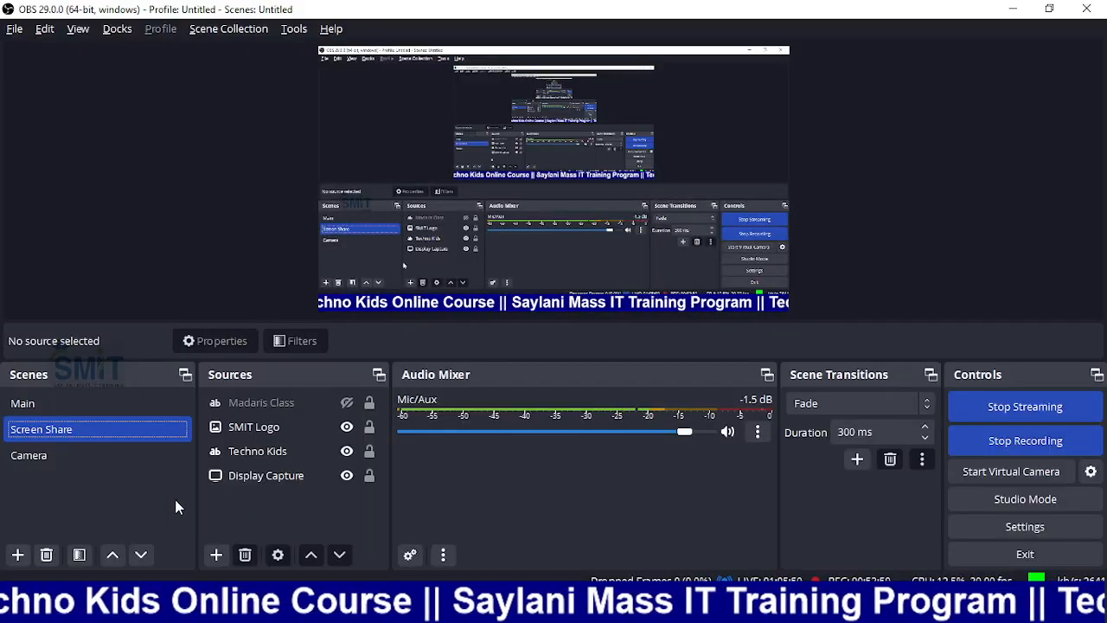
{"action": "left_click", "coordinate": [24, 464]}
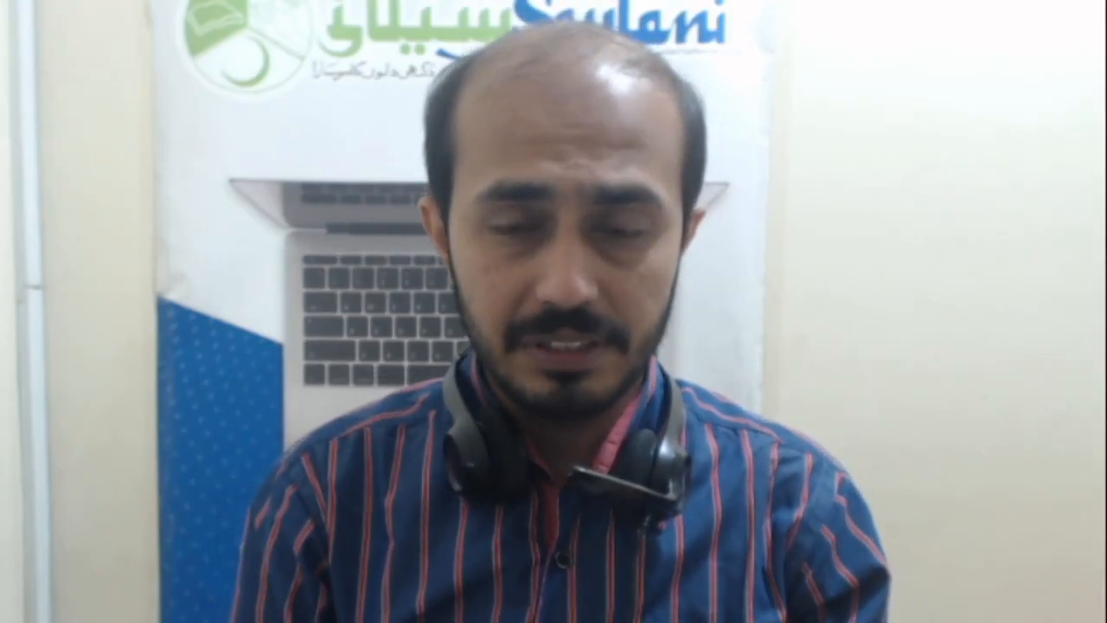
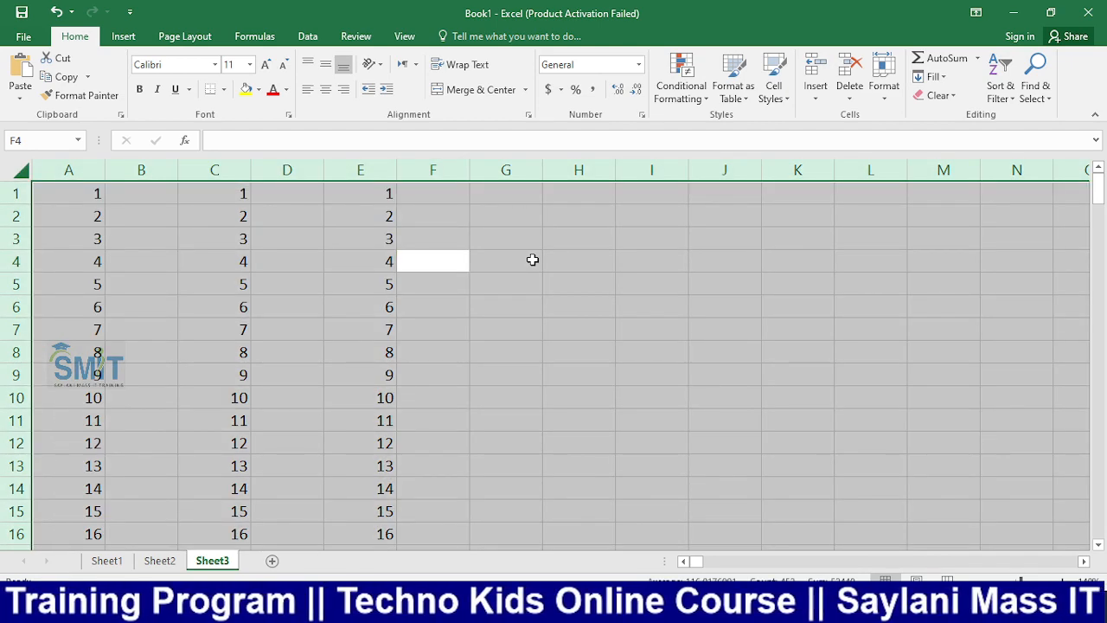
Clear the contents of all cells on Sheet3 and enter 1 in cell C5.
{"action": "key", "text": "Delete"}
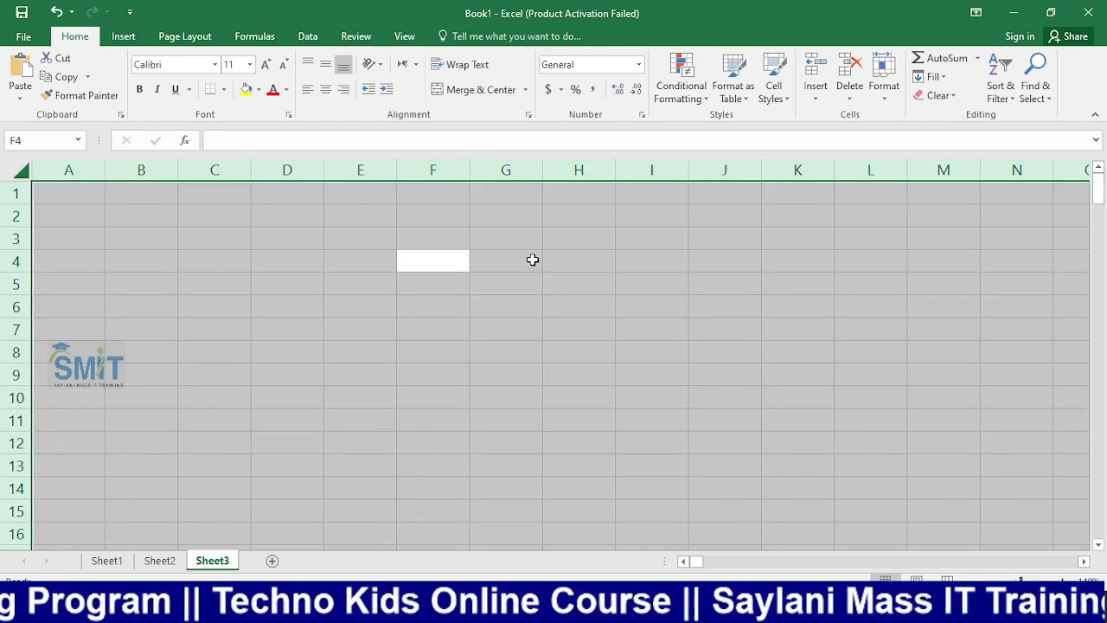
{"action": "left_click", "coordinate": [477, 211]}
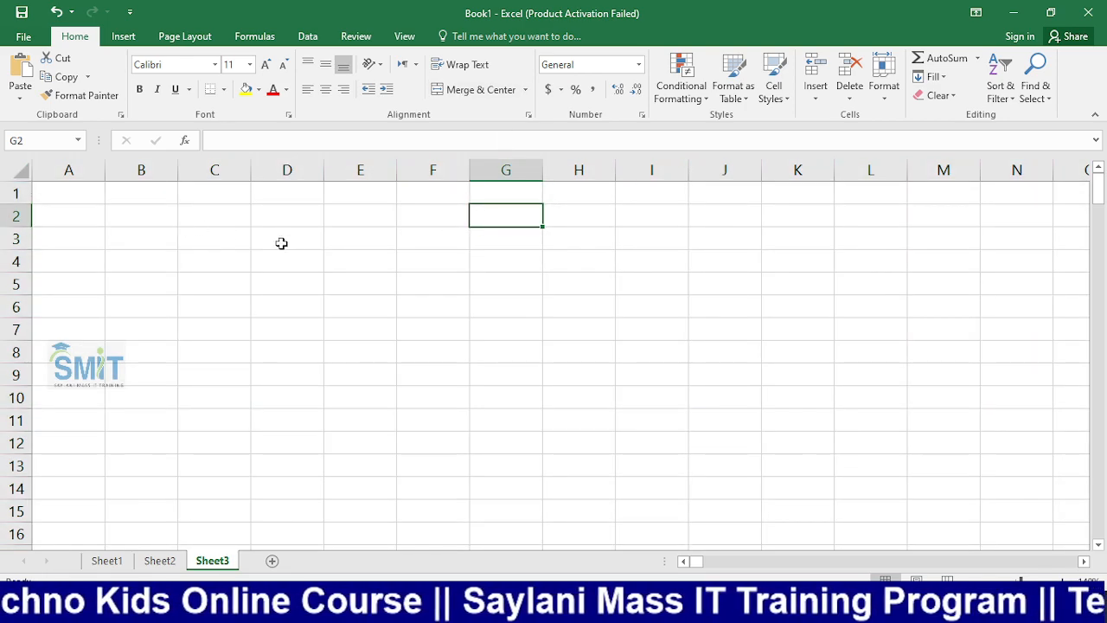
{"action": "left_click", "coordinate": [231, 277]}
{"action": "type", "text": "1"}
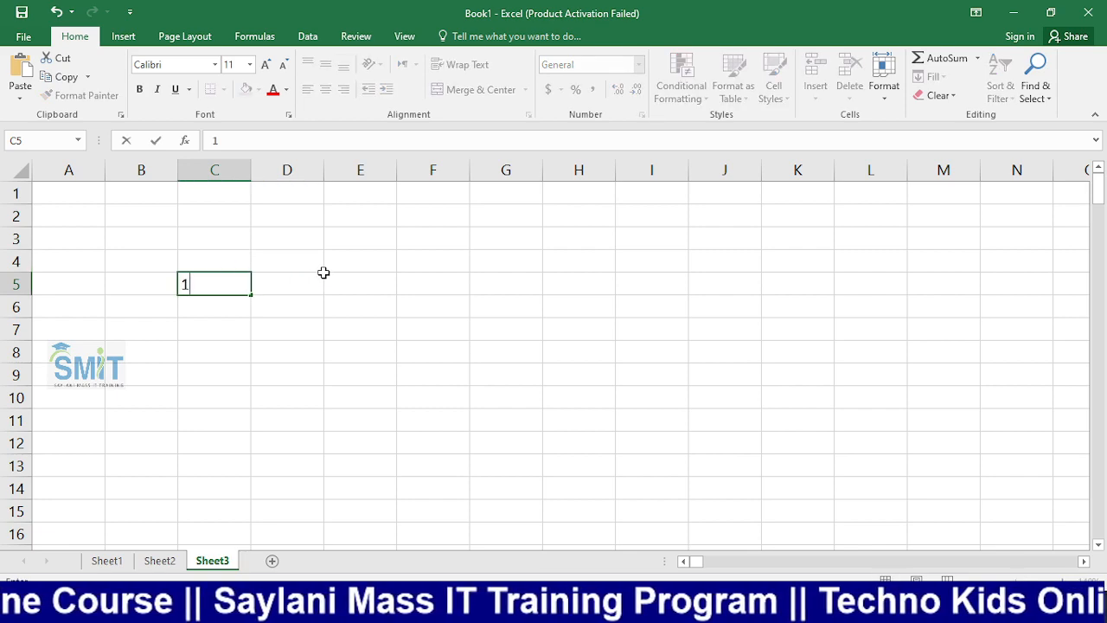
{"action": "key", "text": "Return"}
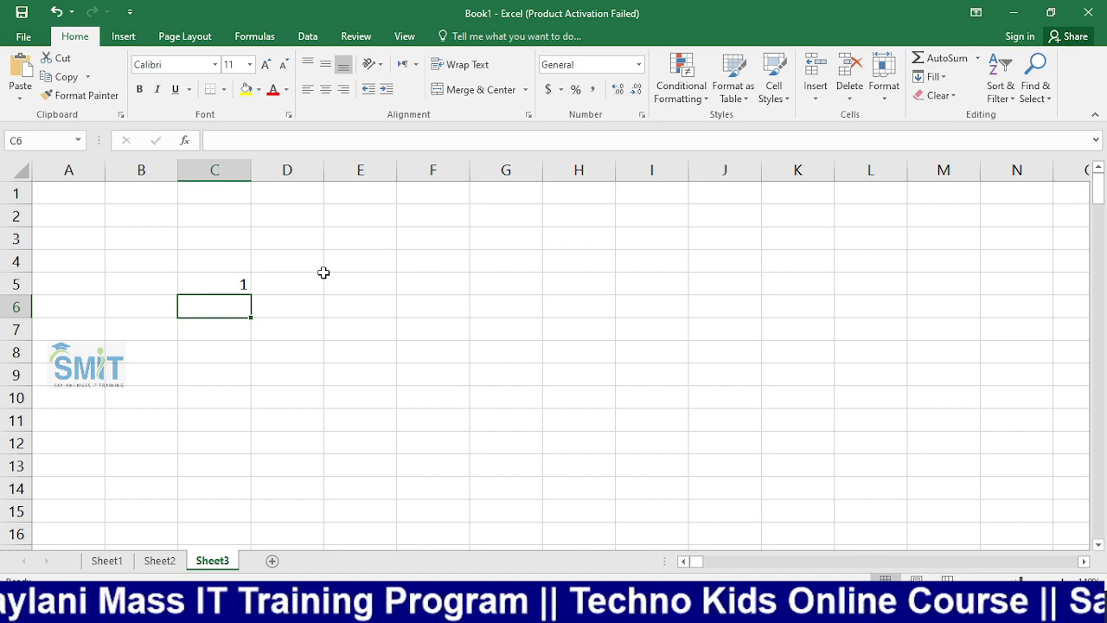
Move the cell selection down and up column C, finishing on cell C5.
{"action": "key", "text": "Down"}
{"action": "key", "text": "Down"}
{"action": "key", "text": "Down"}
{"action": "key", "text": "Down"}
{"action": "key", "text": "Down"}
{"action": "key", "text": "Down"}
{"action": "key", "text": "Up"}
{"action": "key", "text": "Up"}
{"action": "key", "text": "Up"}
{"action": "key", "text": "Up"}
{"action": "key", "text": "Up"}
{"action": "key", "text": "Up"}
{"action": "key", "text": "Up"}
{"action": "key", "text": "Down"}
{"action": "key", "text": "Down"}
{"action": "key", "text": "Down"}
{"action": "key", "text": "Down"}
{"action": "key", "text": "Down"}
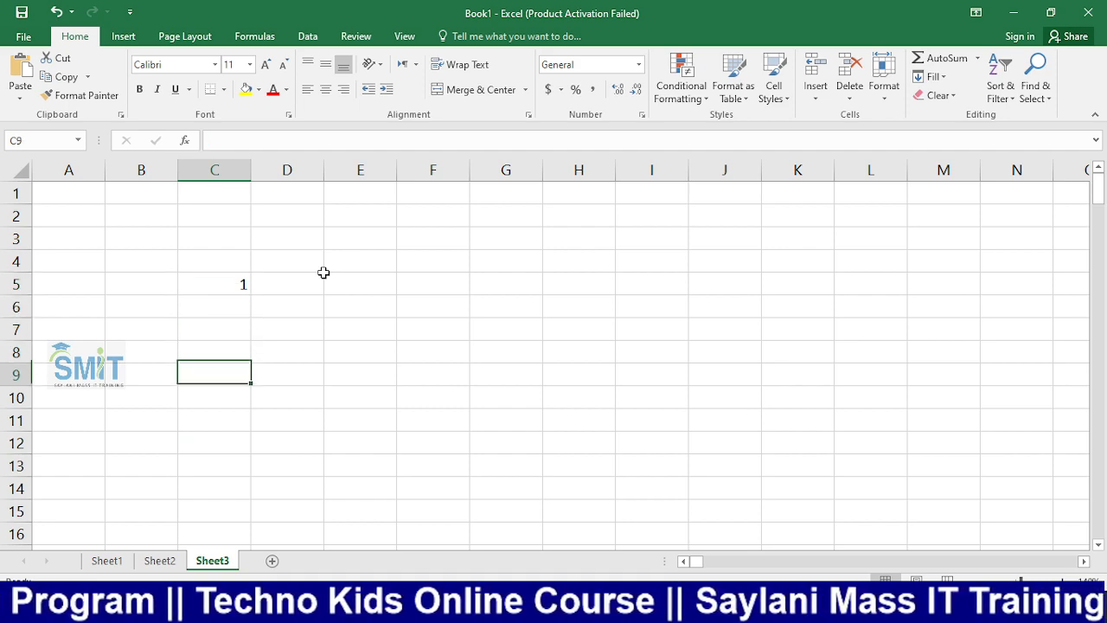
{"action": "key", "text": "Up"}
{"action": "key", "text": "Up"}
{"action": "key", "text": "Up"}
{"action": "key", "text": "Up"}
{"action": "key", "text": "Up"}
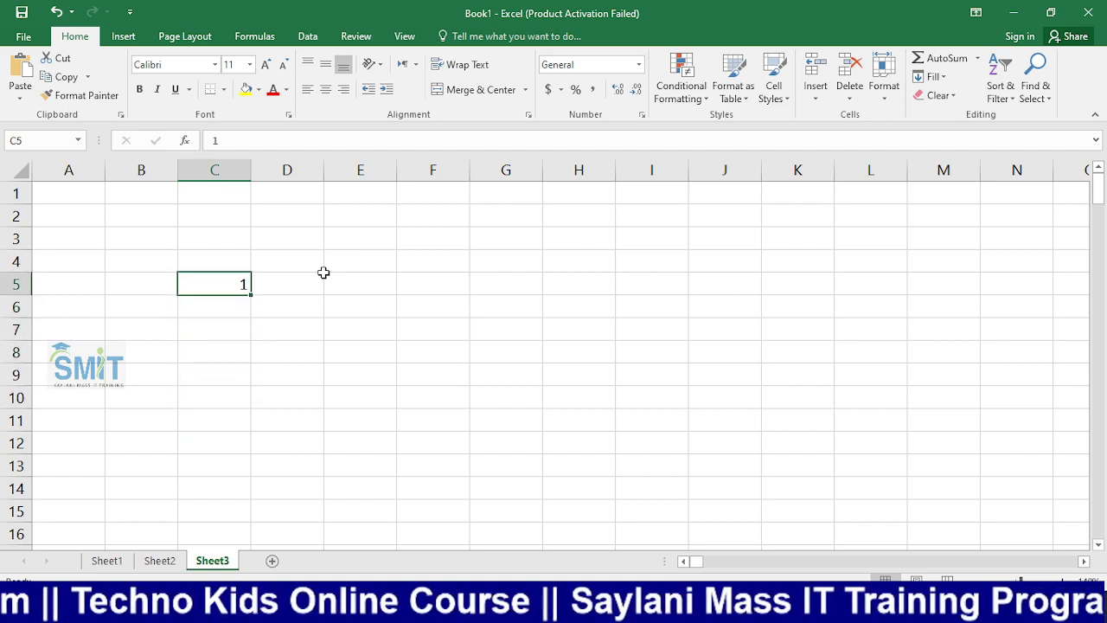
Move the cell selection along row 5 from C5 to H5.
{"action": "key", "text": "Right"}
{"action": "key", "text": "Right"}
{"action": "key", "text": "Right"}
{"action": "key", "text": "Right"}
{"action": "key", "text": "Right"}
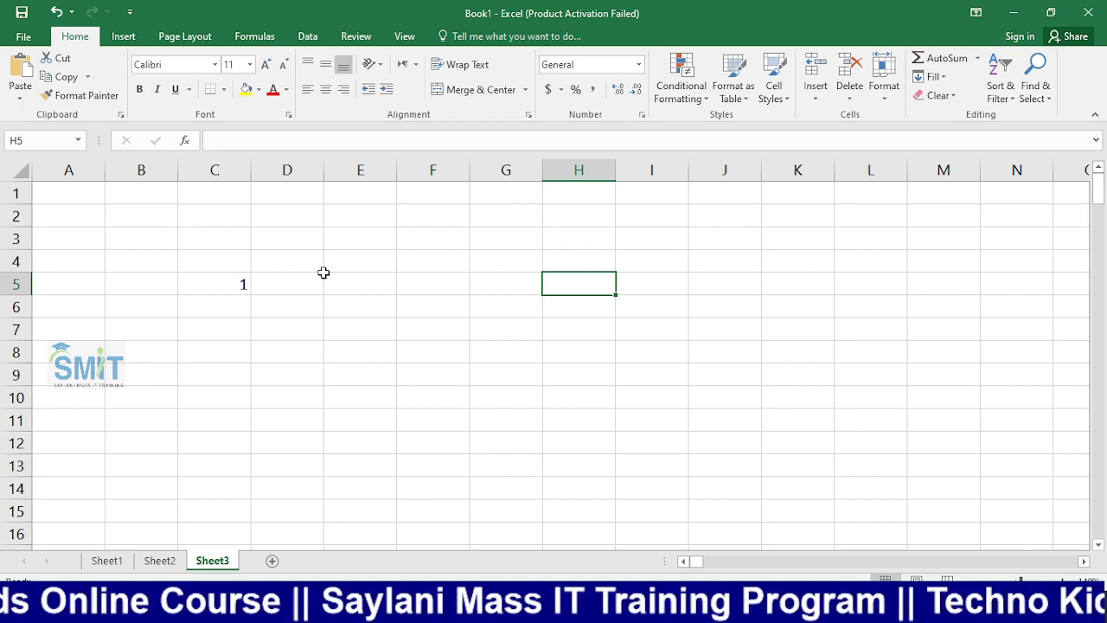
Move the cell selection from H5 along row 5 to D5, and up column D to D2.
{"action": "key", "text": "Left"}
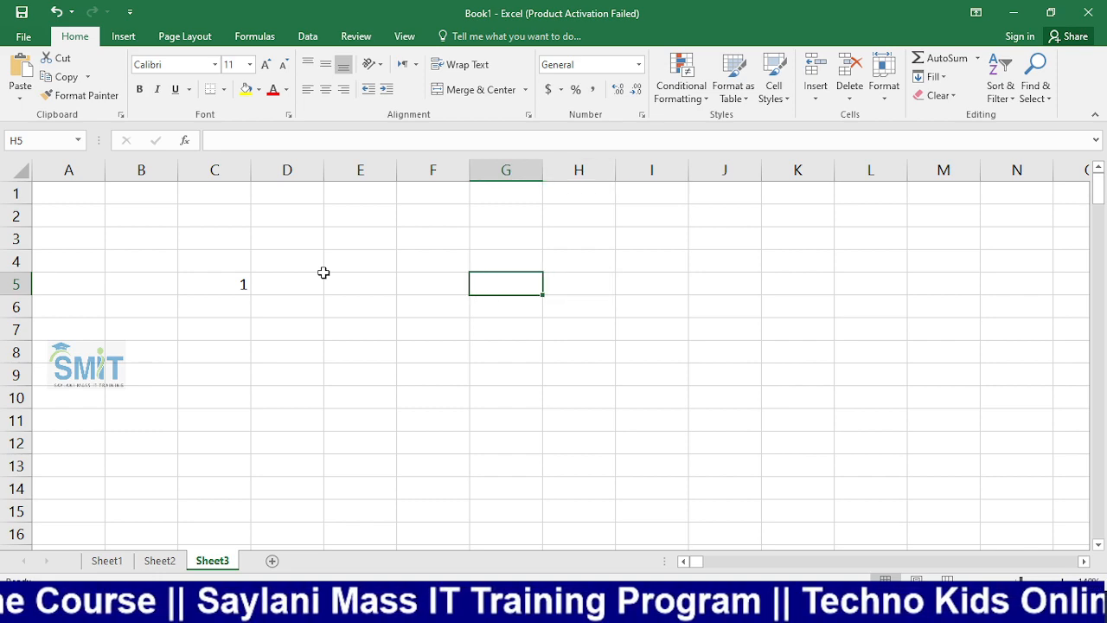
{"action": "key", "text": "Left"}
{"action": "key", "text": "Left"}
{"action": "key", "text": "Left"}
{"action": "key", "text": "Up"}
{"action": "key", "text": "Up"}
{"action": "key", "text": "Up"}
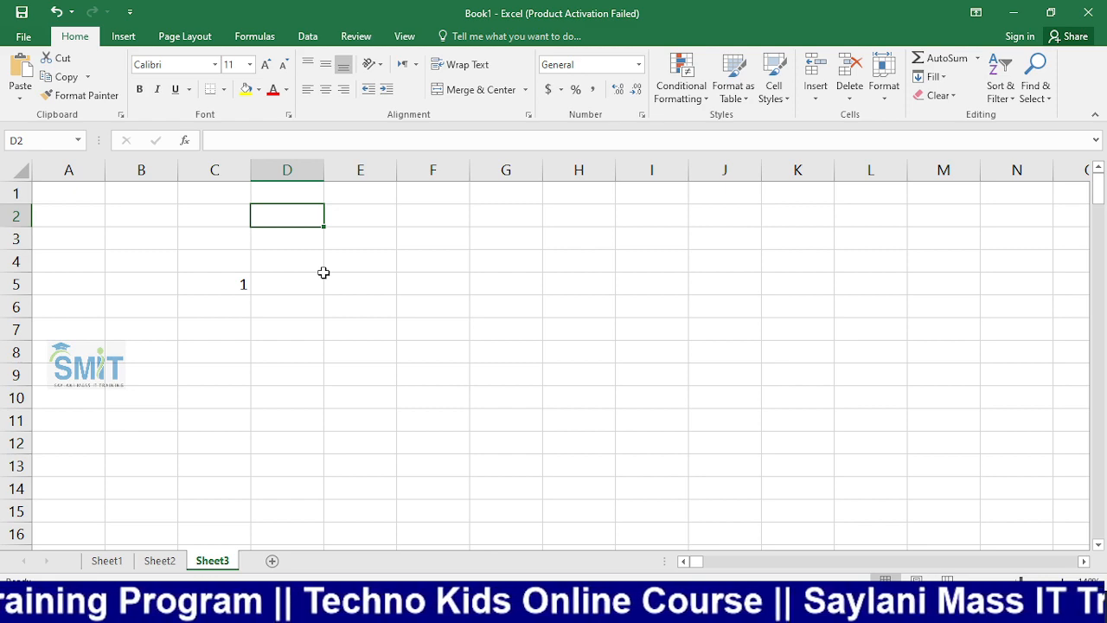
Enter 2 in cell C6, directly below the 1 in C5.
{"action": "left_click", "coordinate": [225, 291]}
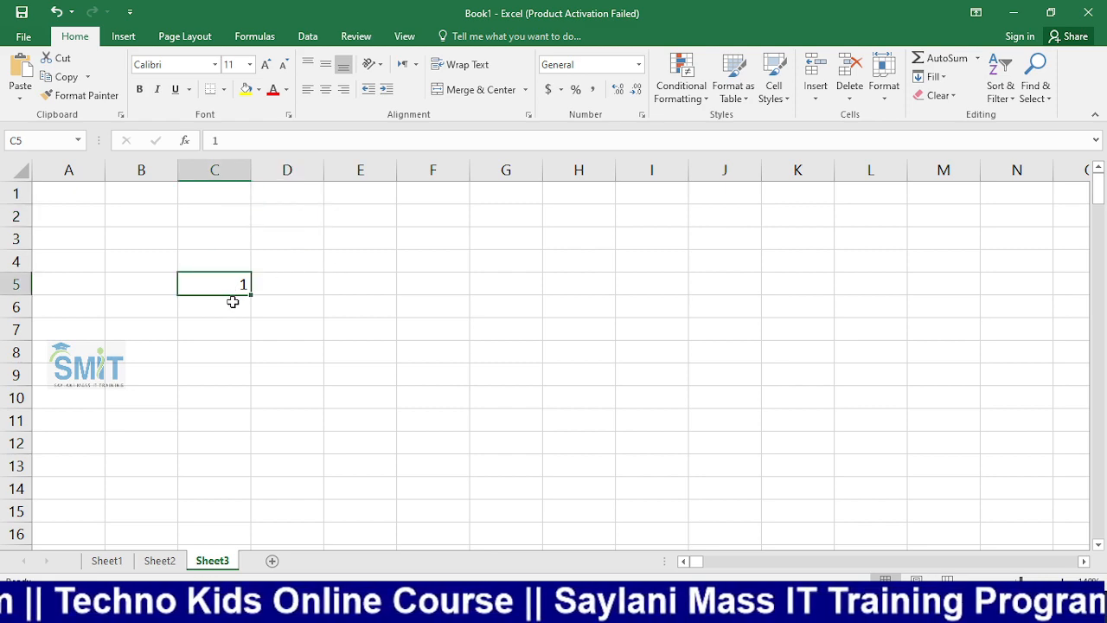
{"action": "left_click", "coordinate": [233, 301]}
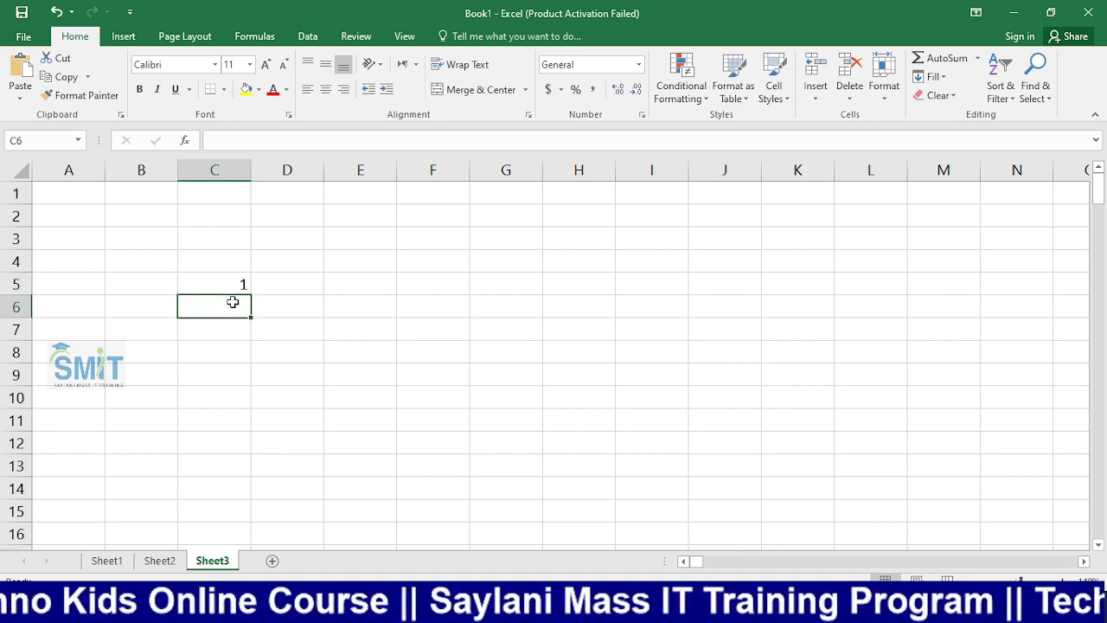
{"action": "type", "text": "2"}
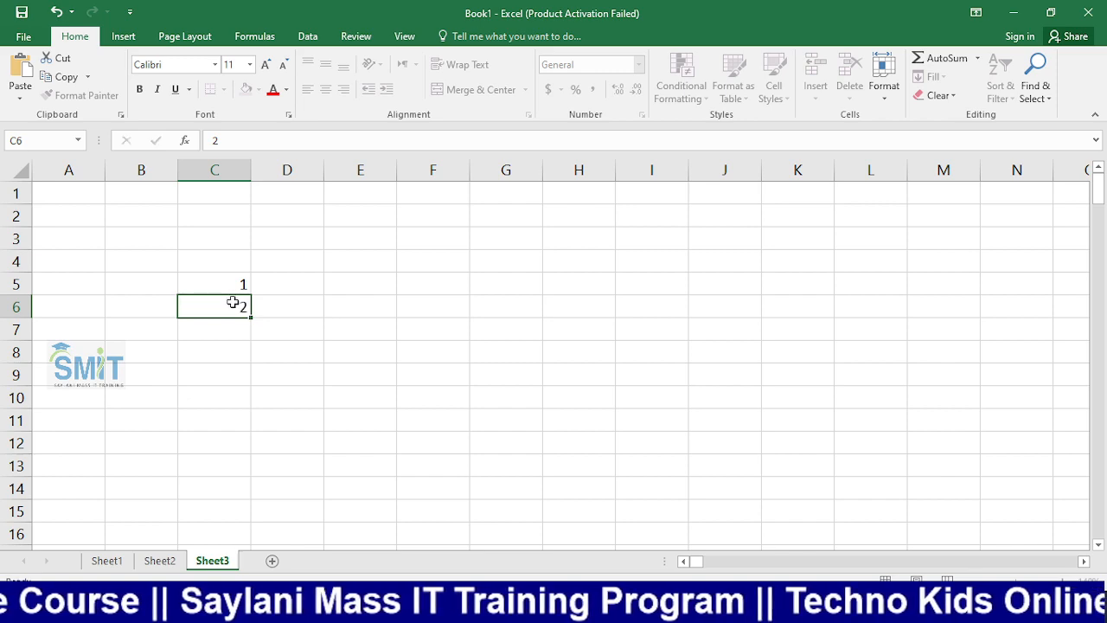
{"action": "key", "text": "Return"}
{"action": "left_click", "coordinate": [390, 337]}
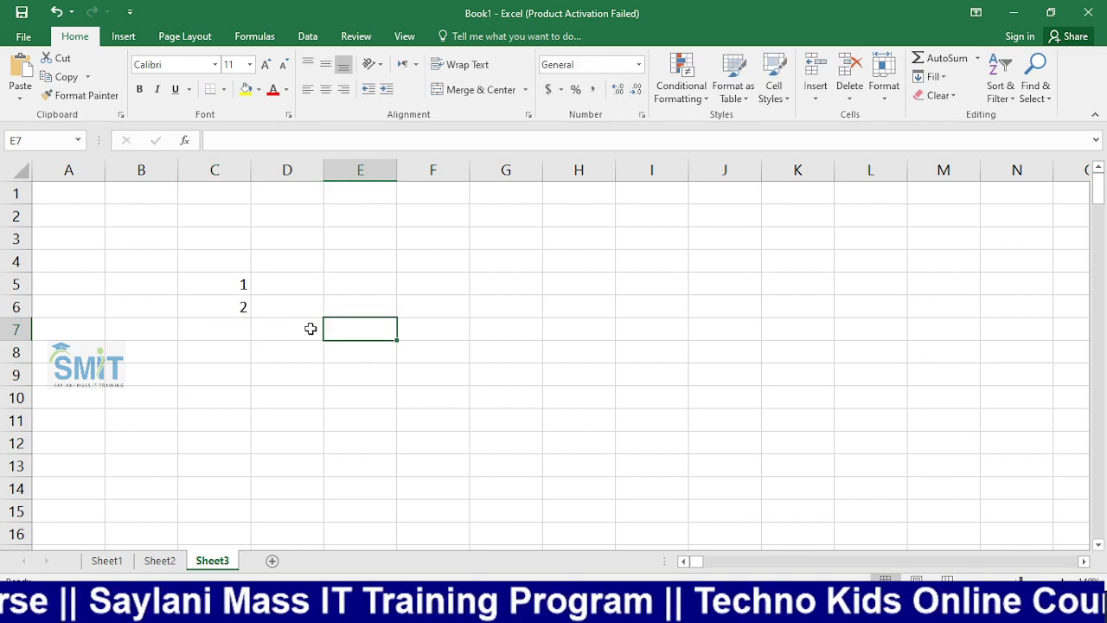
Practise selecting two cells together with the ranges C5:C6 and D5:D6, deselecting after each.
{"action": "left_click", "coordinate": [227, 289]}
{"action": "left_click", "coordinate": [225, 298]}
{"action": "left_click", "coordinate": [332, 296]}
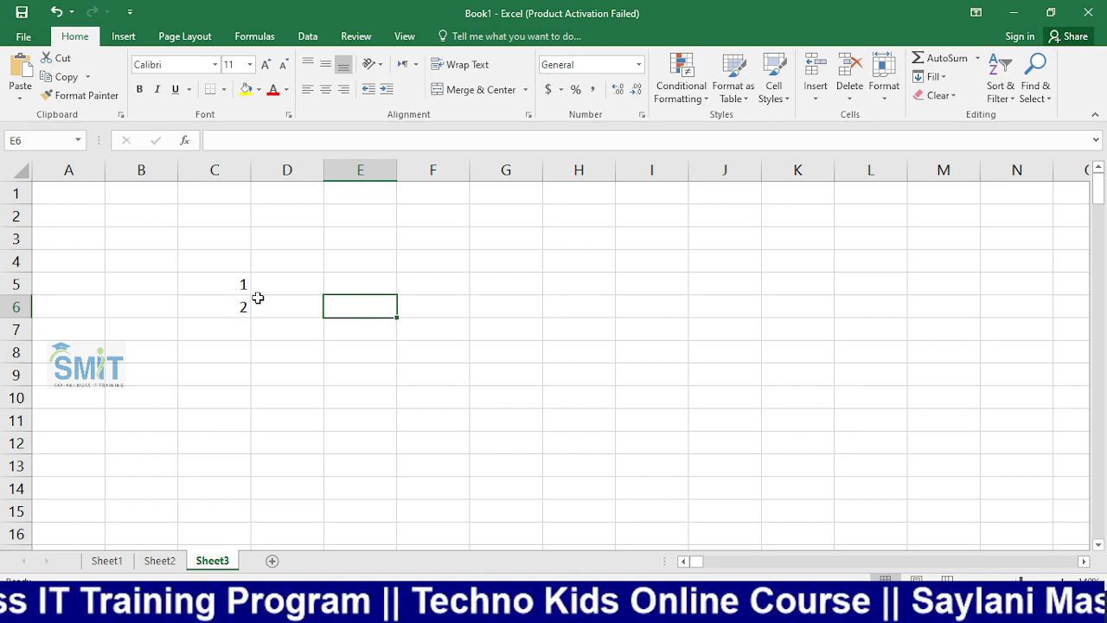
{"action": "left_click", "coordinate": [222, 282]}
{"action": "left_click_drag", "start_coordinate": [222, 282], "coordinate": [221, 303]}
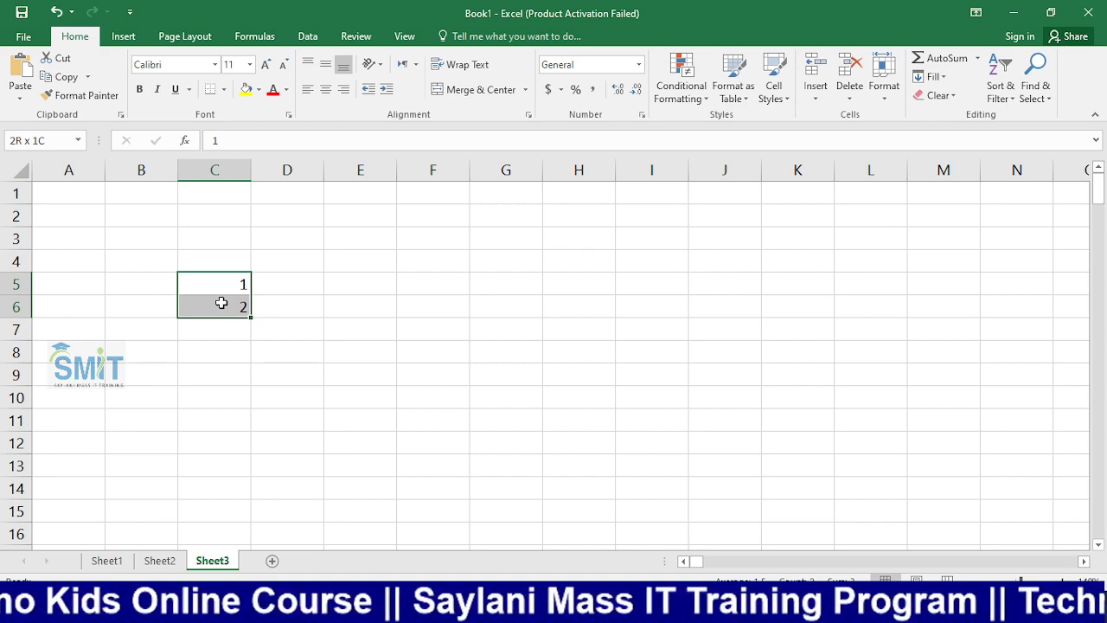
{"action": "left_click_drag", "start_coordinate": [222, 303], "coordinate": [221, 303]}
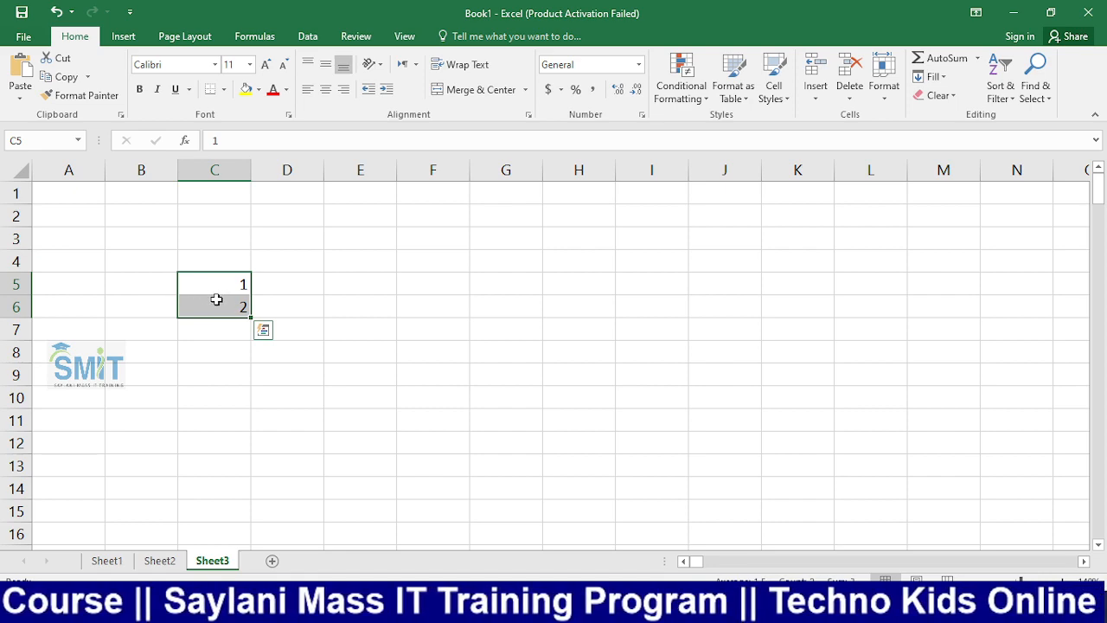
{"action": "left_click_drag", "start_coordinate": [299, 282], "coordinate": [298, 304]}
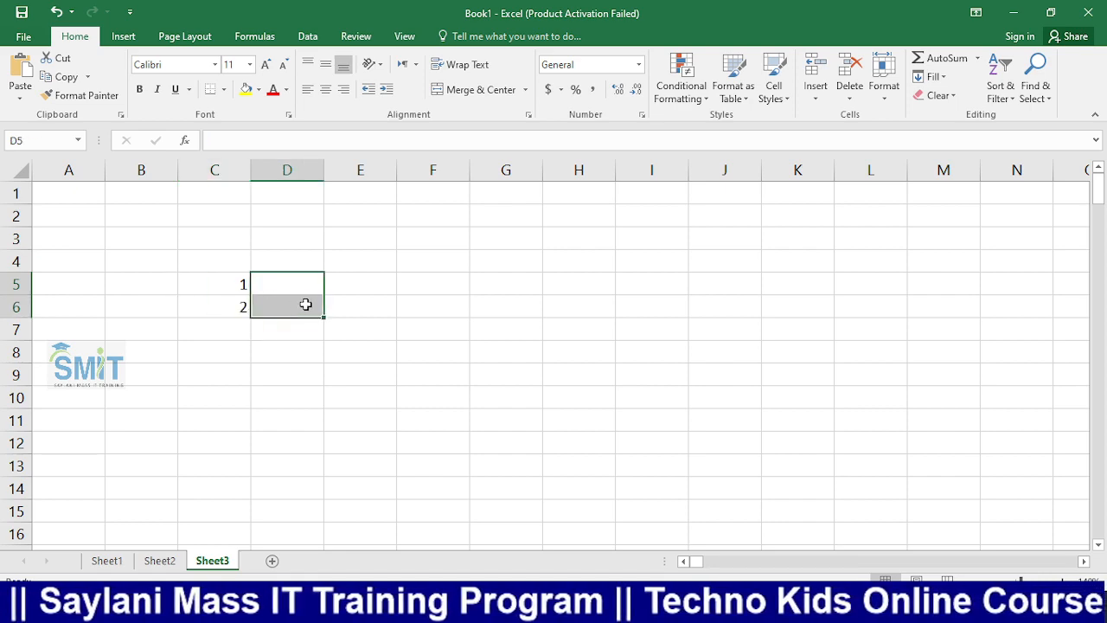
{"action": "left_click", "coordinate": [372, 300]}
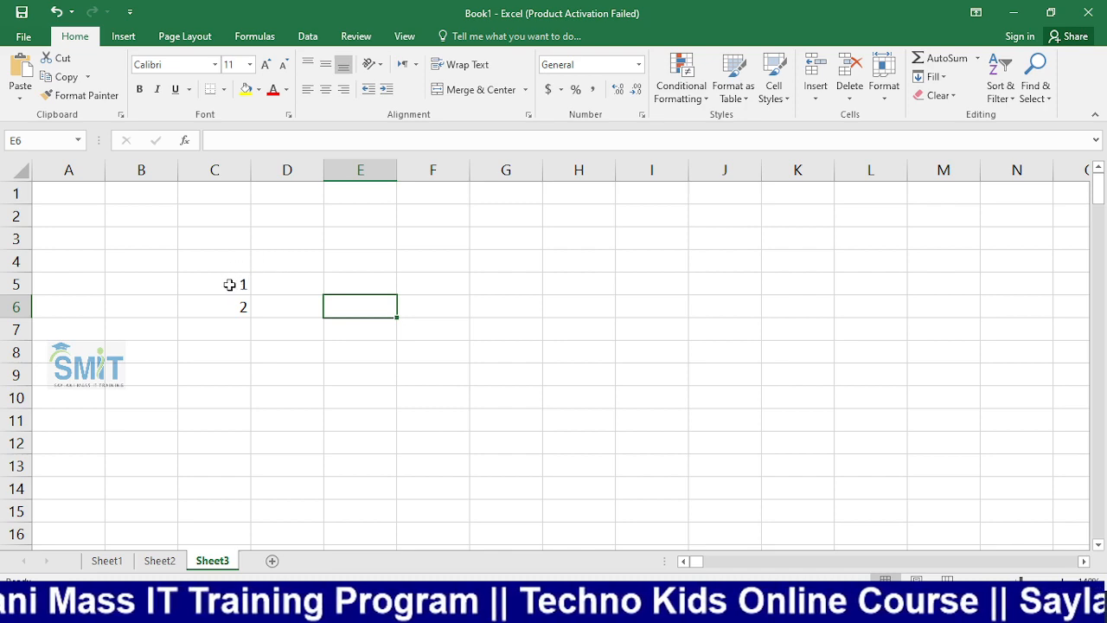
{"action": "left_click_drag", "start_coordinate": [229, 285], "coordinate": [230, 310]}
{"action": "left_click", "coordinate": [298, 301]}
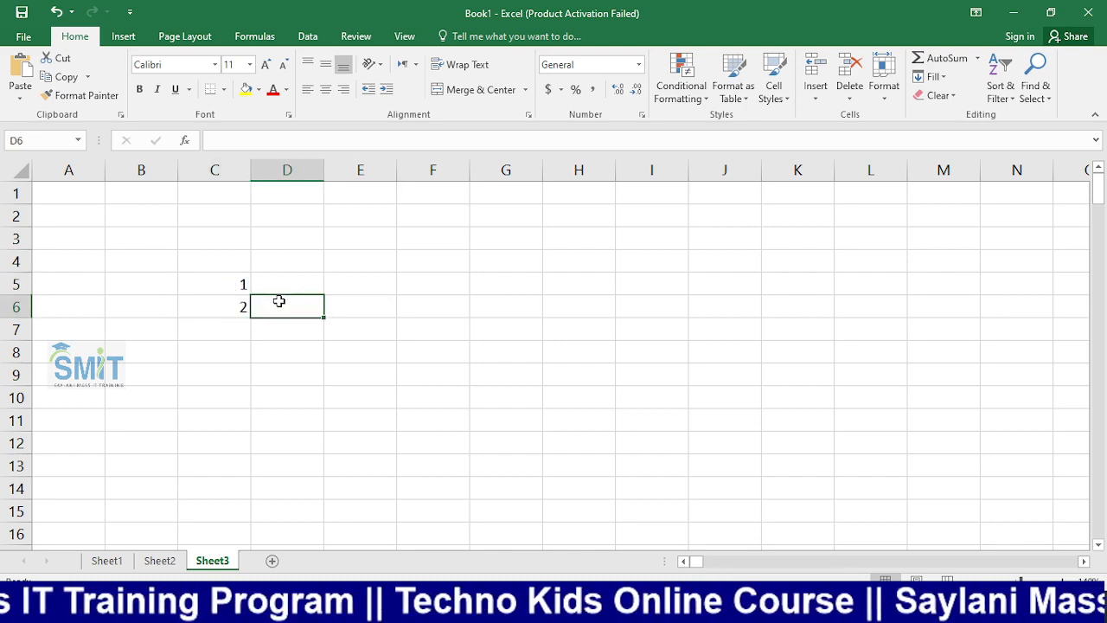
Select C5:C6 and extend the number series with AutoFill down column C to 17 in C21.
{"action": "left_click", "coordinate": [232, 281]}
{"action": "mouse_move", "coordinate": [232, 295]}
{"action": "left_mouse_down"}
{"action": "mouse_move", "coordinate": [226, 311]}
{"action": "mouse_move", "coordinate": [229, 301]}
{"action": "left_mouse_up"}
{"action": "left_click", "coordinate": [271, 311]}
{"action": "left_click", "coordinate": [236, 288]}
{"action": "left_click", "coordinate": [269, 299]}
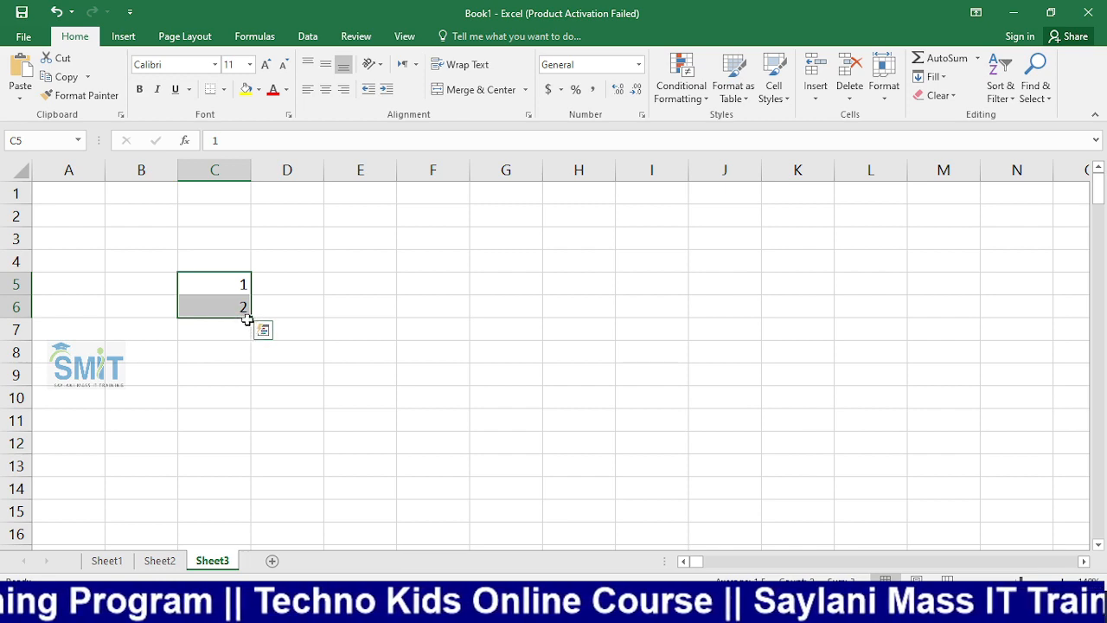
{"action": "left_click", "coordinate": [1063, 583]}
{"action": "left_click", "coordinate": [1064, 583]}
{"action": "left_click", "coordinate": [1063, 582]}
{"action": "left_click", "coordinate": [1064, 582]}
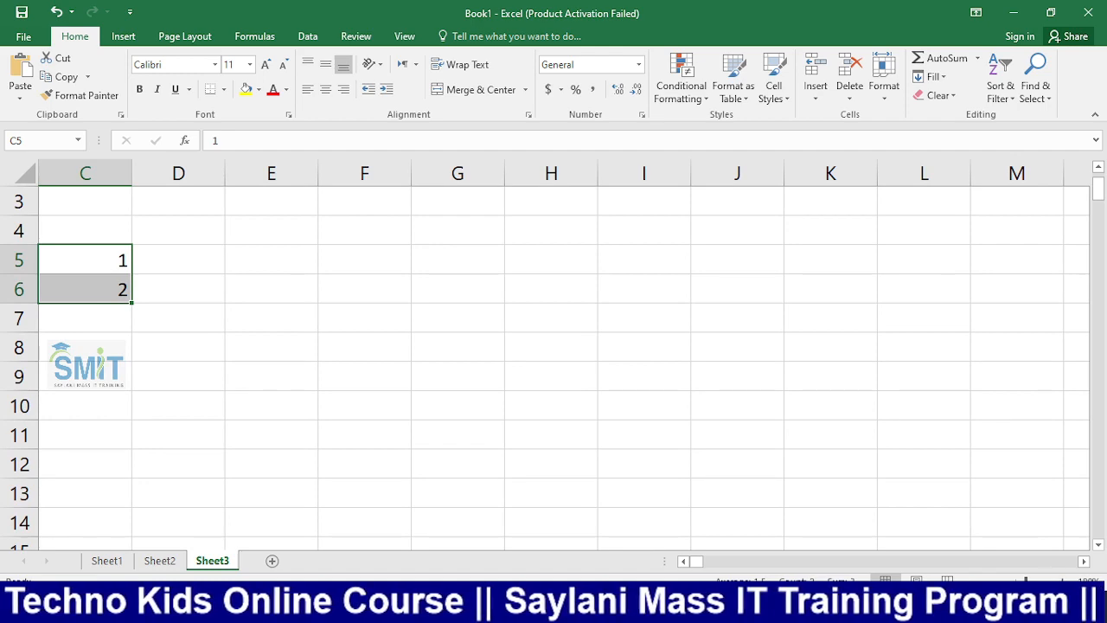
{"action": "left_click", "coordinate": [1063, 582]}
{"action": "left_click", "coordinate": [685, 562]}
{"action": "left_click", "coordinate": [684, 562]}
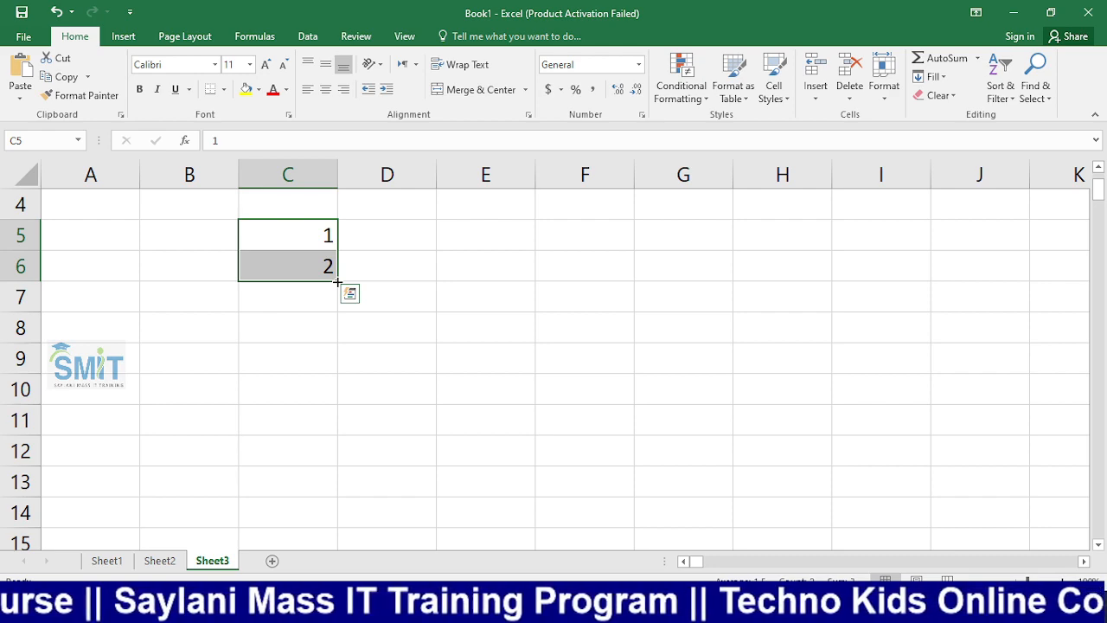
{"action": "left_click_drag", "start_coordinate": [336, 280], "coordinate": [342, 534]}
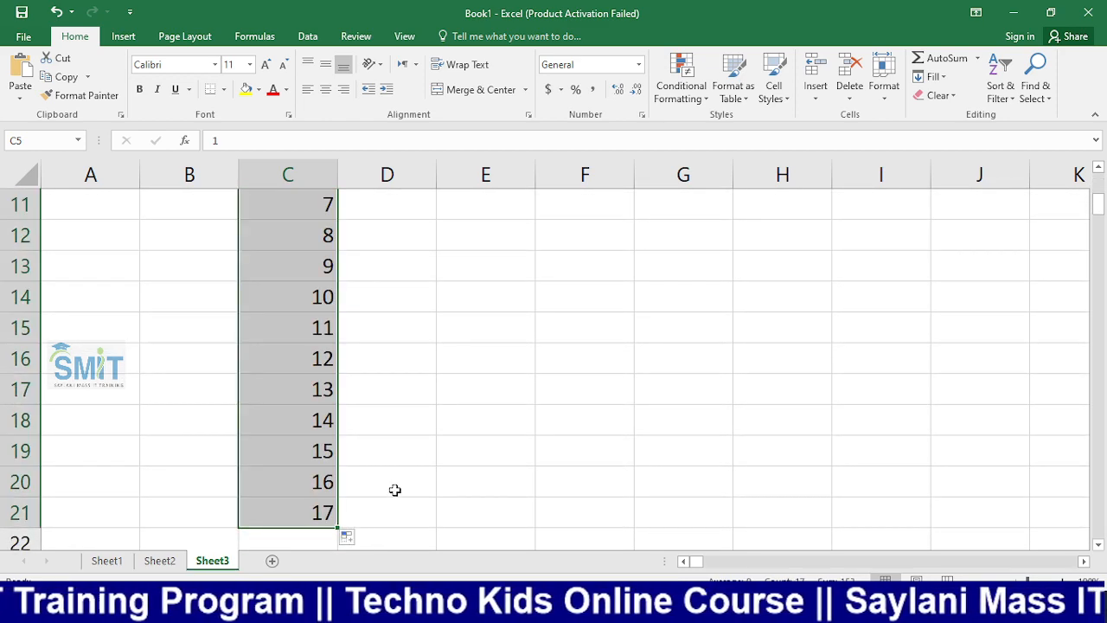
{"action": "scroll", "coordinate": [427, 398], "scroll_direction": "up", "scroll_amount": 3}
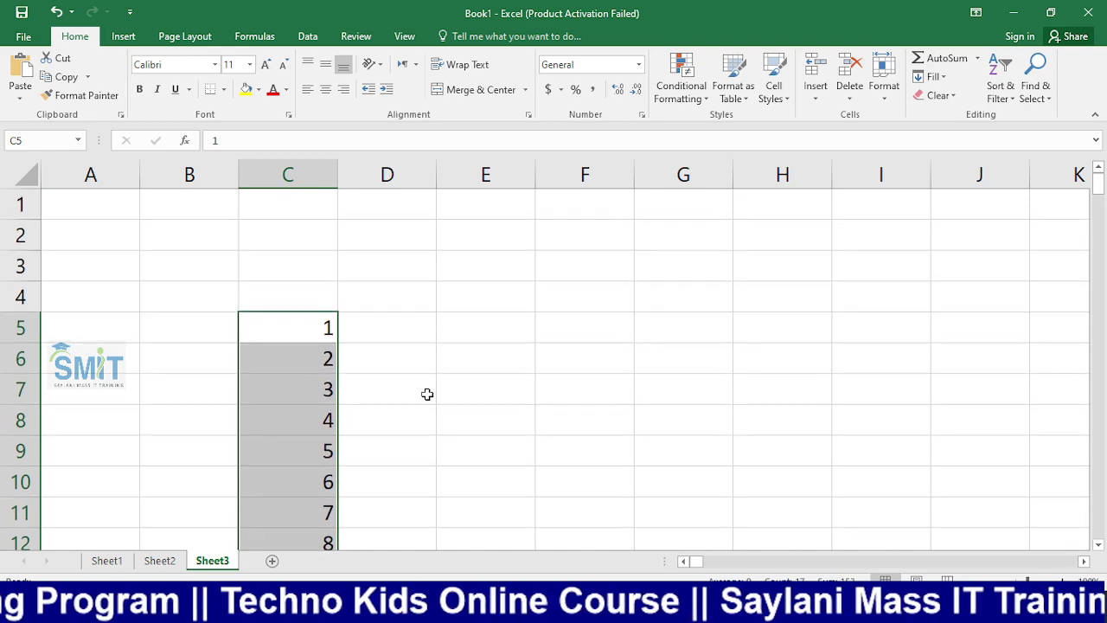
{"action": "scroll", "coordinate": [427, 394], "scroll_direction": "down", "scroll_amount": 3}
{"action": "scroll", "coordinate": [427, 394], "scroll_direction": "up", "scroll_amount": 4}
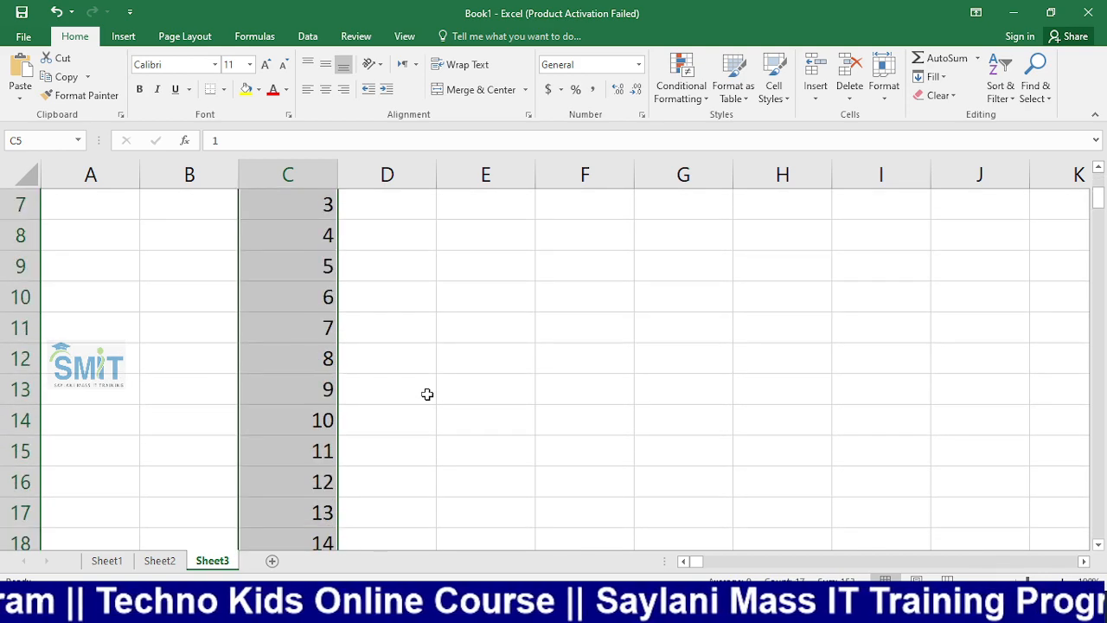
Enter 1 in cell E5 and AutoFill that single cell down column E to E49.
{"action": "left_click", "coordinate": [481, 329]}
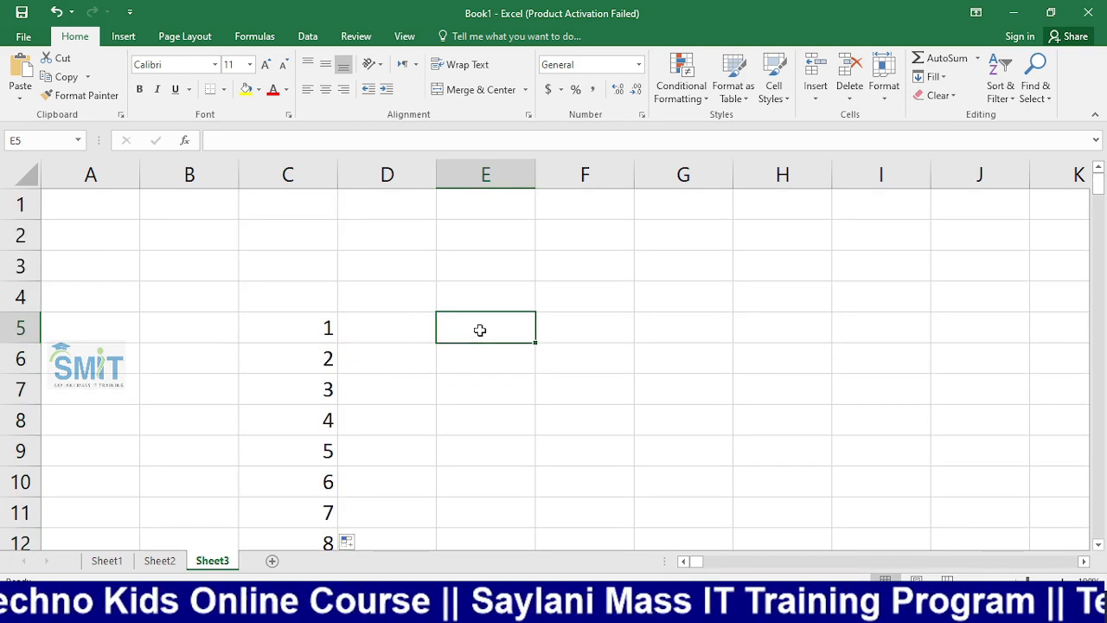
{"action": "type", "text": "1"}
{"action": "key", "text": "Return"}
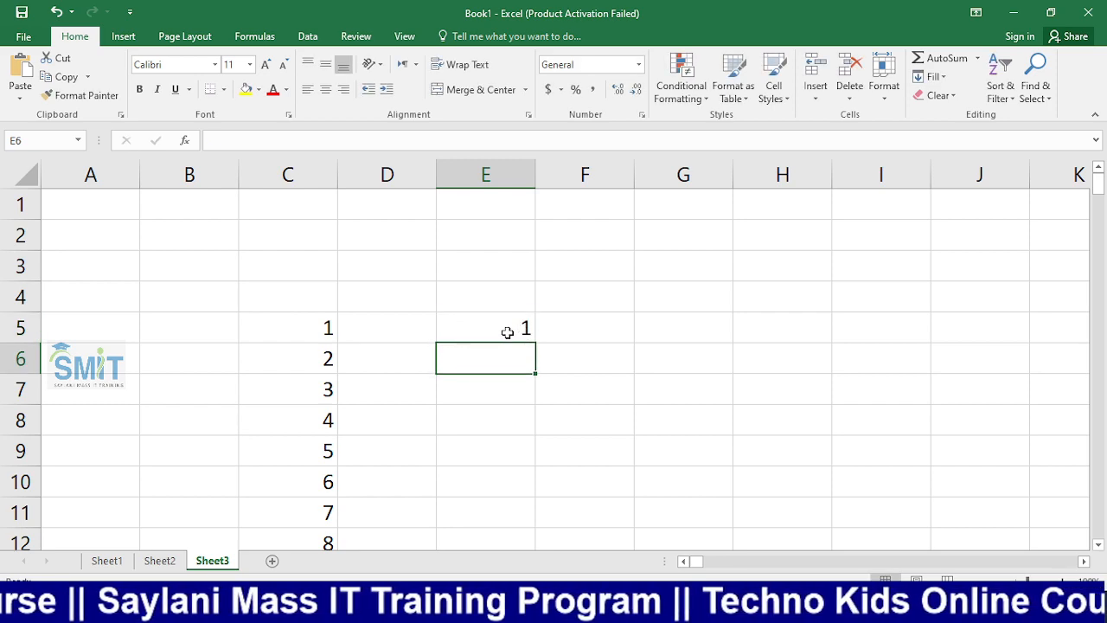
{"action": "left_click", "coordinate": [508, 332]}
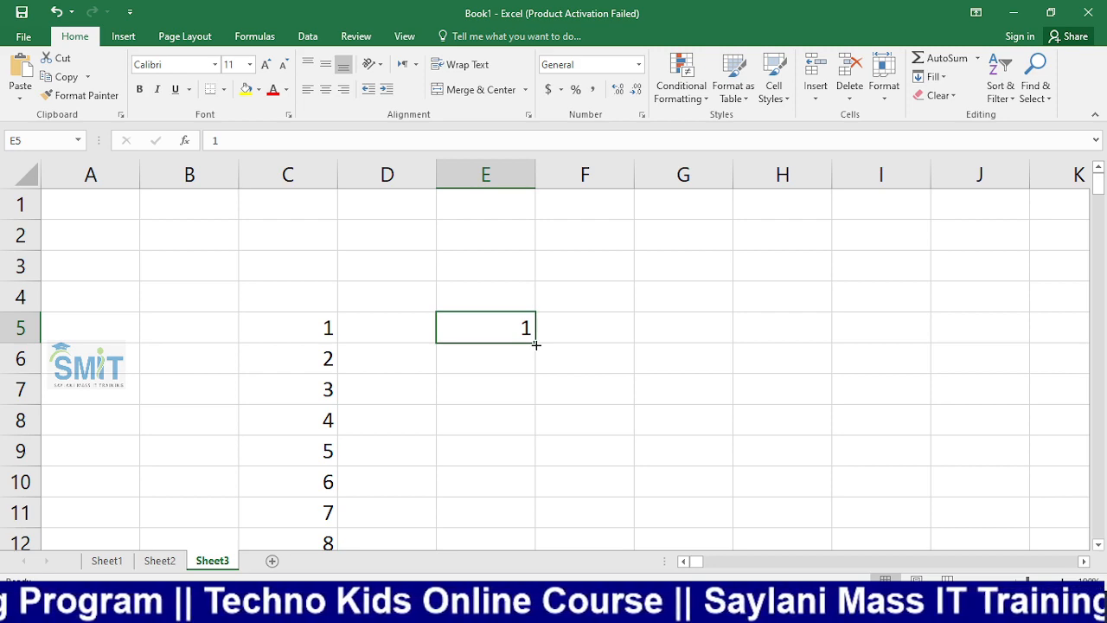
{"action": "left_click_drag", "start_coordinate": [536, 344], "coordinate": [535, 467]}
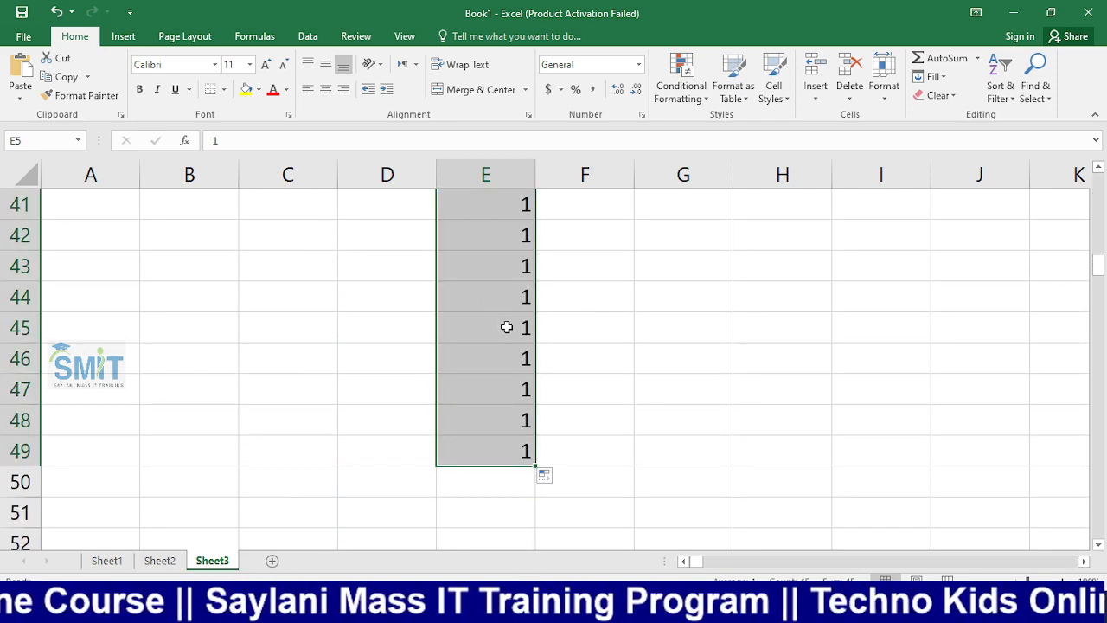
Change the AutoFill option for E5:E49 to Fill Series and check the numbers along the column.
{"action": "left_click", "coordinate": [551, 476]}
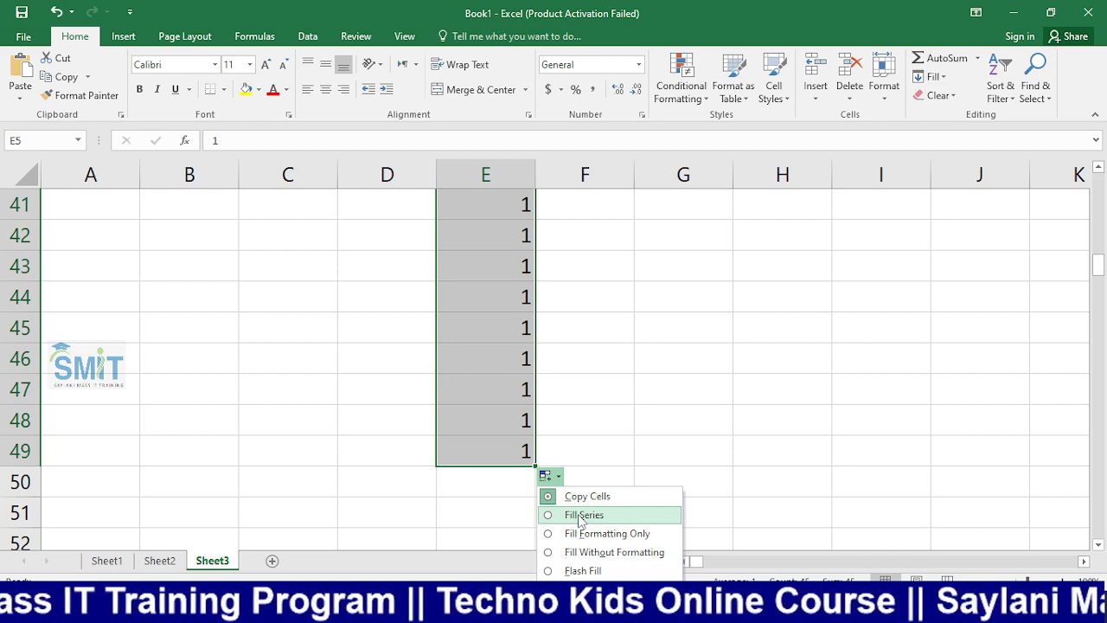
{"action": "left_click", "coordinate": [579, 516]}
{"action": "scroll", "coordinate": [581, 497], "scroll_direction": "up", "scroll_amount": 12}
{"action": "scroll", "coordinate": [580, 497], "scroll_direction": "down", "scroll_amount": 7}
{"action": "scroll", "coordinate": [581, 469], "scroll_direction": "down", "scroll_amount": 6}
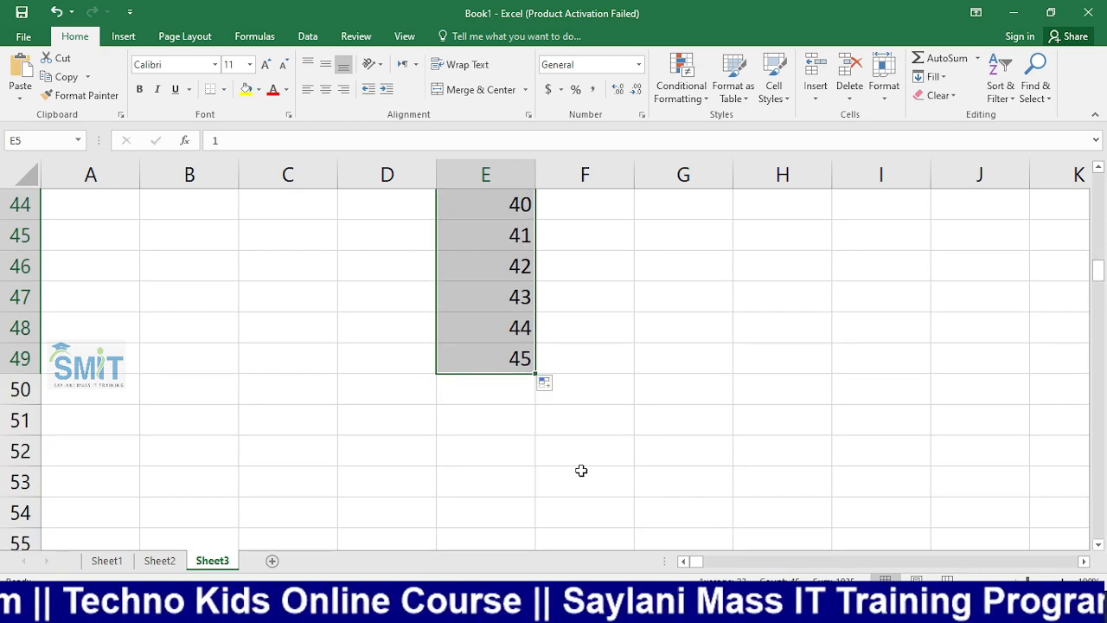
{"action": "scroll", "coordinate": [580, 470], "scroll_direction": "up", "scroll_amount": 14}
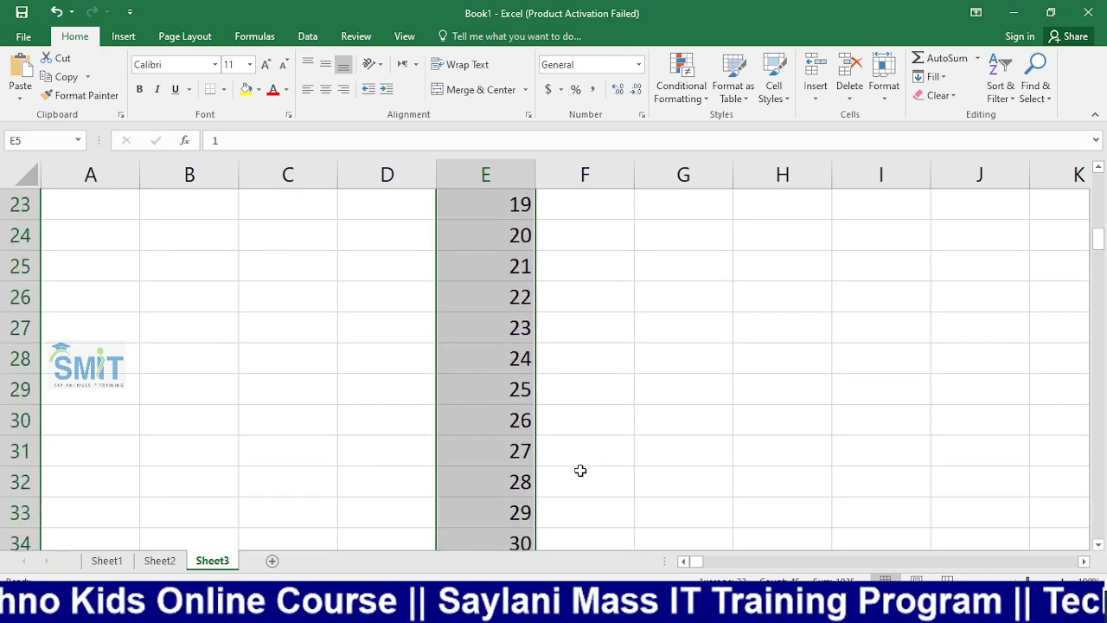
Enter 1 in cell G5 and fill it down directly as an incrementing series to 50 in G54.
{"action": "left_click", "coordinate": [684, 336]}
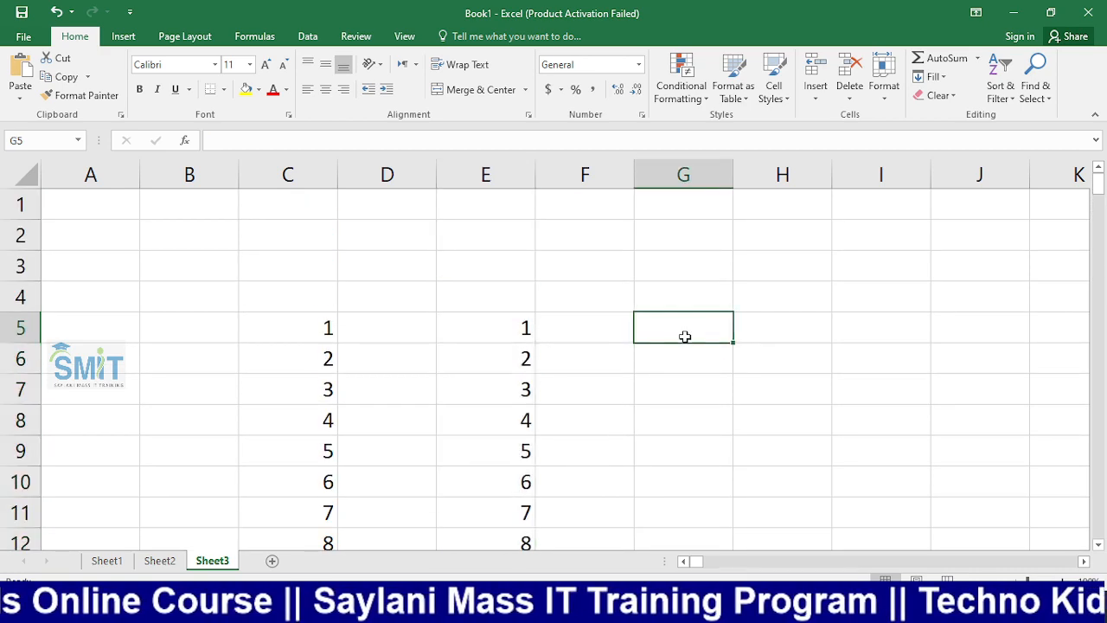
{"action": "type", "text": "1"}
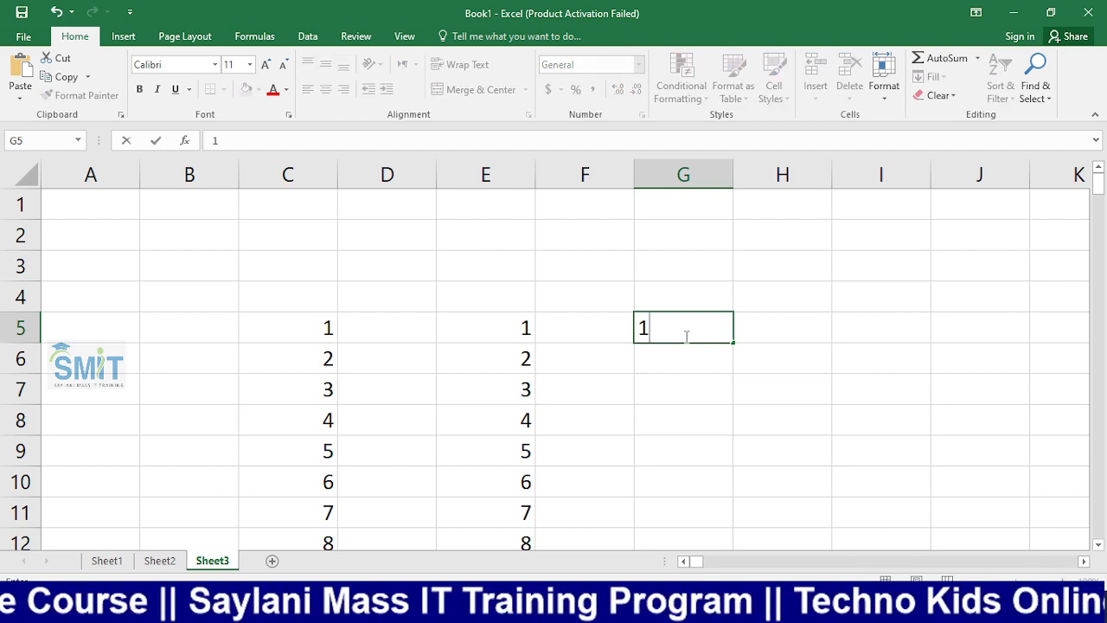
{"action": "key", "text": "Return"}
{"action": "left_click", "coordinate": [704, 322]}
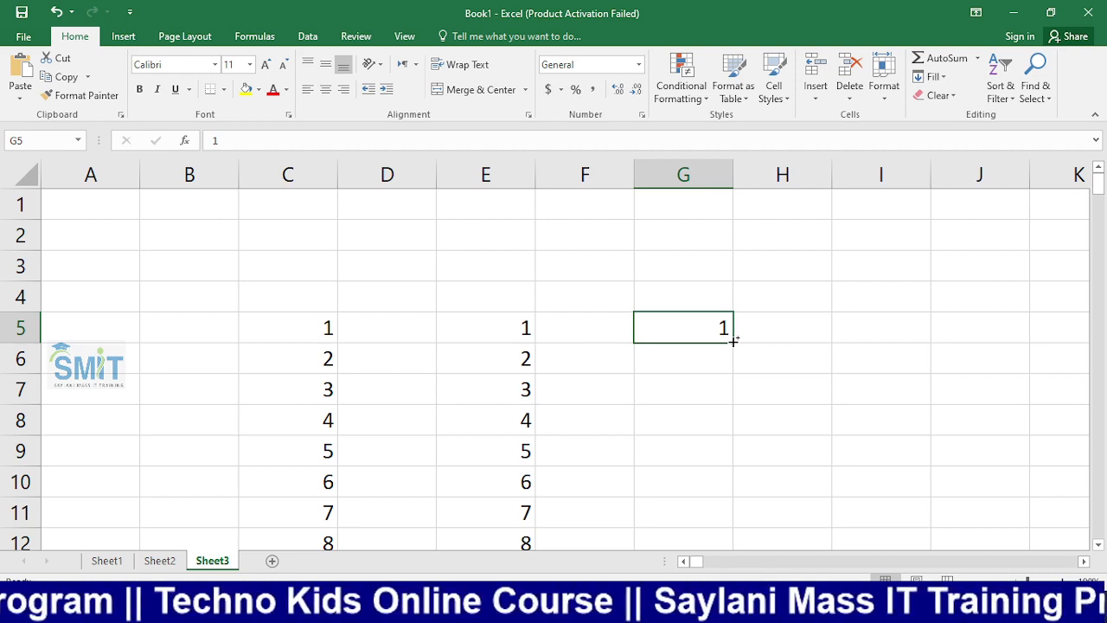
{"action": "left_click_drag", "start_coordinate": [733, 342], "coordinate": [741, 484]}
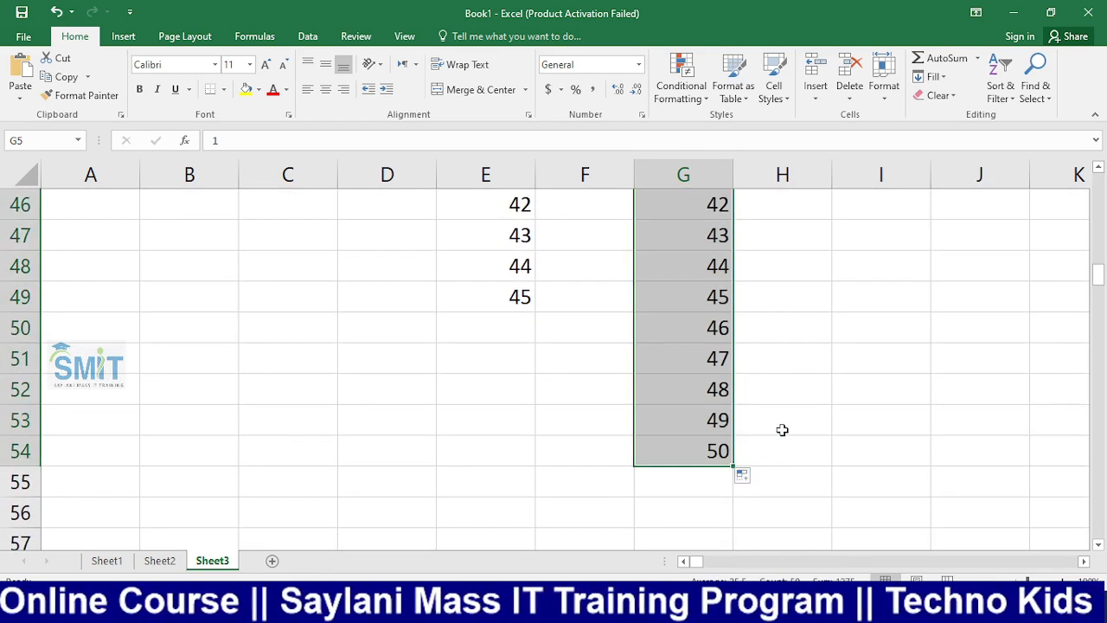
{"action": "scroll", "coordinate": [782, 433], "scroll_direction": "up", "scroll_amount": 5}
{"action": "scroll", "coordinate": [783, 430], "scroll_direction": "up", "scroll_amount": 10}
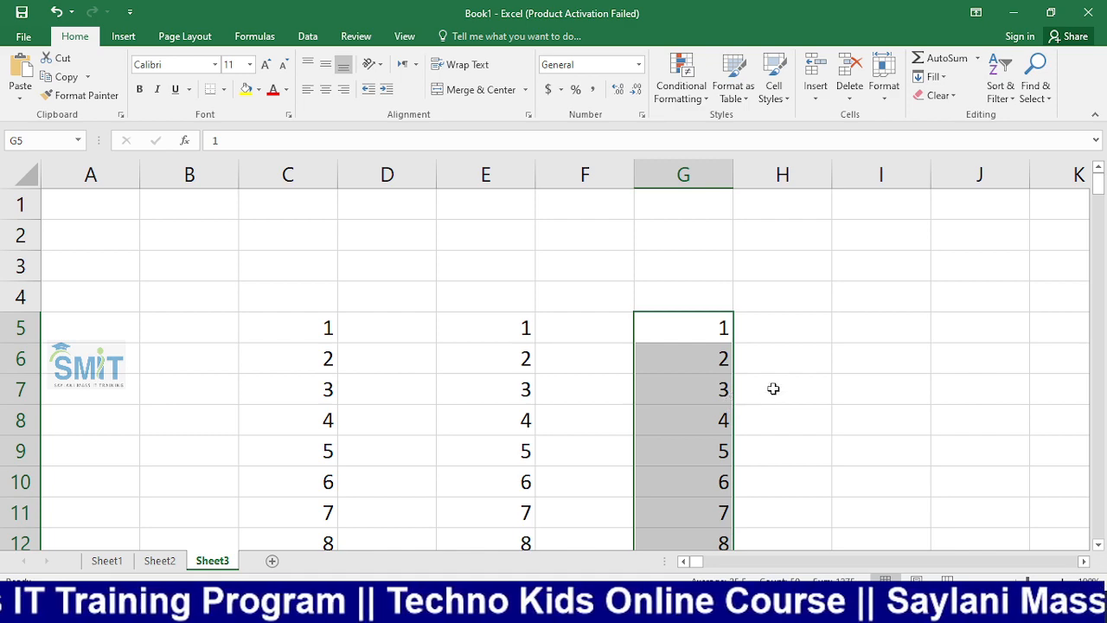
Fill an incrementing series from G5 across row 5 to 14 in T5.
{"action": "left_click", "coordinate": [773, 389]}
{"action": "left_click", "coordinate": [714, 329]}
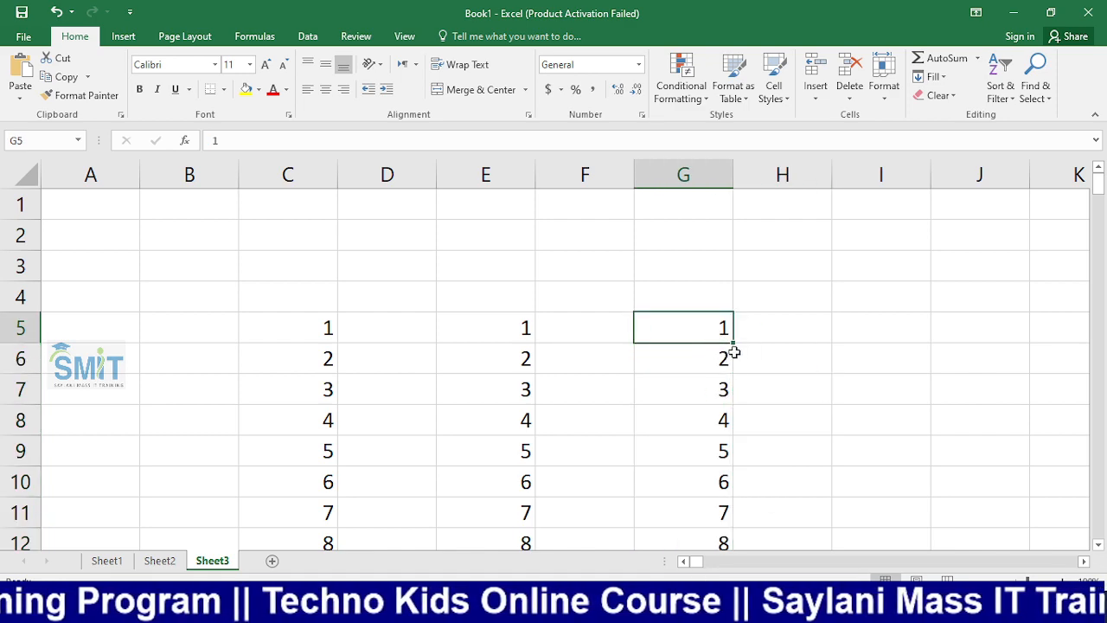
{"action": "left_click_drag", "start_coordinate": [735, 341], "coordinate": [972, 353]}
{"action": "left_click", "coordinate": [685, 562]}
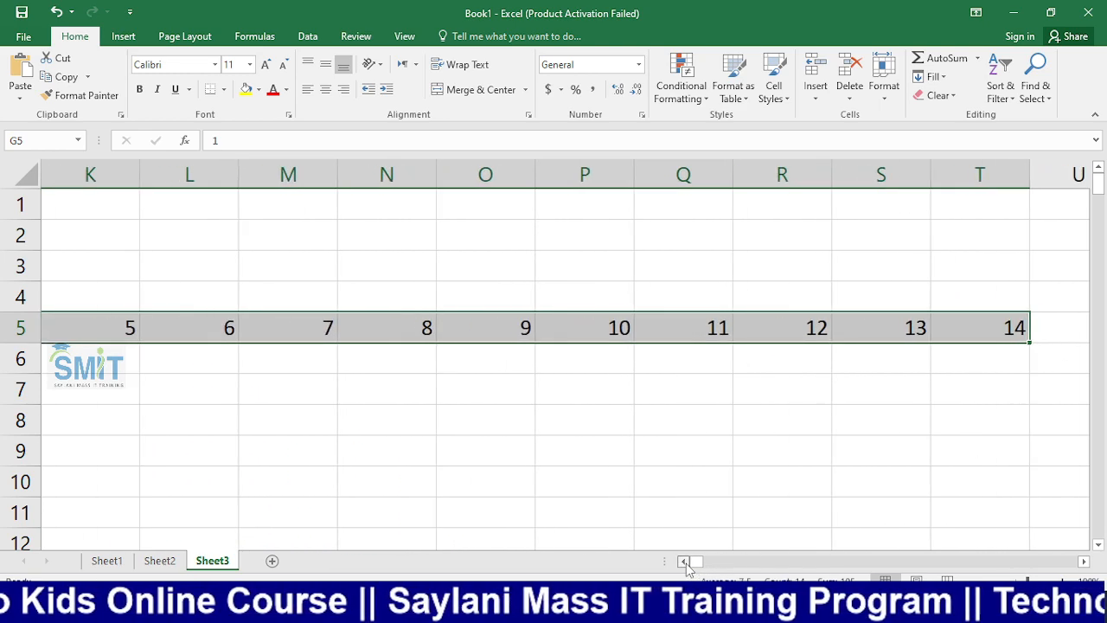
{"action": "left_click", "coordinate": [1084, 561]}
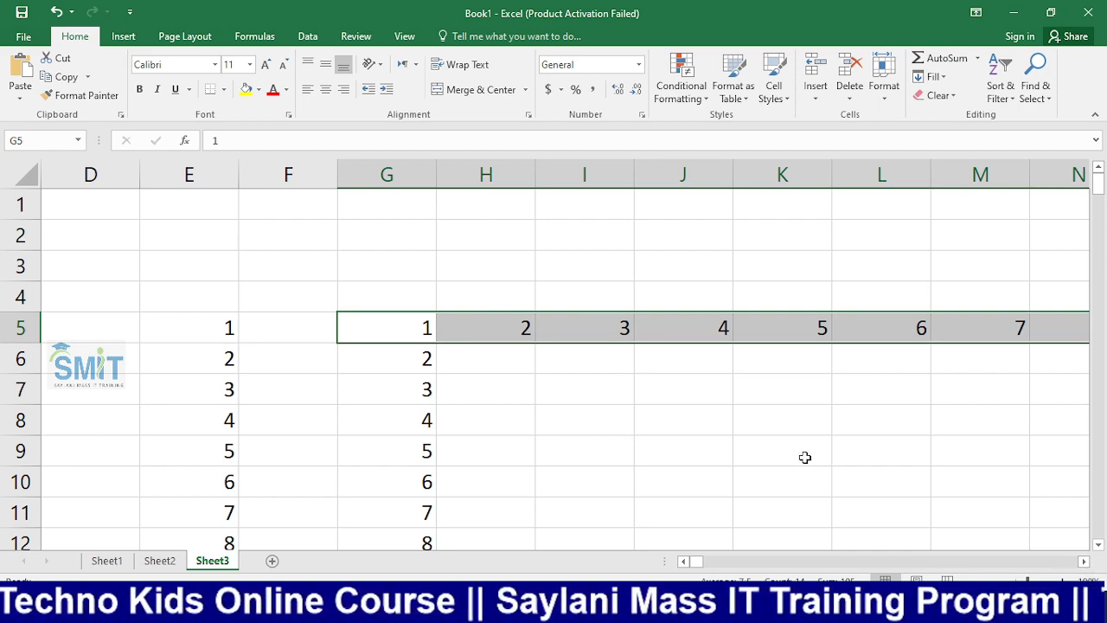
Clear the contents of the entire Sheet3 and select cell F2.
{"action": "left_click", "coordinate": [631, 417]}
{"action": "key", "text": "ctrl+a"}
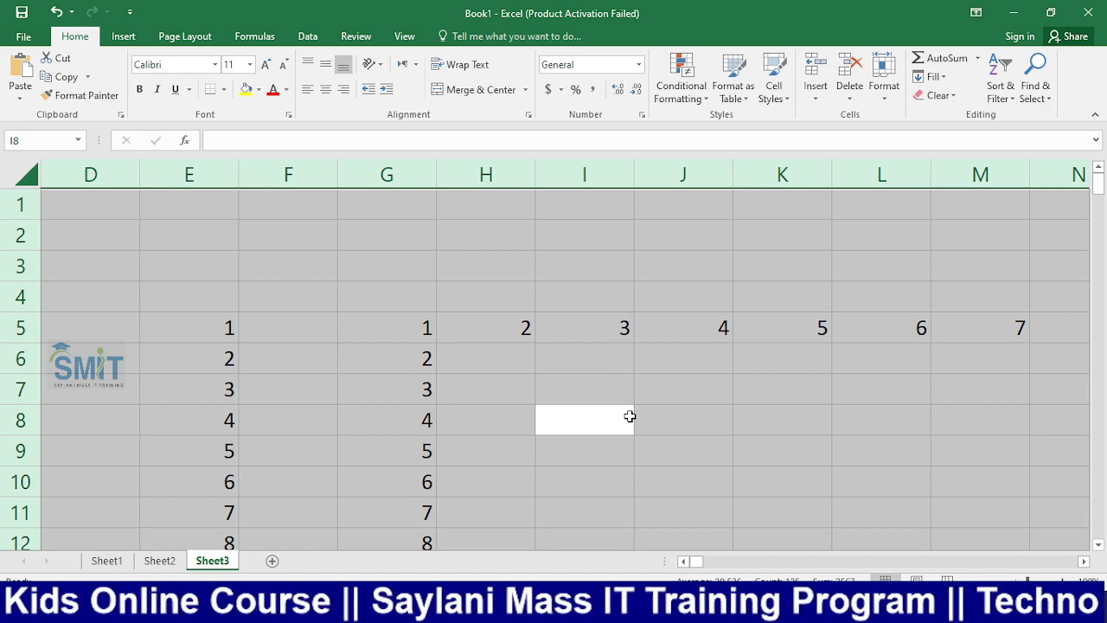
{"action": "key", "text": "Delete"}
{"action": "left_click", "coordinate": [245, 250]}
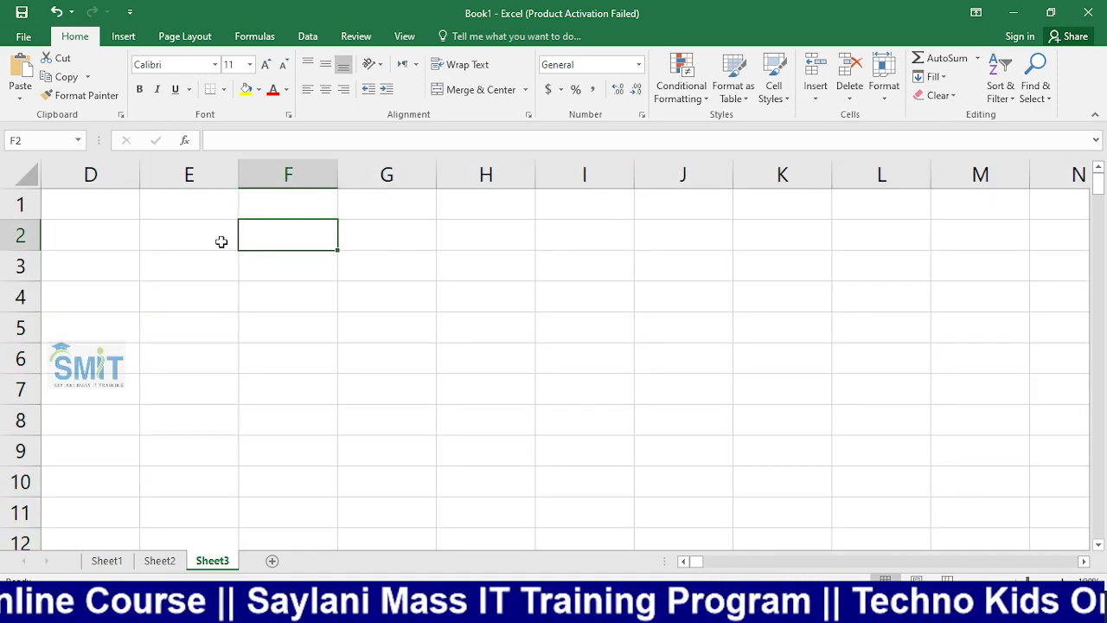
Enter 2 in cell E2 and 6 in cell E3 as the start of a number pattern.
{"action": "left_click", "coordinate": [212, 241]}
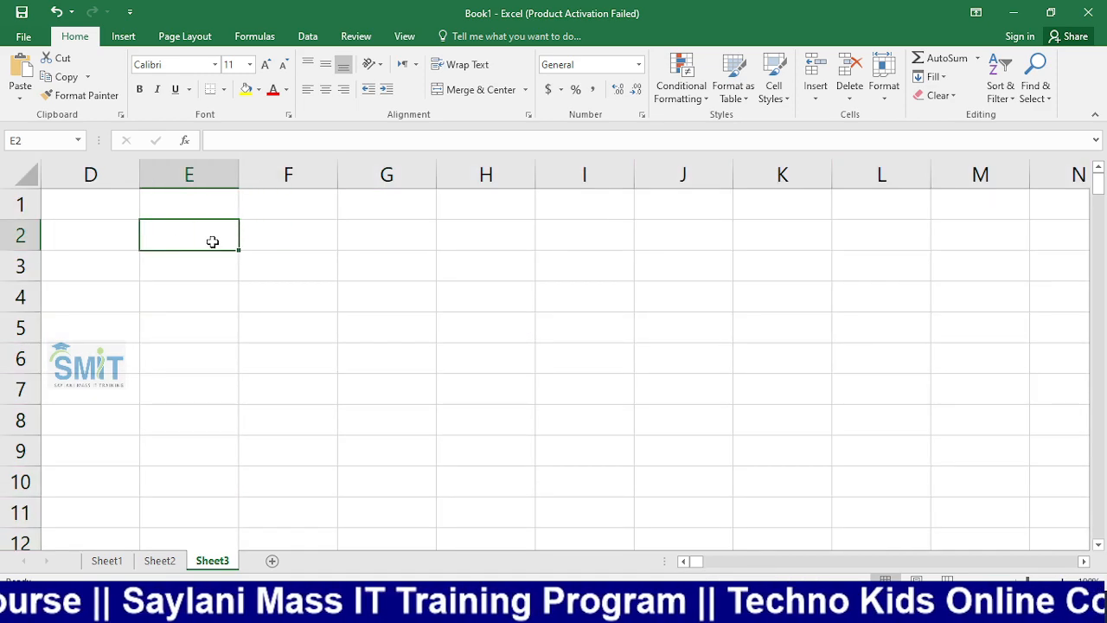
{"action": "type", "text": "2"}
{"action": "key", "text": "Return"}
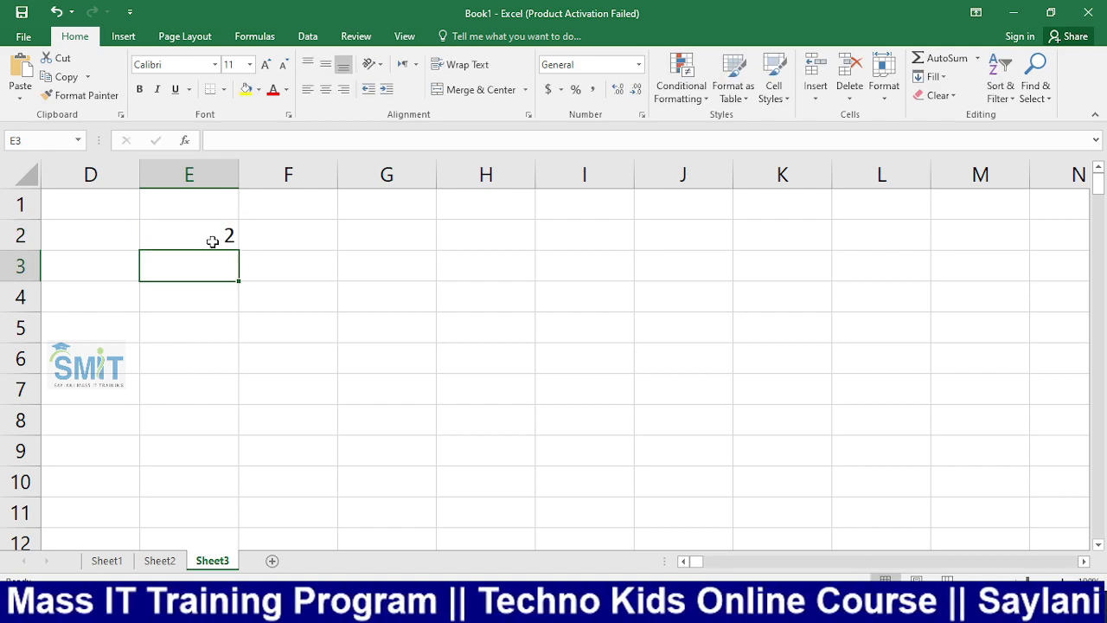
{"action": "type", "text": "6"}
{"action": "key", "text": "Return"}
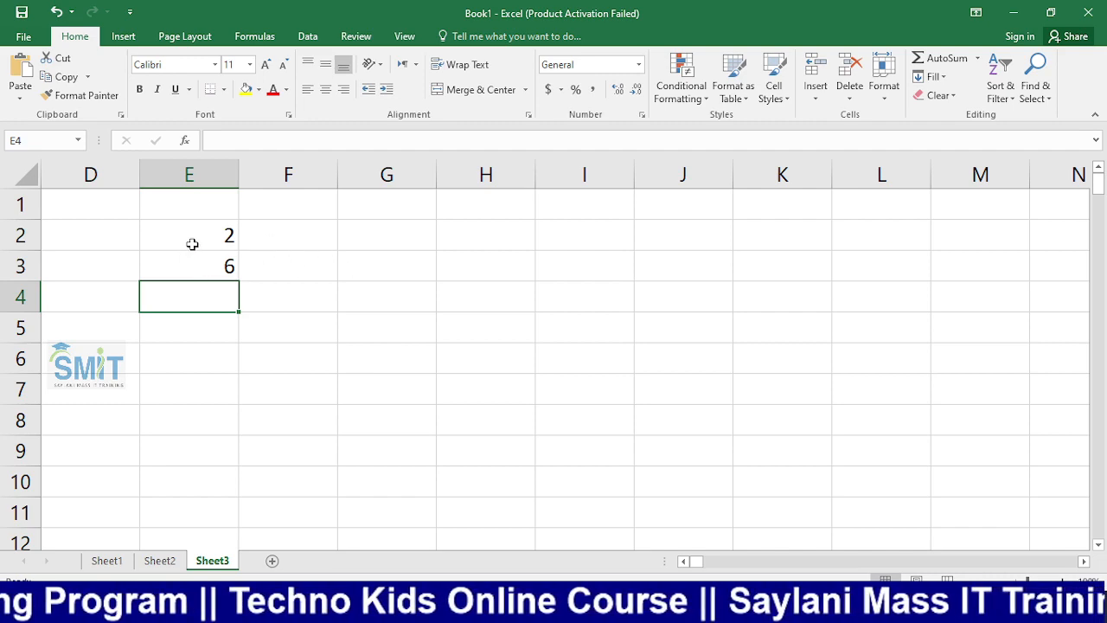
Fill the E2:E3 pattern down to 26 in E8 and check the values in E2, E3 and E4.
{"action": "left_click", "coordinate": [192, 244]}
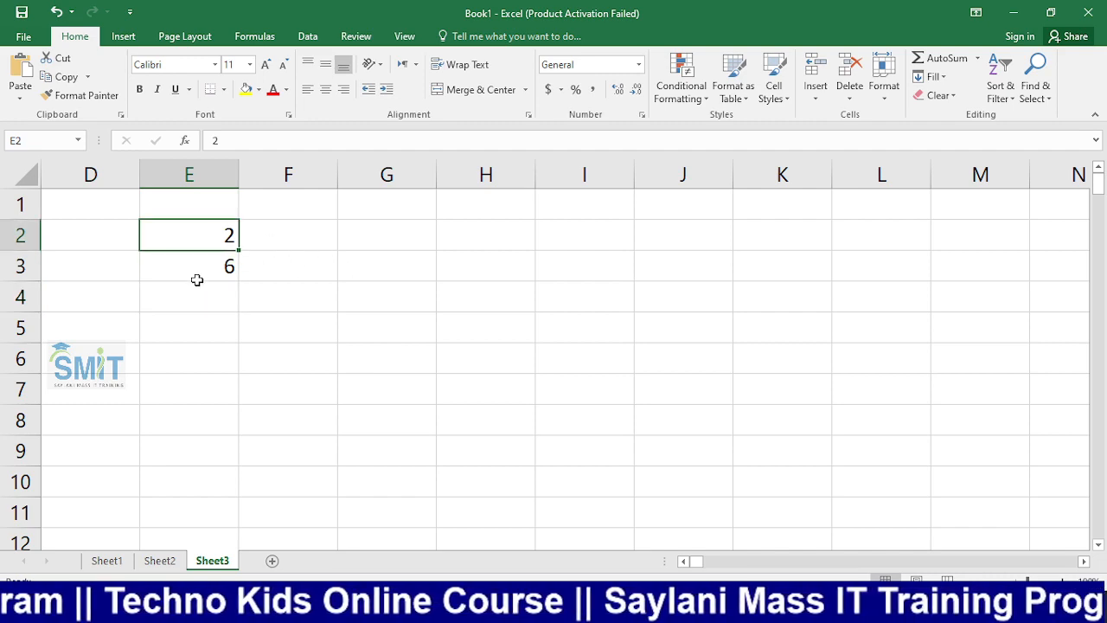
{"action": "left_click", "coordinate": [196, 276]}
{"action": "left_click", "coordinate": [258, 292]}
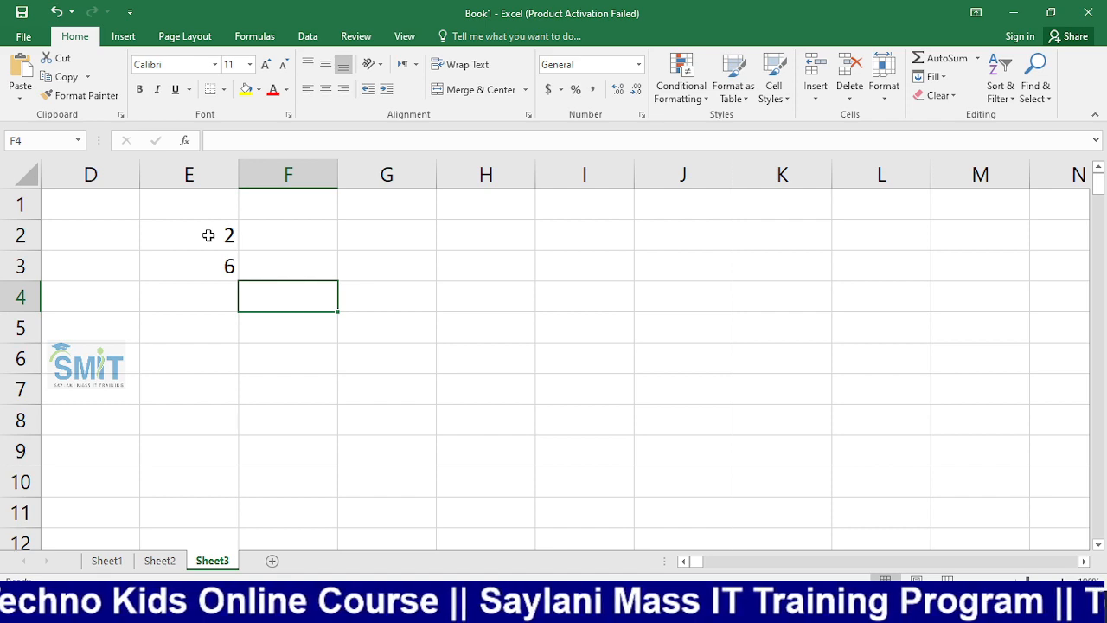
{"action": "left_click_drag", "start_coordinate": [208, 235], "coordinate": [209, 259]}
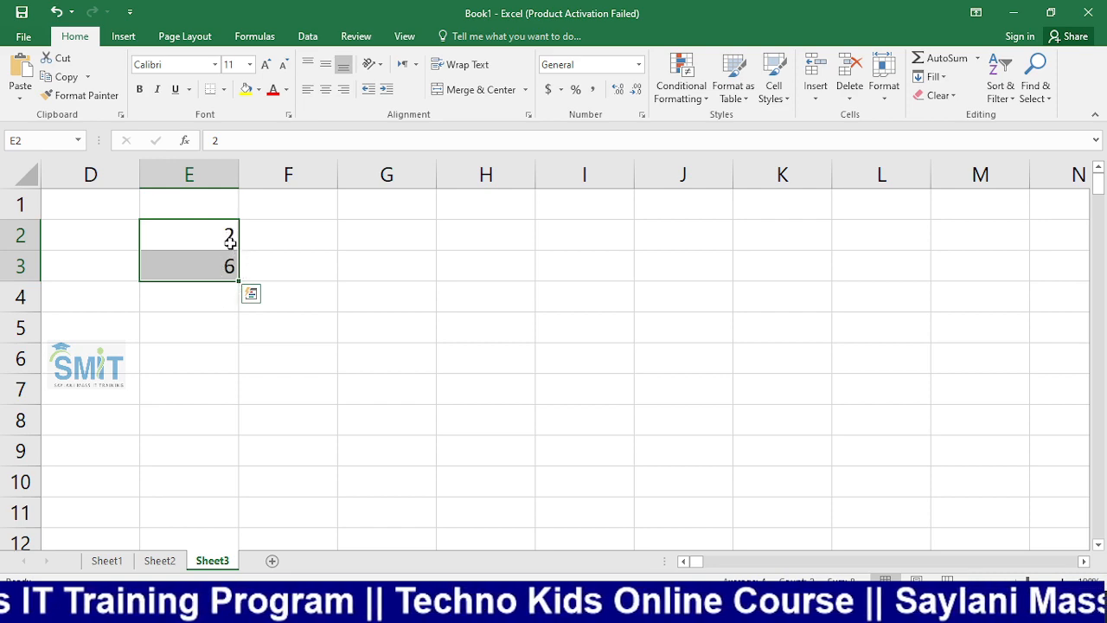
{"action": "left_click_drag", "start_coordinate": [220, 230], "coordinate": [227, 429]}
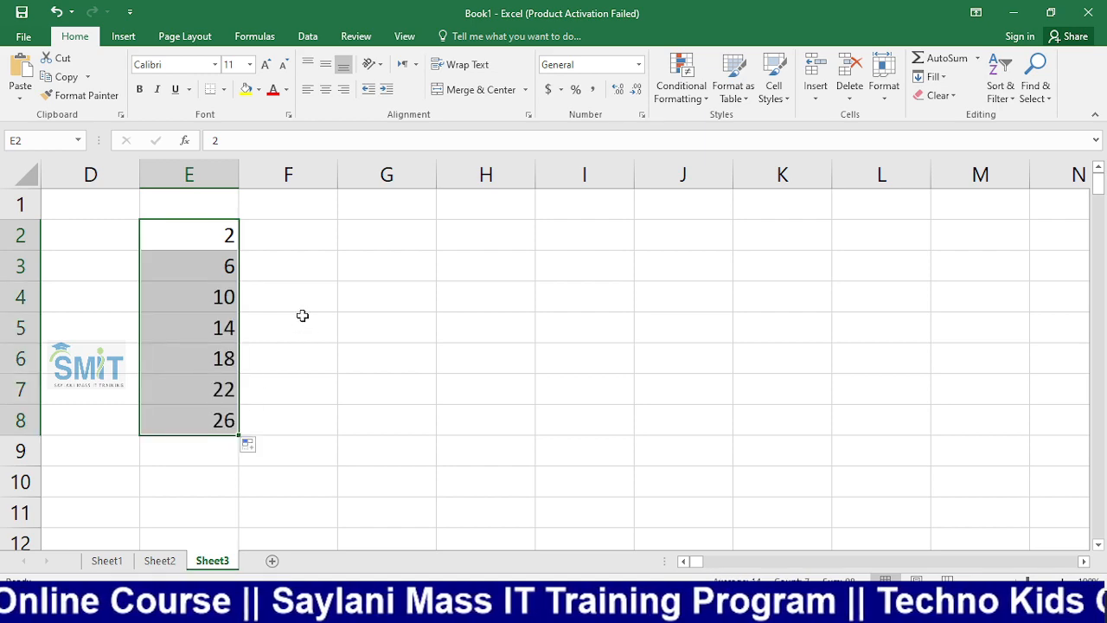
{"action": "left_click", "coordinate": [219, 244]}
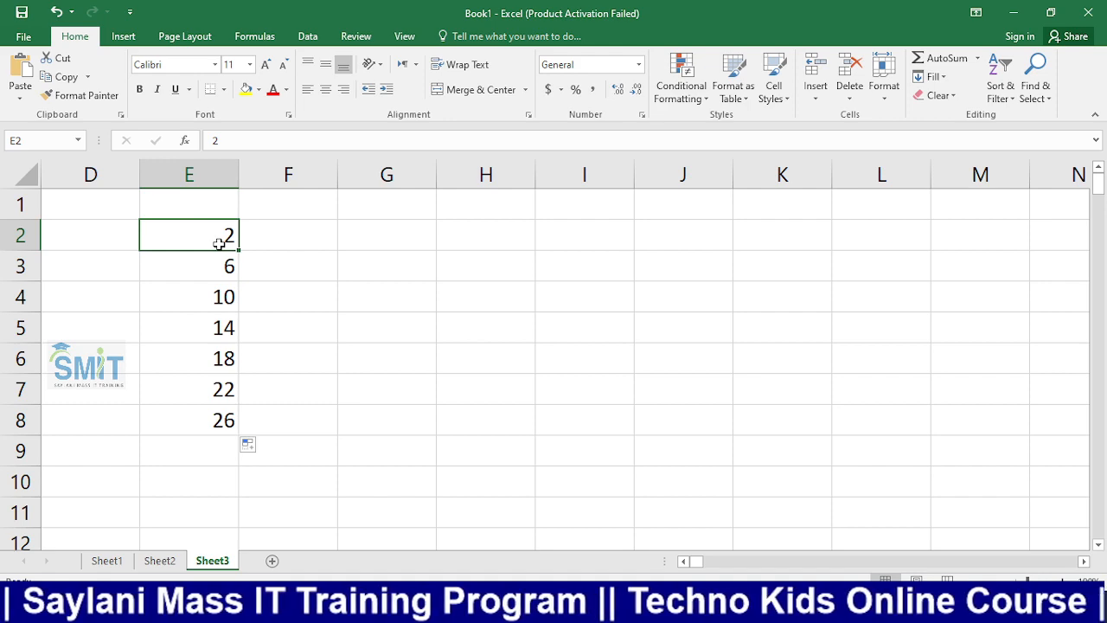
{"action": "left_click", "coordinate": [218, 275]}
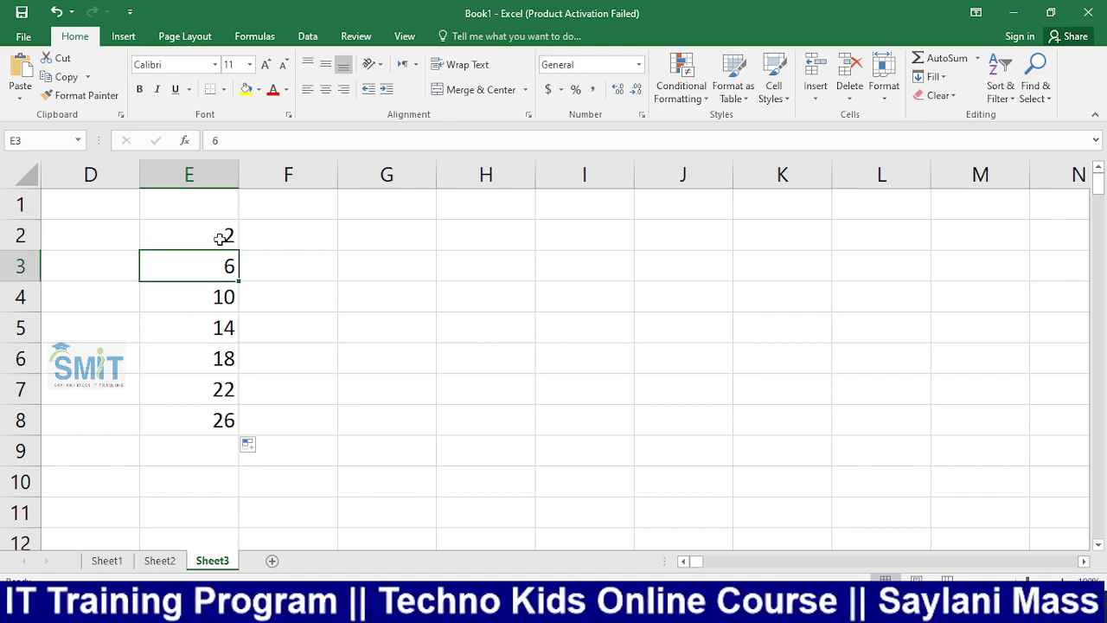
{"action": "left_click", "coordinate": [221, 240]}
{"action": "left_click", "coordinate": [220, 261]}
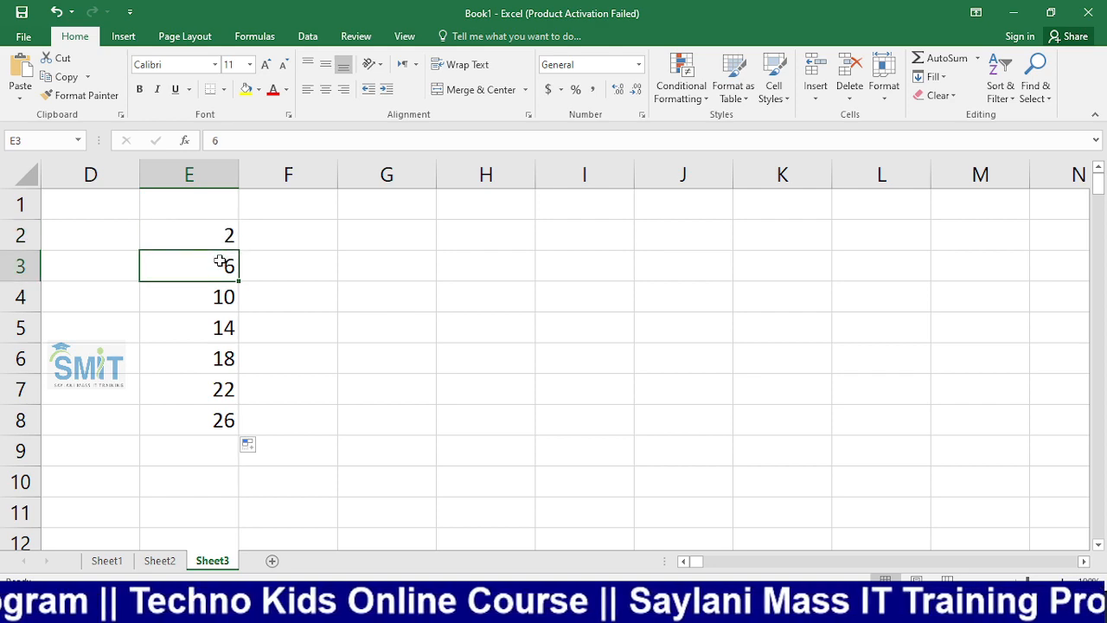
{"action": "left_click", "coordinate": [210, 303]}
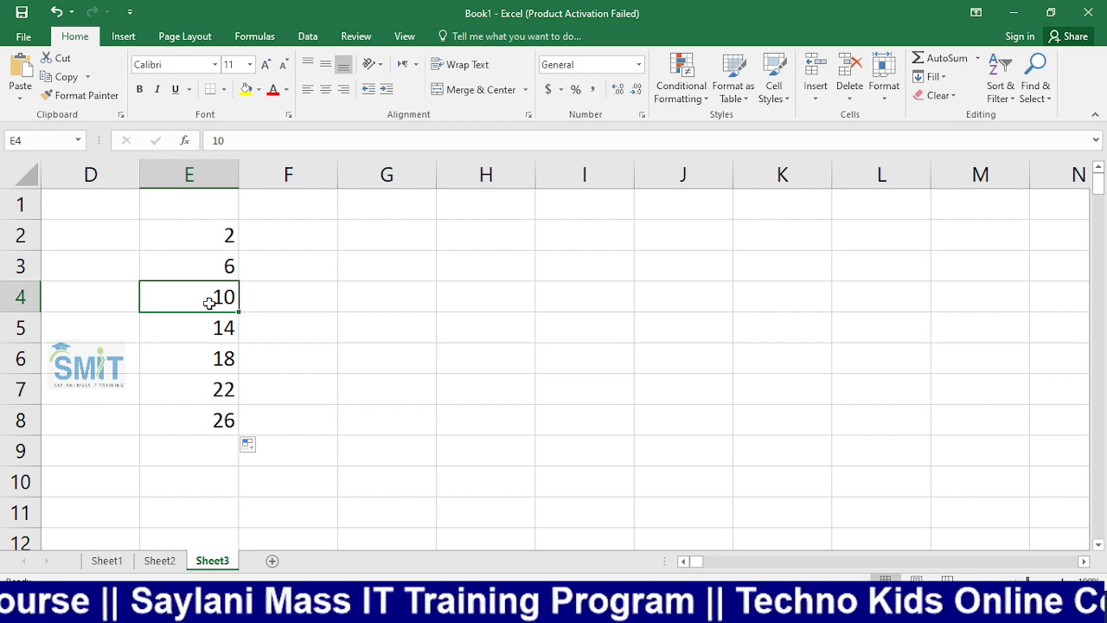
Enter 1 in G2 and 6 in G3, and fill the pattern down to 21 in G6.
{"action": "left_click", "coordinate": [355, 244]}
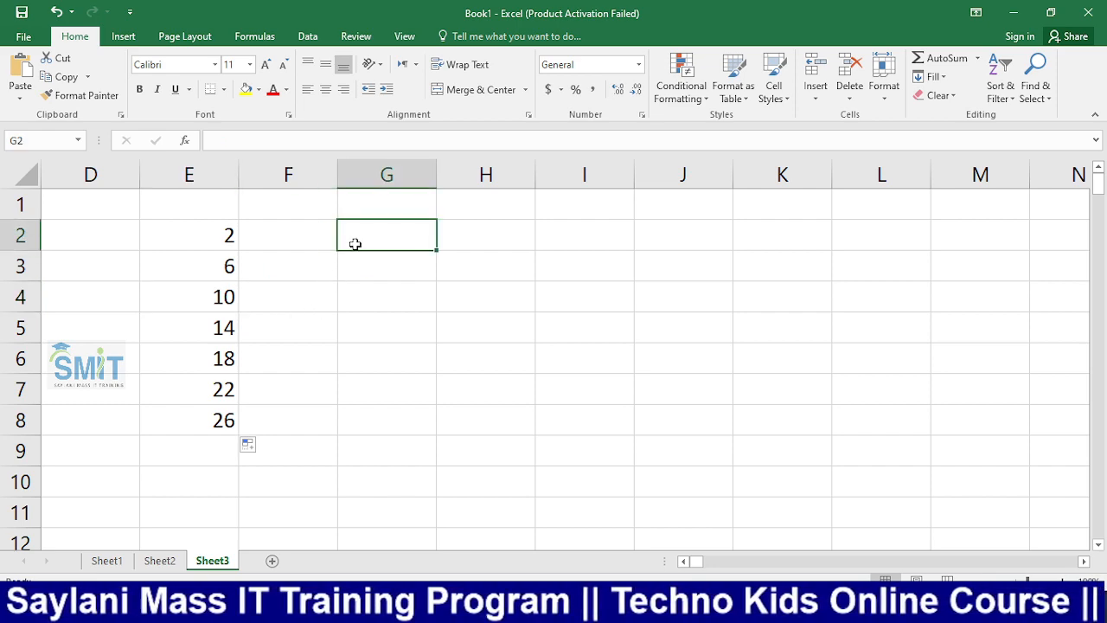
{"action": "type", "text": "1"}
{"action": "key", "text": "Return"}
{"action": "type", "text": "6"}
{"action": "key", "text": "Return"}
{"action": "left_click_drag", "start_coordinate": [395, 237], "coordinate": [397, 255]}
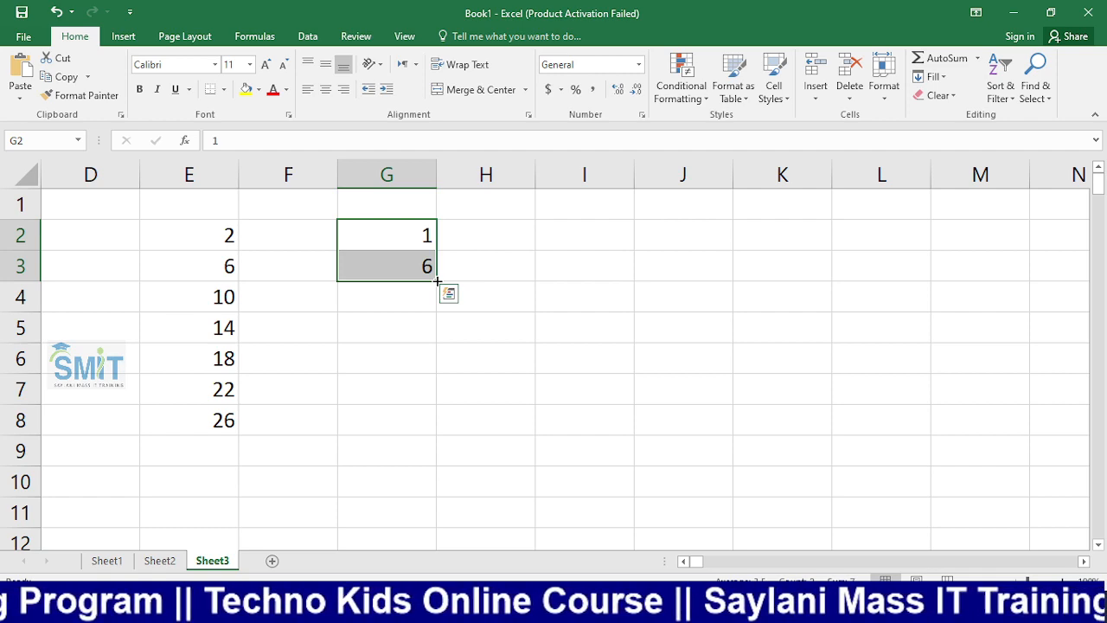
{"action": "left_click_drag", "start_coordinate": [437, 280], "coordinate": [430, 364]}
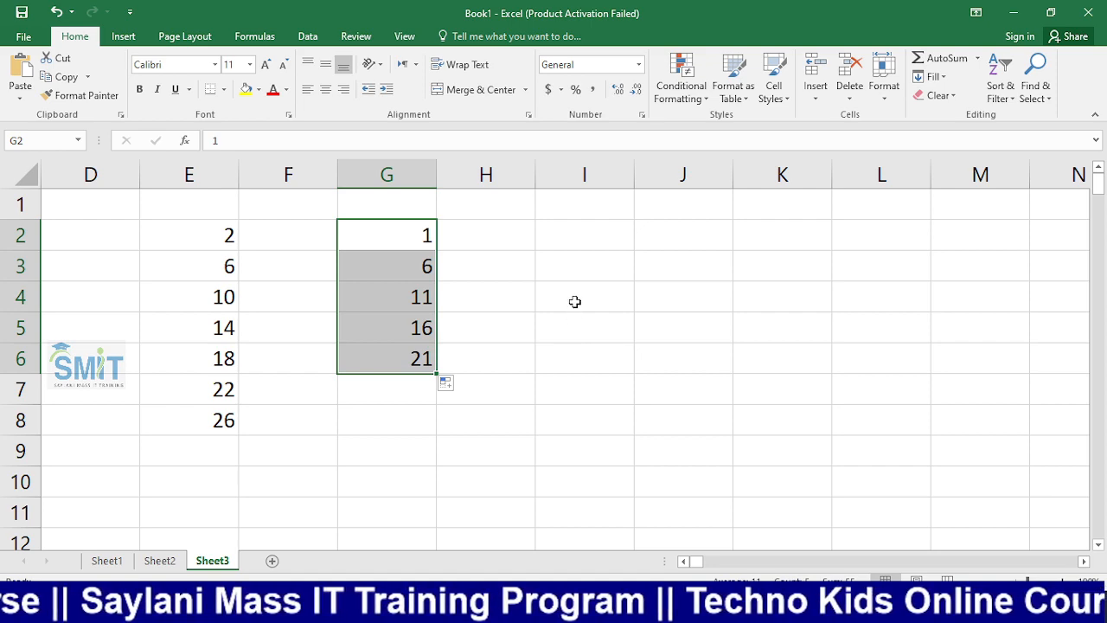
Enter 7 in I2 and 11 in I3, and fill the pattern down to 27 in I7.
{"action": "left_click", "coordinate": [585, 243]}
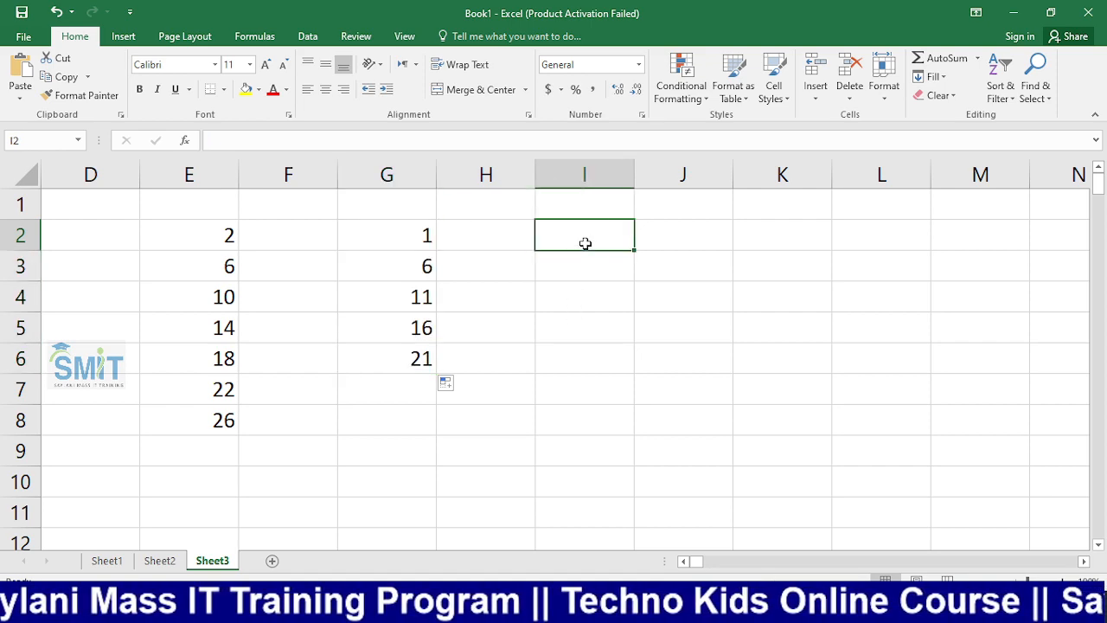
{"action": "type", "text": "7"}
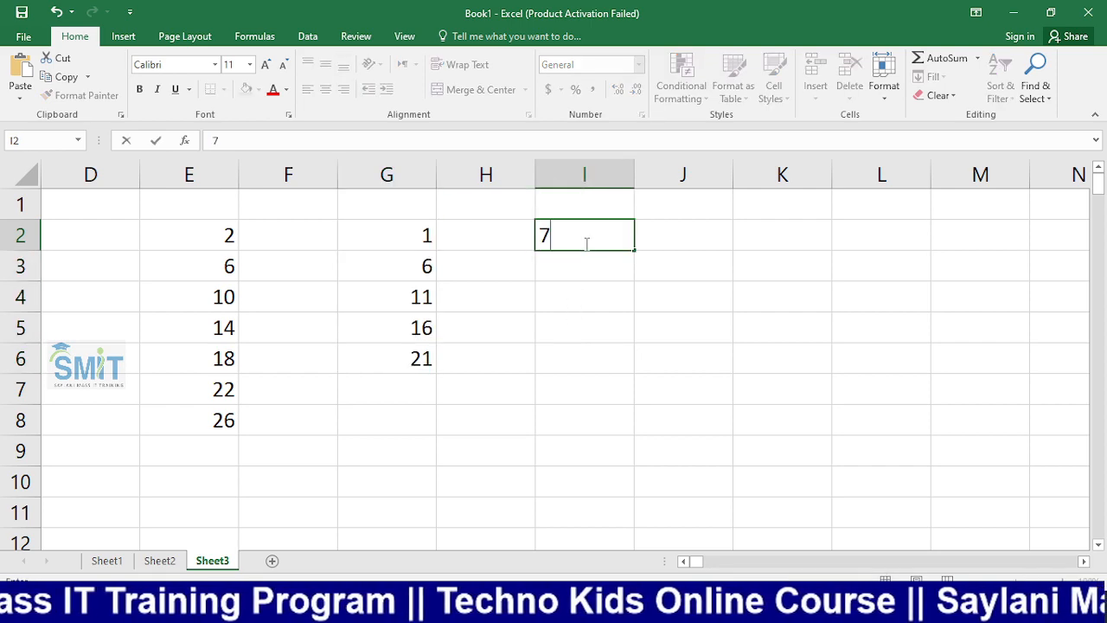
{"action": "key", "text": "Return"}
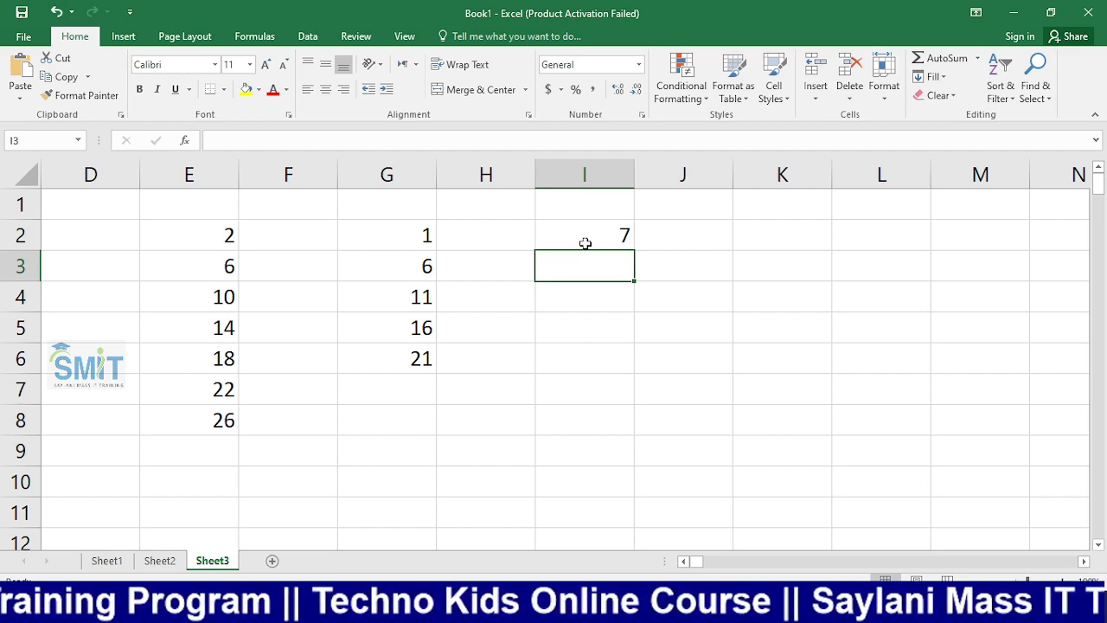
{"action": "type", "text": "00"}
{"action": "key", "text": "BackSpace"}
{"action": "key", "text": "BackSpace"}
{"action": "type", "text": "11"}
{"action": "key", "text": "Return"}
{"action": "left_click_drag", "start_coordinate": [585, 242], "coordinate": [594, 256]}
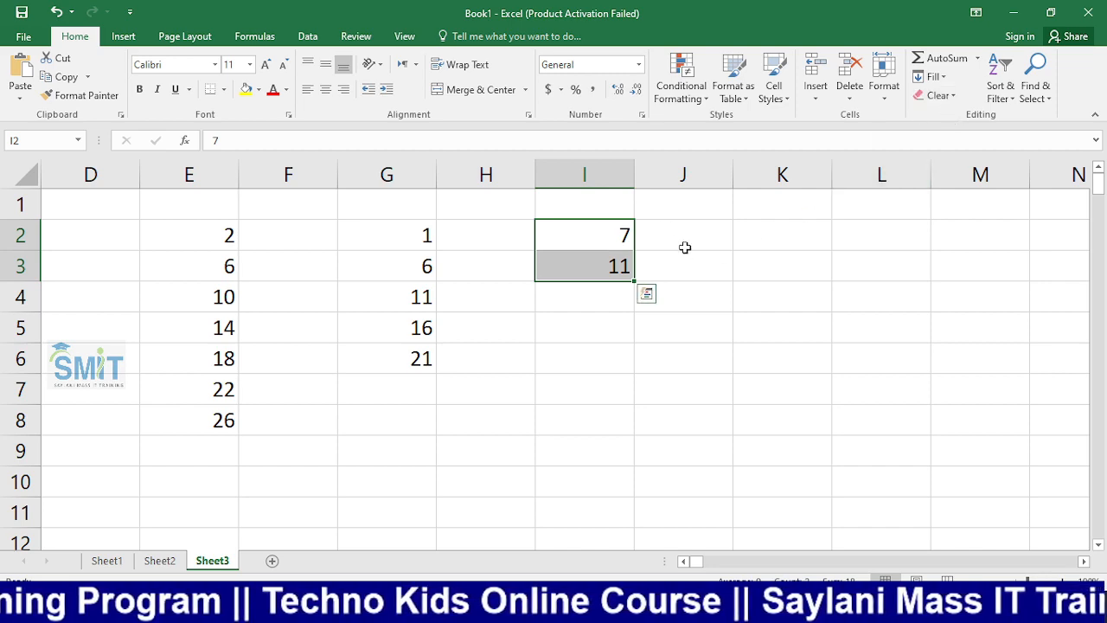
{"action": "left_click_drag", "start_coordinate": [635, 279], "coordinate": [631, 411]}
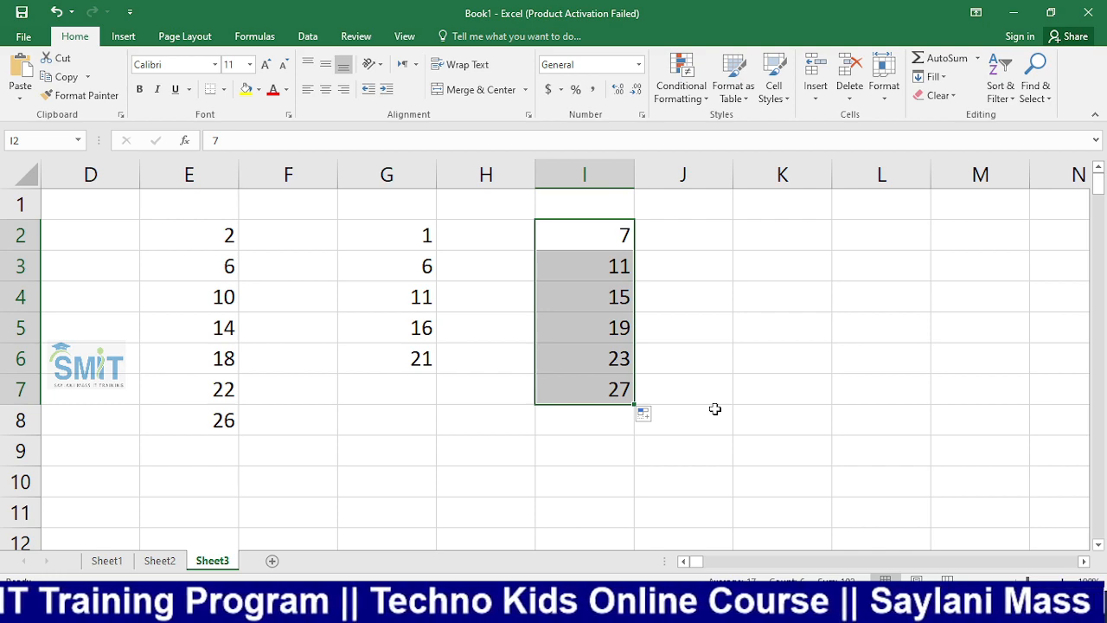
Enter 11 in K2 and 36 in K3, fill the pattern down to 61 in K4, and check the two starting values.
{"action": "left_click", "coordinate": [772, 242]}
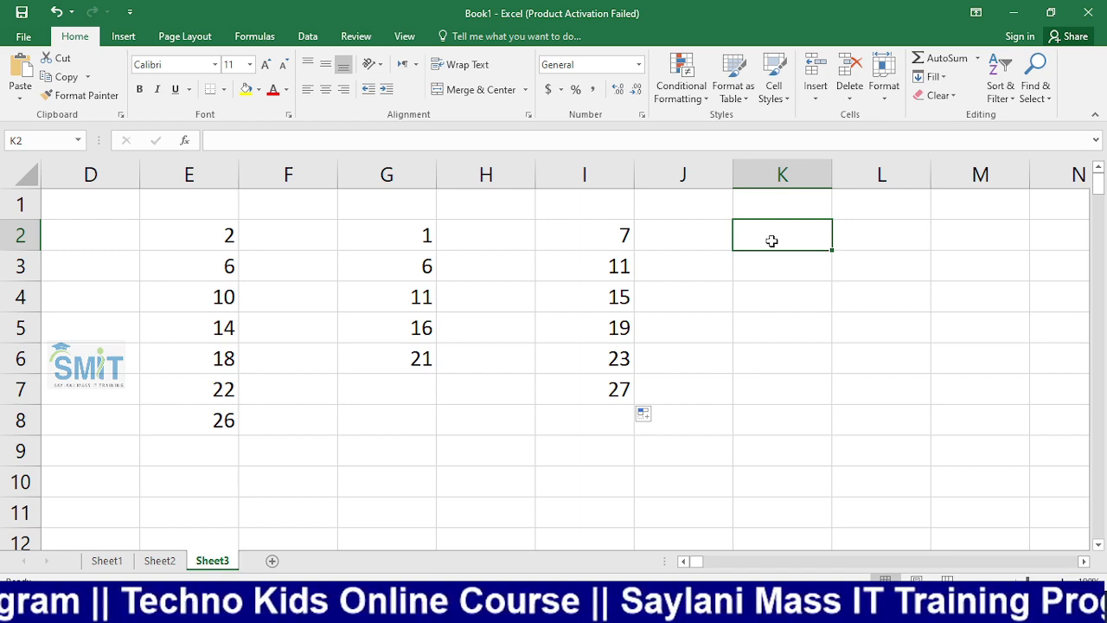
{"action": "type", "text": "11"}
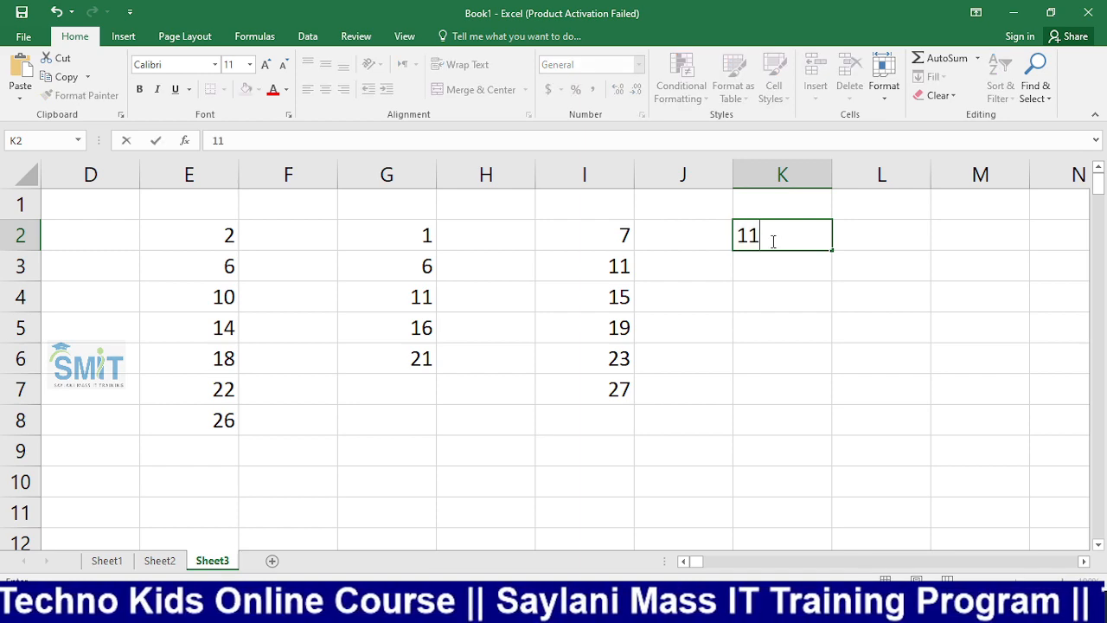
{"action": "key", "text": "Return"}
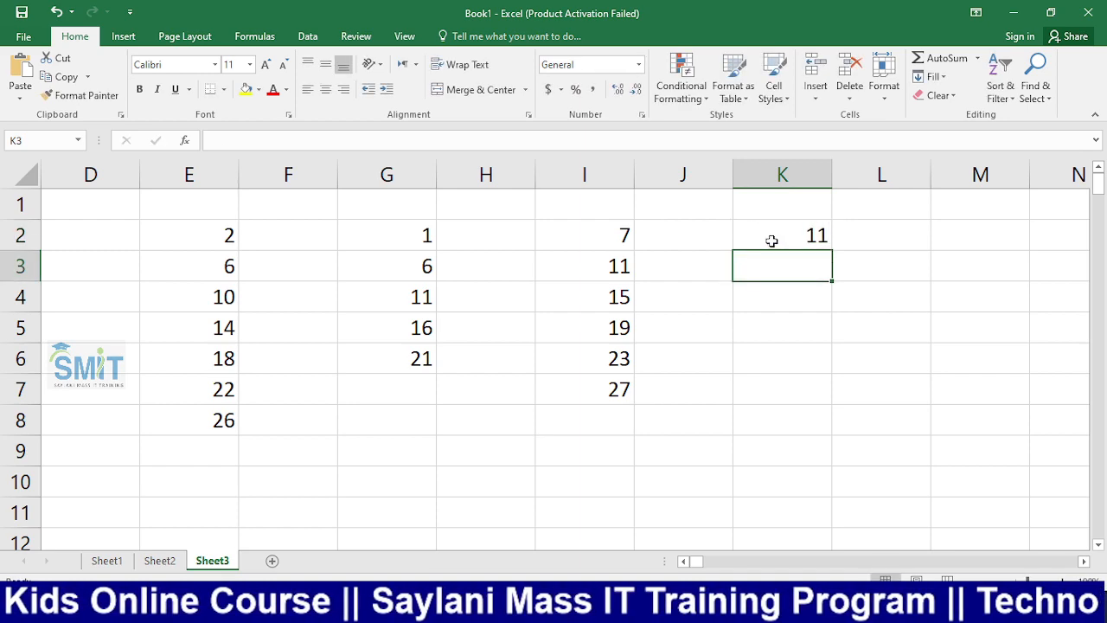
{"action": "type", "text": "36"}
{"action": "key", "text": "Return"}
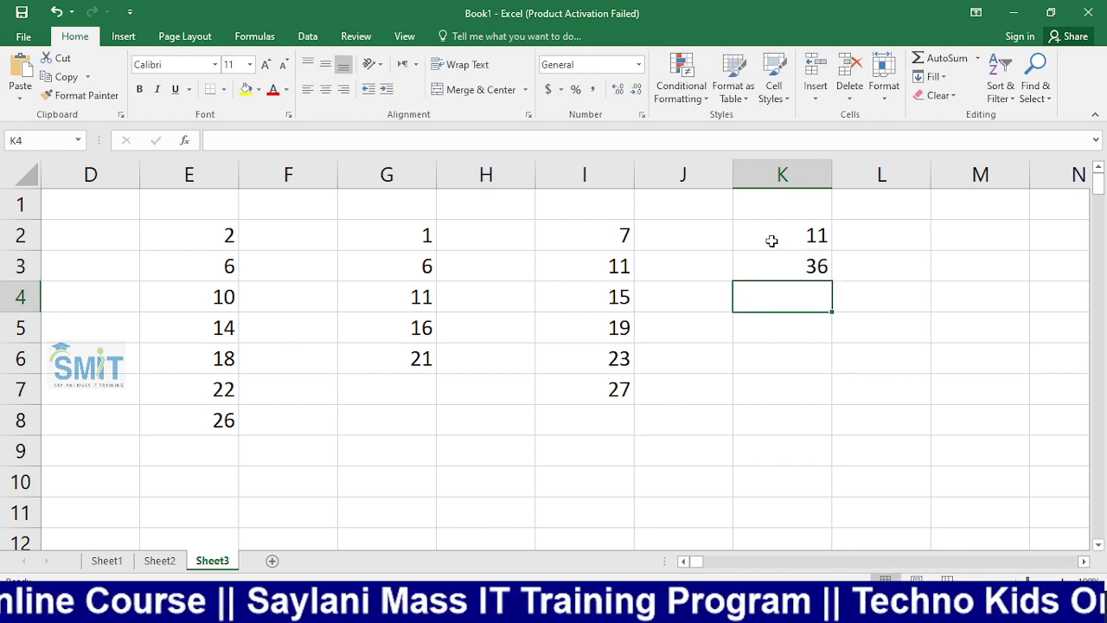
{"action": "left_click_drag", "start_coordinate": [771, 230], "coordinate": [791, 262]}
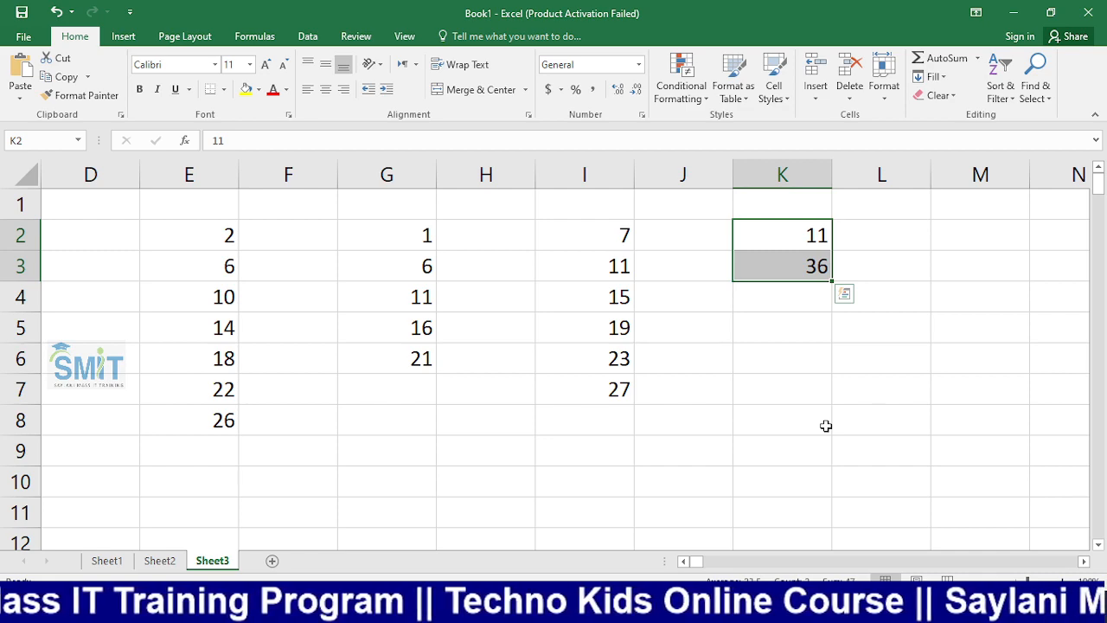
{"action": "left_click_drag", "start_coordinate": [832, 281], "coordinate": [831, 302]}
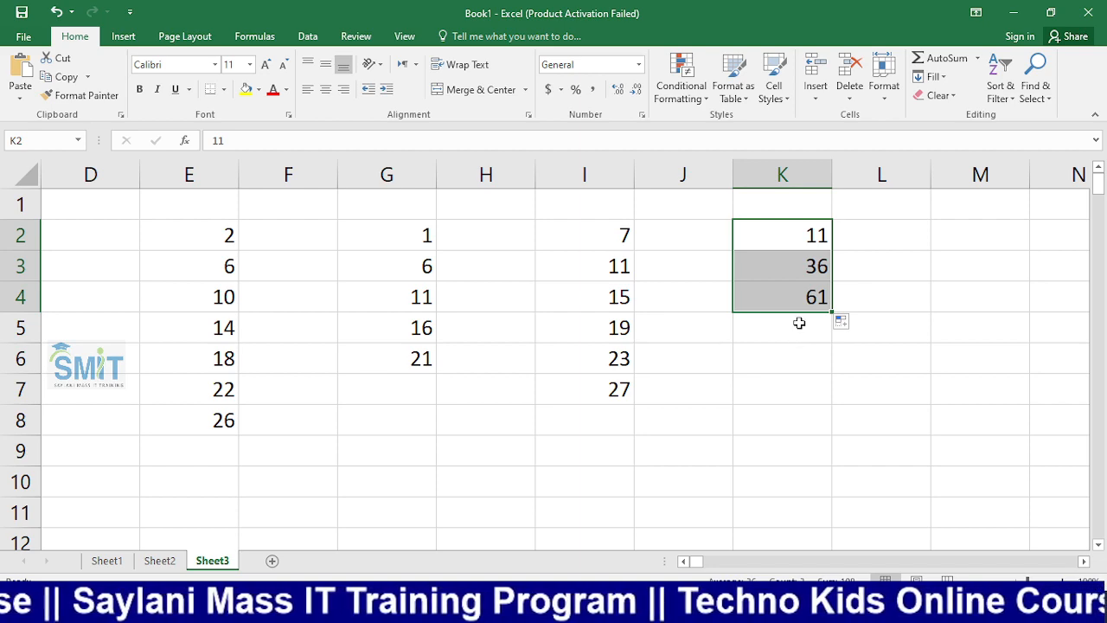
{"action": "left_click", "coordinate": [920, 235]}
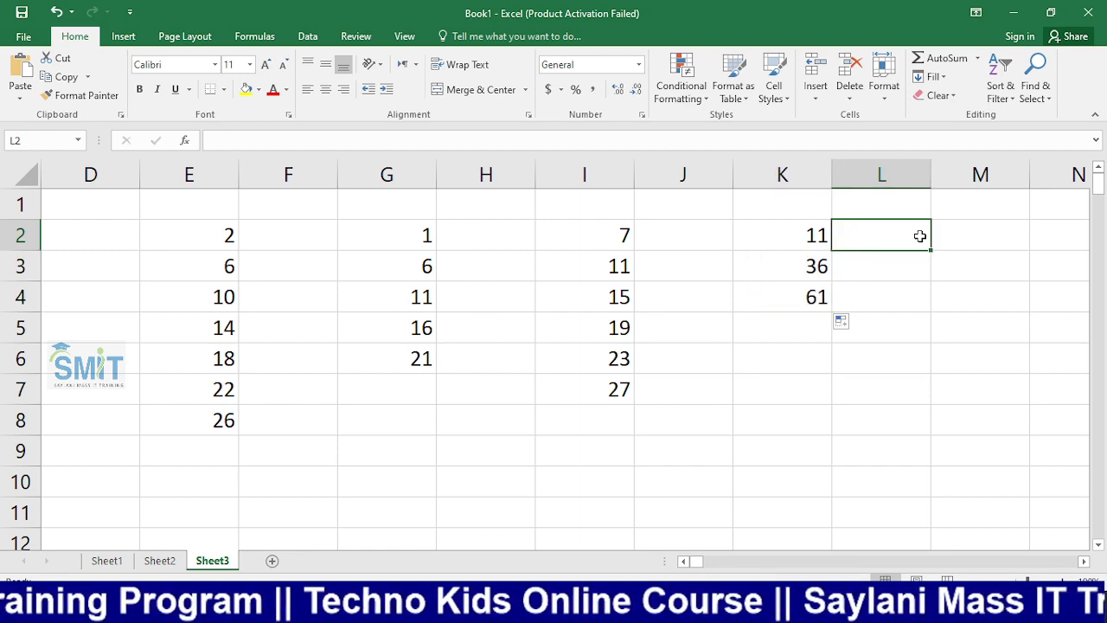
{"action": "left_click", "coordinate": [770, 236]}
{"action": "left_click", "coordinate": [783, 266]}
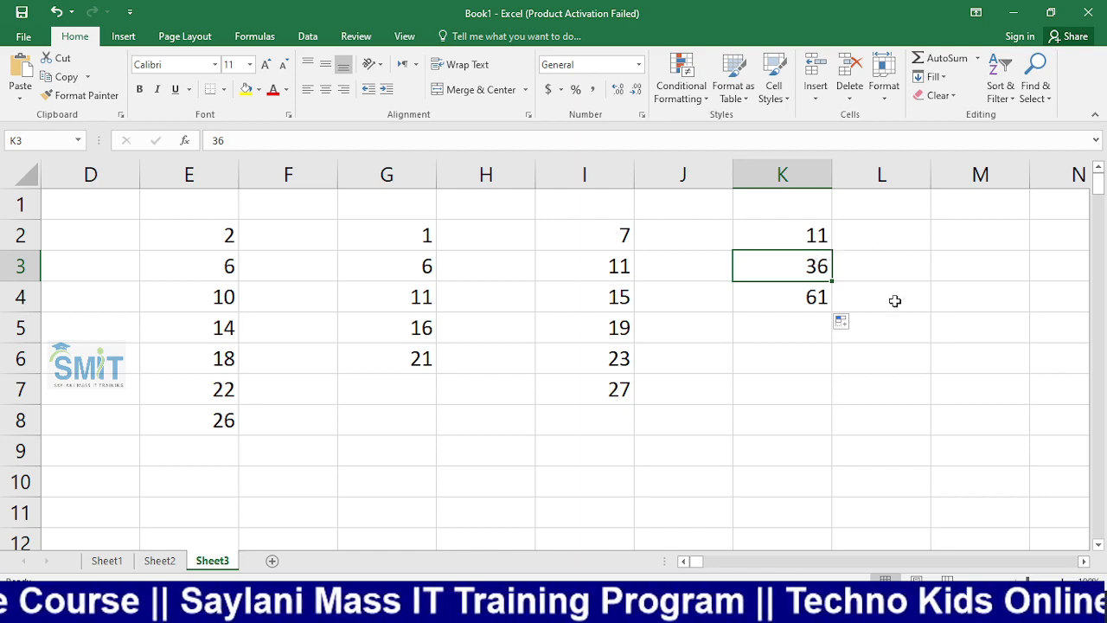
Label cell M4 "diff" and enter the formula =11-36 in N4.
{"action": "left_click", "coordinate": [979, 308]}
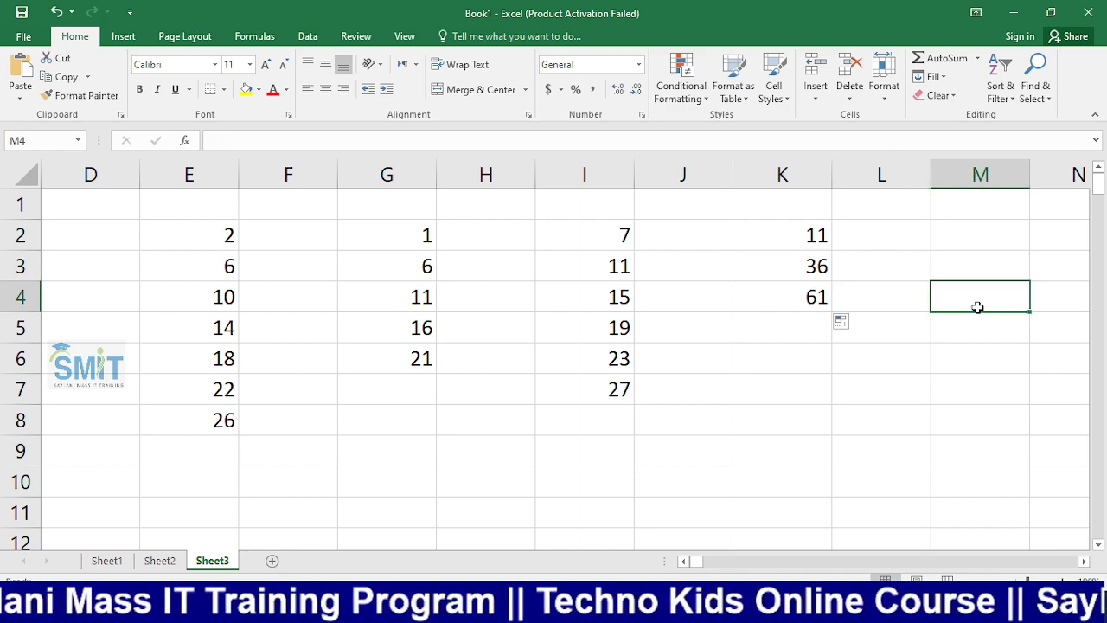
{"action": "type", "text": "diff"}
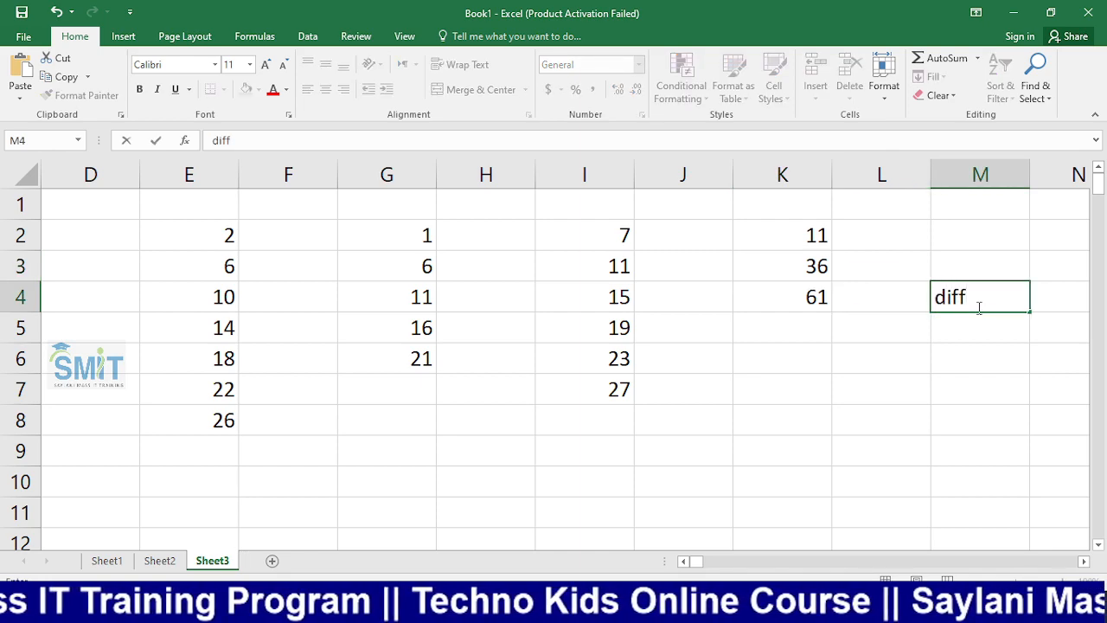
{"action": "key", "text": "ctrl+Return"}
{"action": "key", "text": "Right"}
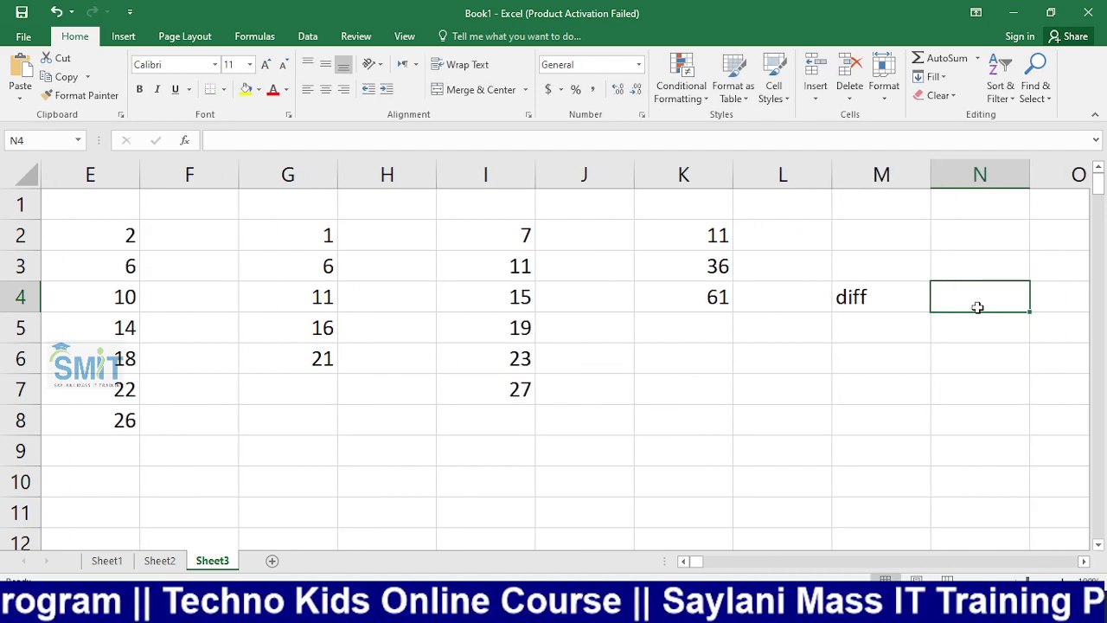
{"action": "type", "text": "=11"}
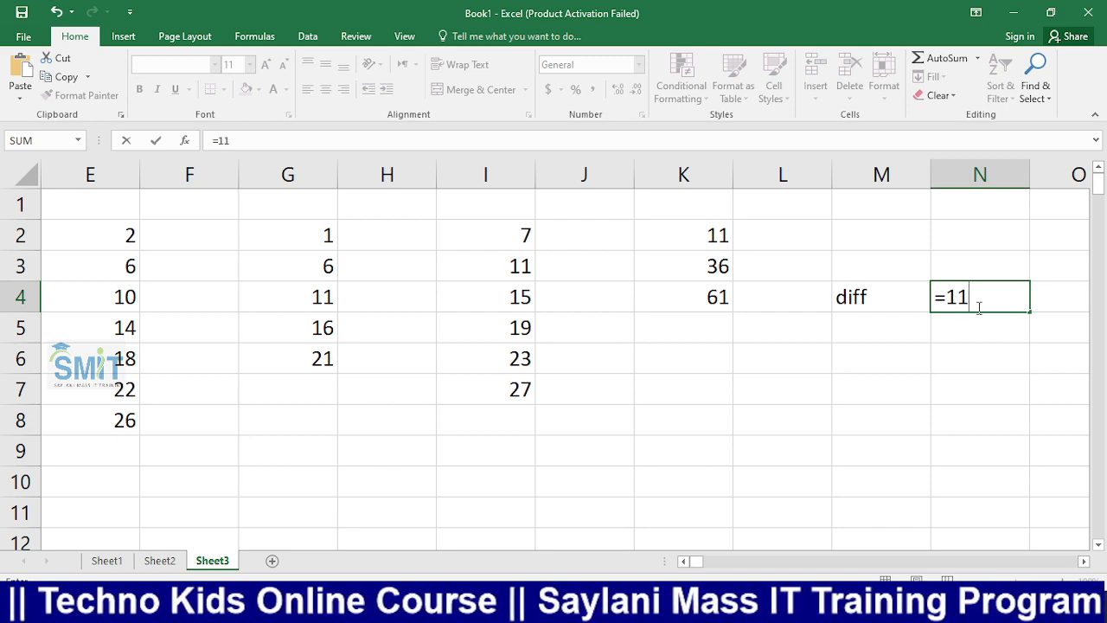
{"action": "type", "text": "-36"}
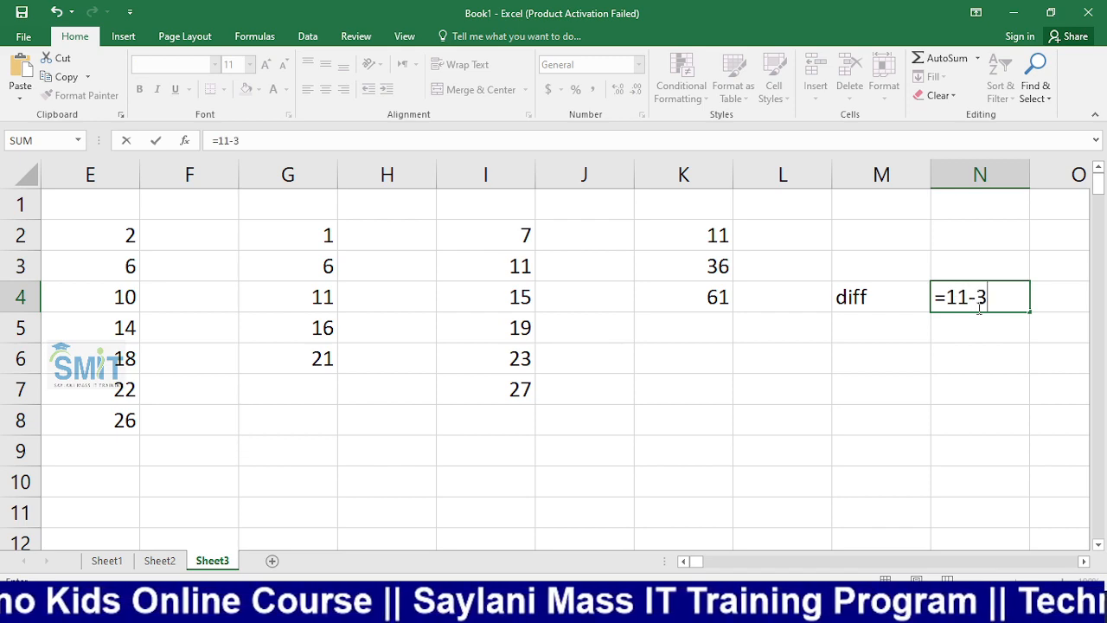
{"action": "key", "text": "Return"}
{"action": "left_click", "coordinate": [978, 305]}
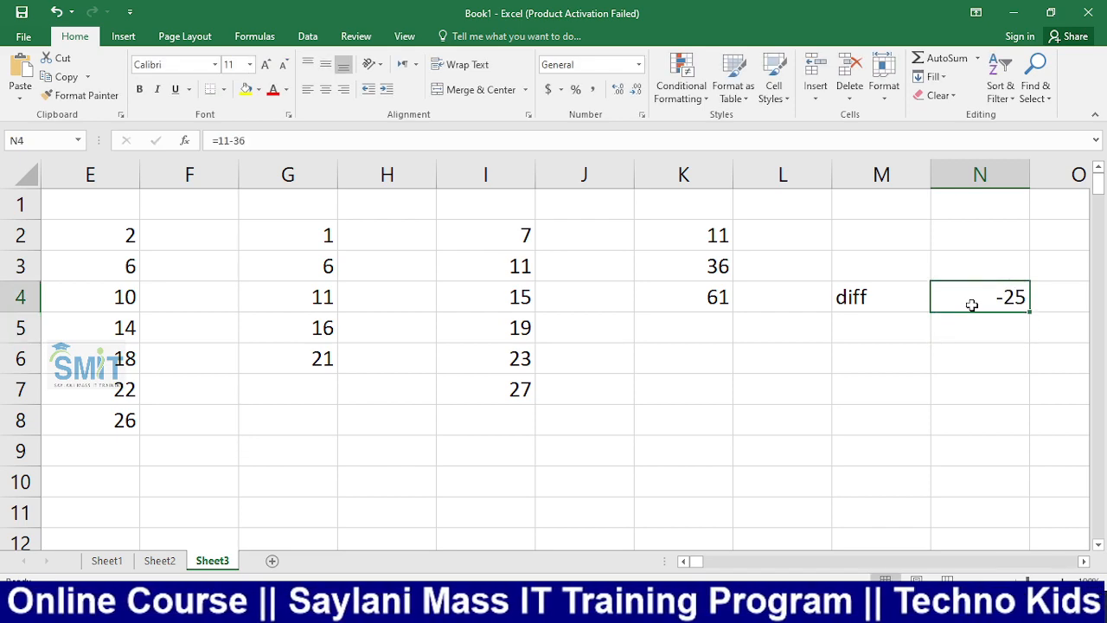
Enter the formula =36+25 in M6 and compare it with the difference in N4.
{"action": "left_click", "coordinate": [836, 371]}
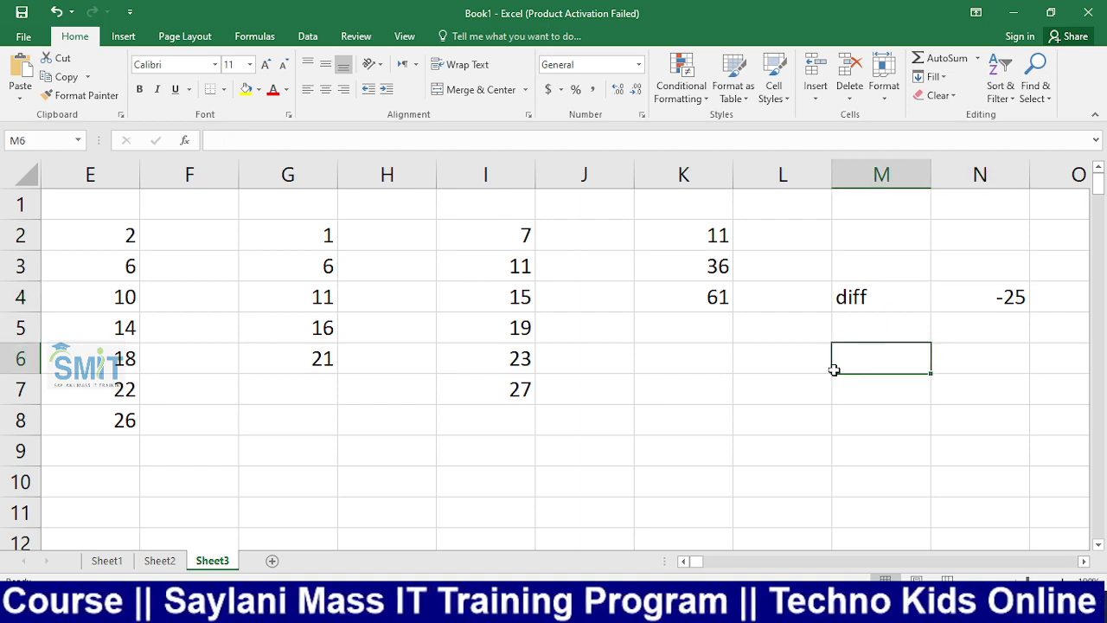
{"action": "type", "text": "="}
{"action": "type", "text": "36"}
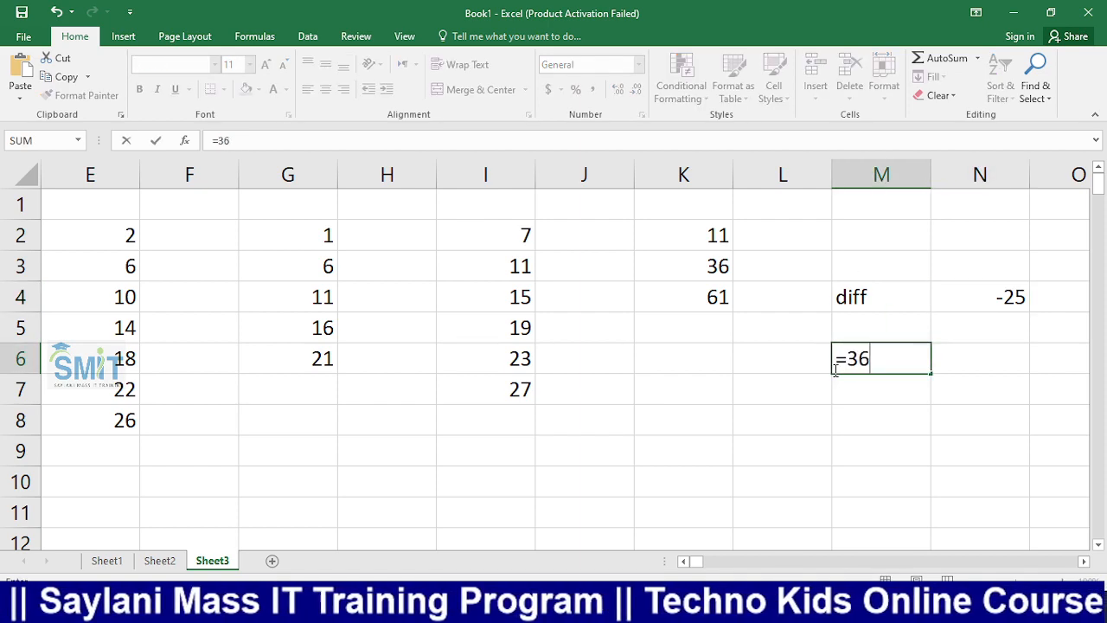
{"action": "type", "text": "+25"}
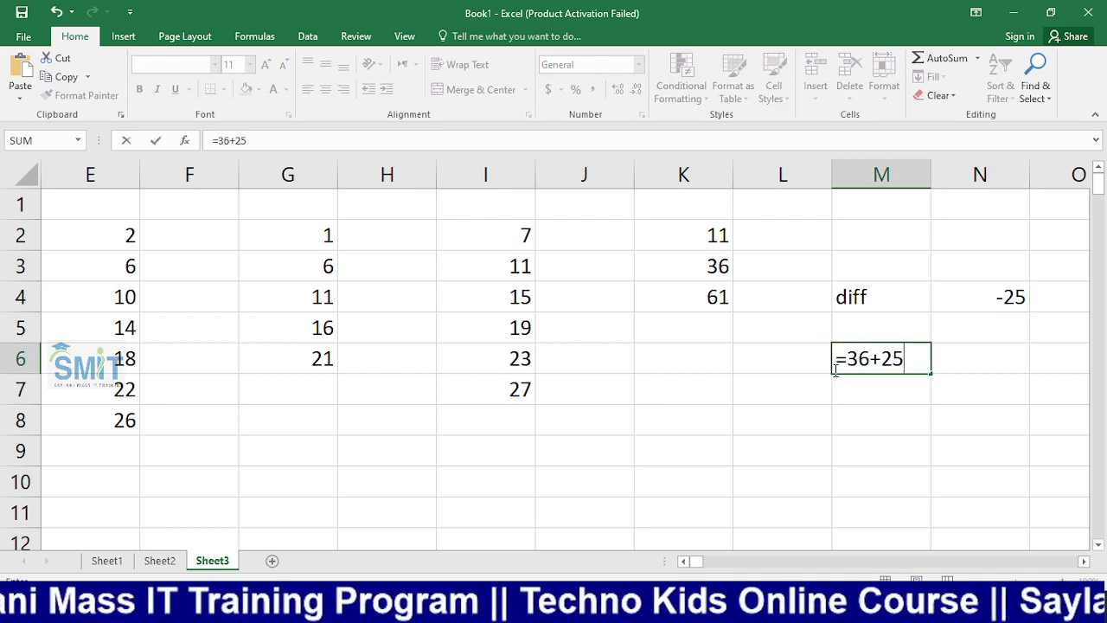
{"action": "key", "text": "Return"}
{"action": "left_click", "coordinate": [881, 368]}
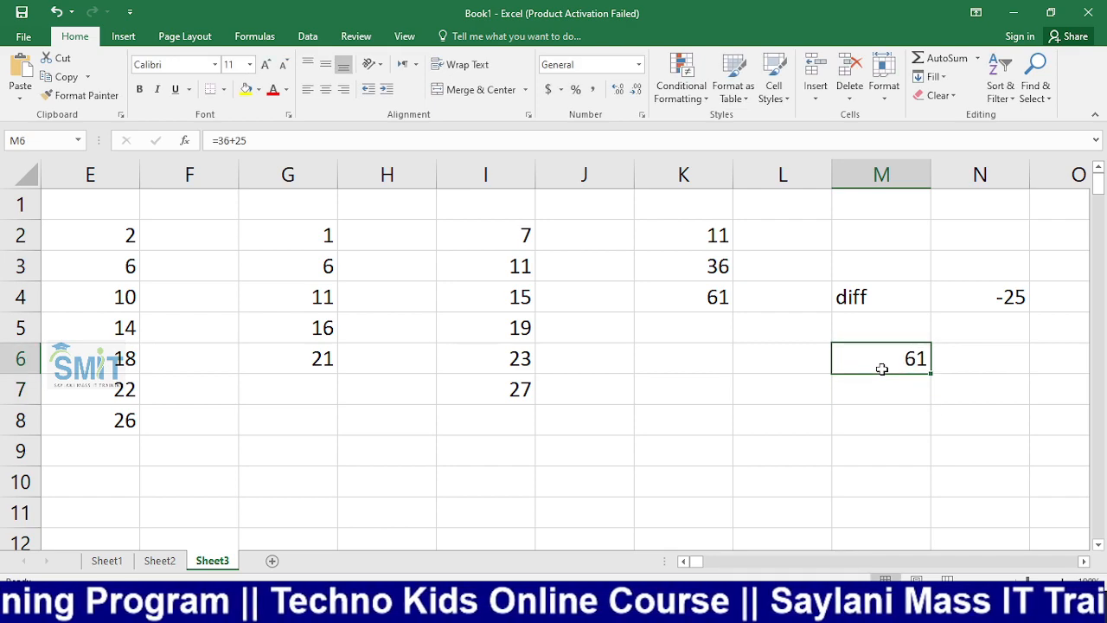
{"action": "left_click", "coordinate": [970, 299]}
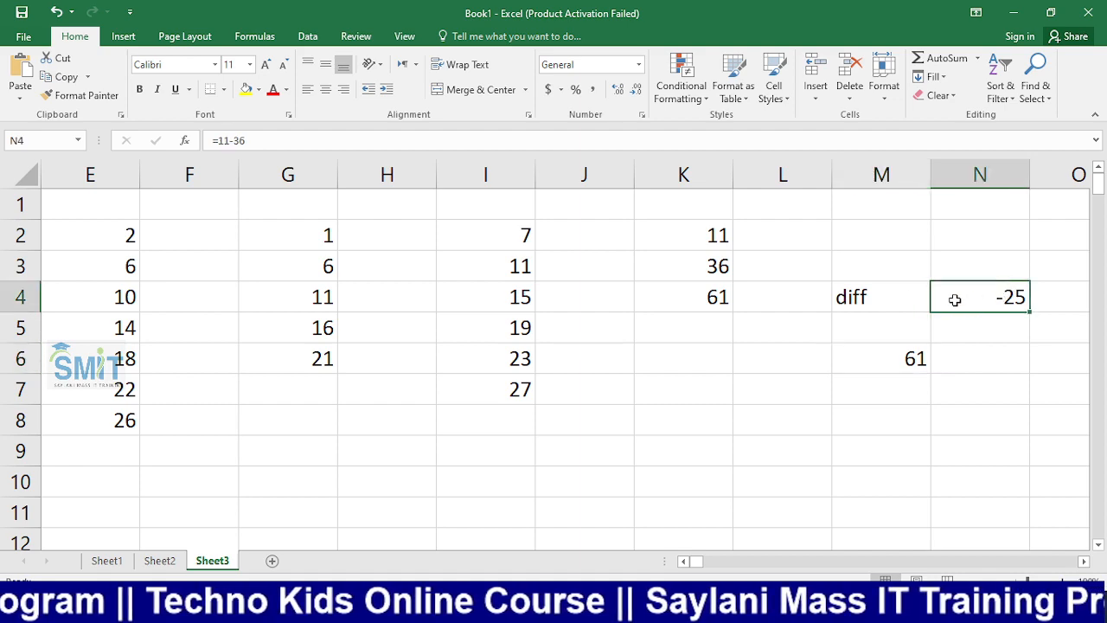
{"action": "left_click", "coordinate": [908, 358]}
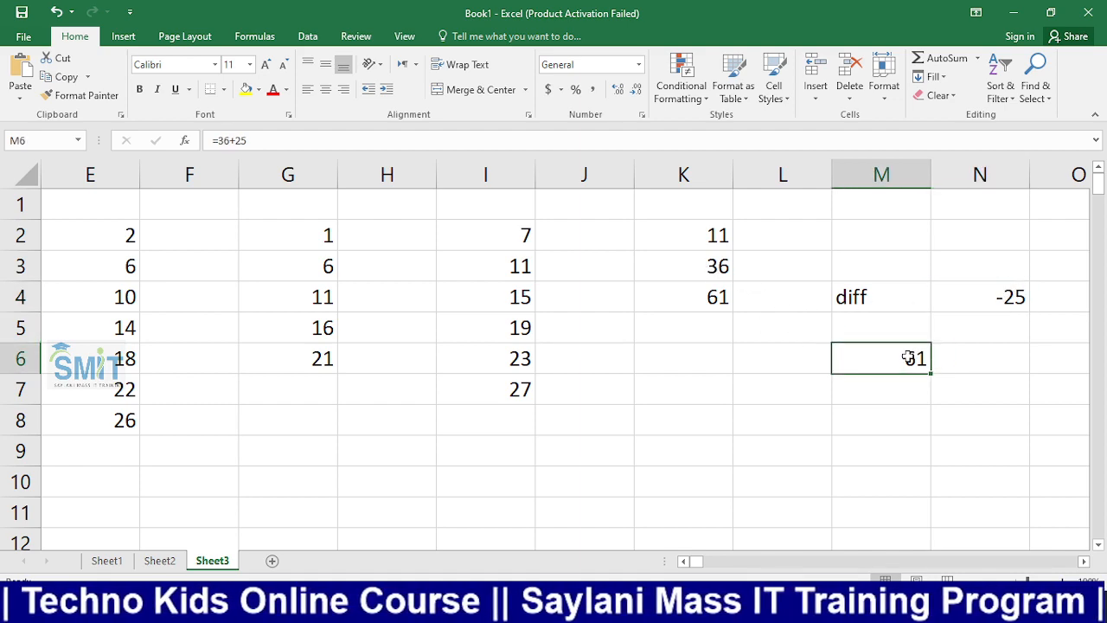
Clear the "diff" label and both check formulas from the range M3:N8.
{"action": "left_click_drag", "start_coordinate": [838, 268], "coordinate": [1010, 417]}
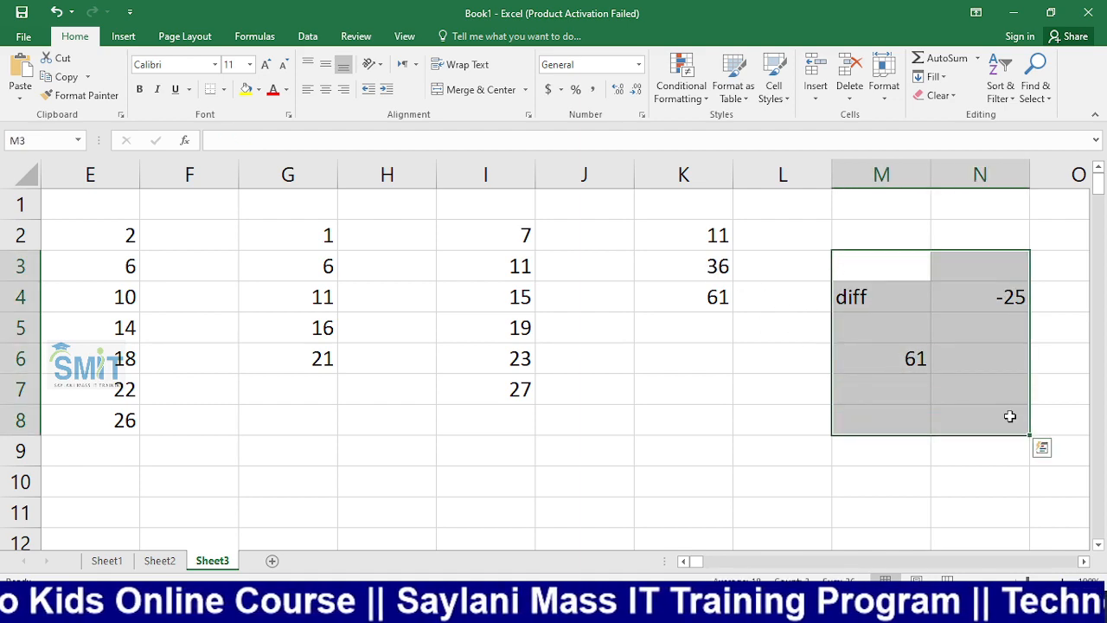
{"action": "key", "text": "Delete"}
{"action": "left_click", "coordinate": [836, 352]}
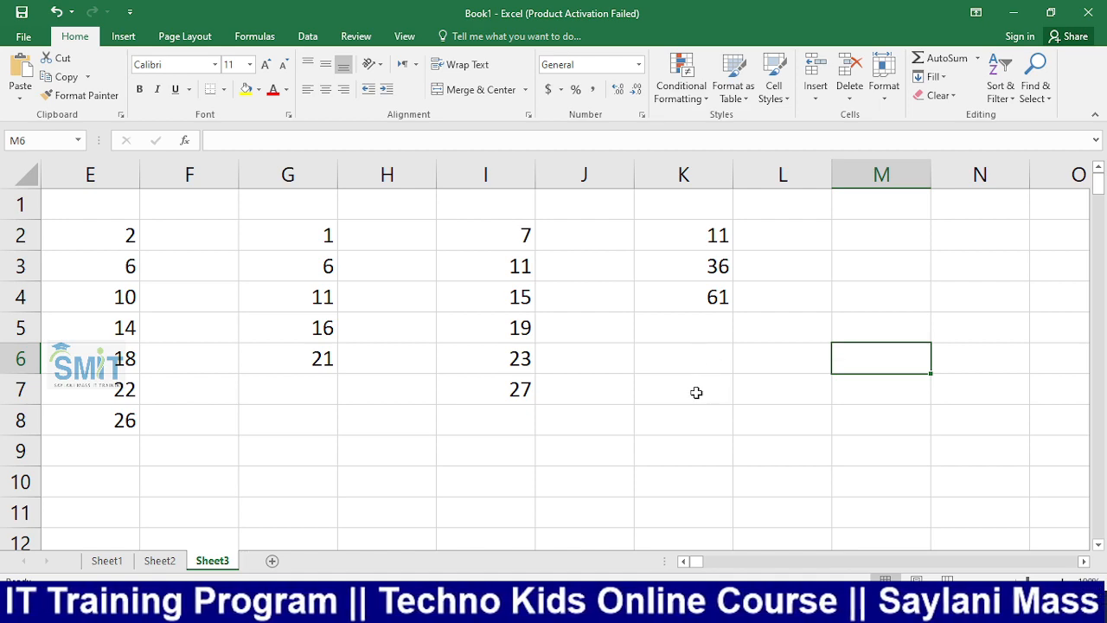
Select the whole worksheet and delete all its contents.
{"action": "left_click", "coordinate": [685, 562]}
{"action": "left_click", "coordinate": [548, 534]}
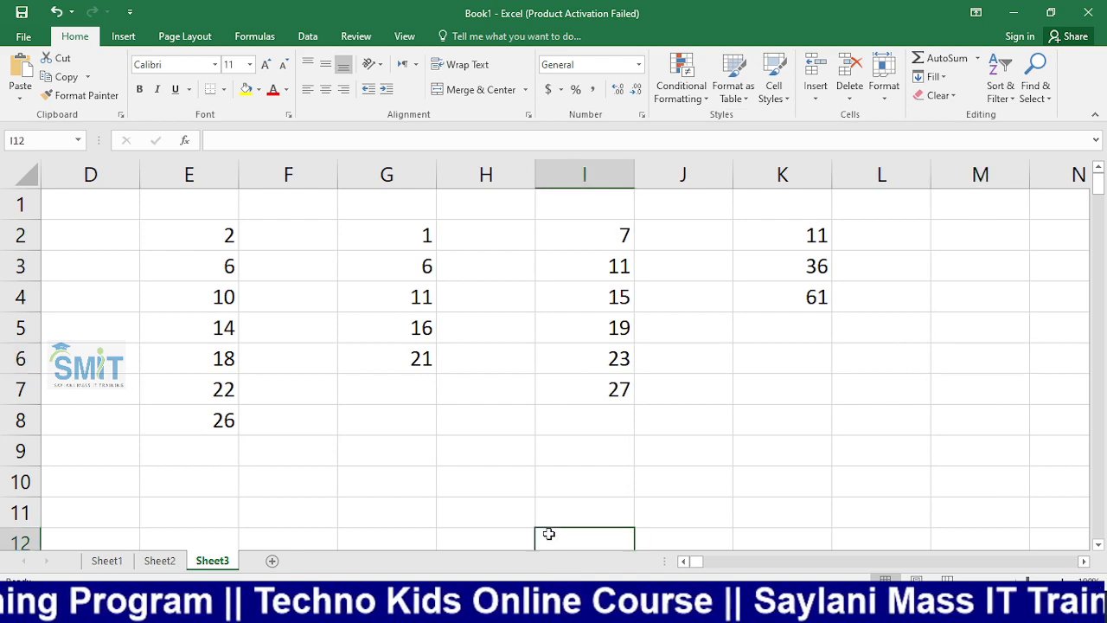
{"action": "key", "text": "ctrl+a"}
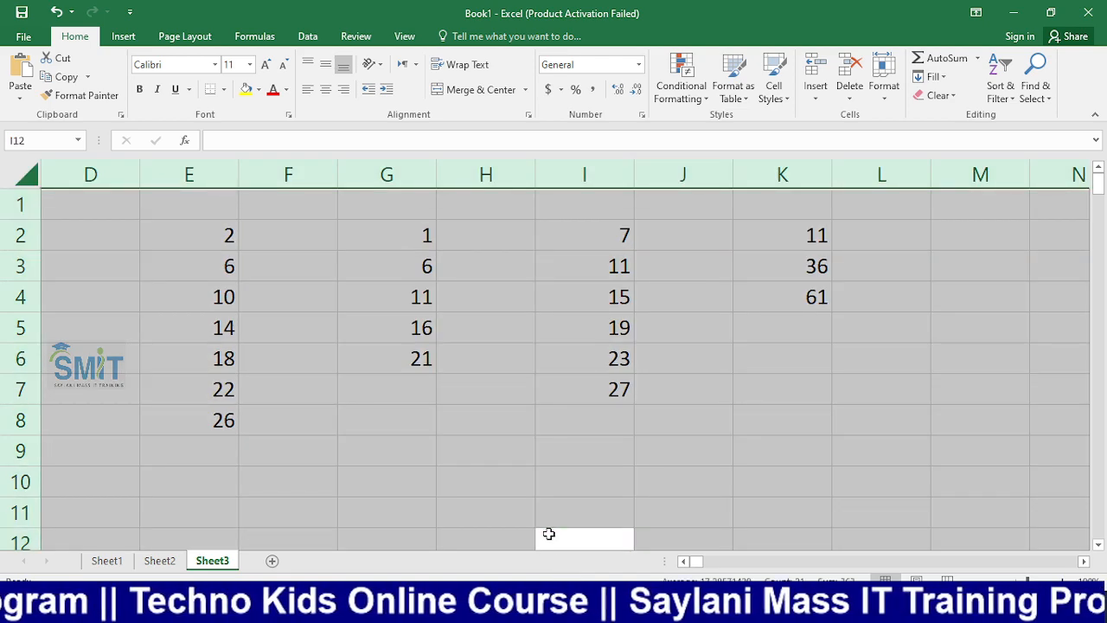
{"action": "key", "text": "Delete"}
{"action": "scroll", "coordinate": [548, 534], "scroll_direction": "down", "scroll_amount": 2}
{"action": "scroll", "coordinate": [265, 401], "scroll_direction": "up", "scroll_amount": 2}
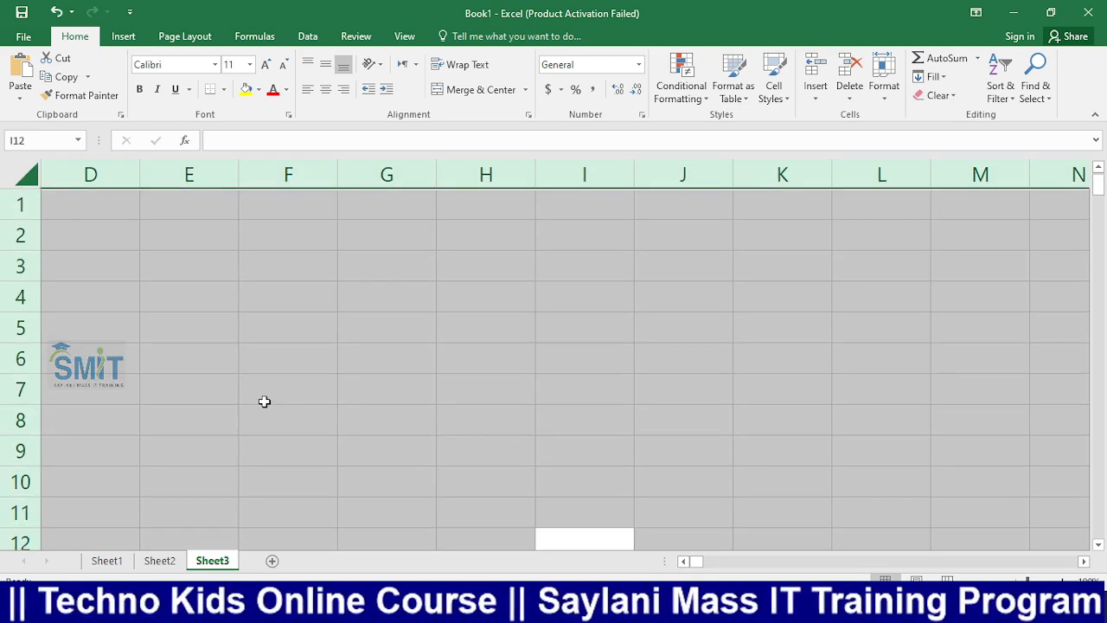
Enter the starting value 11 in cell F3.
{"action": "left_click", "coordinate": [290, 269]}
{"action": "type", "text": "11"}
{"action": "key", "text": "Return"}
{"action": "left_click", "coordinate": [357, 376]}
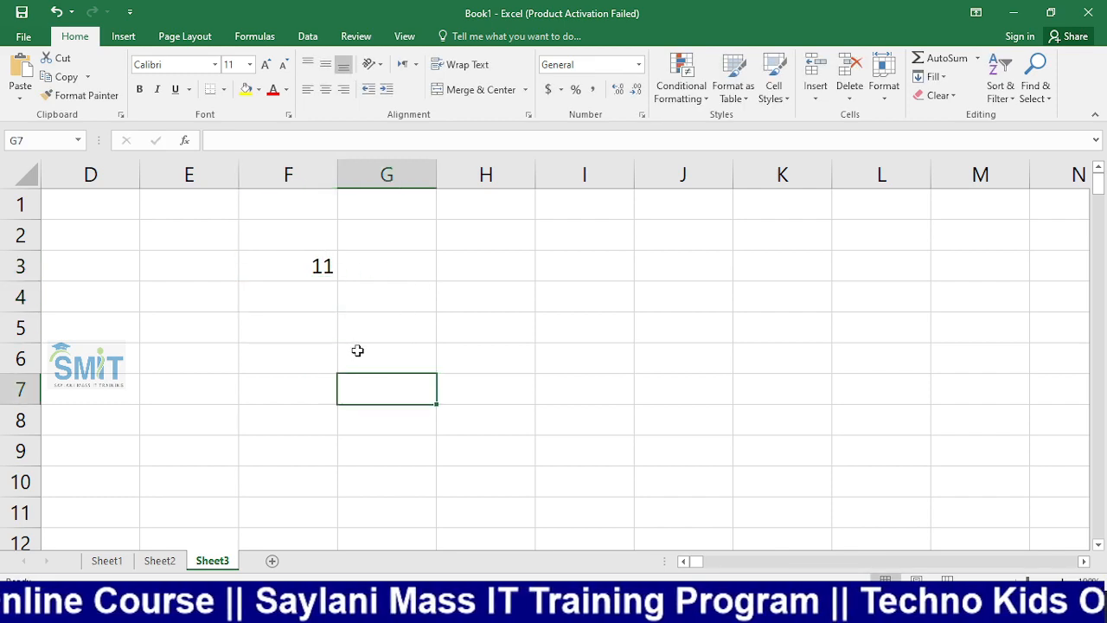
Fill the 11 in F3 down through F9 as identical copies, undoing a first fill to F8.
{"action": "left_click", "coordinate": [312, 266]}
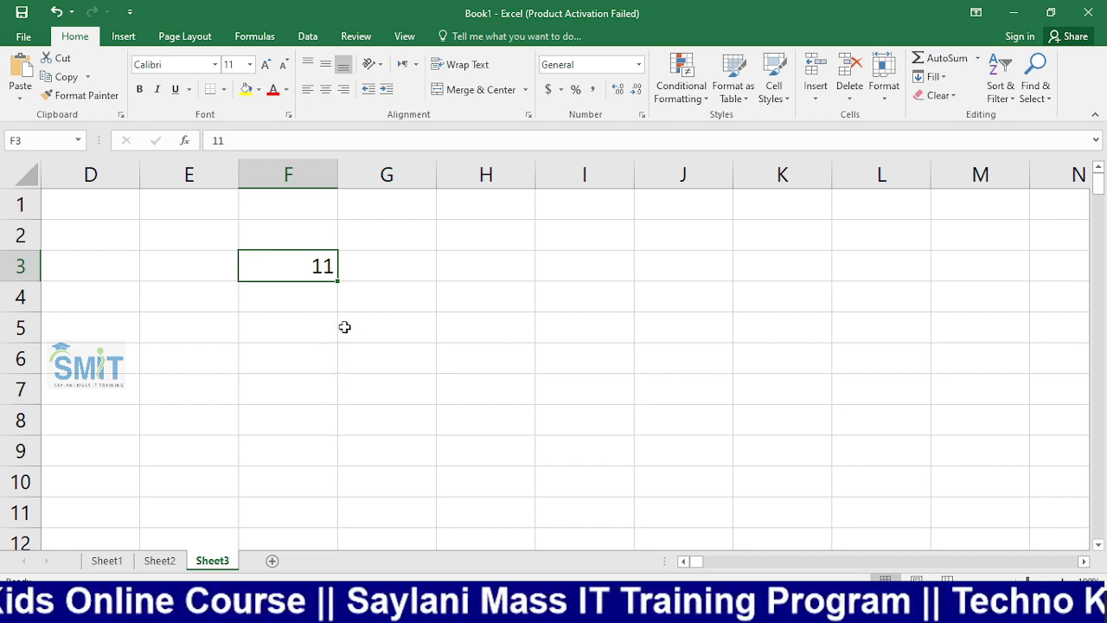
{"action": "left_click", "coordinate": [371, 352]}
{"action": "left_click", "coordinate": [313, 274]}
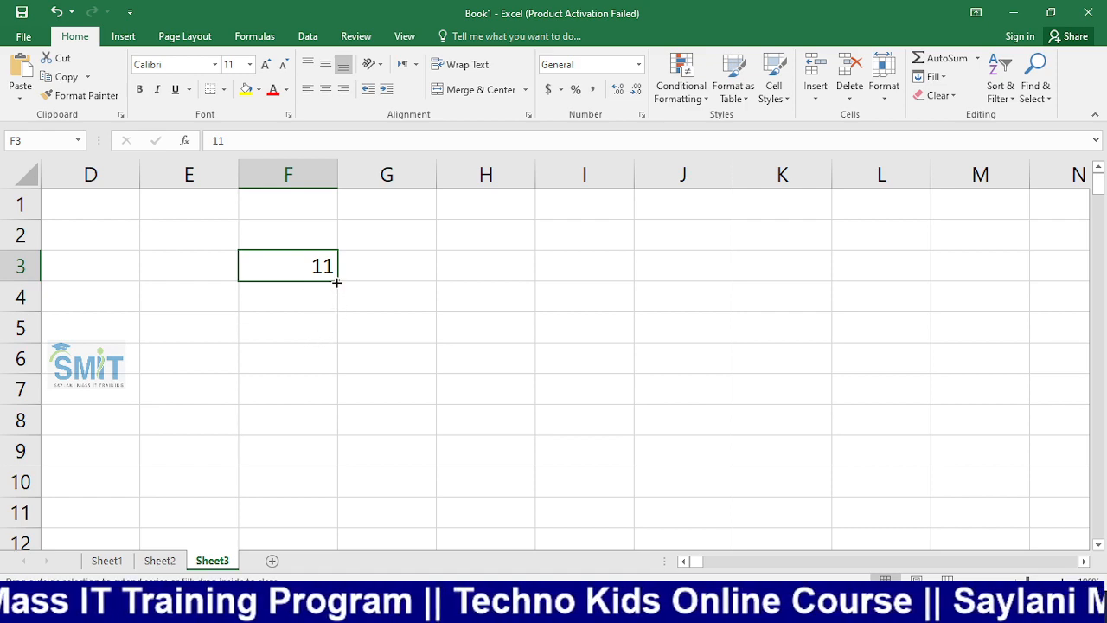
{"action": "left_click_drag", "start_coordinate": [337, 282], "coordinate": [329, 445]}
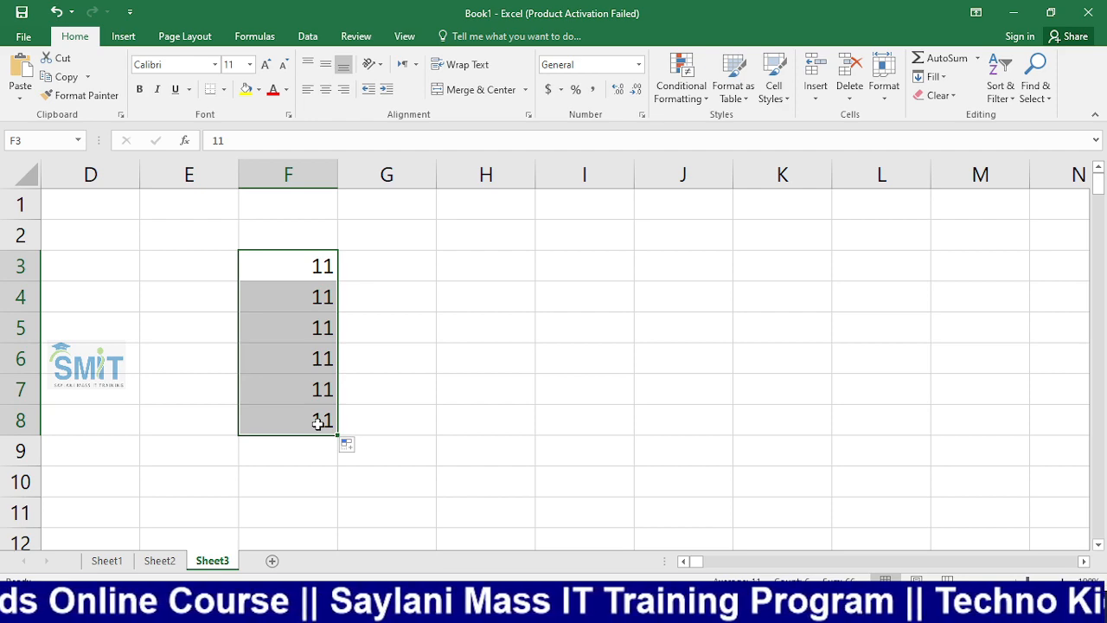
{"action": "key", "text": "ctrl+z"}
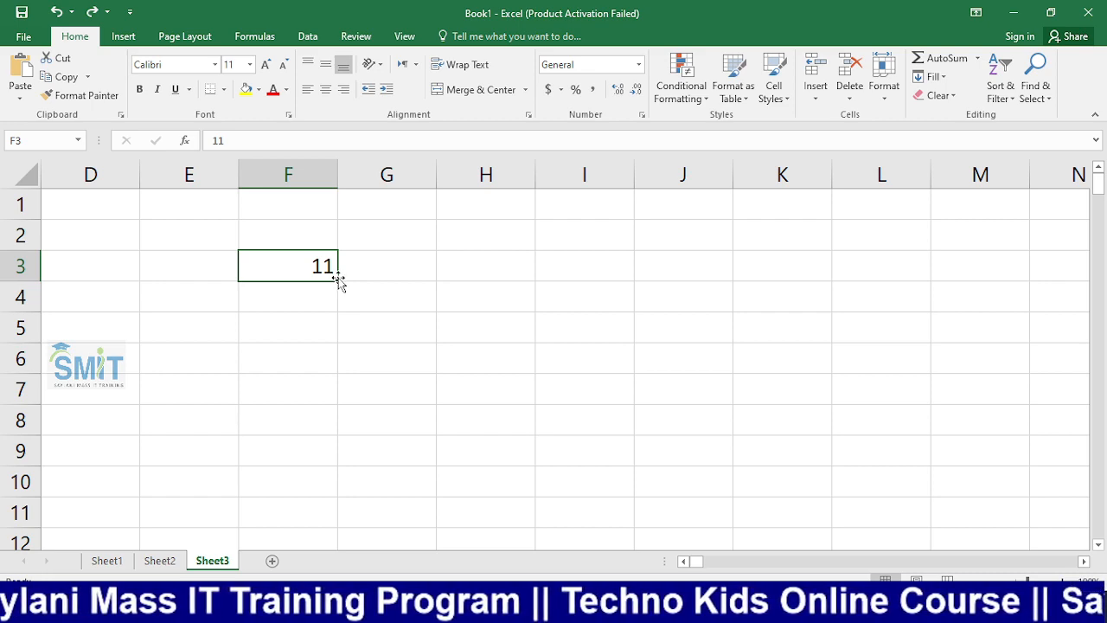
{"action": "left_click_drag", "start_coordinate": [338, 284], "coordinate": [326, 458]}
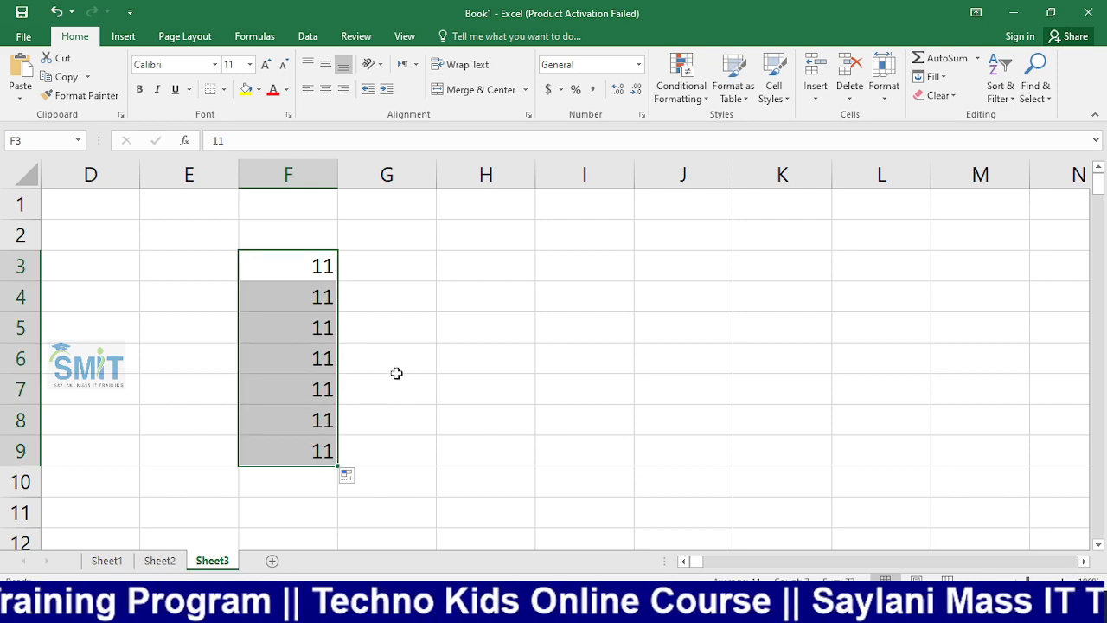
Enter 11 in H3 and fill it down as an increasing series to 17 in H9.
{"action": "left_click", "coordinate": [485, 257]}
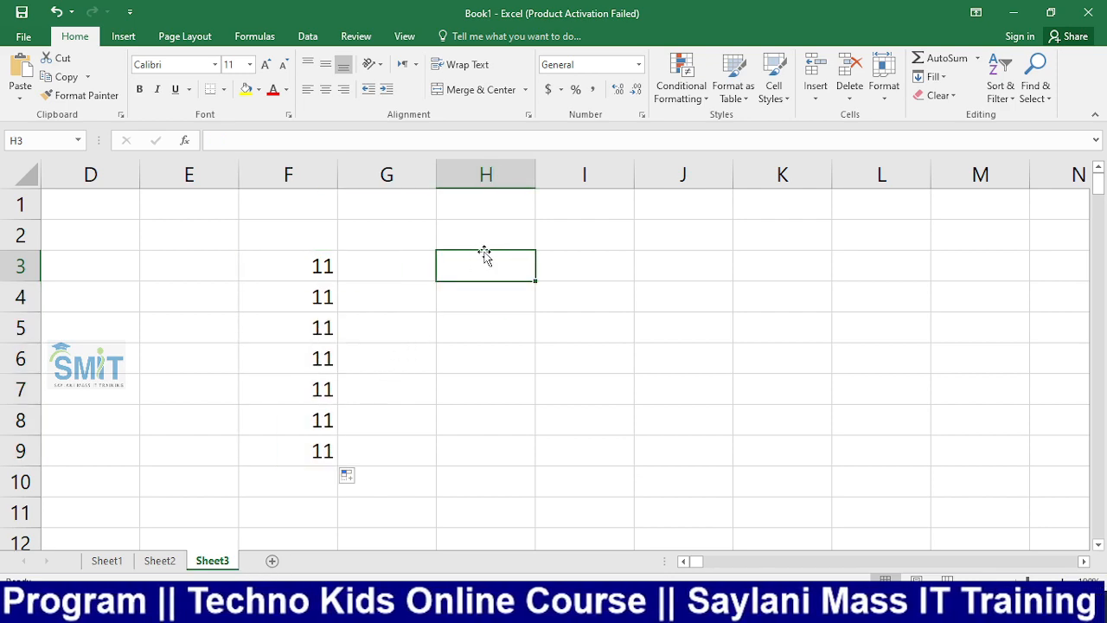
{"action": "type", "text": "11"}
{"action": "key", "text": "Return"}
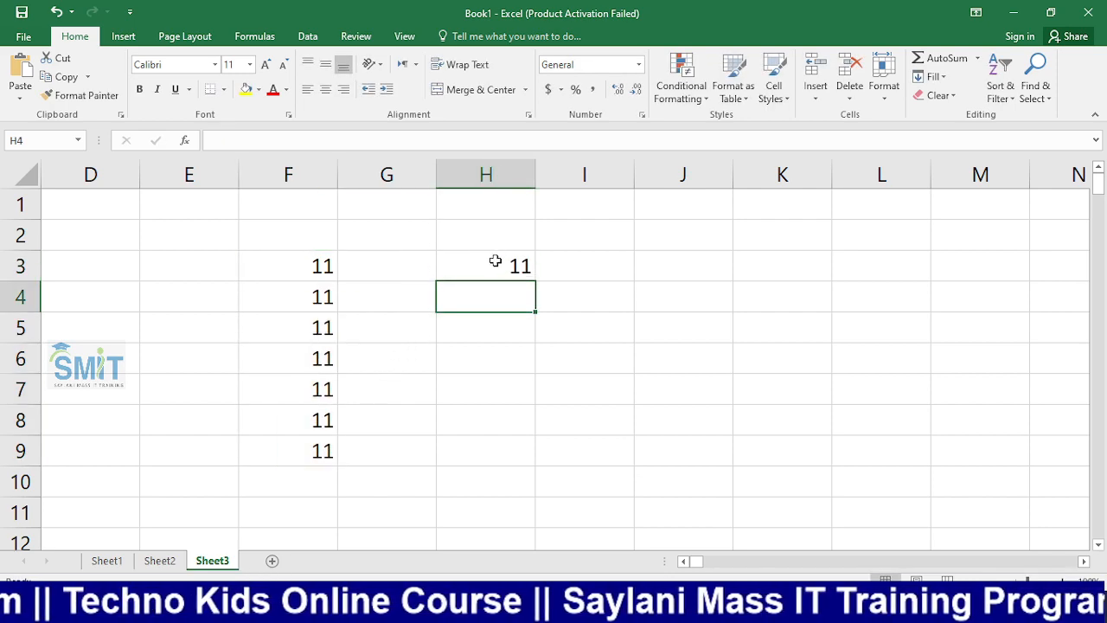
{"action": "left_click", "coordinate": [495, 261]}
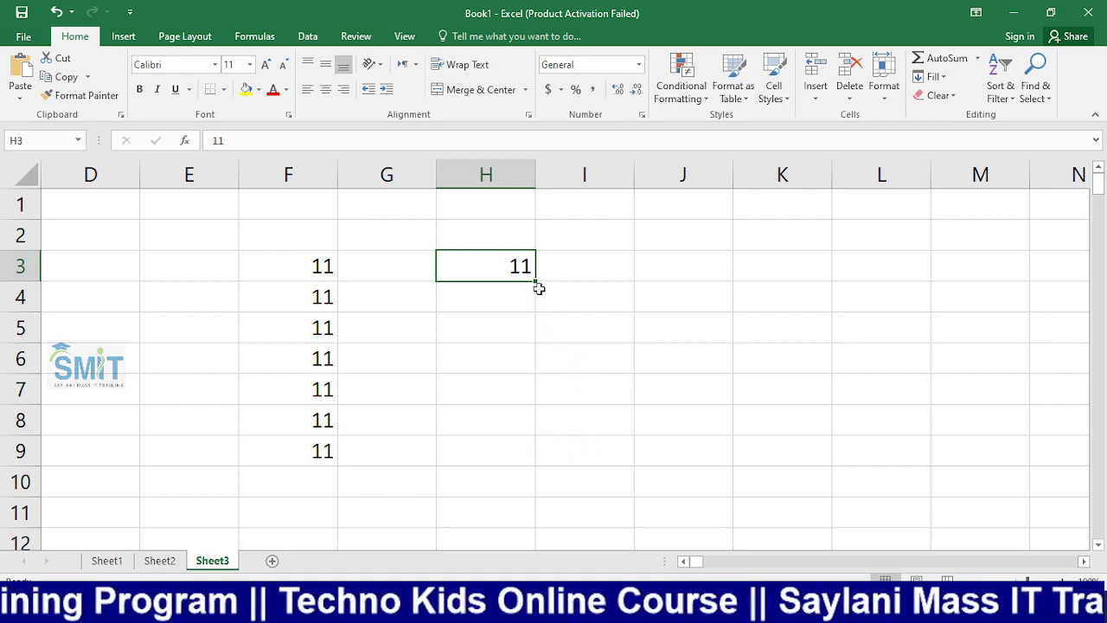
{"action": "left_click_drag", "start_coordinate": [538, 279], "coordinate": [525, 463]}
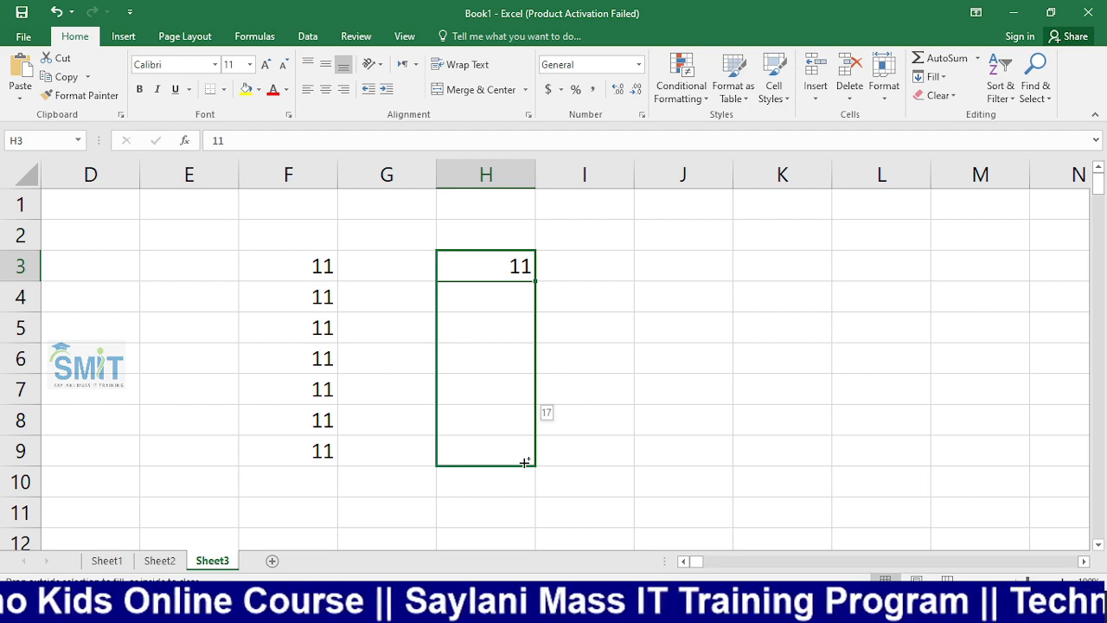
{"action": "left_click_drag", "start_coordinate": [525, 462], "coordinate": [523, 462]}
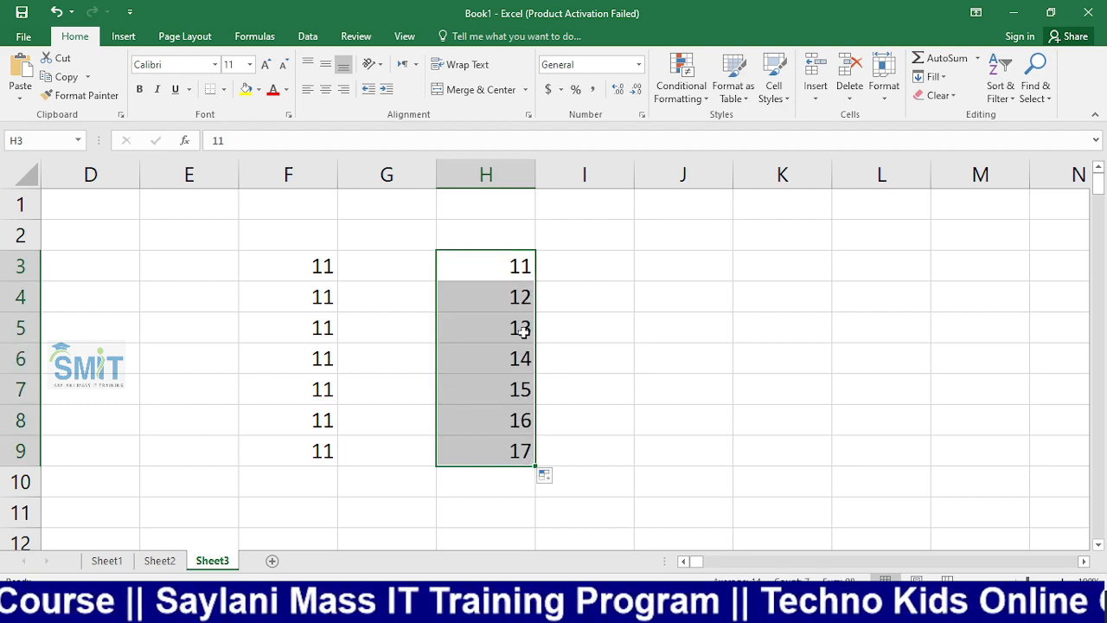
Enter 11 in J3 and fill it down through J9 as identical copies.
{"action": "left_click", "coordinate": [671, 268]}
{"action": "type", "text": "11"}
{"action": "key", "text": "Return"}
{"action": "left_click", "coordinate": [667, 269]}
{"action": "left_click_drag", "start_coordinate": [732, 281], "coordinate": [714, 463]}
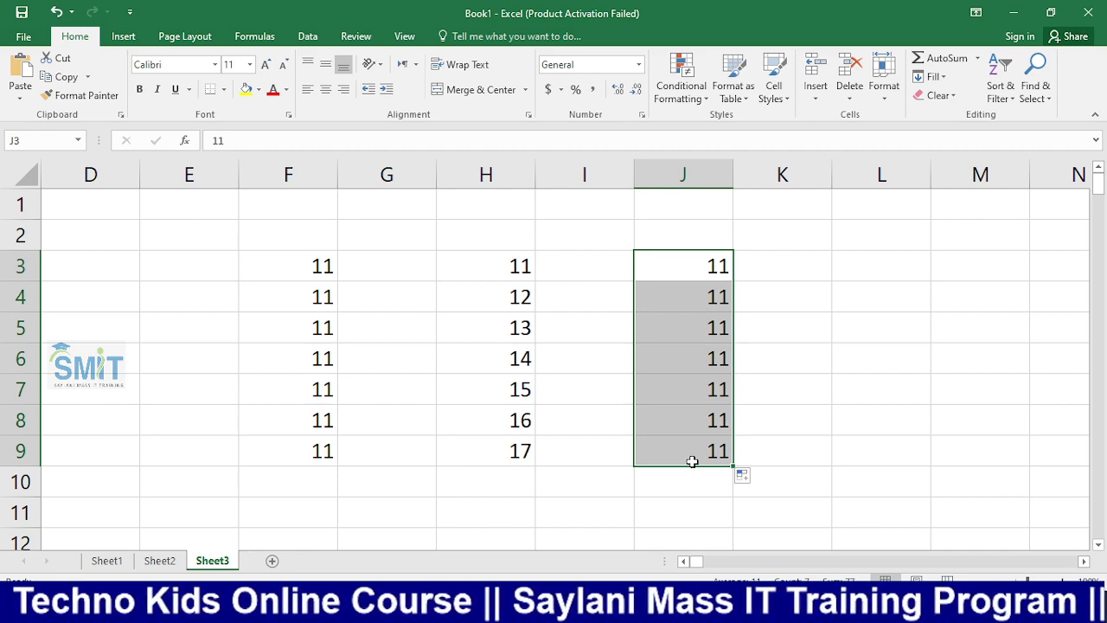
Clear the three filled columns by deleting the contents of F2:K10.
{"action": "left_click_drag", "start_coordinate": [289, 243], "coordinate": [752, 468]}
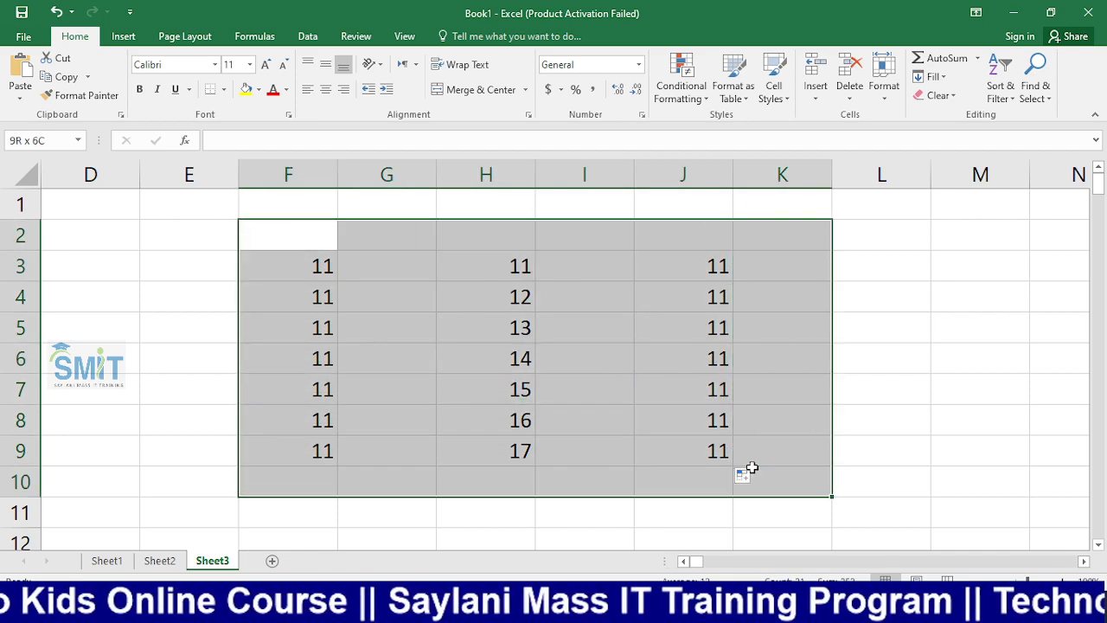
{"action": "key", "text": "Delete"}
Enter 5 in E3 and 9 in E4.
{"action": "left_click", "coordinate": [205, 263]}
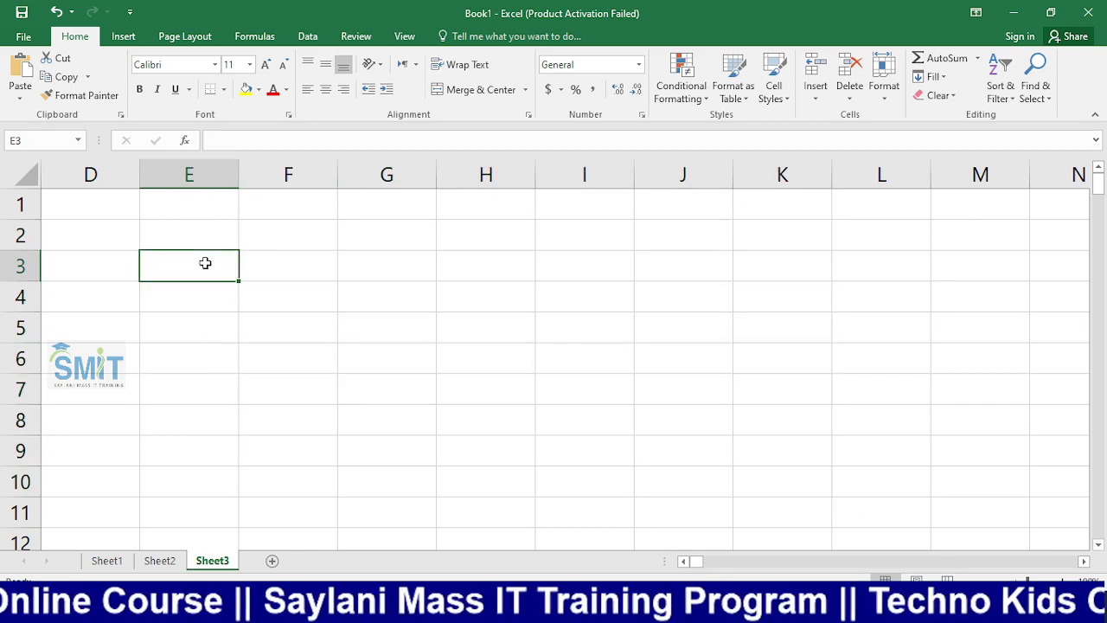
{"action": "type", "text": "5"}
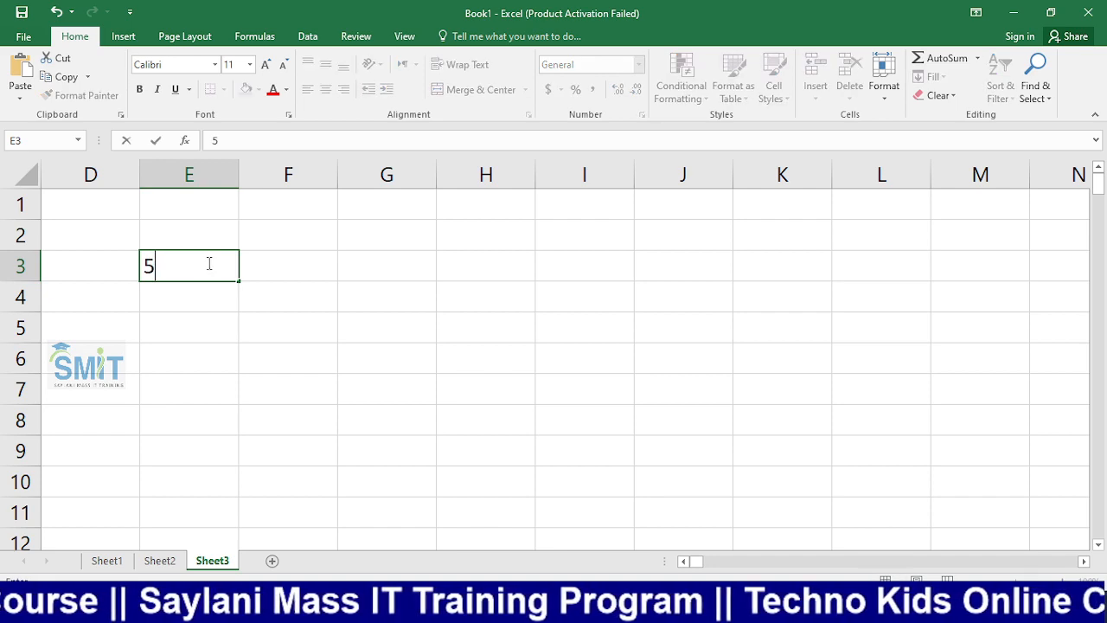
{"action": "key", "text": "Return"}
{"action": "type", "text": "2"}
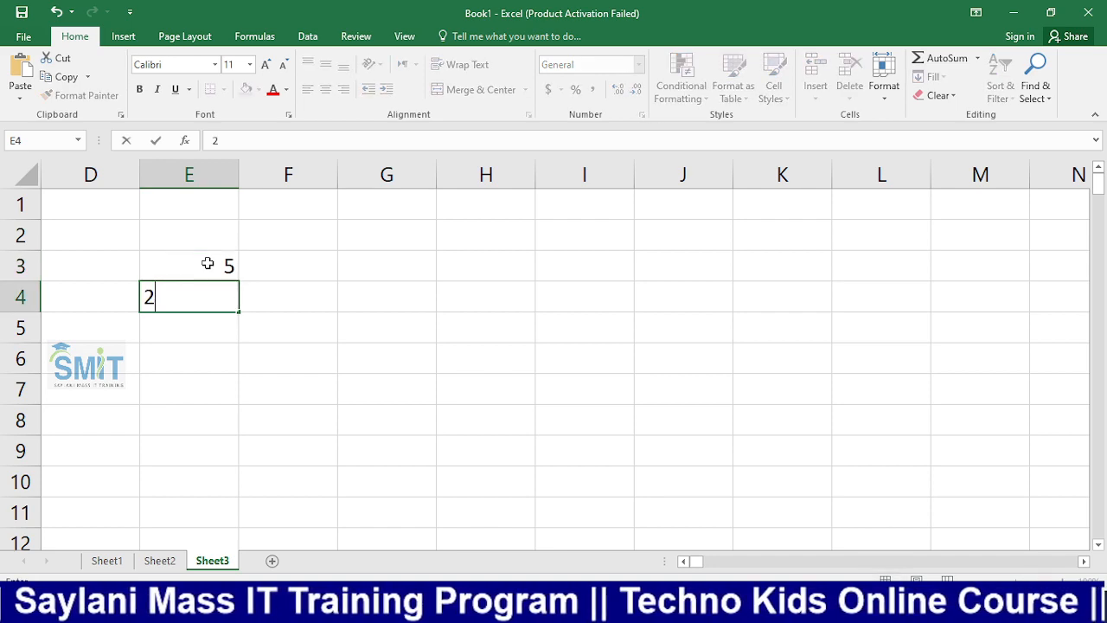
{"action": "key", "text": "BackSpace"}
{"action": "type", "text": "9"}
{"action": "key", "text": "Return"}
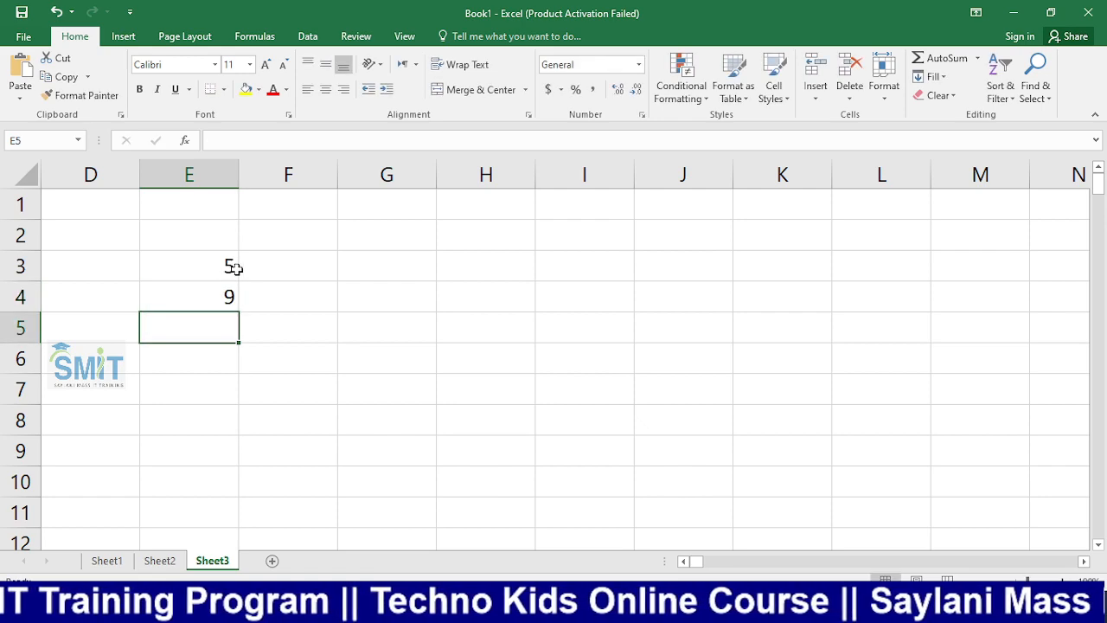
Select E3:E4, E3:I4 and E3:J4 in turn to trace the horizontal fill direction.
{"action": "left_click_drag", "start_coordinate": [203, 260], "coordinate": [205, 302]}
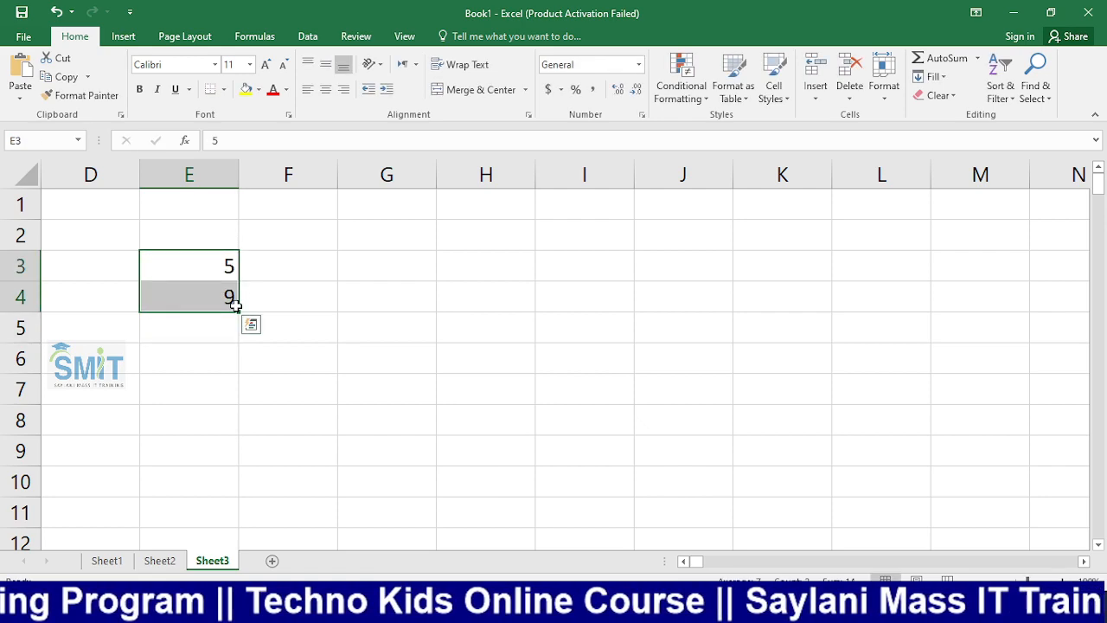
{"action": "left_click", "coordinate": [199, 264]}
{"action": "left_click_drag", "start_coordinate": [200, 264], "coordinate": [588, 299]}
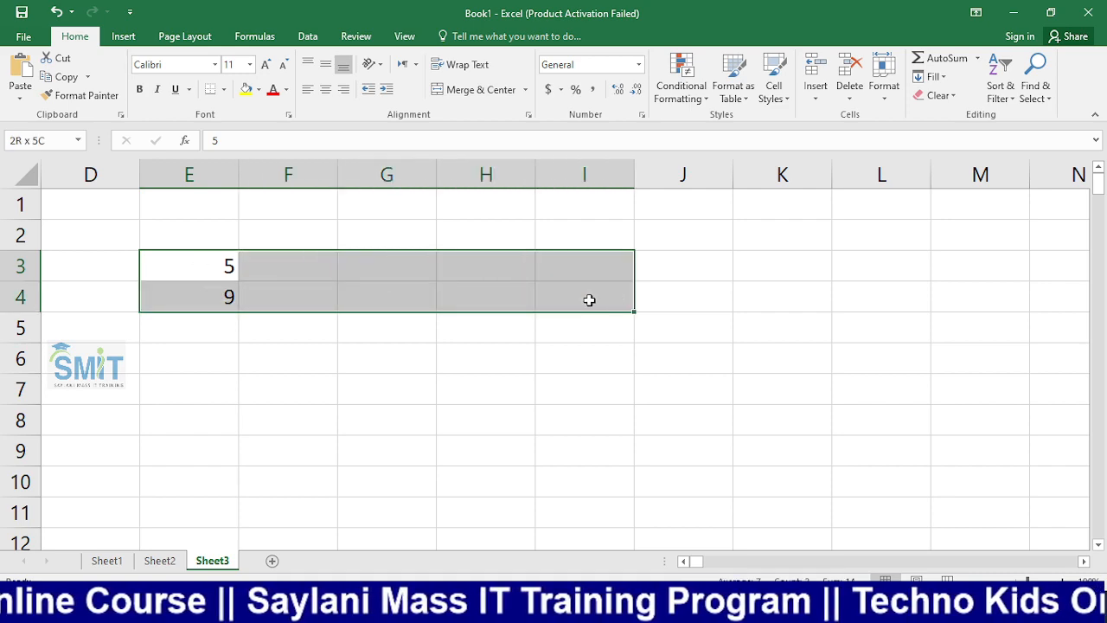
{"action": "left_click", "coordinate": [498, 363]}
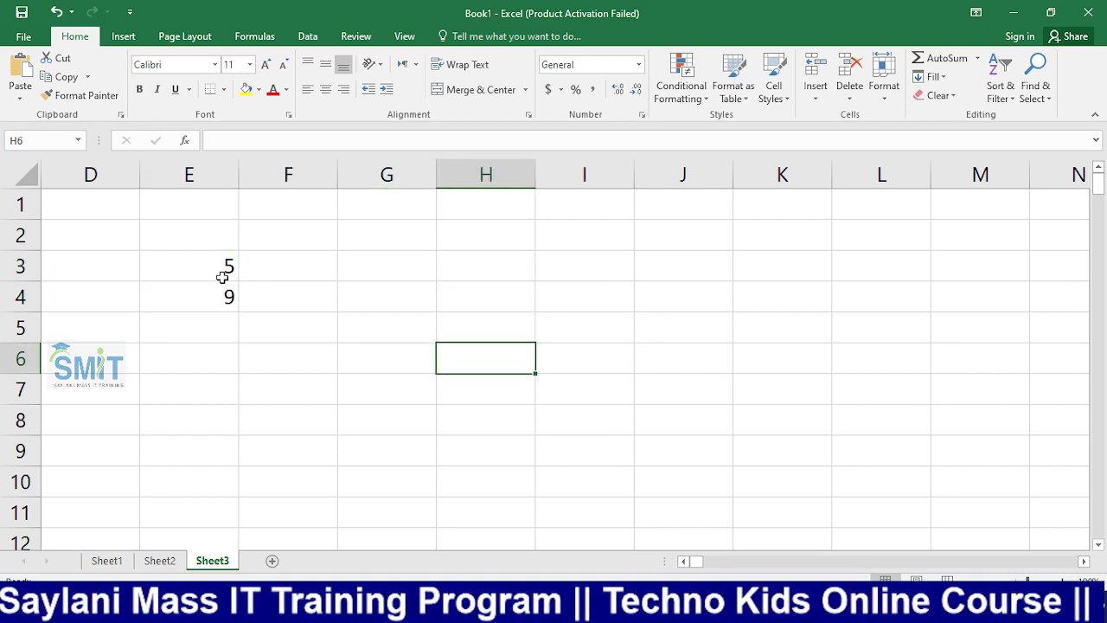
{"action": "left_click", "coordinate": [222, 265]}
{"action": "left_click_drag", "start_coordinate": [220, 283], "coordinate": [641, 295]}
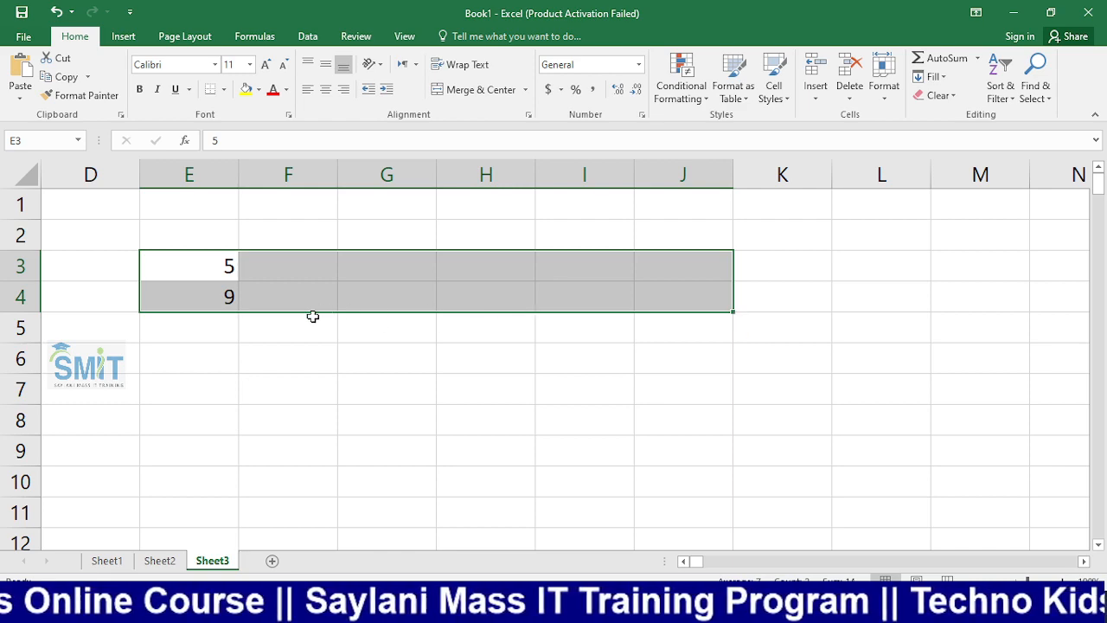
{"action": "left_click", "coordinate": [287, 349]}
Select E3:E4 and fill both values across to column K as identical copies.
{"action": "left_click_drag", "start_coordinate": [223, 266], "coordinate": [372, 263]}
{"action": "left_click", "coordinate": [358, 300]}
{"action": "left_click", "coordinate": [266, 261]}
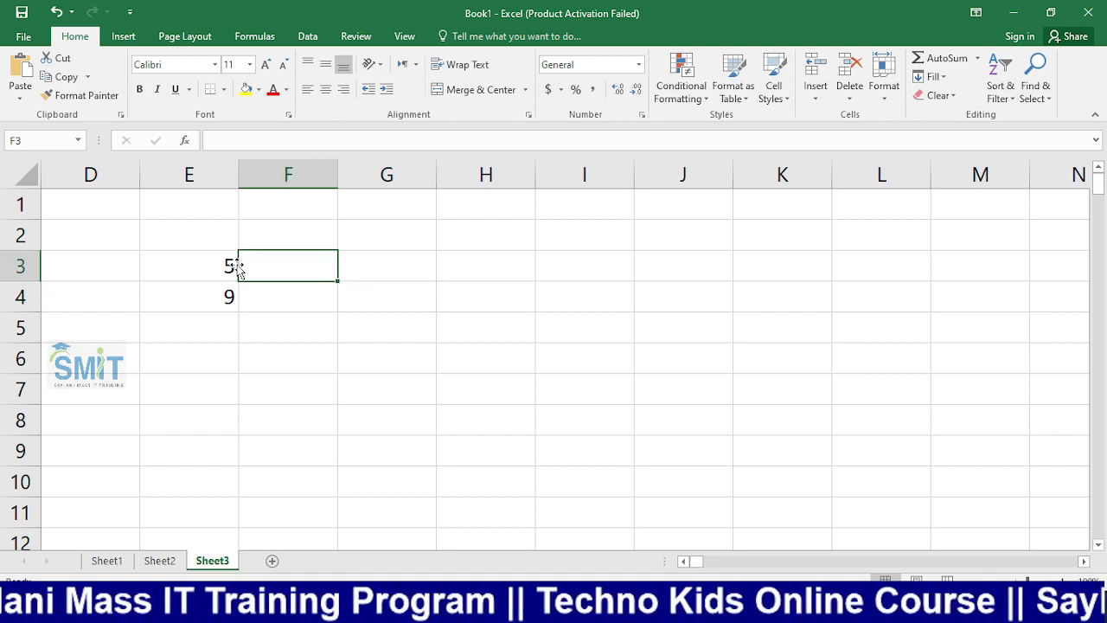
{"action": "left_click", "coordinate": [272, 297]}
{"action": "left_click", "coordinate": [241, 265]}
{"action": "left_click_drag", "start_coordinate": [226, 261], "coordinate": [234, 307]}
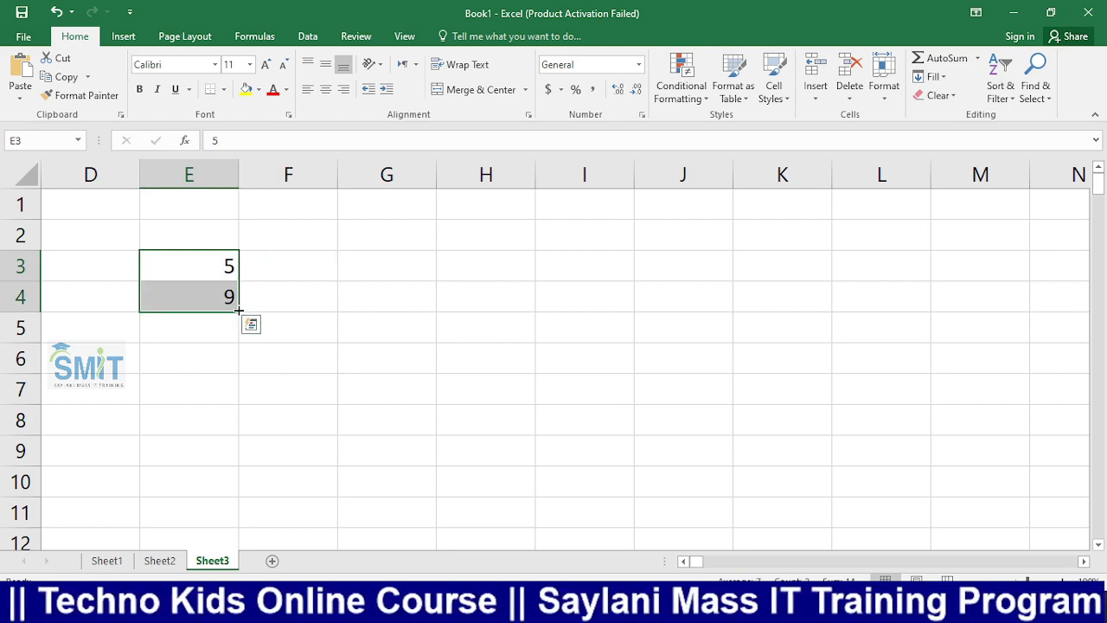
{"action": "left_click_drag", "start_coordinate": [239, 310], "coordinate": [803, 322]}
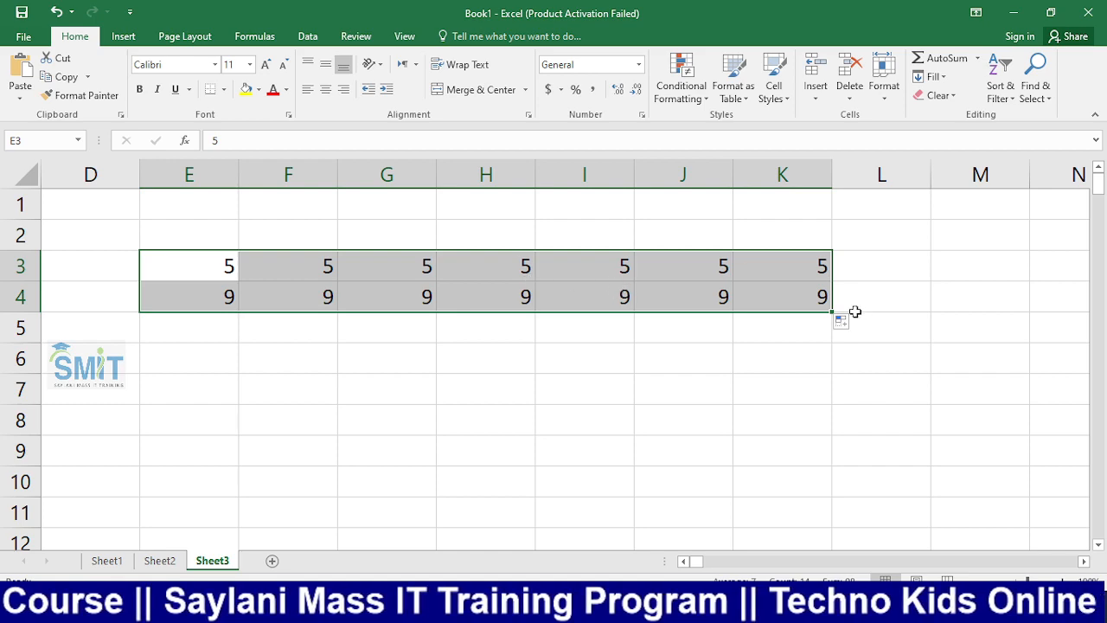
Select E3:E4 and extend its vertical pattern down column E to row 7 as an increasing series.
{"action": "left_click", "coordinate": [638, 421]}
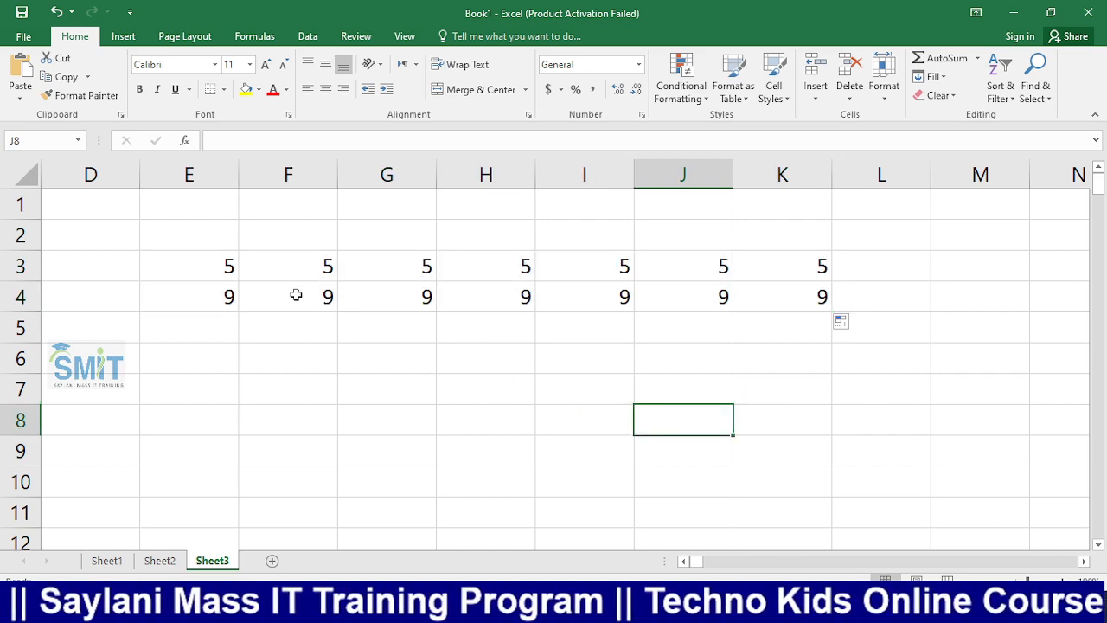
{"action": "left_click_drag", "start_coordinate": [231, 269], "coordinate": [221, 297]}
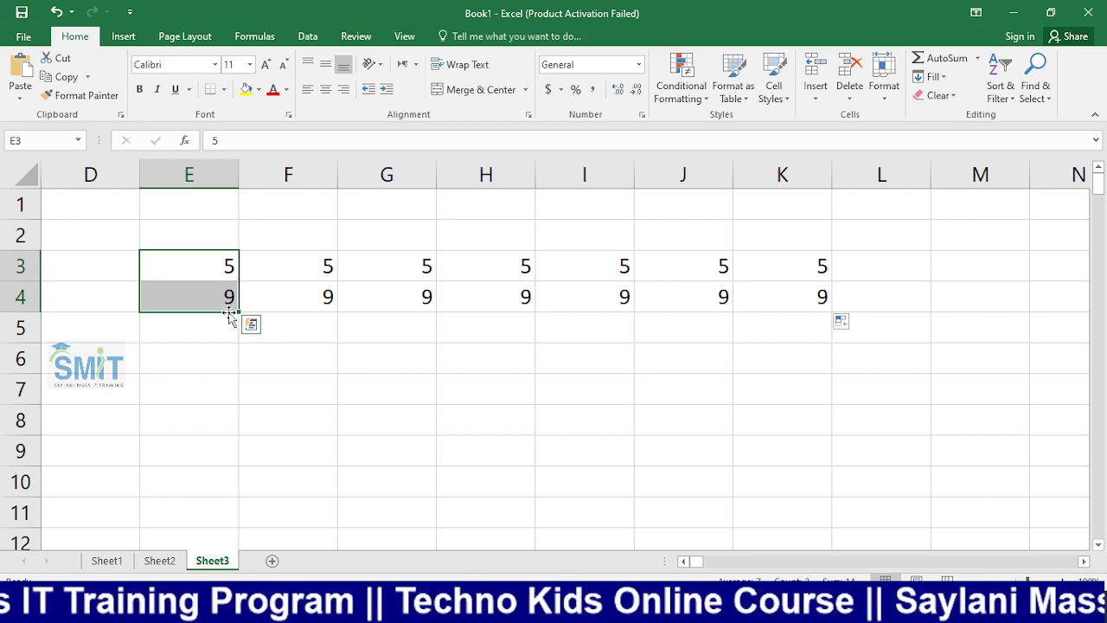
{"action": "left_click_drag", "start_coordinate": [239, 312], "coordinate": [231, 416]}
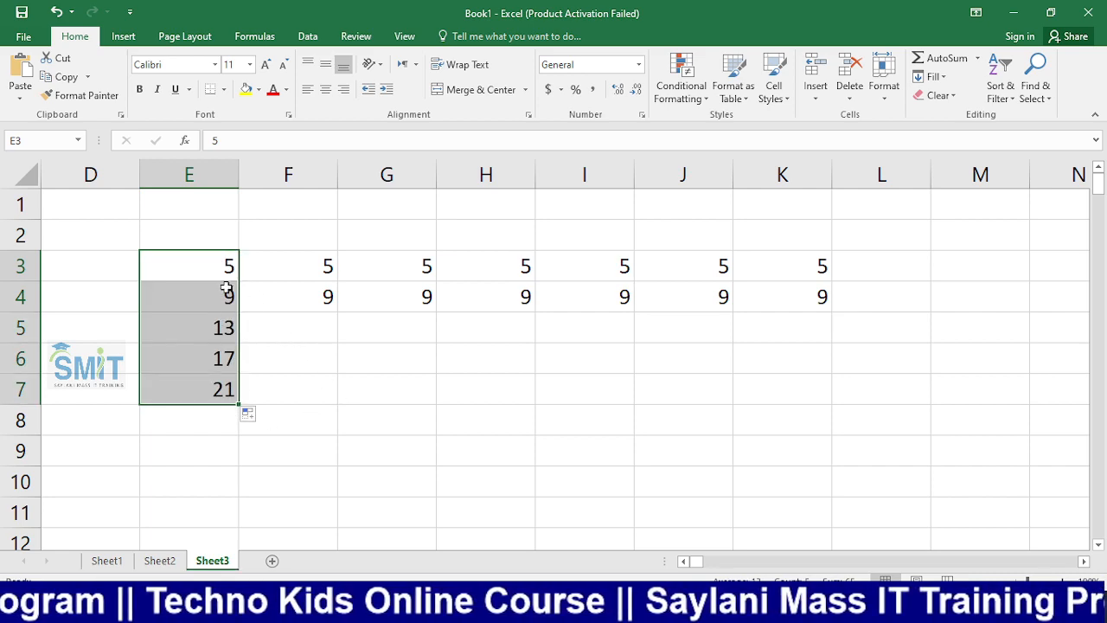
{"action": "left_click", "coordinate": [269, 375]}
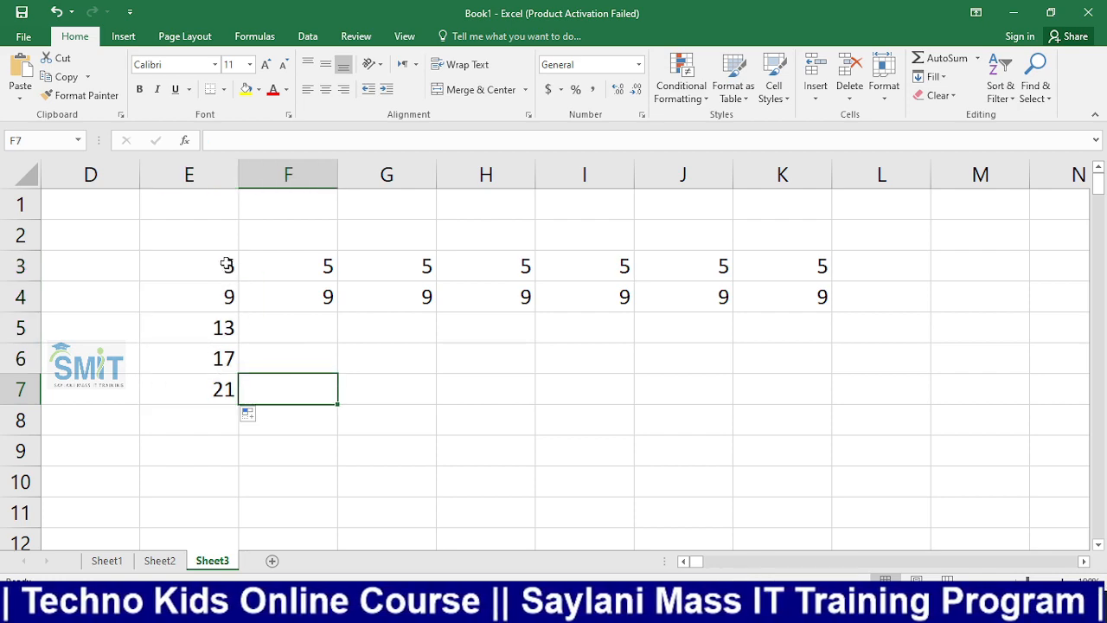
Select the starting pair E3:E4 again, followed by the whole surrounding data block E2:K7.
{"action": "left_click_drag", "start_coordinate": [229, 265], "coordinate": [228, 294]}
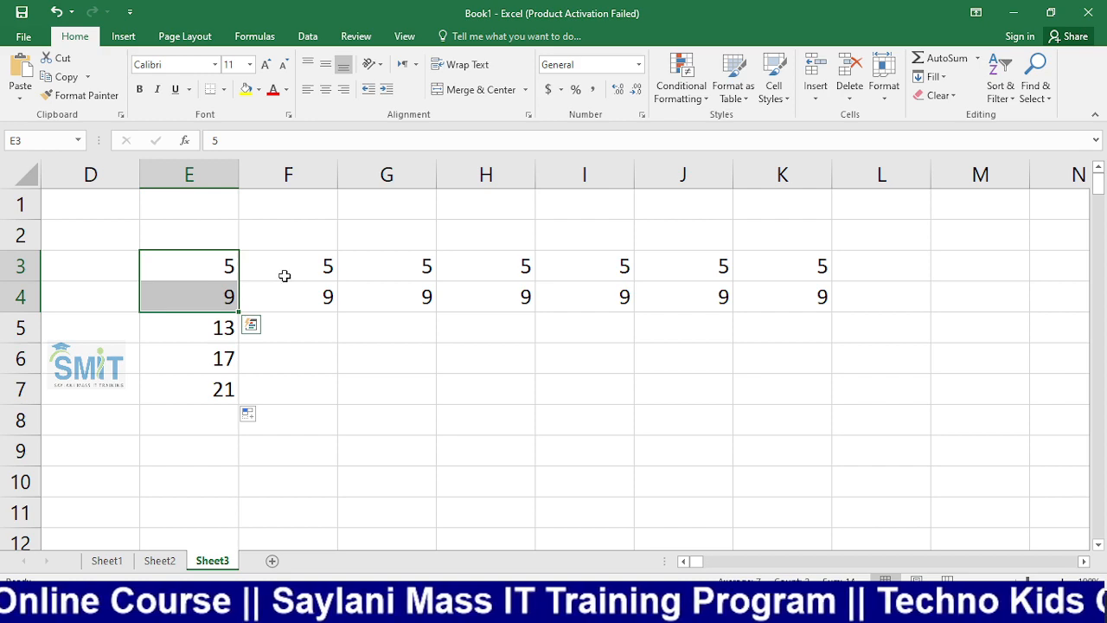
{"action": "left_click", "coordinate": [267, 361]}
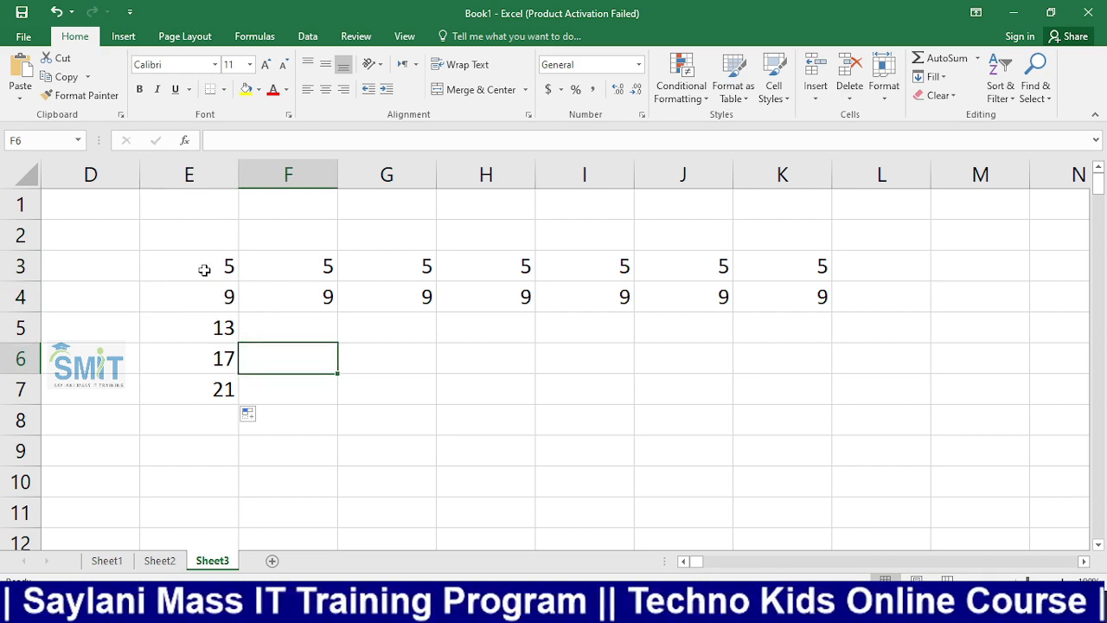
{"action": "left_click", "coordinate": [184, 225]}
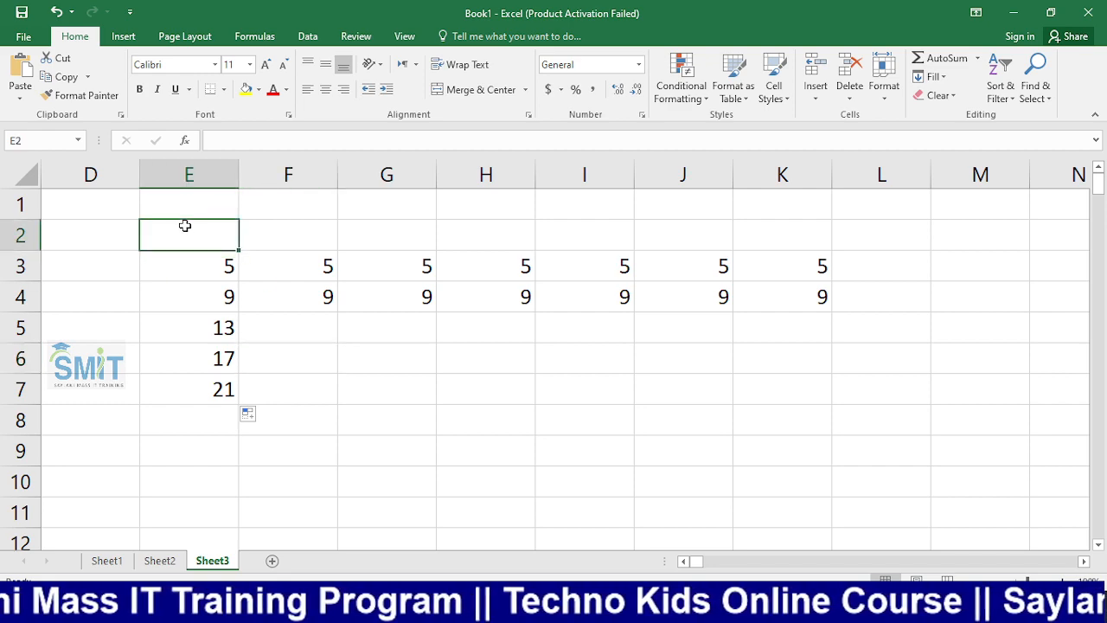
{"action": "key", "text": "ctrl+a"}
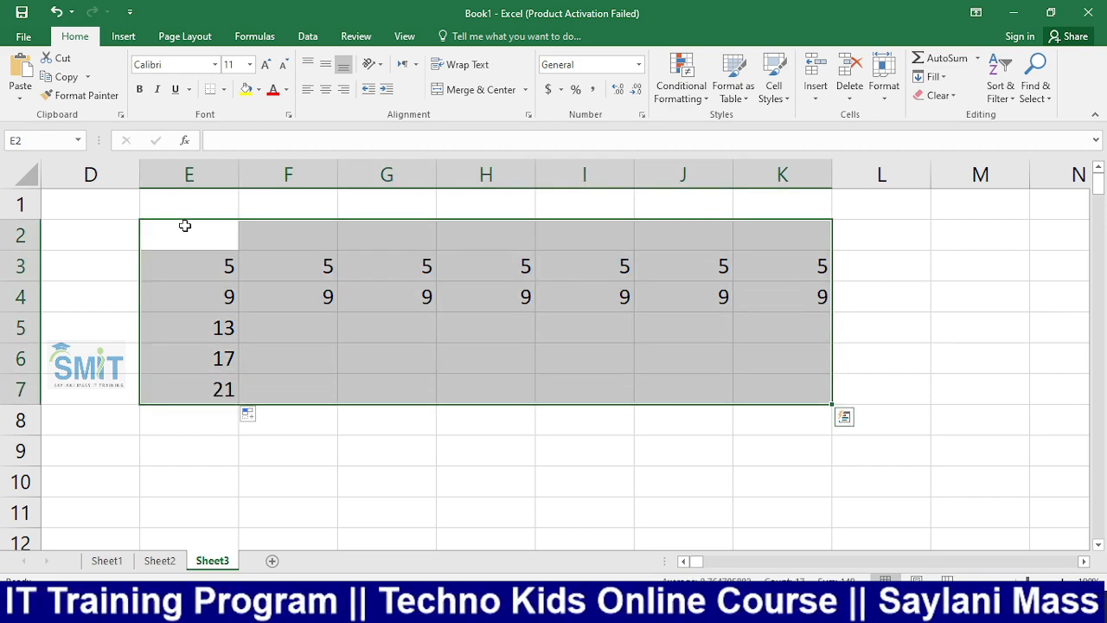
{"action": "key", "text": "Return"}
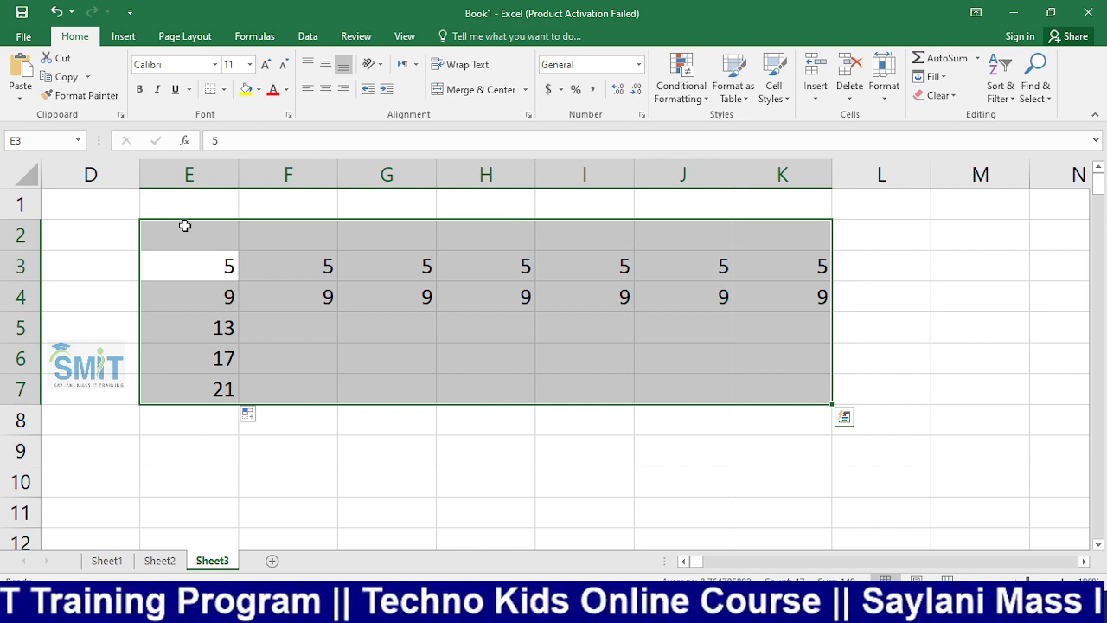
Switch to OBS, mute and unmute the Mic/Aux audio, and change the active scene to Camera.
{"action": "key", "text": "alt+Tab"}
{"action": "left_click", "coordinate": [733, 433]}
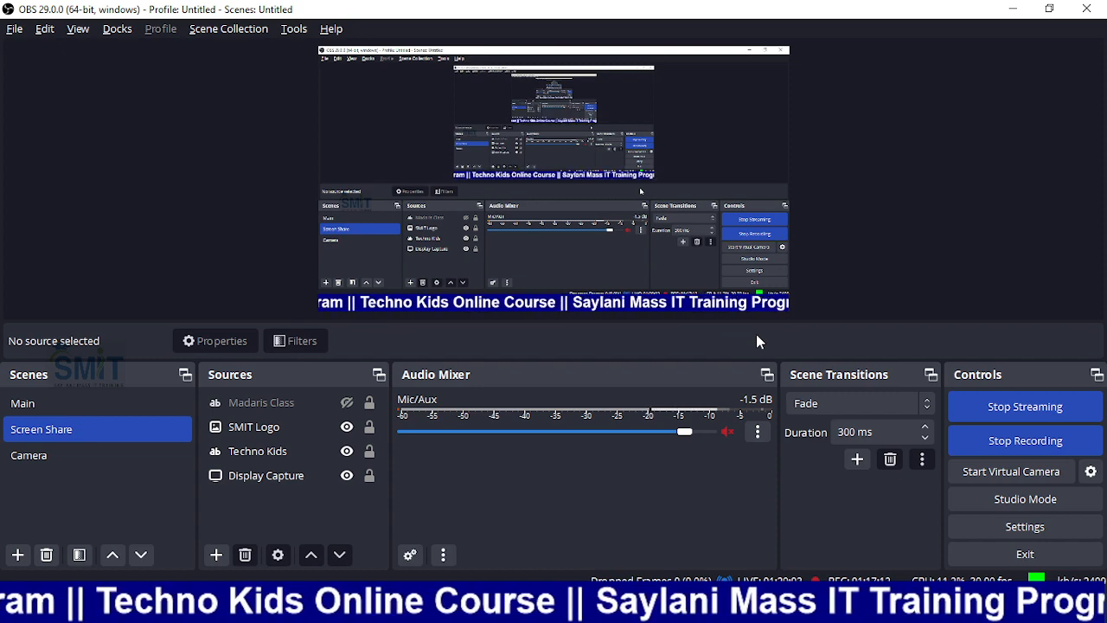
{"action": "left_click", "coordinate": [727, 433]}
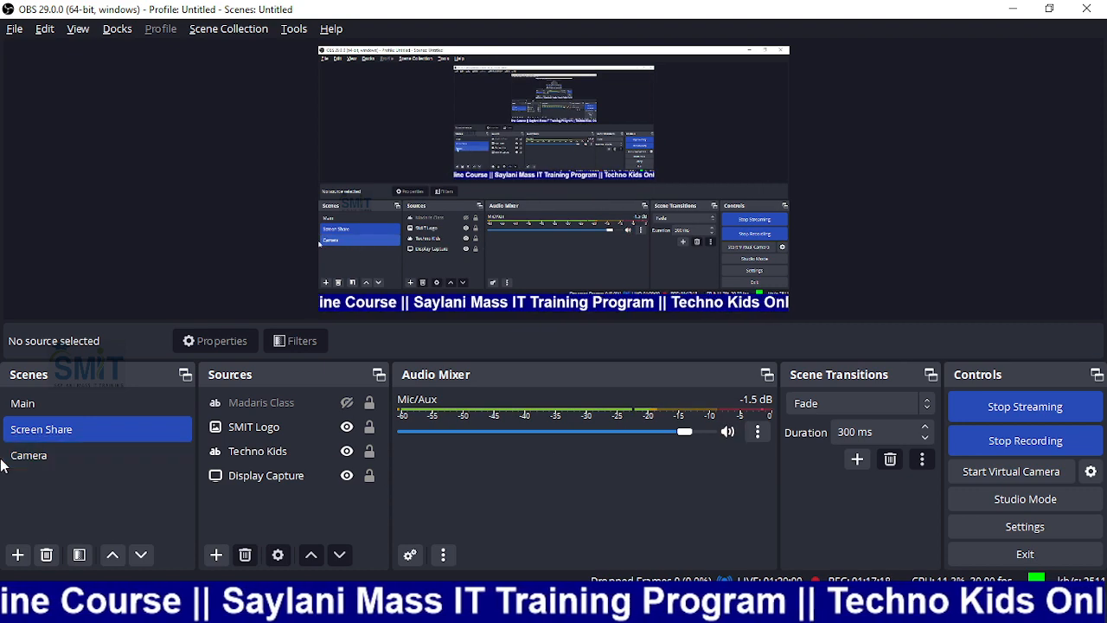
{"action": "left_click", "coordinate": [39, 460]}
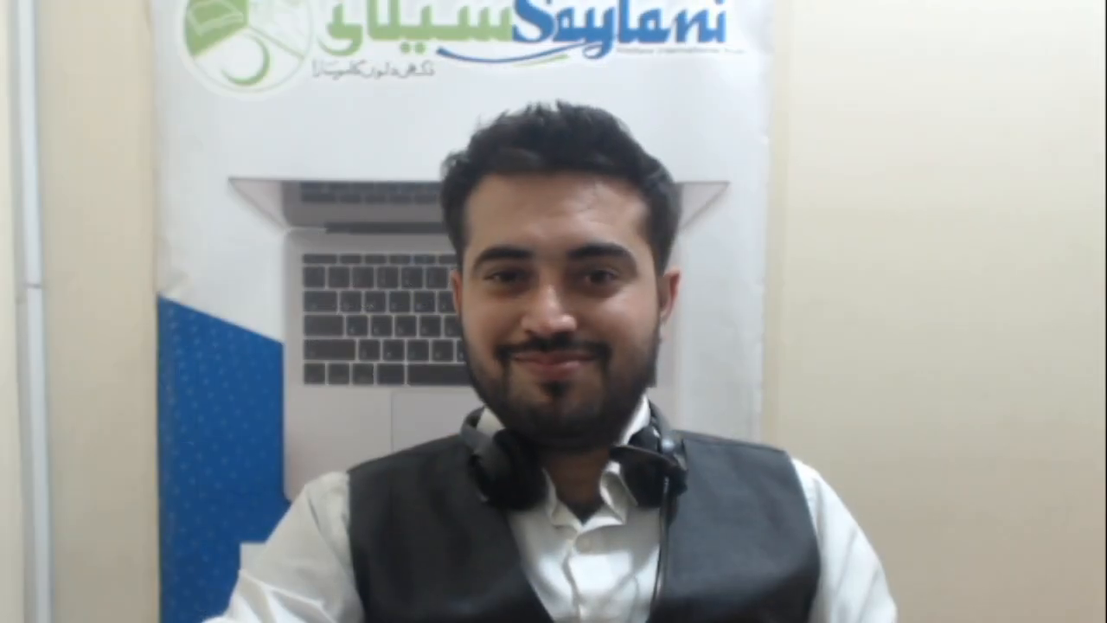
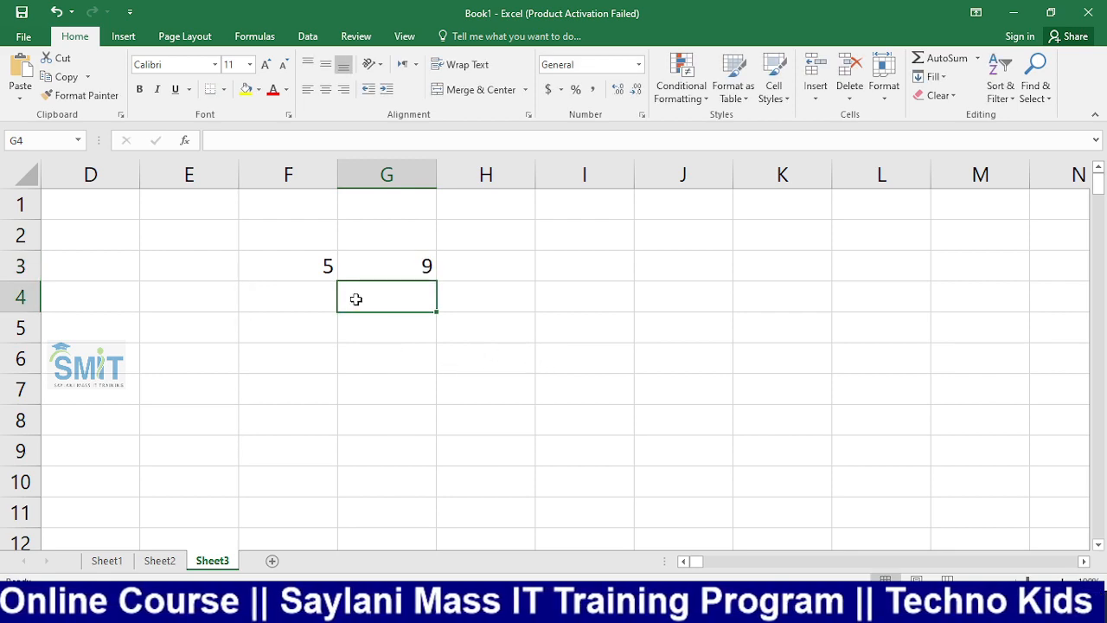
Select F3:G3 and extend its horizontal pattern across row 3 to column I as an increasing series.
{"action": "left_click_drag", "start_coordinate": [302, 259], "coordinate": [439, 275]}
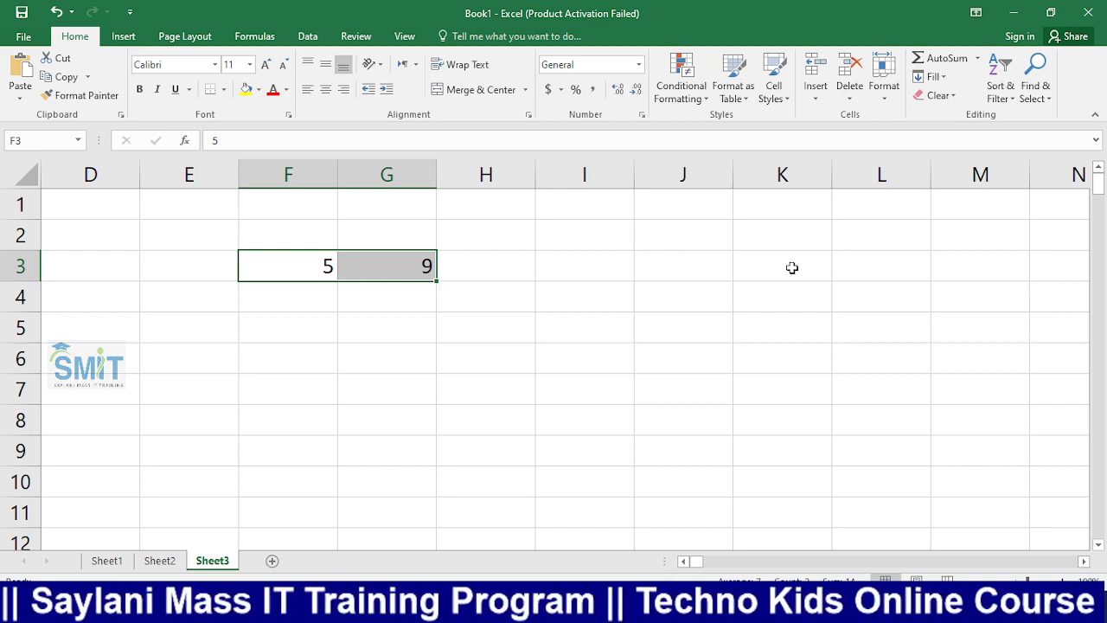
{"action": "left_click_drag", "start_coordinate": [425, 259], "coordinate": [746, 264]}
{"action": "left_click", "coordinate": [635, 322]}
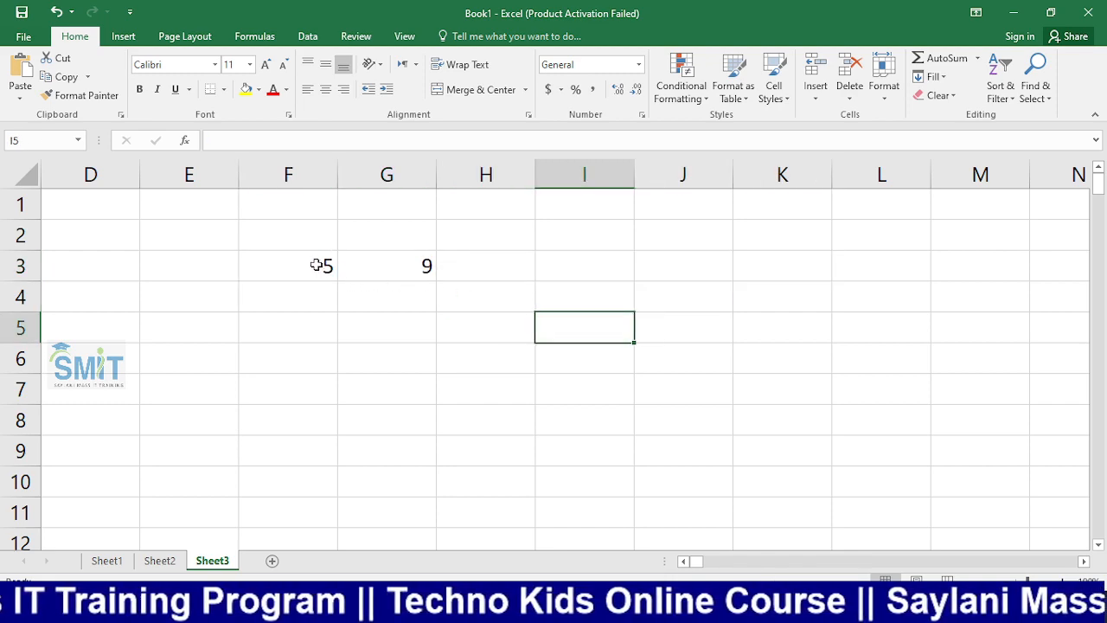
{"action": "left_click_drag", "start_coordinate": [320, 265], "coordinate": [420, 267]}
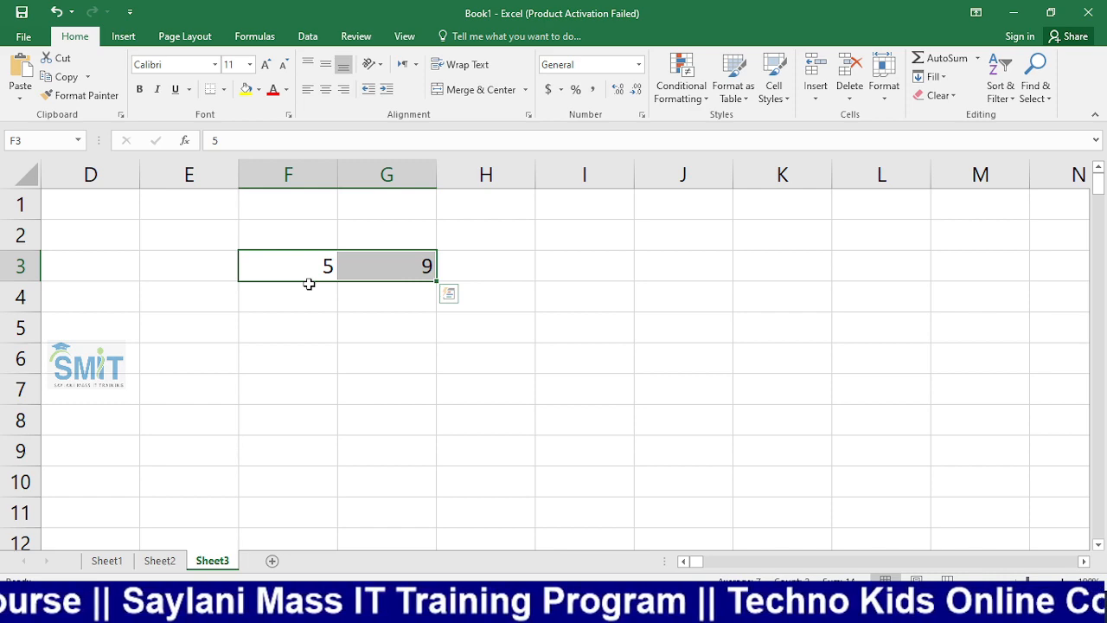
{"action": "left_click", "coordinate": [319, 292]}
{"action": "left_click_drag", "start_coordinate": [323, 265], "coordinate": [664, 283]}
{"action": "left_click", "coordinate": [639, 379]}
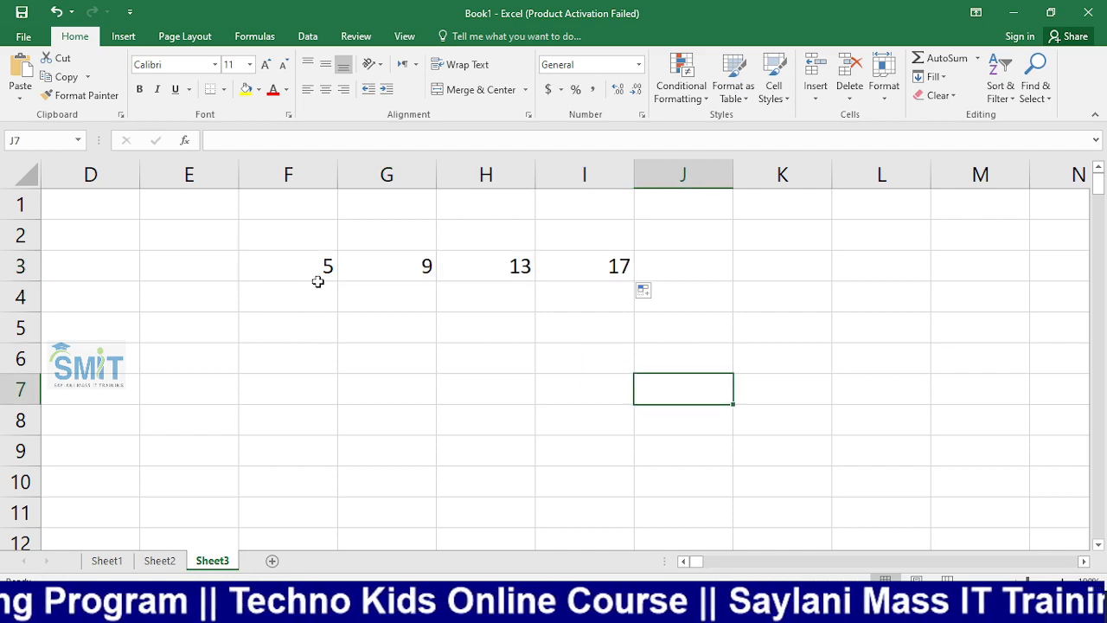
Clear the contents of F3:I3 and enter 2 in F3.
{"action": "left_click_drag", "start_coordinate": [319, 282], "coordinate": [594, 280]}
{"action": "key", "text": "Delete"}
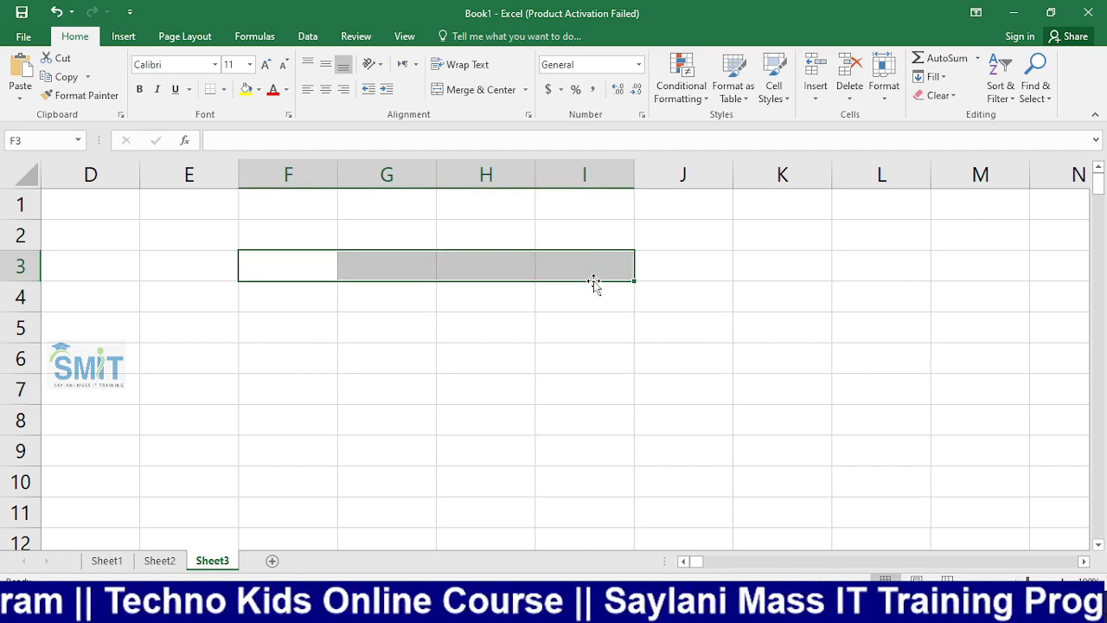
{"action": "left_click", "coordinate": [330, 261]}
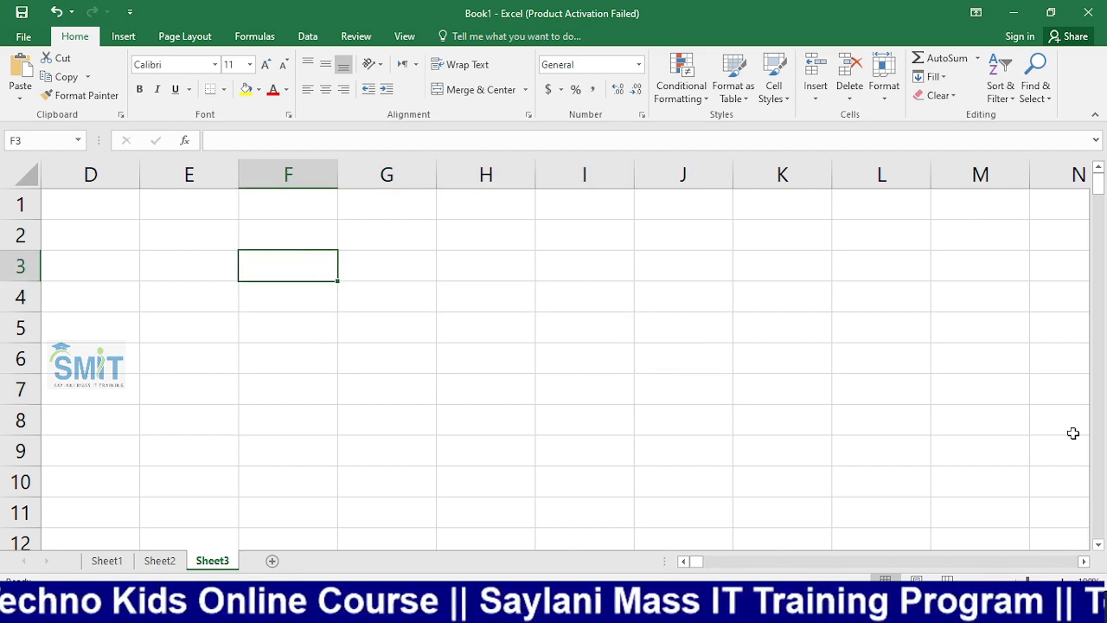
{"action": "type", "text": "2"}
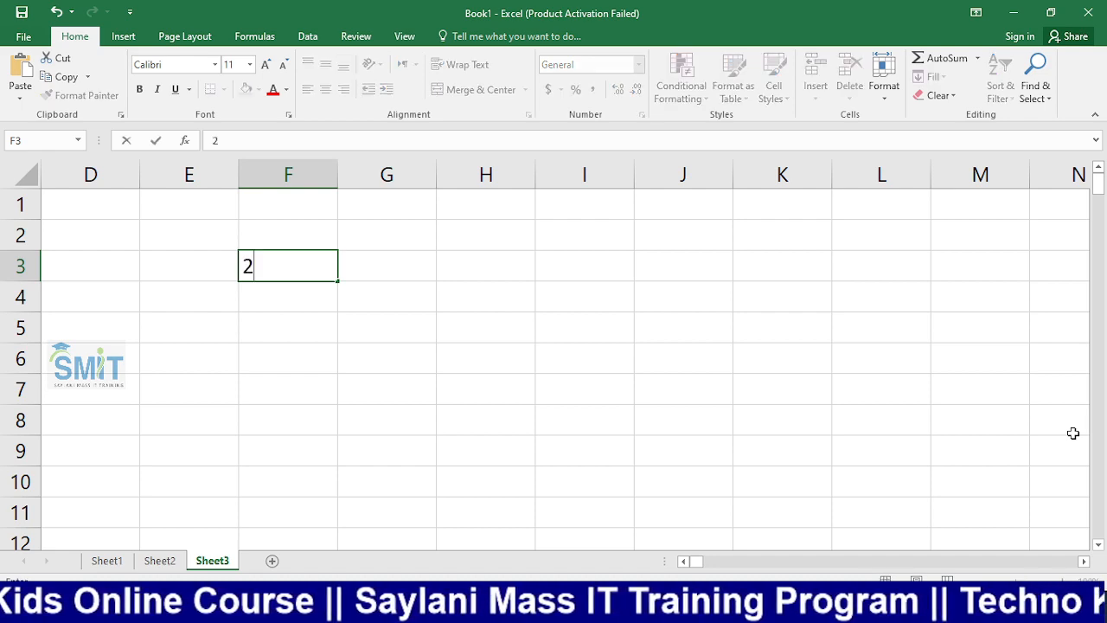
{"action": "key", "text": "Return"}
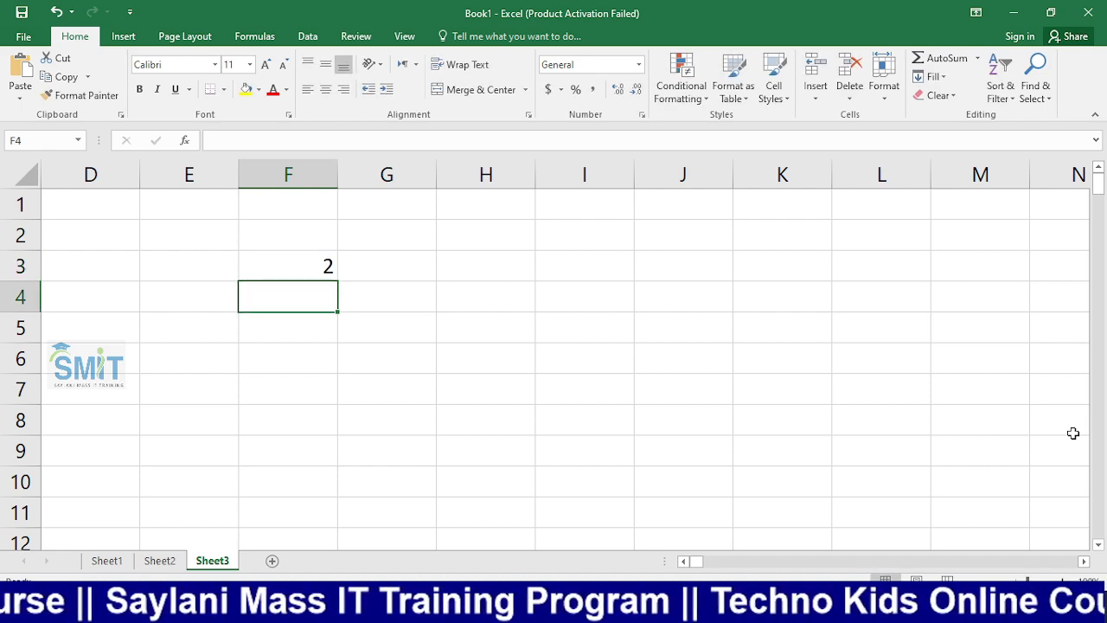
{"action": "type", "text": "4"}
{"action": "key", "text": "Return"}
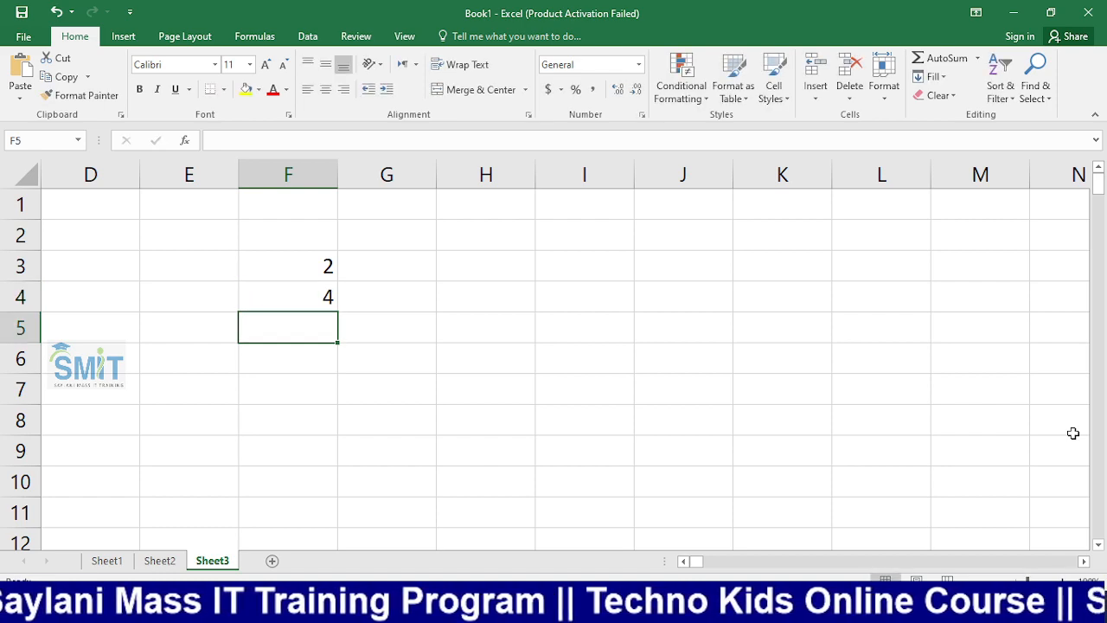
{"action": "key", "text": "Right"}
{"action": "key", "text": "Left"}
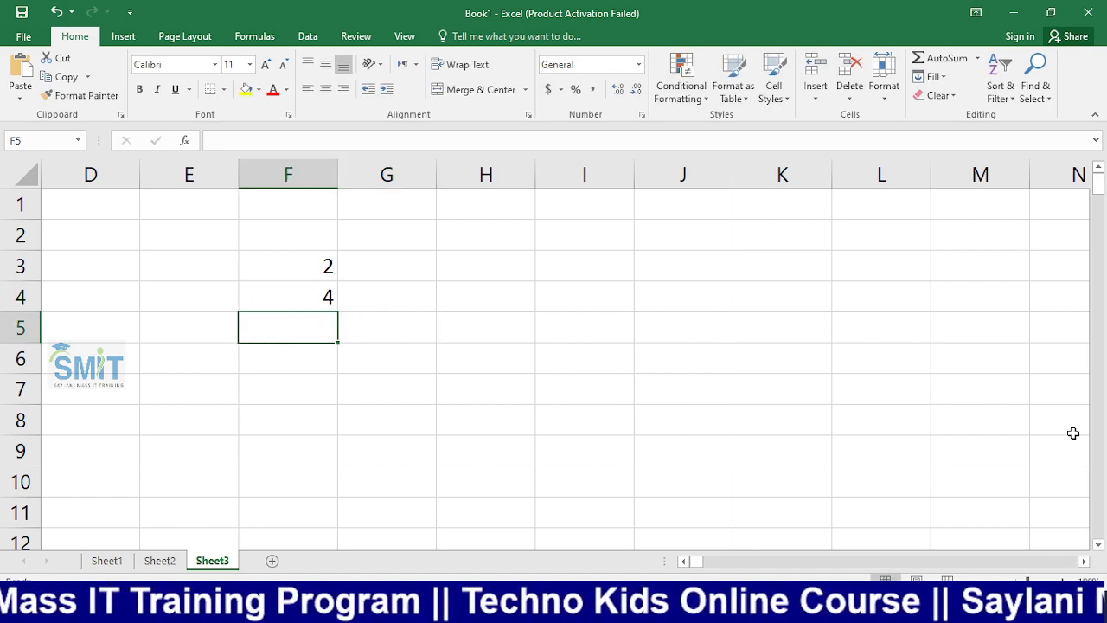
{"action": "key", "text": "Up"}
{"action": "key", "text": "Delete"}
Enter 6 in G3, beside the 2 in row 3.
{"action": "key", "text": "Up"}
{"action": "key", "text": "Right"}
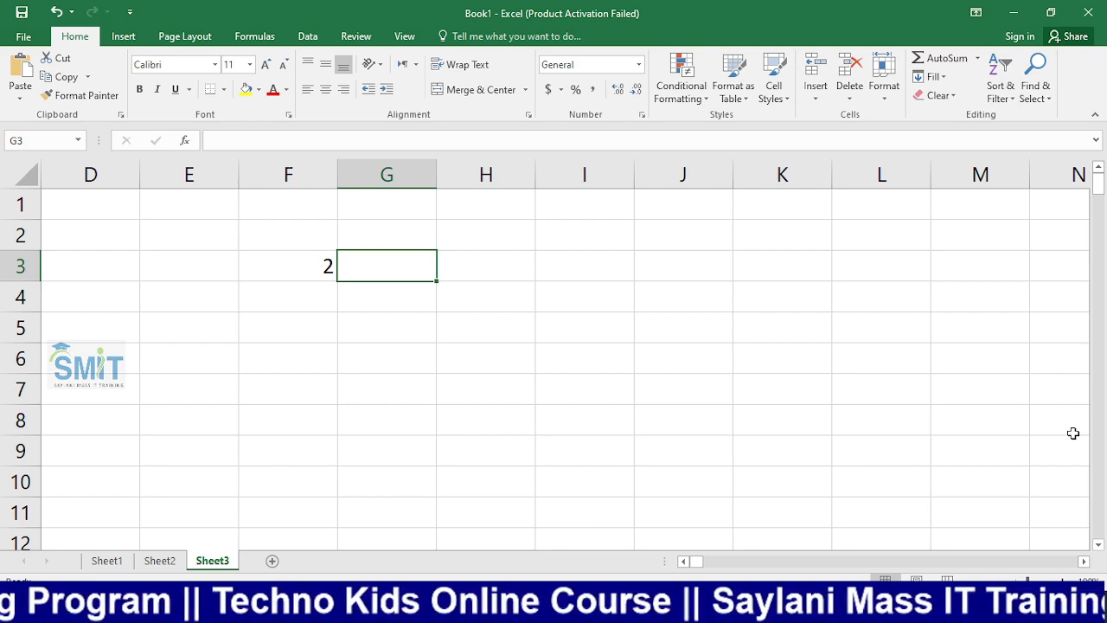
{"action": "type", "text": "6"}
{"action": "key", "text": "Return"}
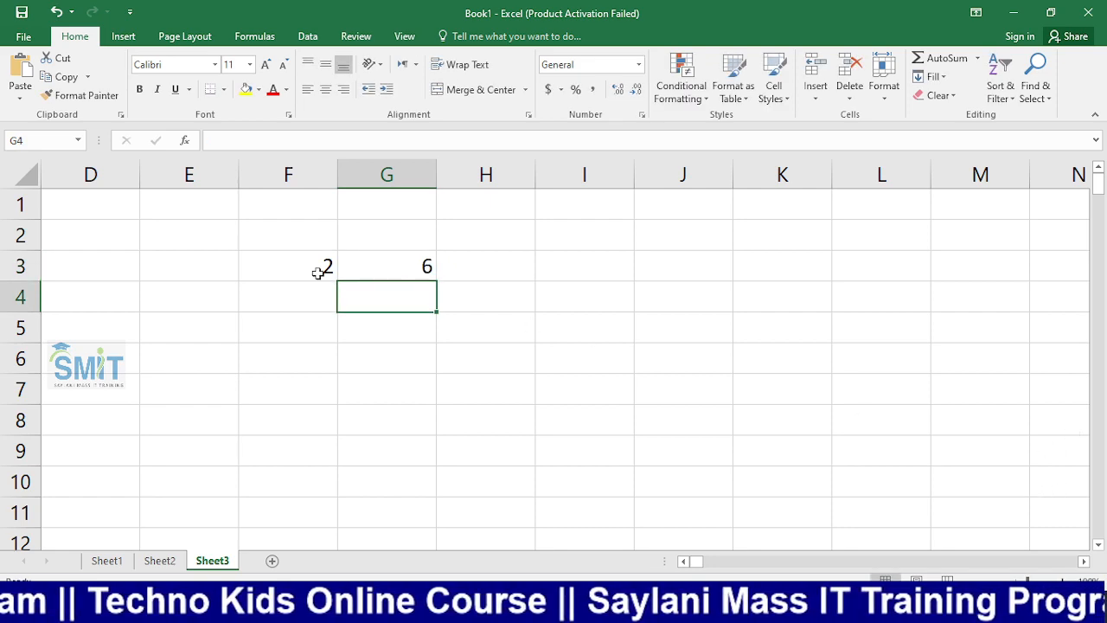
{"action": "left_click_drag", "start_coordinate": [276, 257], "coordinate": [424, 268]}
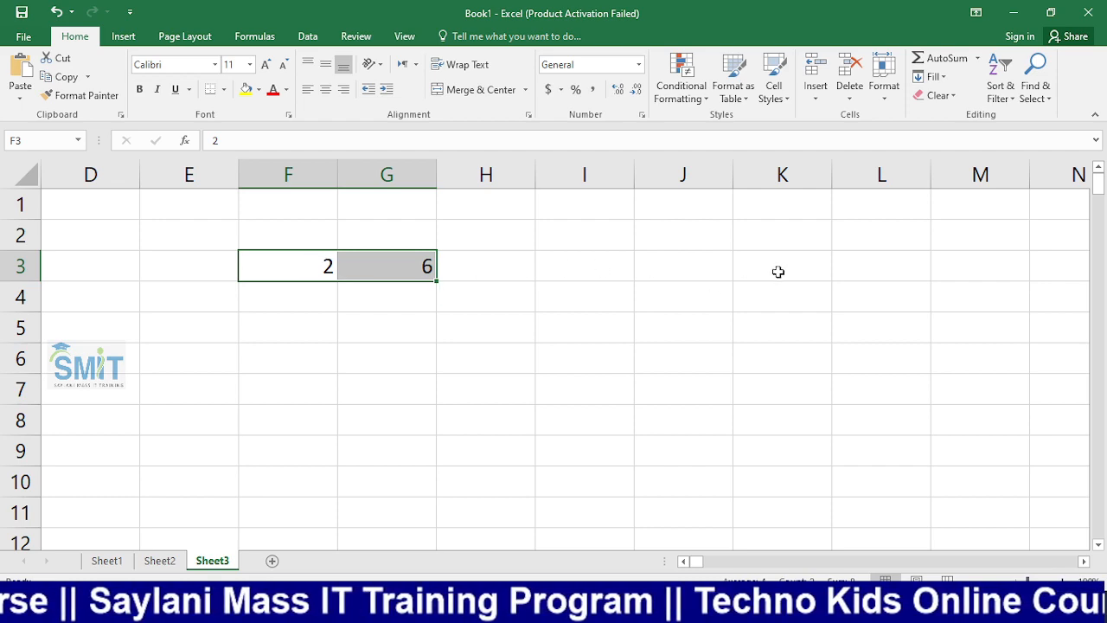
{"action": "left_click", "coordinate": [448, 293]}
{"action": "left_click", "coordinate": [319, 298]}
{"action": "left_click_drag", "start_coordinate": [324, 261], "coordinate": [407, 263]}
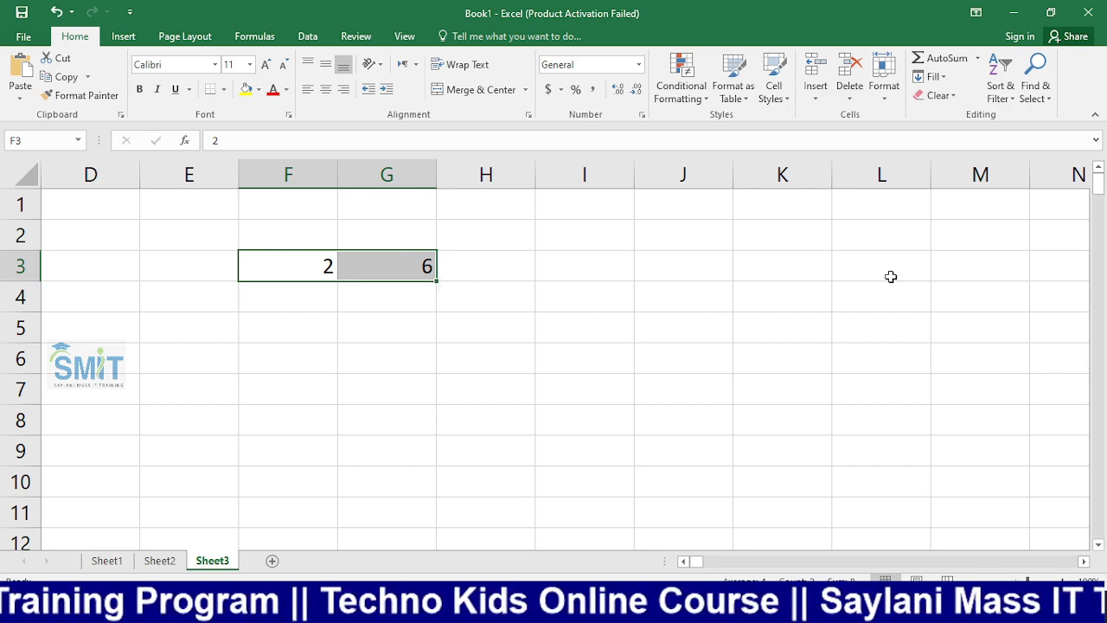
{"action": "key", "text": "ctrl+q"}
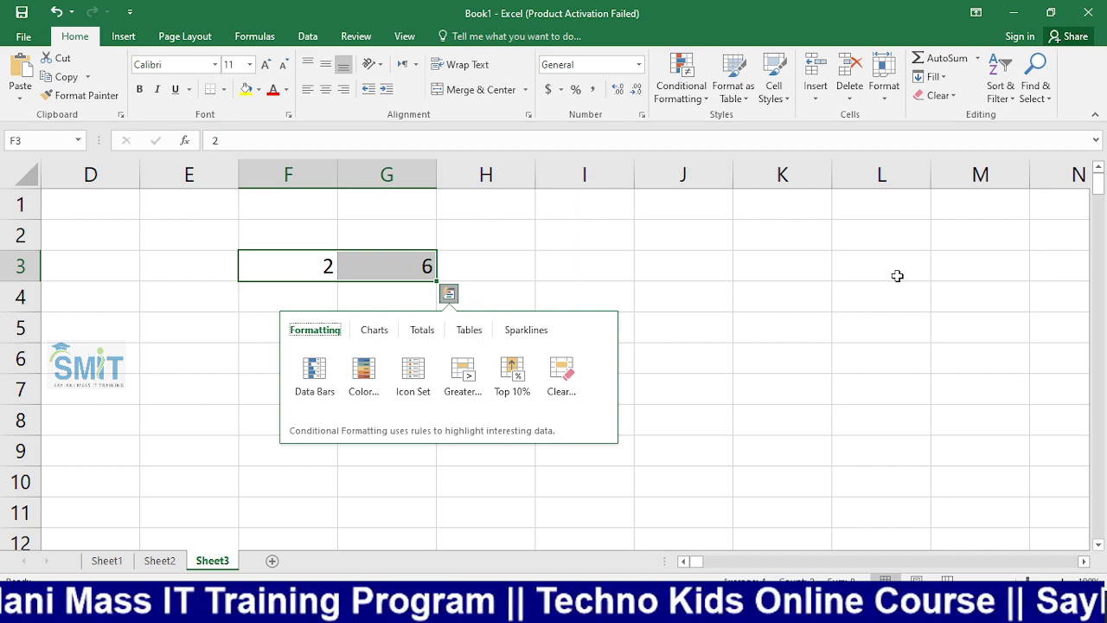
{"action": "left_click", "coordinate": [359, 297]}
Fill F3:G3 across row 3 to column K as repeating copies of 2 and 6.
{"action": "left_click_drag", "start_coordinate": [314, 265], "coordinate": [387, 265]}
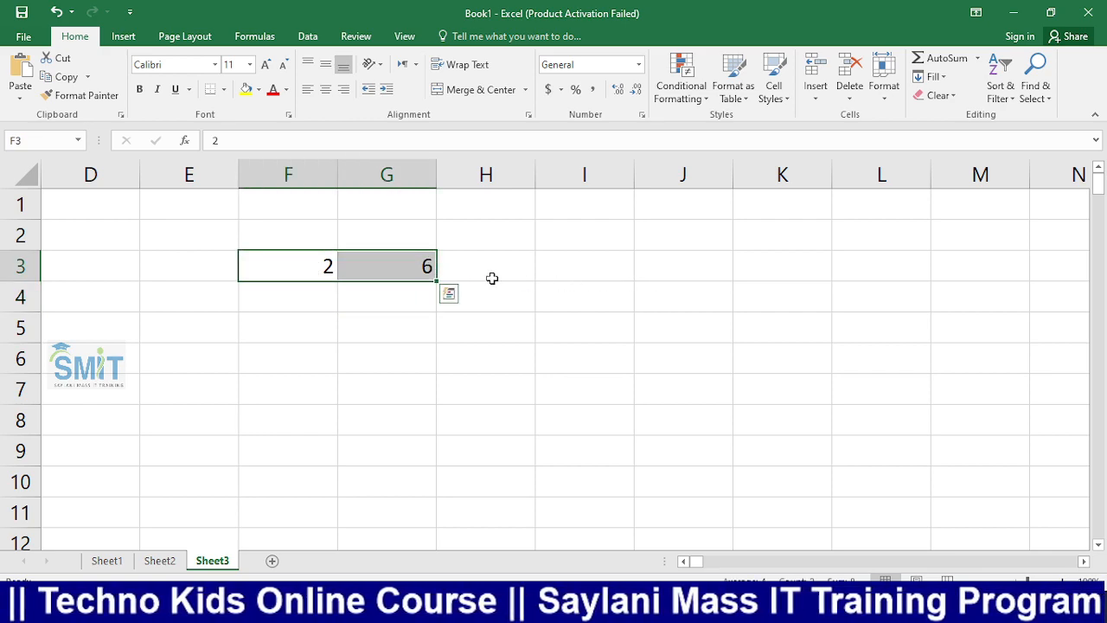
{"action": "left_click_drag", "start_coordinate": [438, 282], "coordinate": [843, 275]}
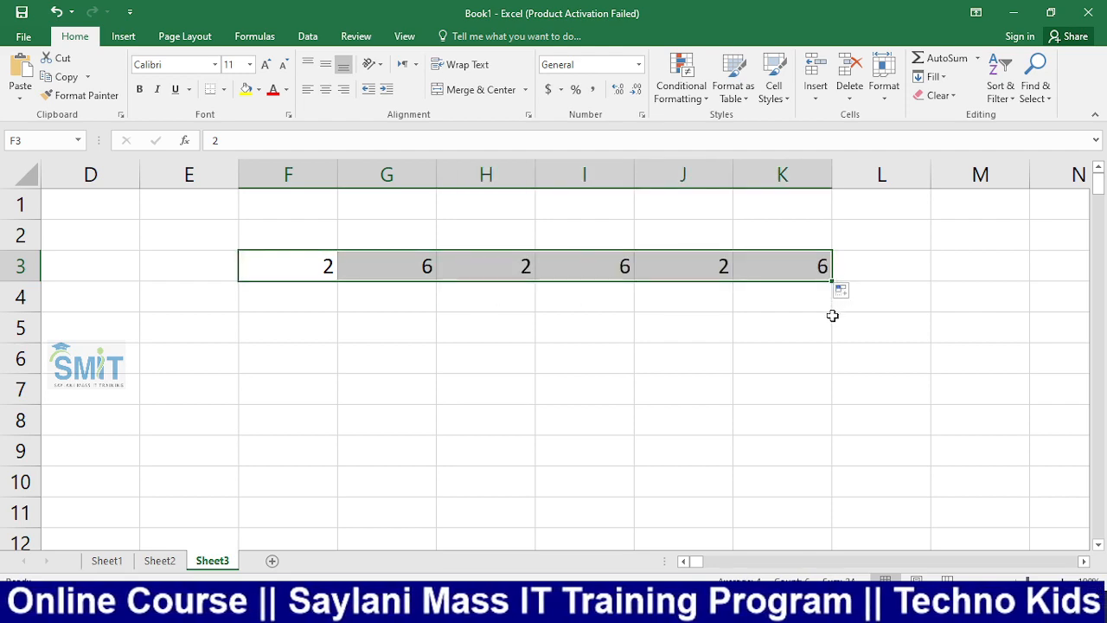
{"action": "left_click", "coordinate": [548, 337]}
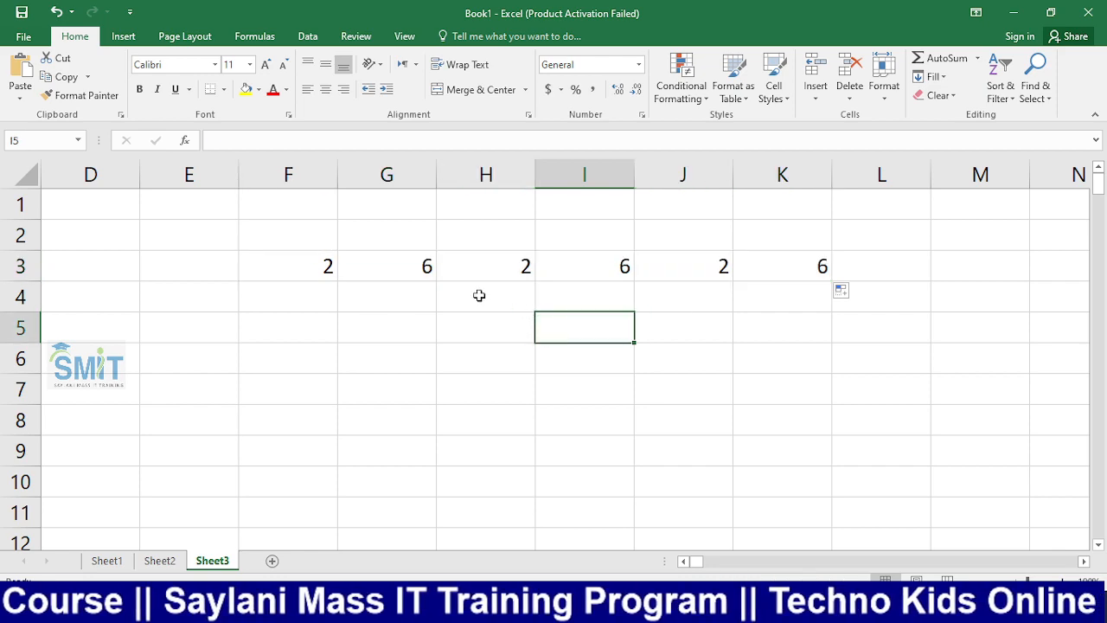
Clear G3:L3 and fill the single value in F3 across to K3 as a series increasing by 1.
{"action": "left_click_drag", "start_coordinate": [409, 265], "coordinate": [857, 277]}
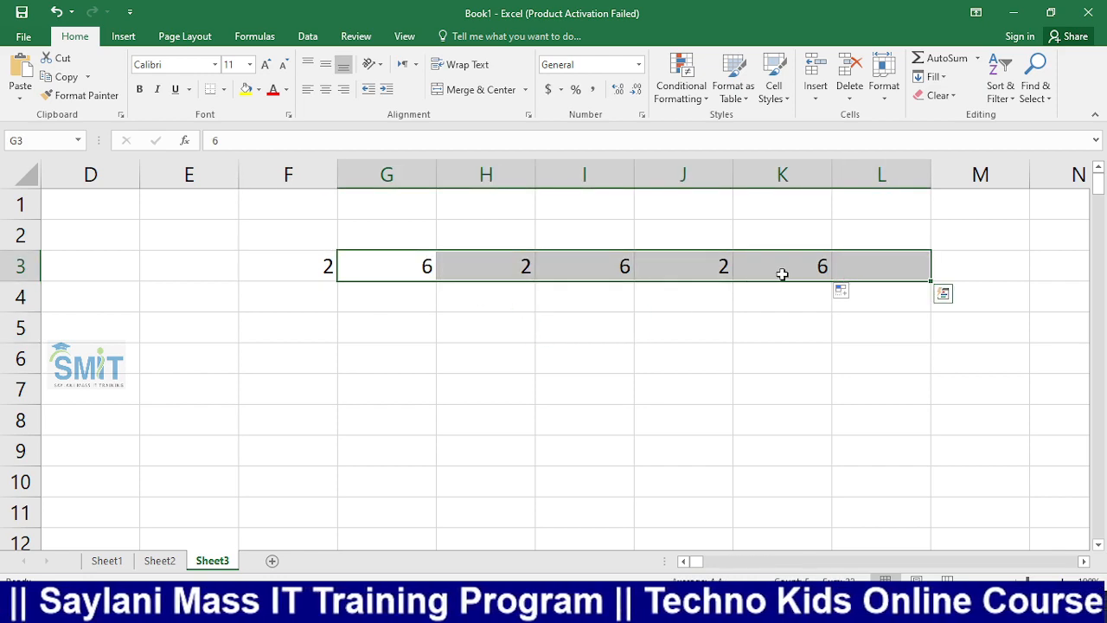
{"action": "key", "text": "Delete"}
{"action": "left_click", "coordinate": [320, 305]}
{"action": "left_click", "coordinate": [329, 265]}
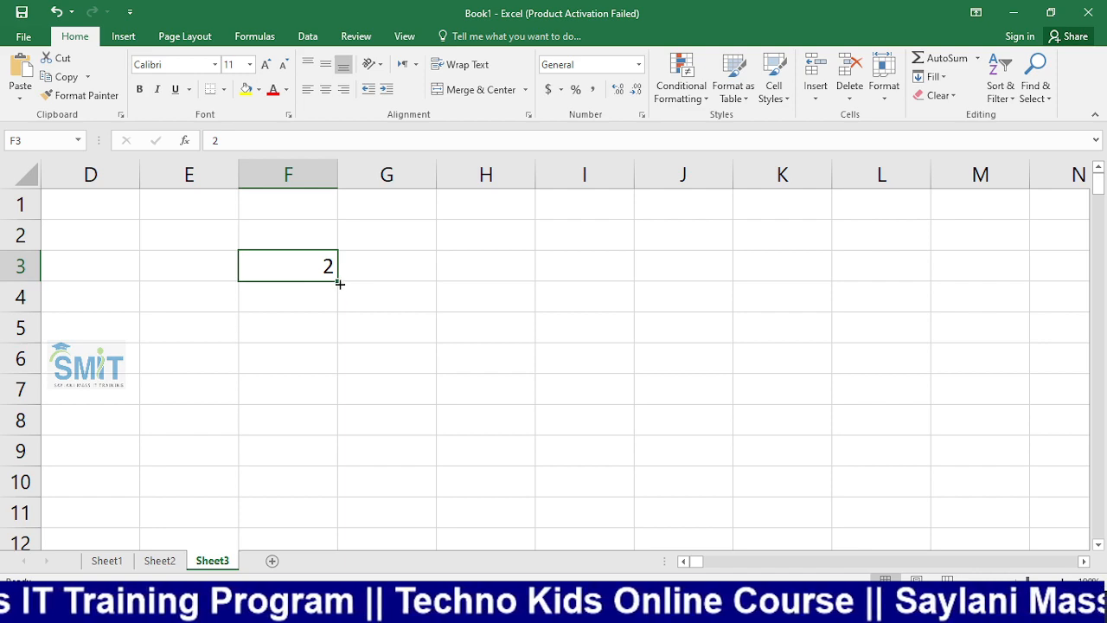
{"action": "left_click_drag", "start_coordinate": [337, 281], "coordinate": [791, 270]}
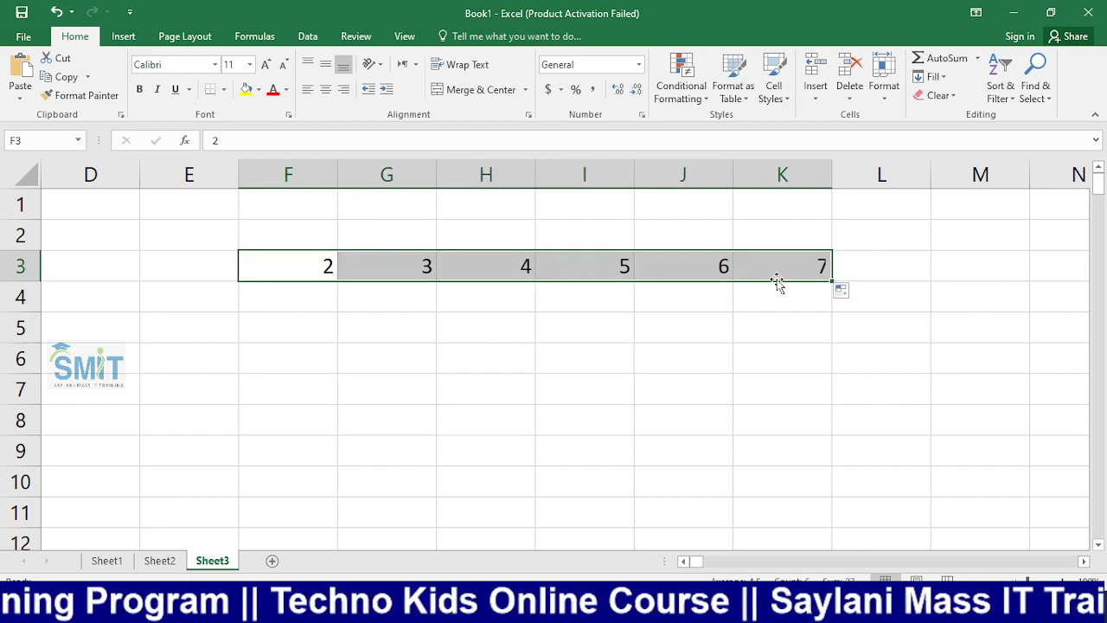
Enter 14 in F6 and fill it across row 6 to column L as a series increasing by 1.
{"action": "left_click", "coordinate": [280, 355]}
{"action": "type", "text": "14"}
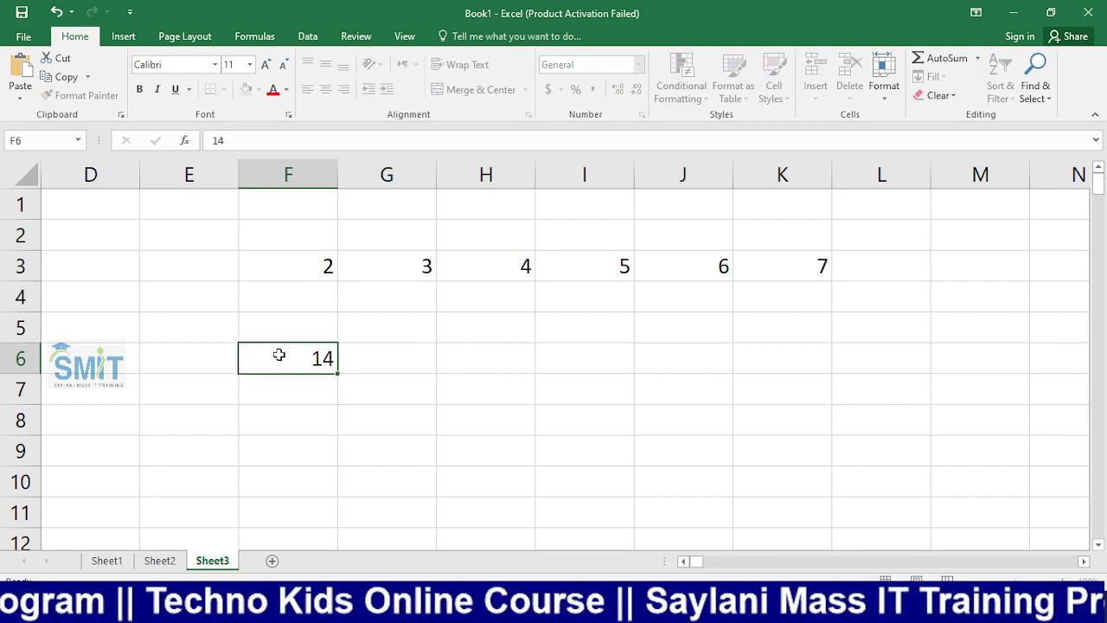
{"action": "key", "text": "Return"}
{"action": "left_click", "coordinate": [279, 354]}
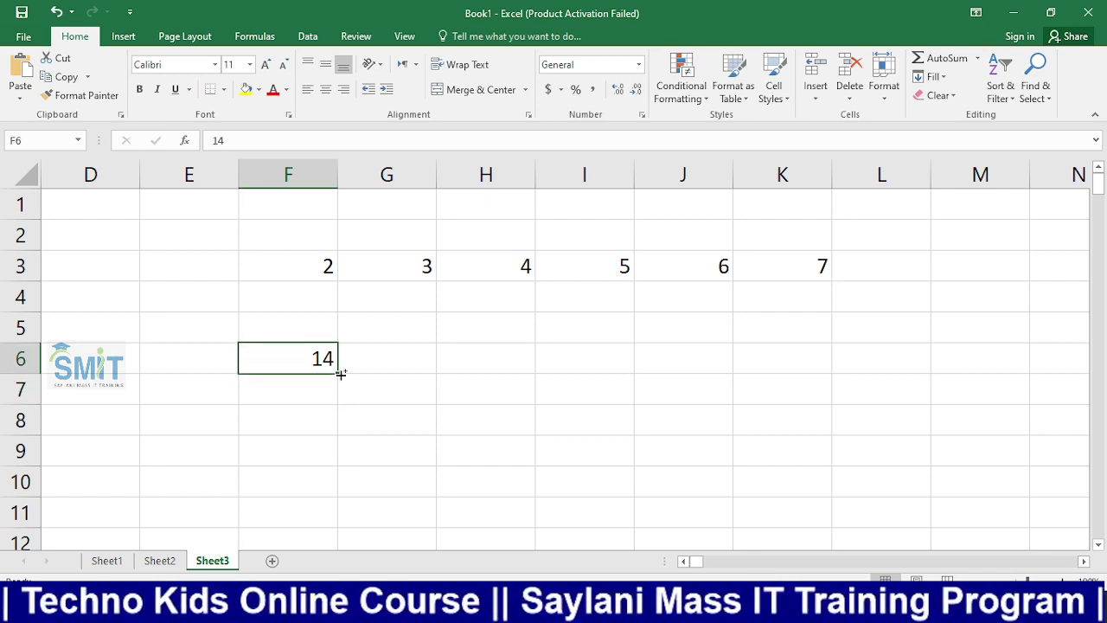
{"action": "left_click_drag", "start_coordinate": [338, 373], "coordinate": [919, 370]}
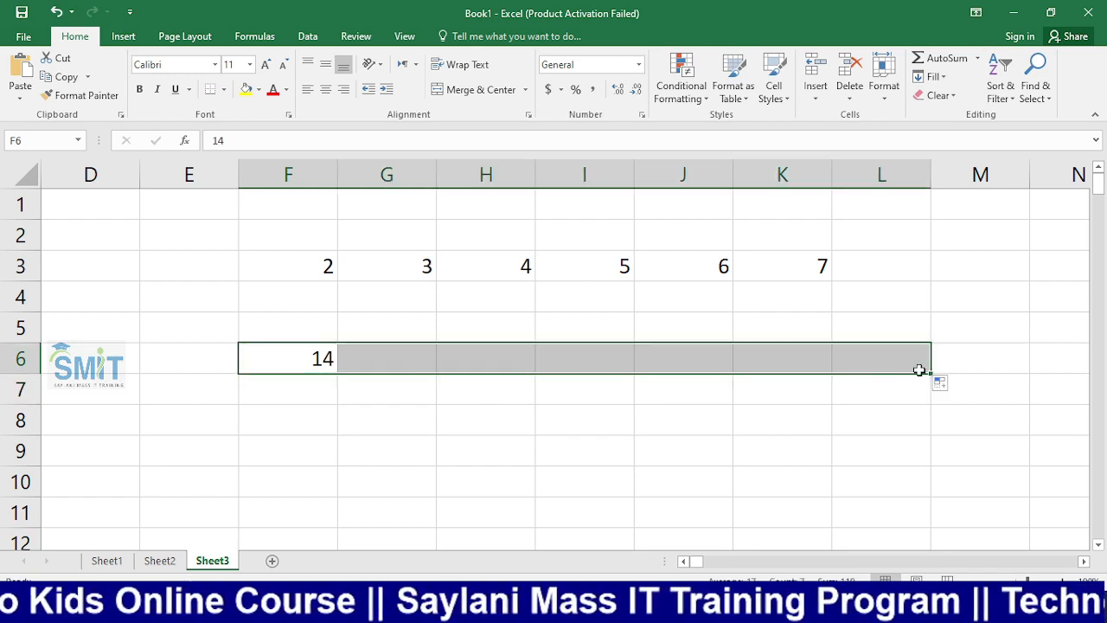
Enter 14 and 15 in F8:G8 and fill them across row 8 to column L as repeating copies.
{"action": "left_click", "coordinate": [267, 414]}
{"action": "type", "text": "14"}
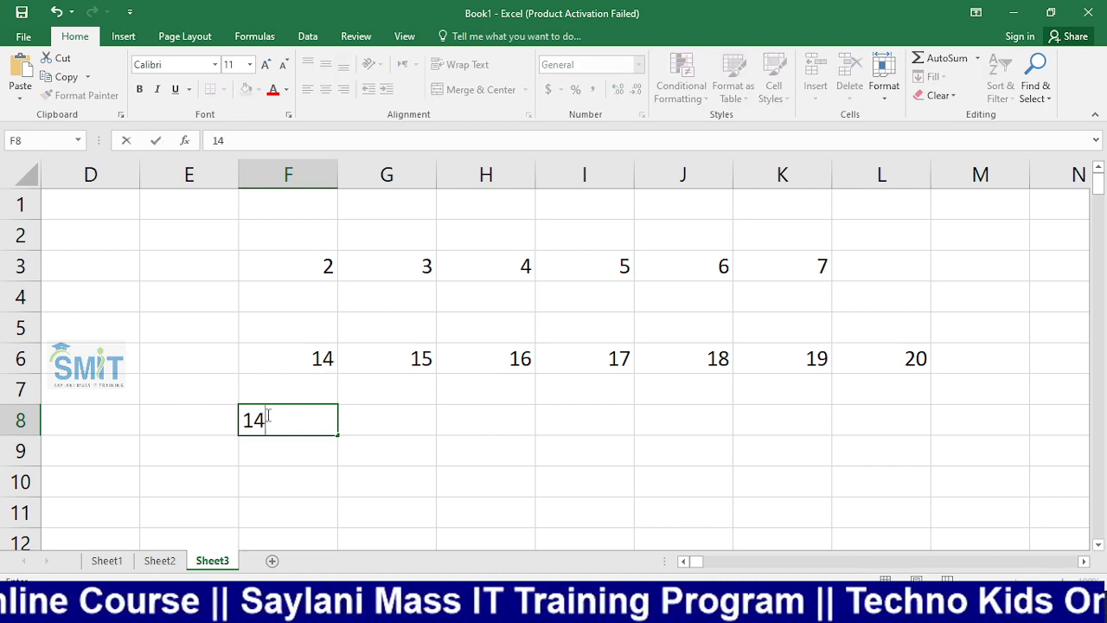
{"action": "key", "text": "Tab"}
{"action": "type", "text": "15"}
{"action": "key", "text": "Return"}
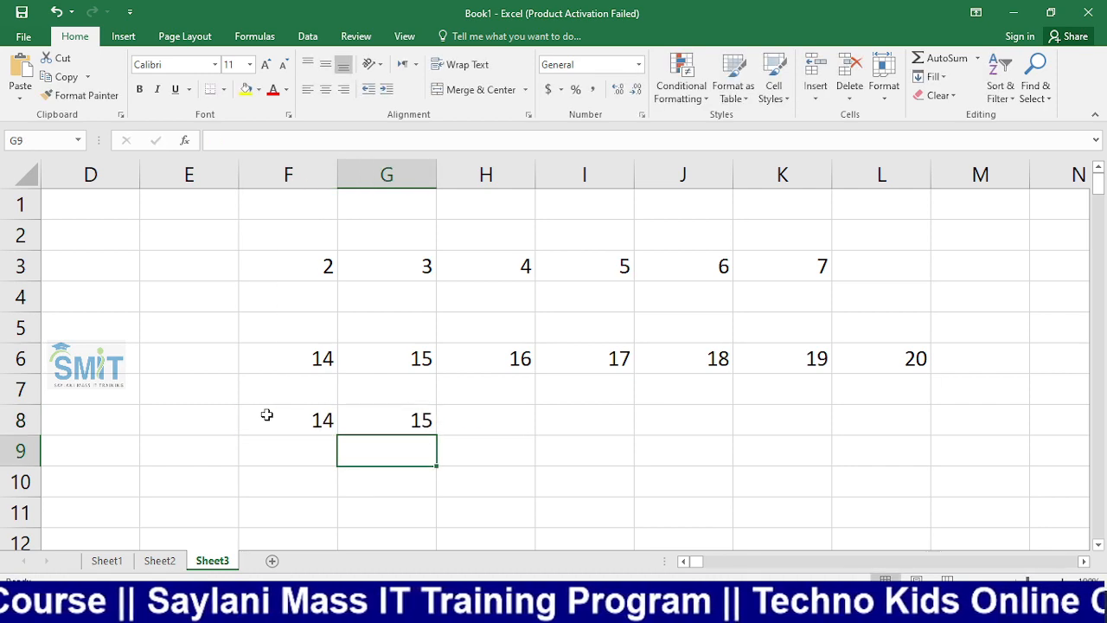
{"action": "left_click_drag", "start_coordinate": [294, 423], "coordinate": [380, 424]}
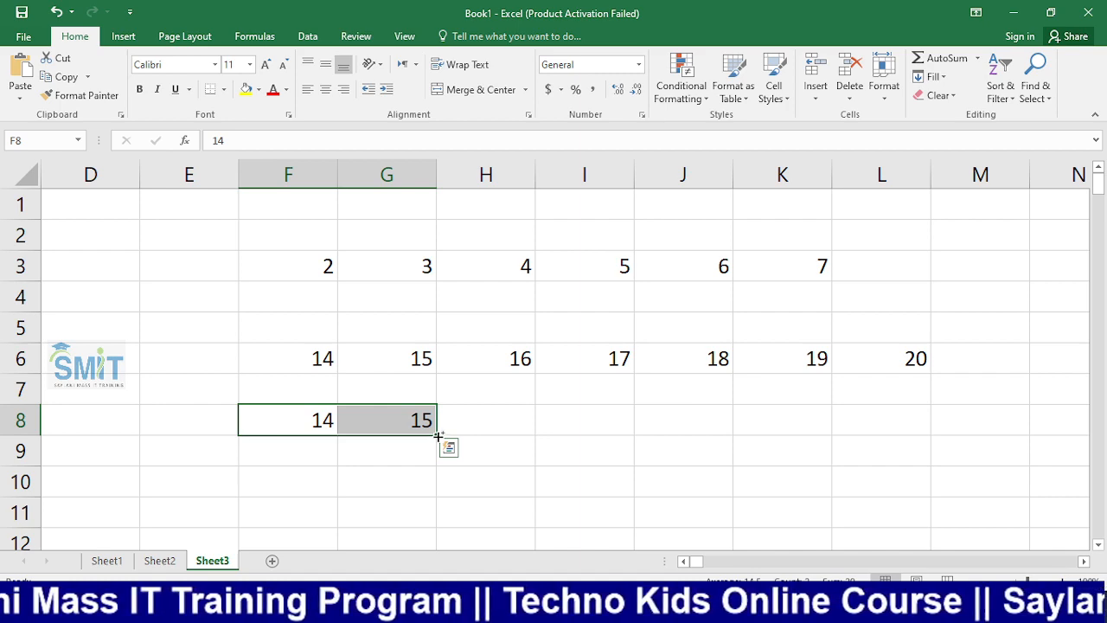
{"action": "left_click_drag", "start_coordinate": [438, 436], "coordinate": [969, 441]}
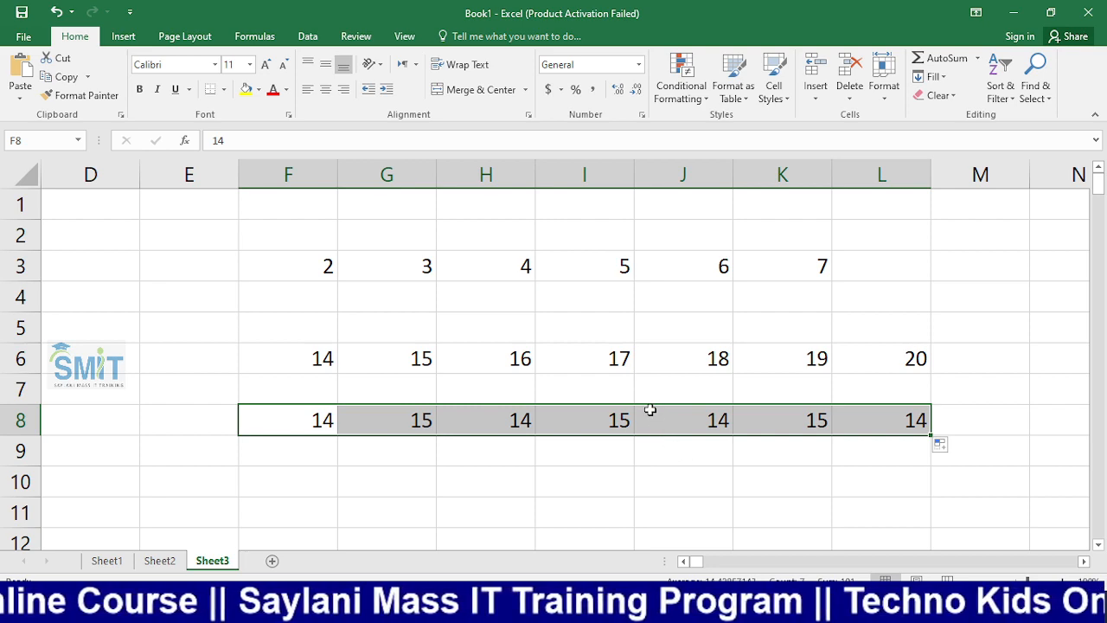
Clear all the example values in the range F3:L9.
{"action": "left_click_drag", "start_coordinate": [249, 270], "coordinate": [924, 460]}
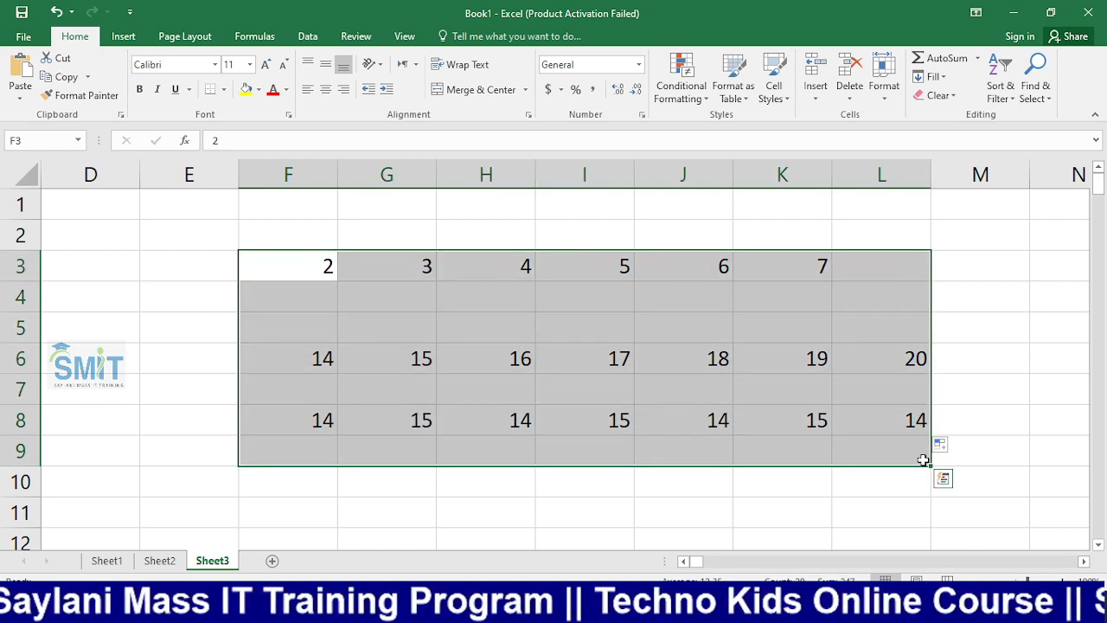
{"action": "key", "text": "Delete"}
{"action": "key", "text": "Return"}
{"action": "left_click", "coordinate": [626, 318]}
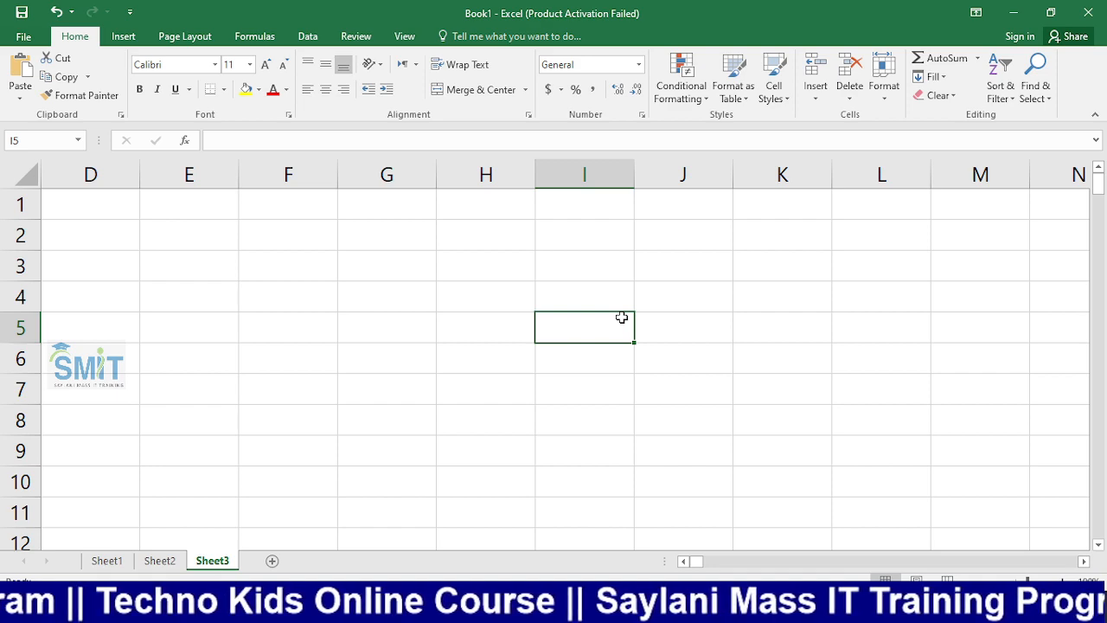
Enter the question "20 ka table create krne k liye mjy kya krna hoga?" in G2.
{"action": "left_click", "coordinate": [368, 227]}
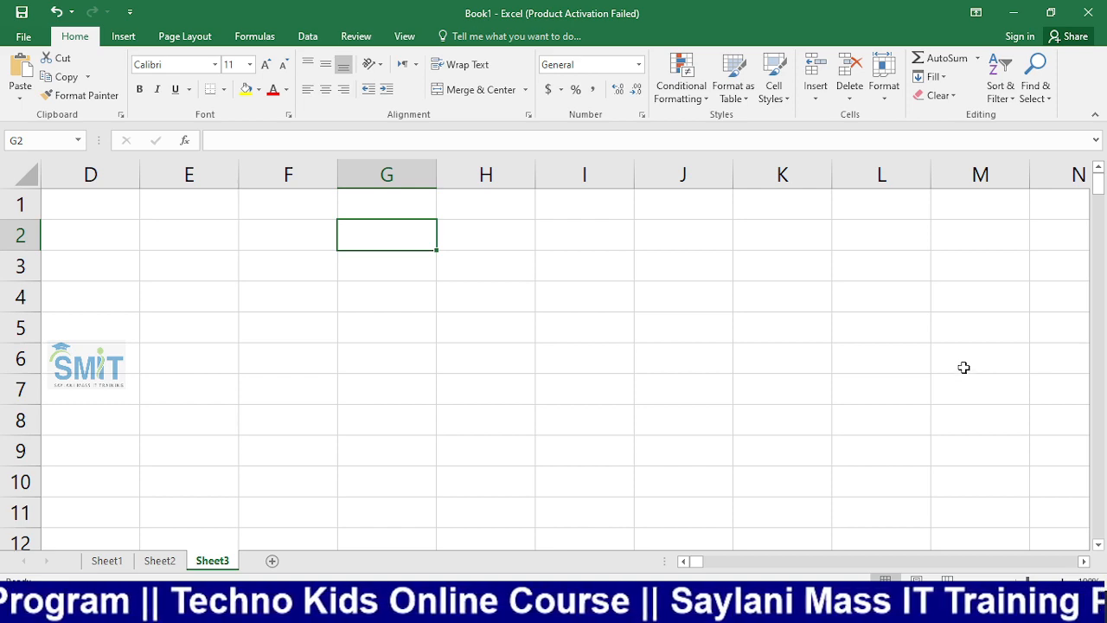
{"action": "type", "text": "20"}
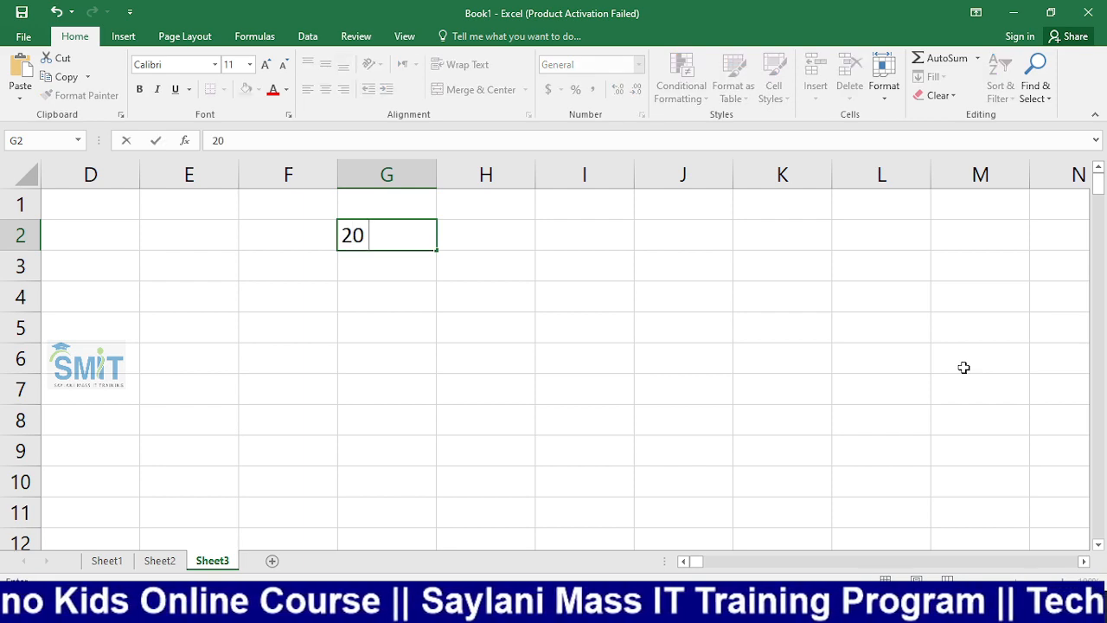
{"action": "type", "text": " ka tabl"}
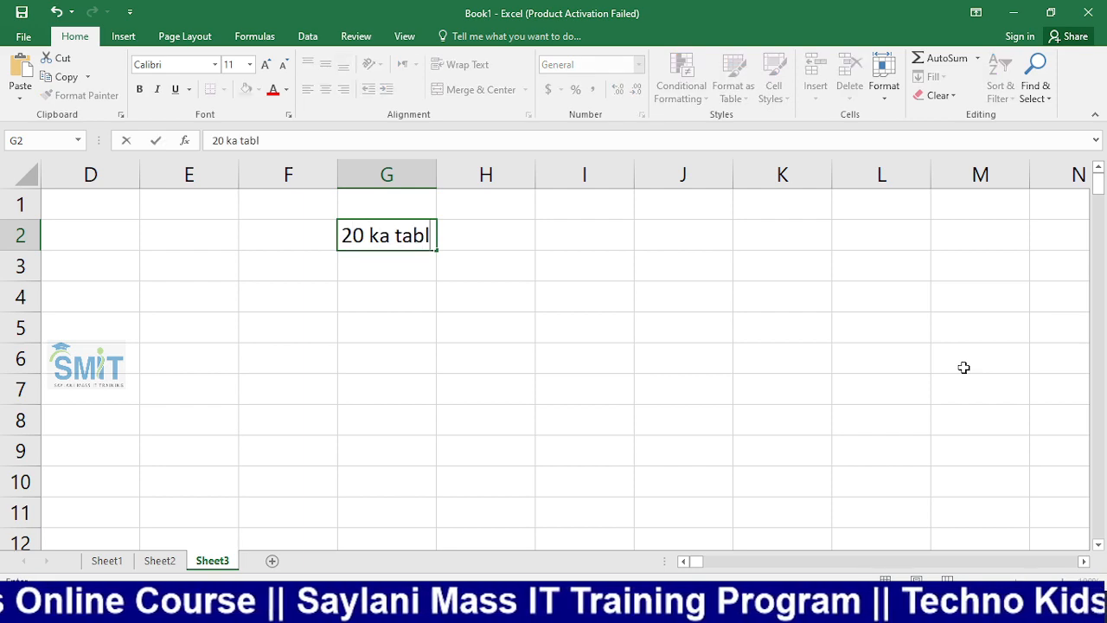
{"action": "type", "text": "e crea"}
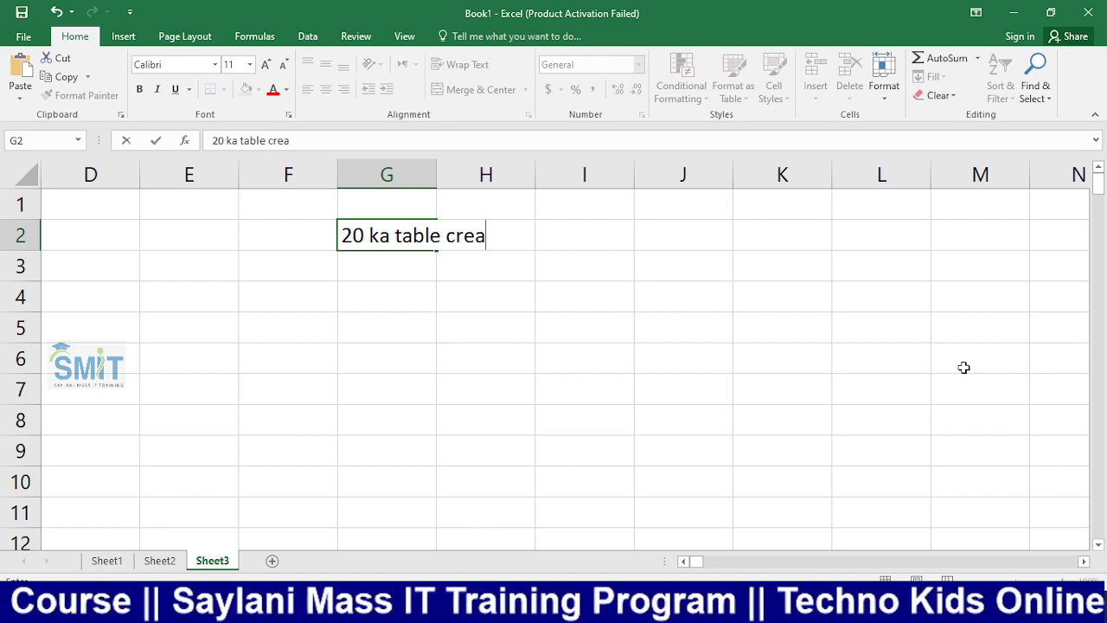
{"action": "type", "text": "te krne k"}
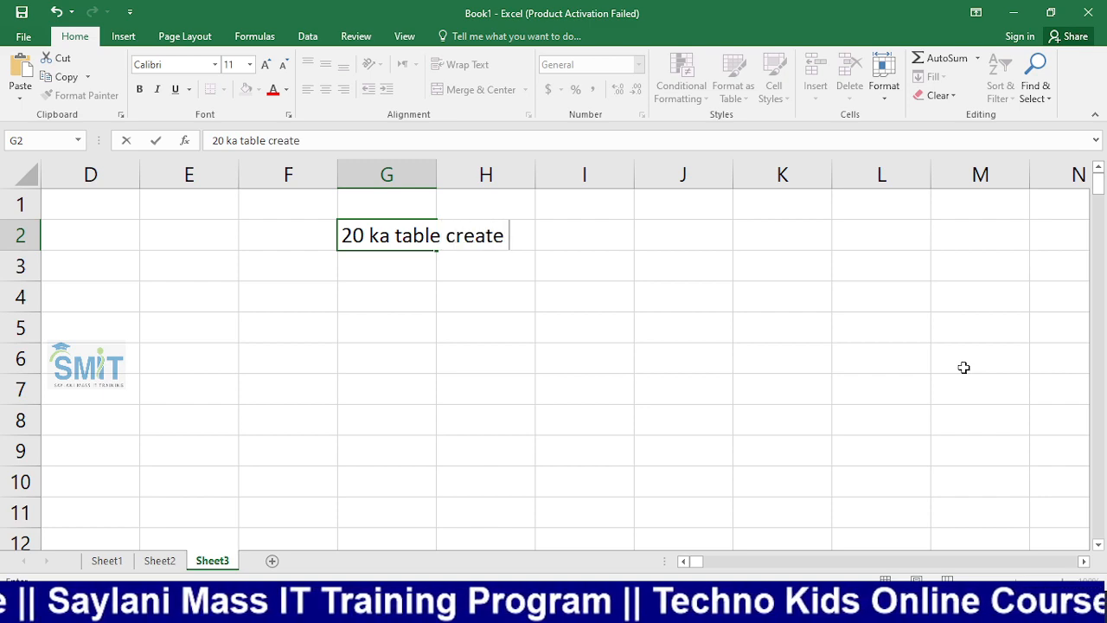
{"action": "type", "text": " l"}
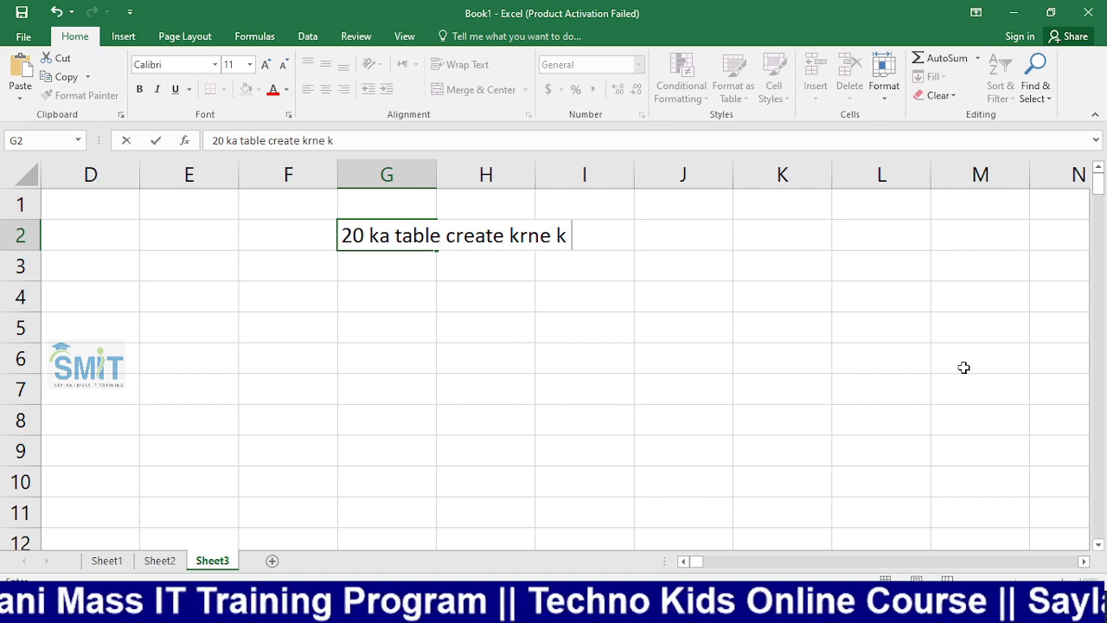
{"action": "type", "text": "iye m"}
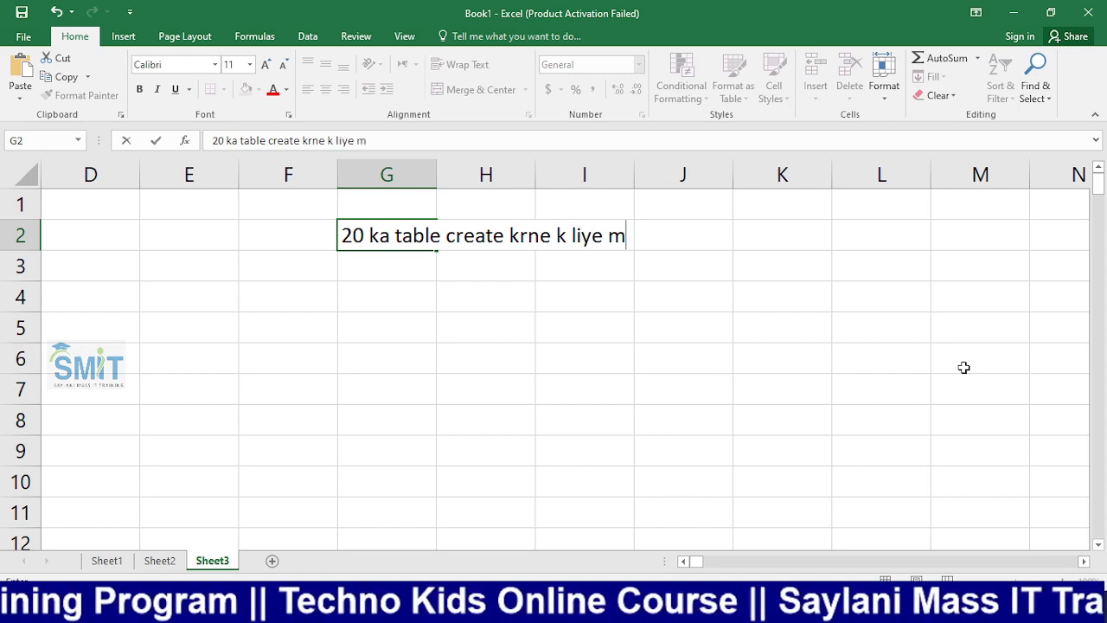
{"action": "key", "text": "BackSpace"}
{"action": "type", "text": "mjy"}
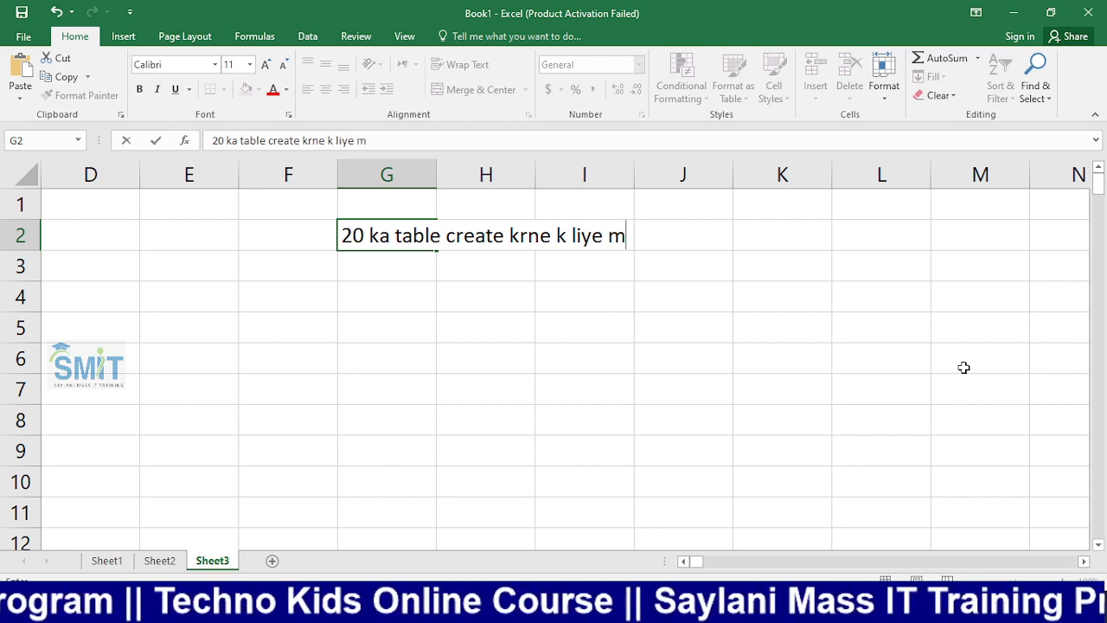
{"action": "type", "text": " k"}
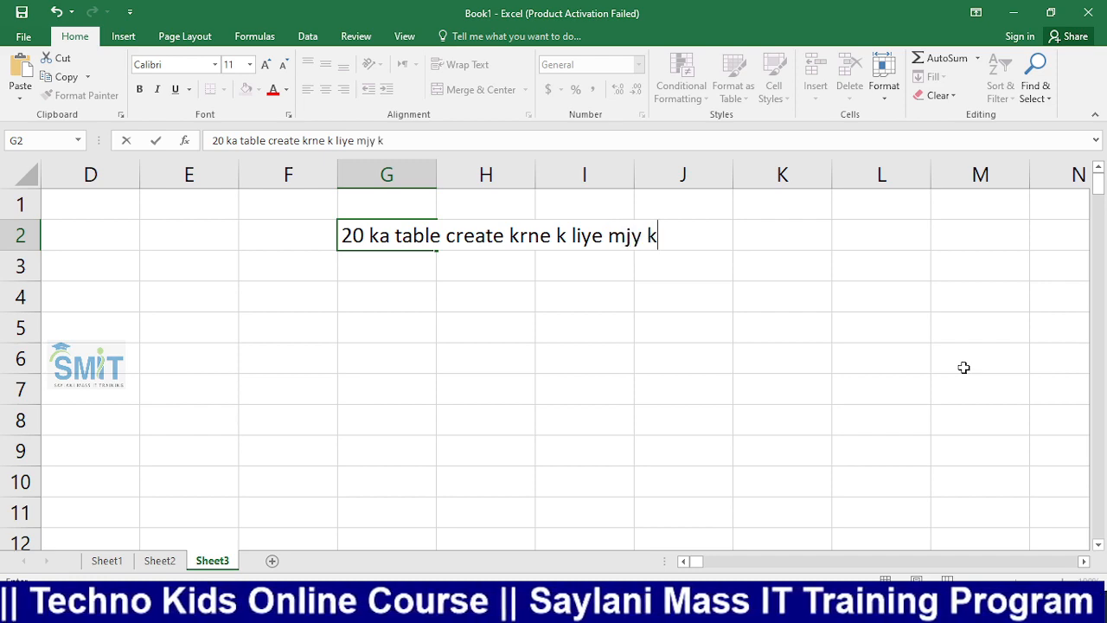
{"action": "type", "text": "ya krna hoga"}
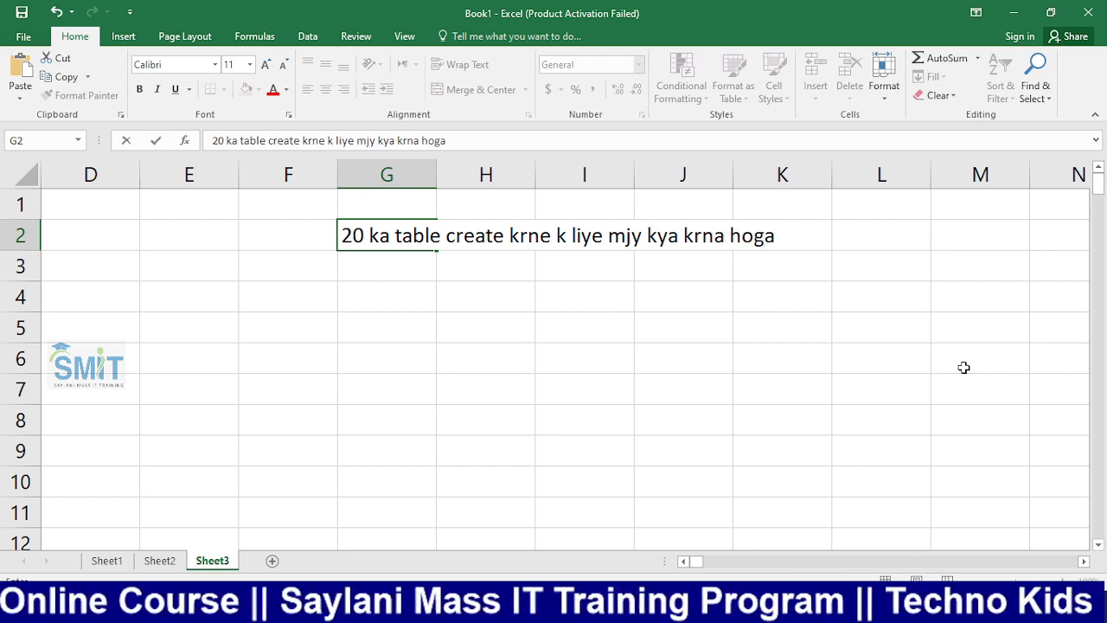
{"action": "type", "text": "?"}
{"action": "key", "text": "Return"}
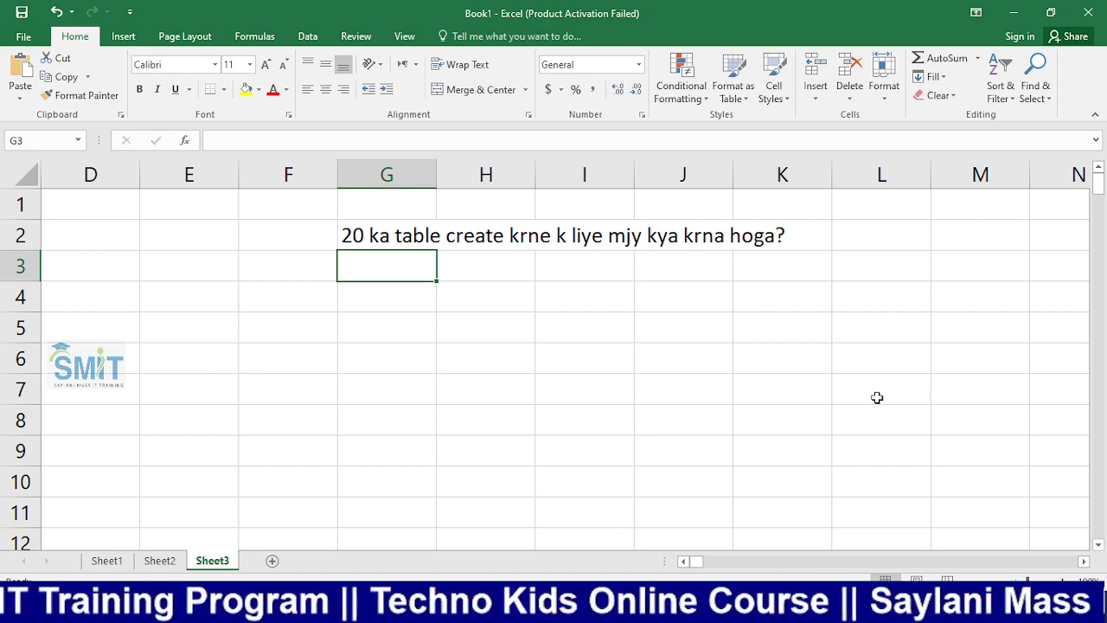
Enter 20 and 40 in F4:F5 and fill them down to F13 as a series increasing by 20.
{"action": "left_click", "coordinate": [258, 295]}
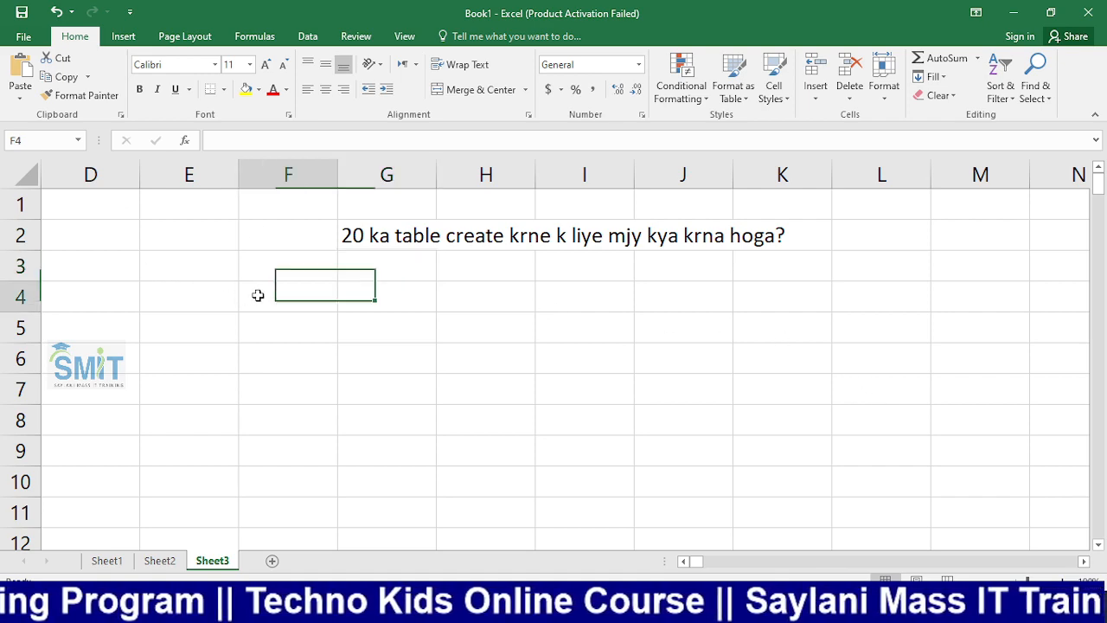
{"action": "type", "text": "20"}
{"action": "key", "text": "Return"}
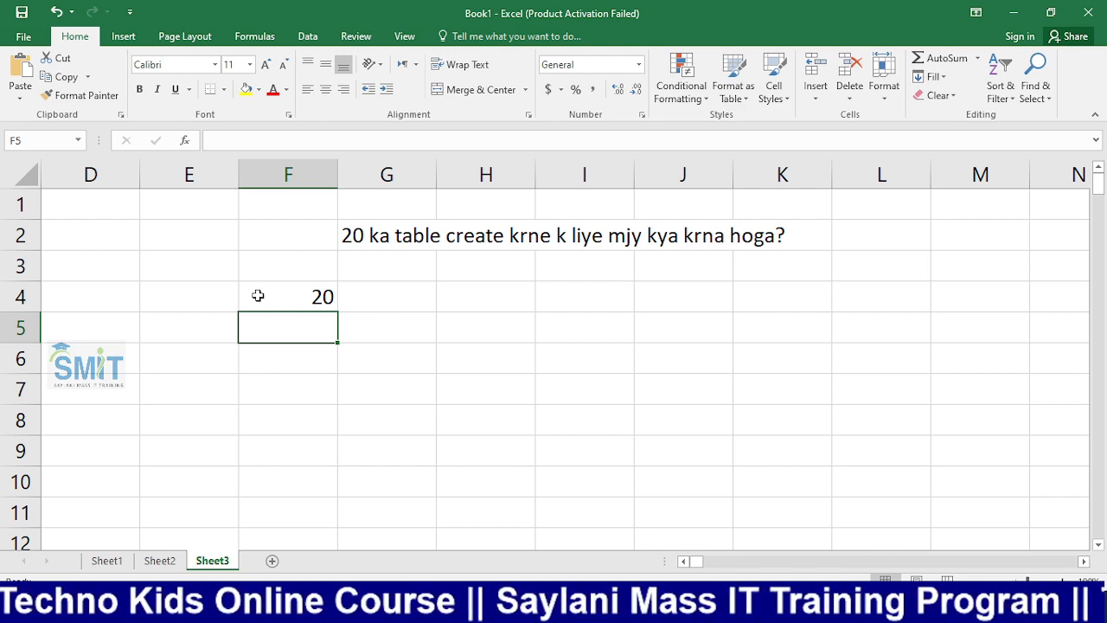
{"action": "type", "text": "40"}
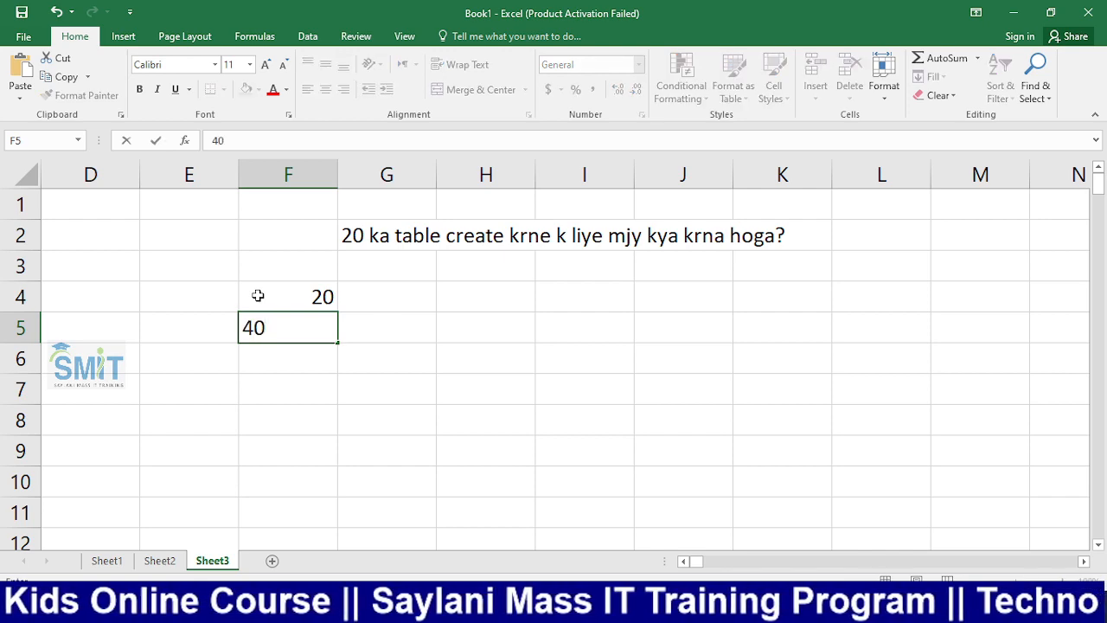
{"action": "key", "text": "Return"}
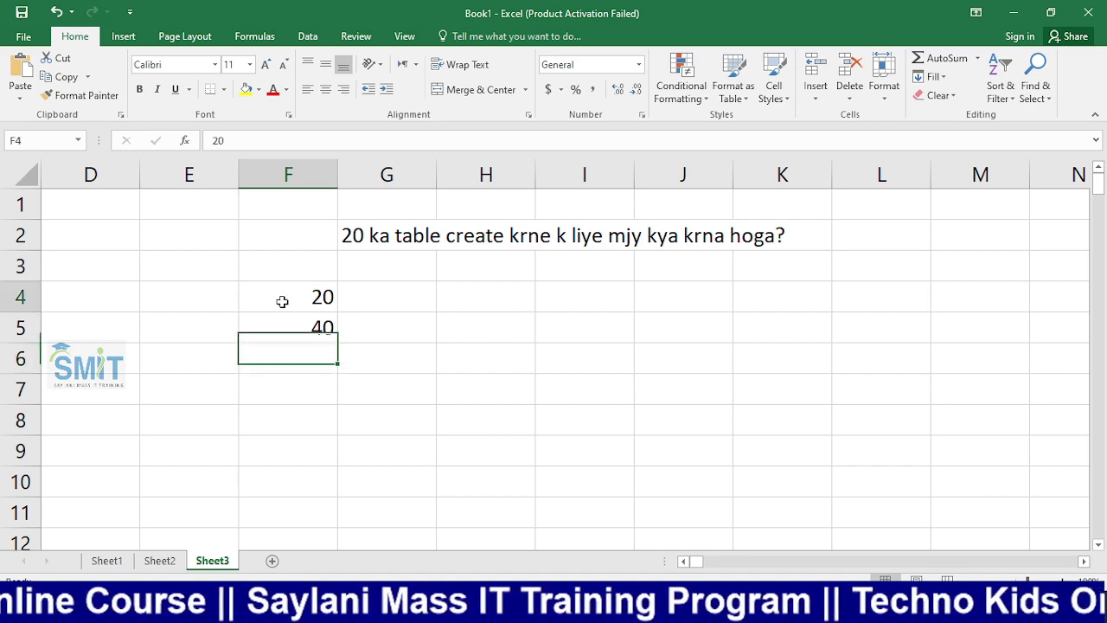
{"action": "left_click_drag", "start_coordinate": [282, 301], "coordinate": [346, 473]}
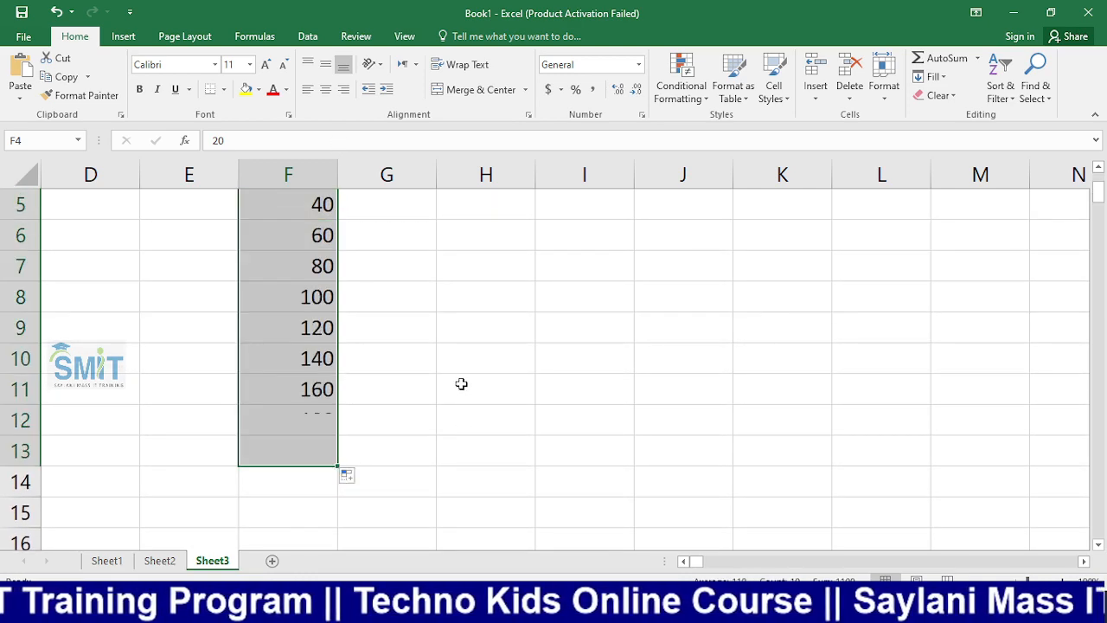
{"action": "scroll", "coordinate": [459, 381], "scroll_direction": "up", "scroll_amount": 1}
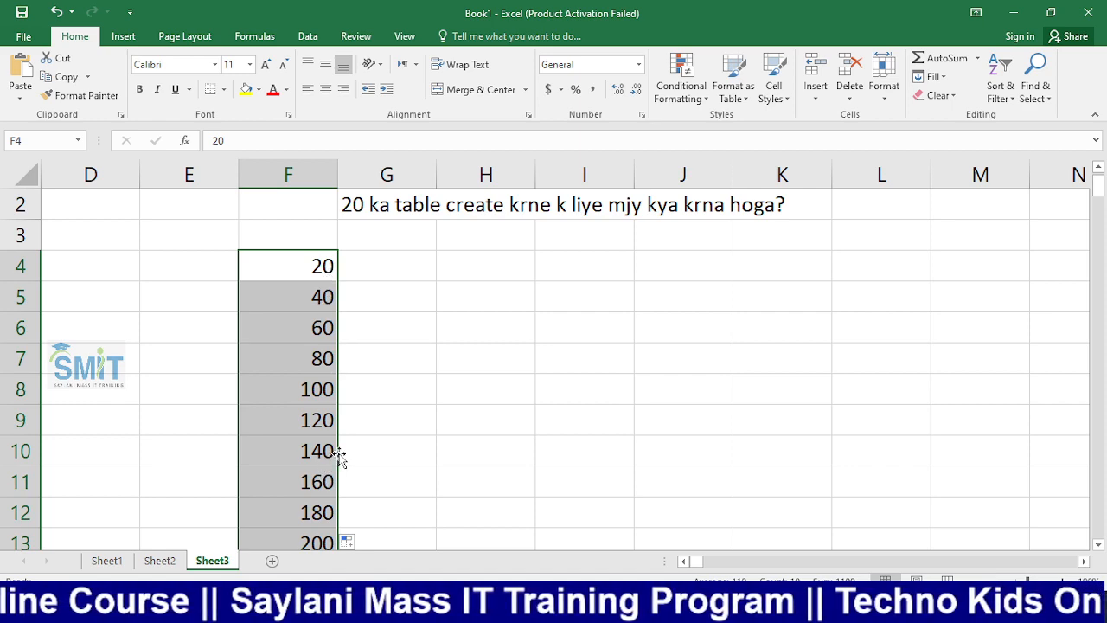
Change the number at the start of the question in G2 to 9.
{"action": "left_click", "coordinate": [360, 210]}
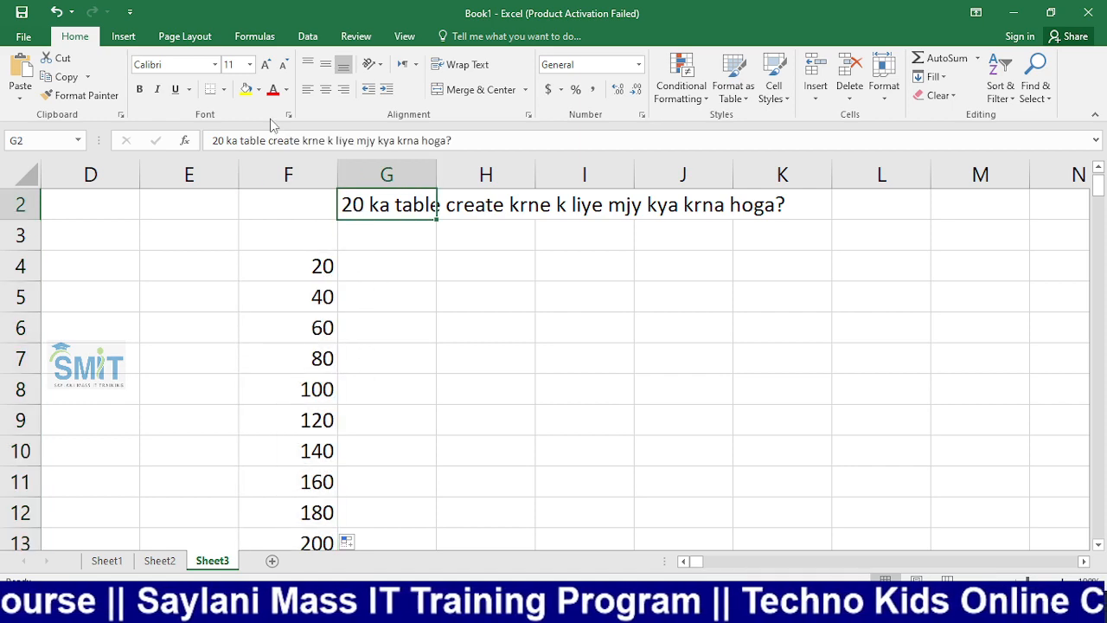
{"action": "left_click", "coordinate": [224, 140]}
{"action": "key", "text": "BackSpace"}
{"action": "key", "text": "BackSpace"}
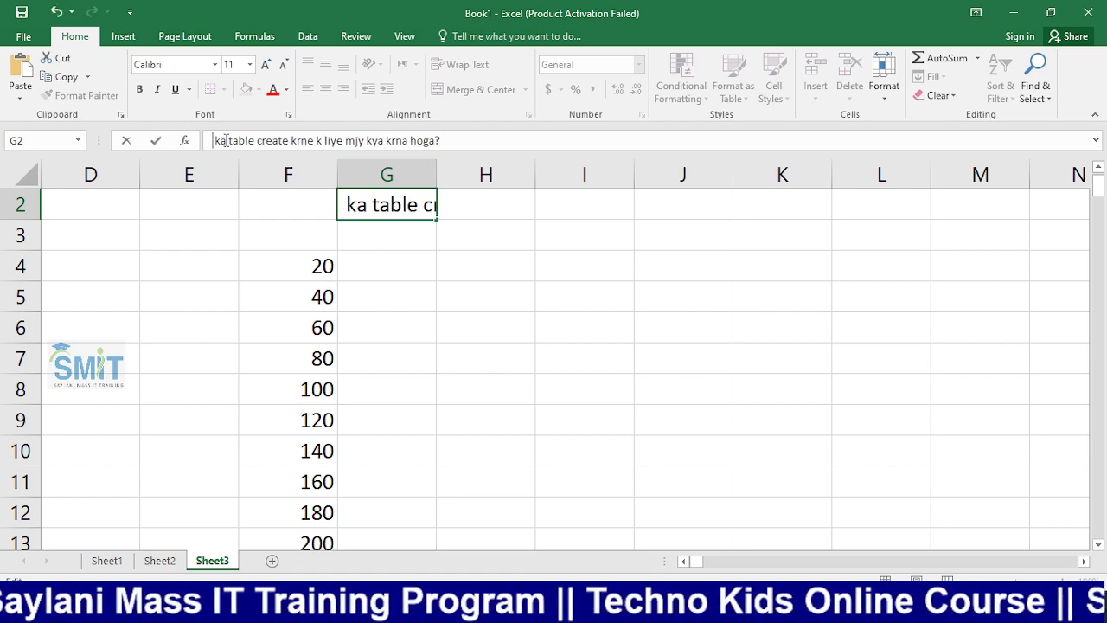
{"action": "type", "text": "9"}
{"action": "key", "text": "Return"}
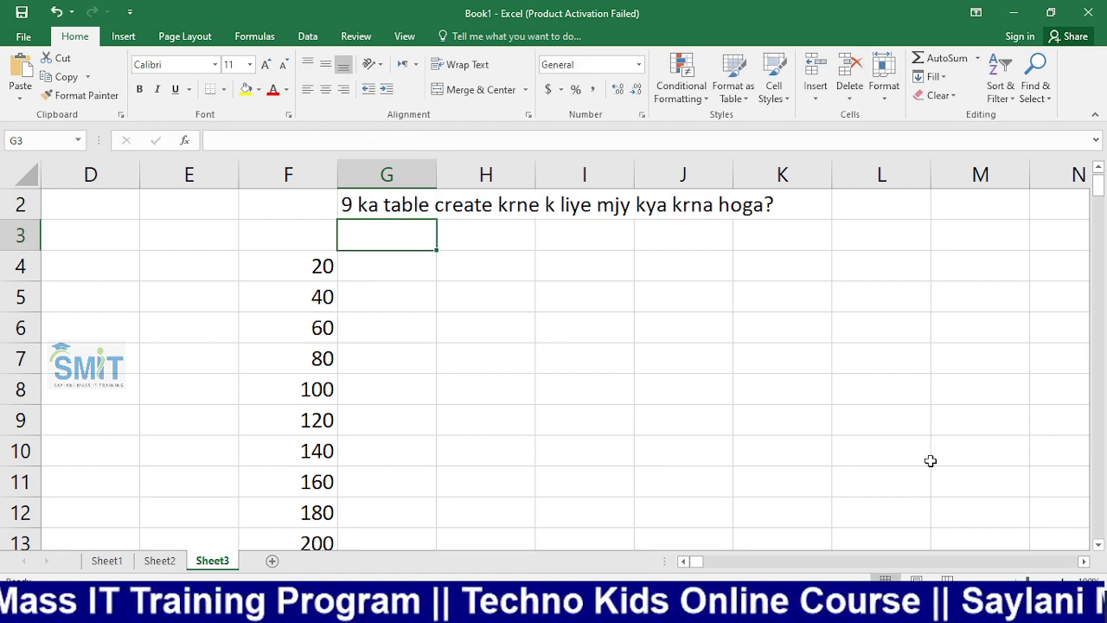
Enter 9 in H4 and 18 in H5 as the starting values for the table of 9.
{"action": "scroll", "coordinate": [877, 470], "scroll_direction": "up", "scroll_amount": 1}
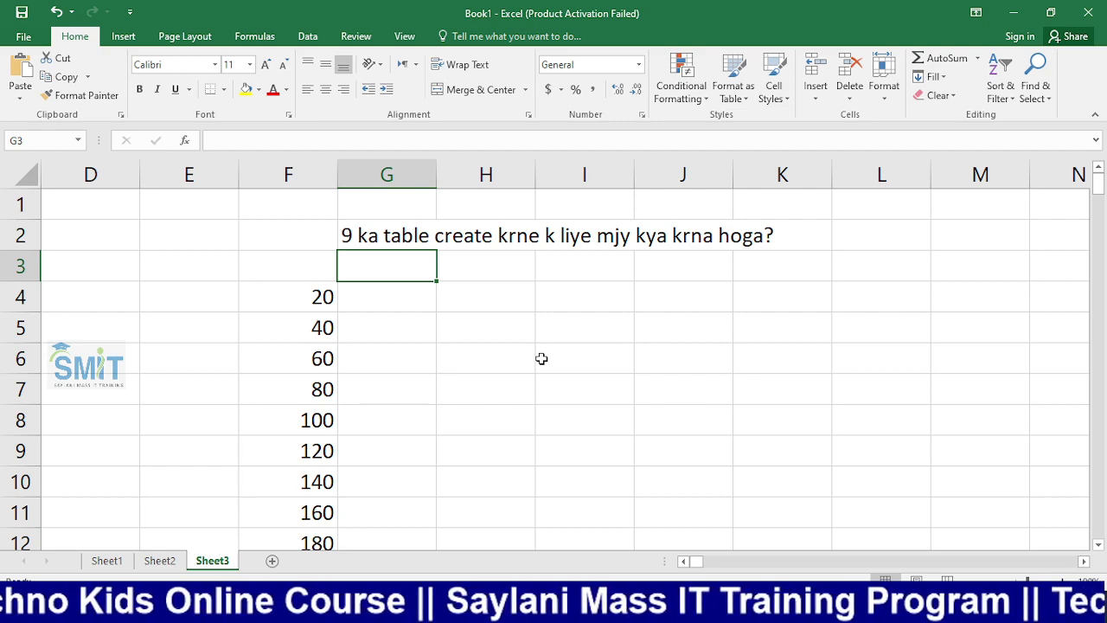
{"action": "type", "text": "9"}
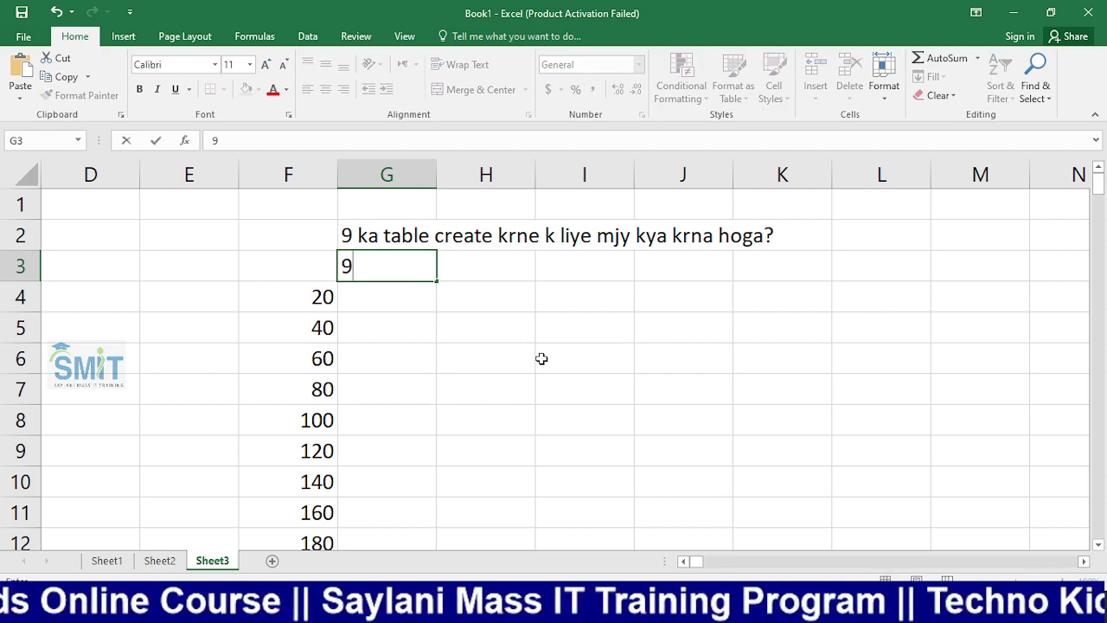
{"action": "key", "text": "BackSpace"}
{"action": "key", "text": "Escape"}
{"action": "key", "text": "Return"}
{"action": "key", "text": "Right"}
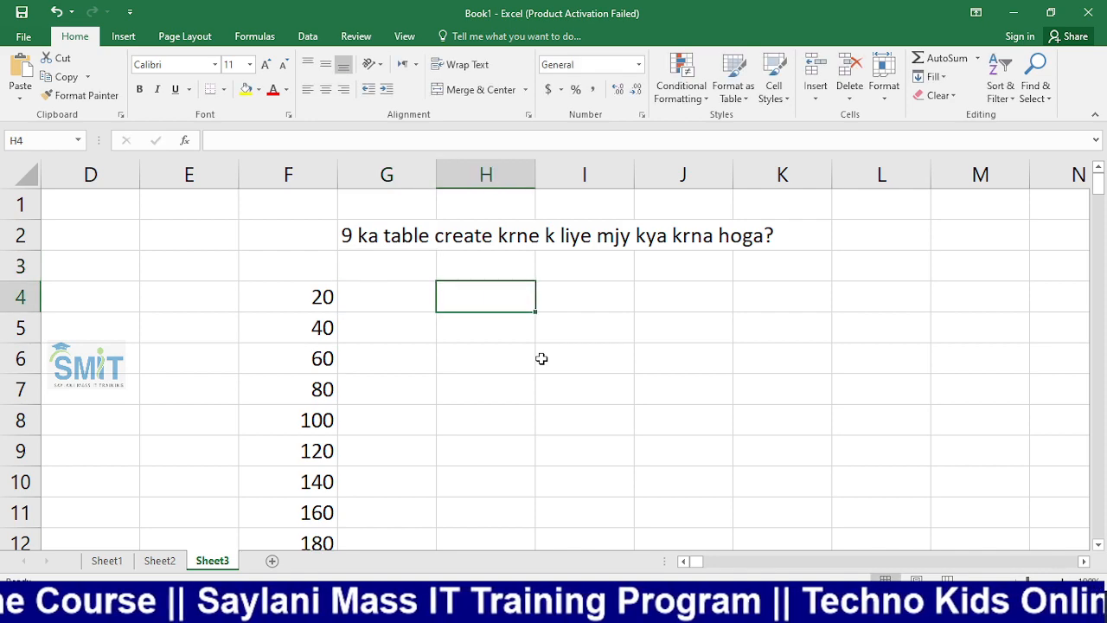
{"action": "type", "text": "9"}
{"action": "key", "text": "Return"}
{"action": "type", "text": "18"}
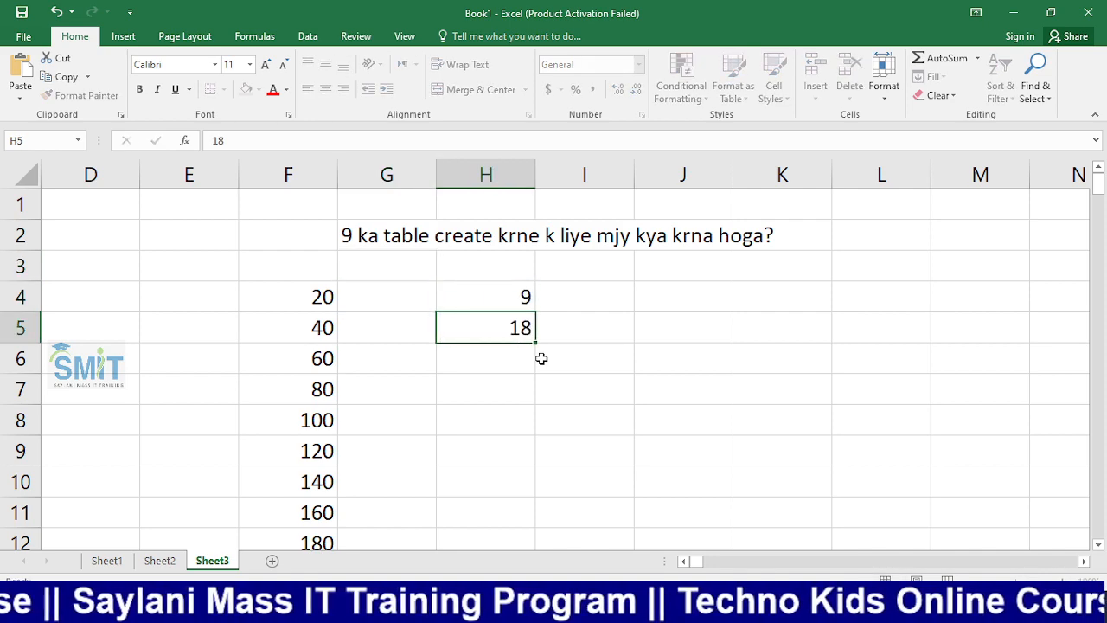
{"action": "key", "text": "Return"}
Fill H4:H5 down to H13 as repeating copies of 9 and 18.
{"action": "left_click_drag", "start_coordinate": [524, 297], "coordinate": [528, 333]}
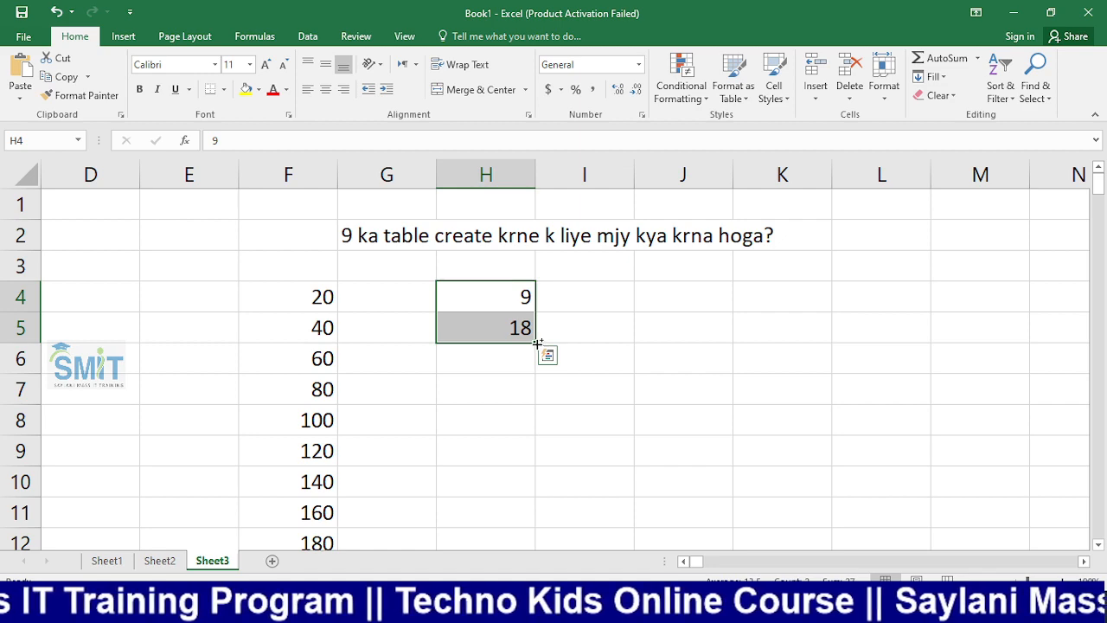
{"action": "mouse_move", "coordinate": [538, 346]}
{"action": "left_mouse_down"}
{"action": "mouse_move", "coordinate": [525, 510]}
{"action": "mouse_move", "coordinate": [511, 331]}
{"action": "mouse_move", "coordinate": [522, 339]}
{"action": "left_mouse_up"}
{"action": "scroll", "coordinate": [566, 344], "scroll_direction": "up", "scroll_amount": 1}
{"action": "scroll", "coordinate": [505, 388], "scroll_direction": "up", "scroll_amount": 1}
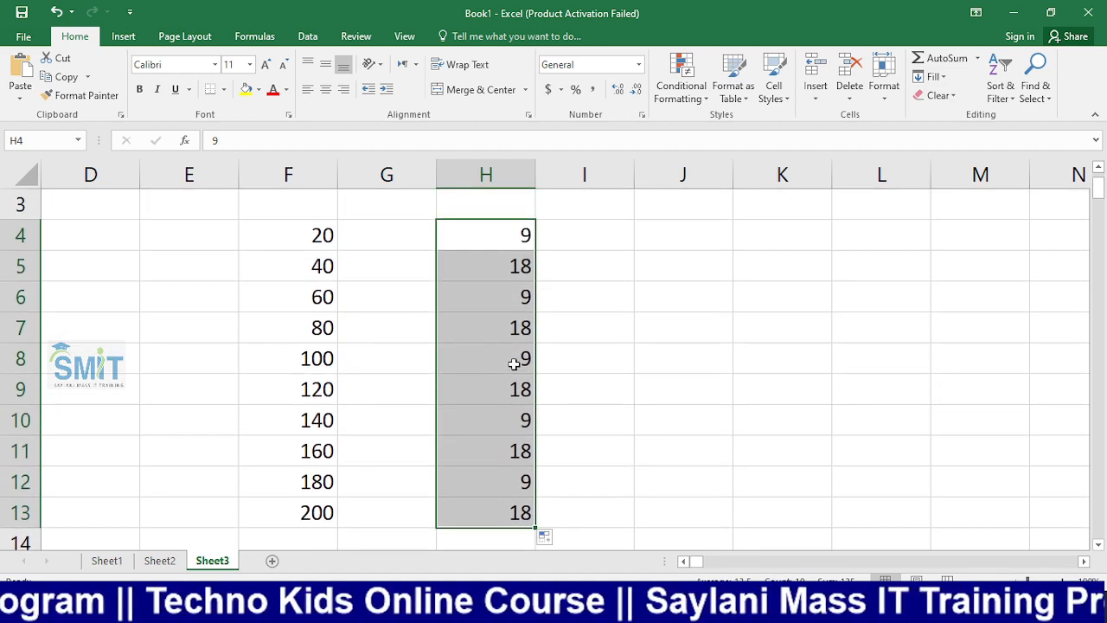
Enter 9 and 18 in J4:J5 and fill them down to J13 as a series increasing by 9.
{"action": "left_click", "coordinate": [662, 225]}
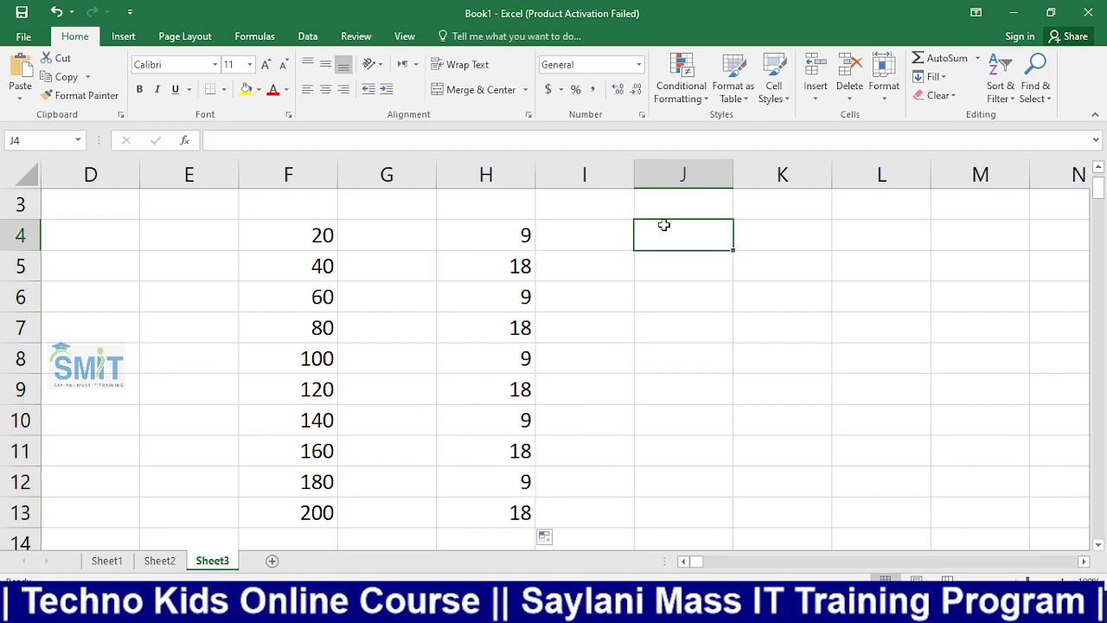
{"action": "type", "text": "9"}
{"action": "key", "text": "Return"}
{"action": "type", "text": "18"}
{"action": "key", "text": "Return"}
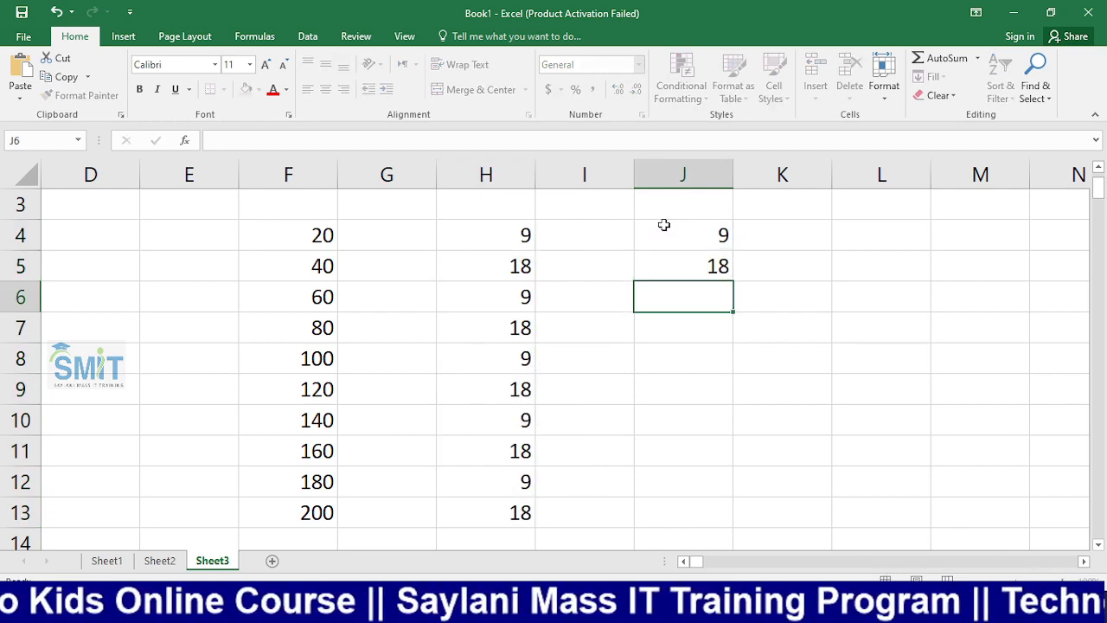
{"action": "left_click_drag", "start_coordinate": [710, 237], "coordinate": [709, 524]}
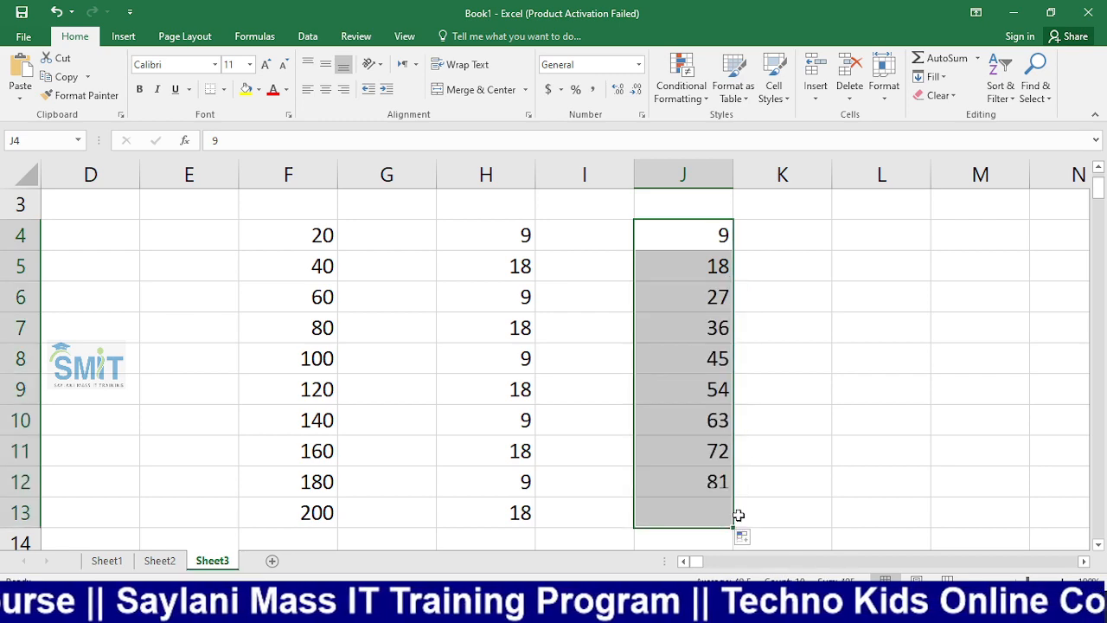
Enter 5 in L4 and fill it down to L13 as a series increasing by 1.
{"action": "left_click", "coordinate": [893, 246]}
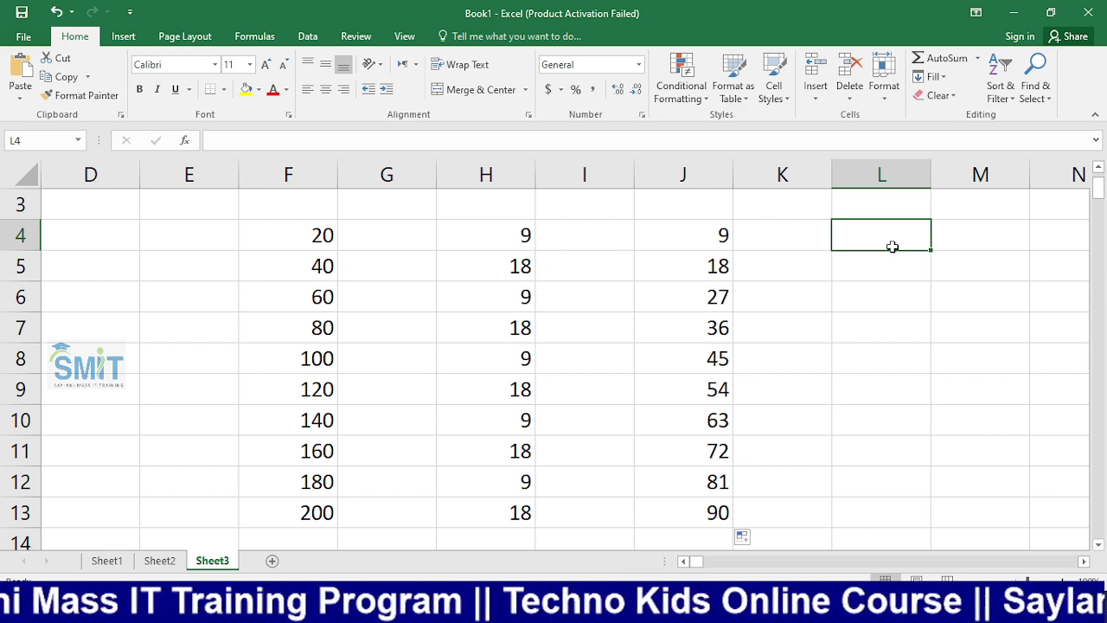
{"action": "type", "text": "5"}
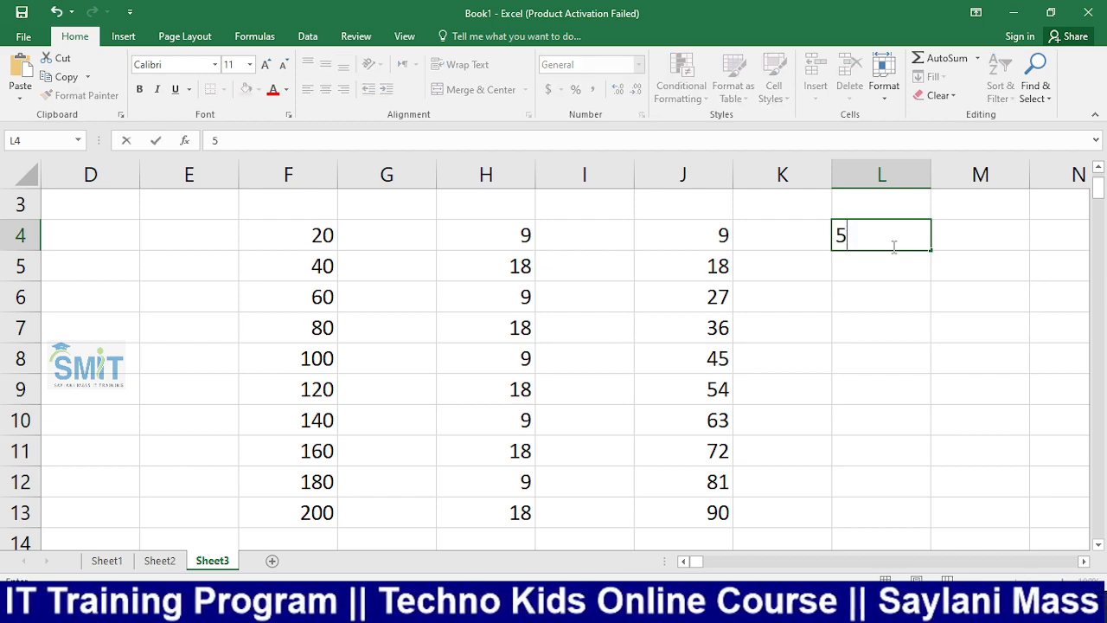
{"action": "key", "text": "Return"}
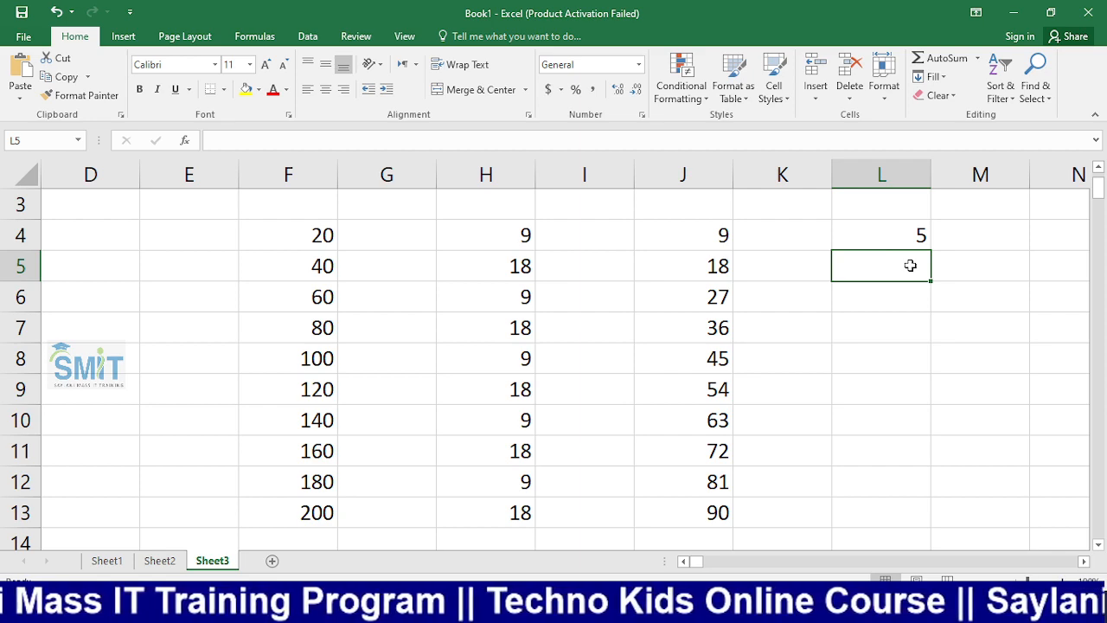
{"action": "left_click", "coordinate": [897, 319]}
{"action": "left_click", "coordinate": [901, 243]}
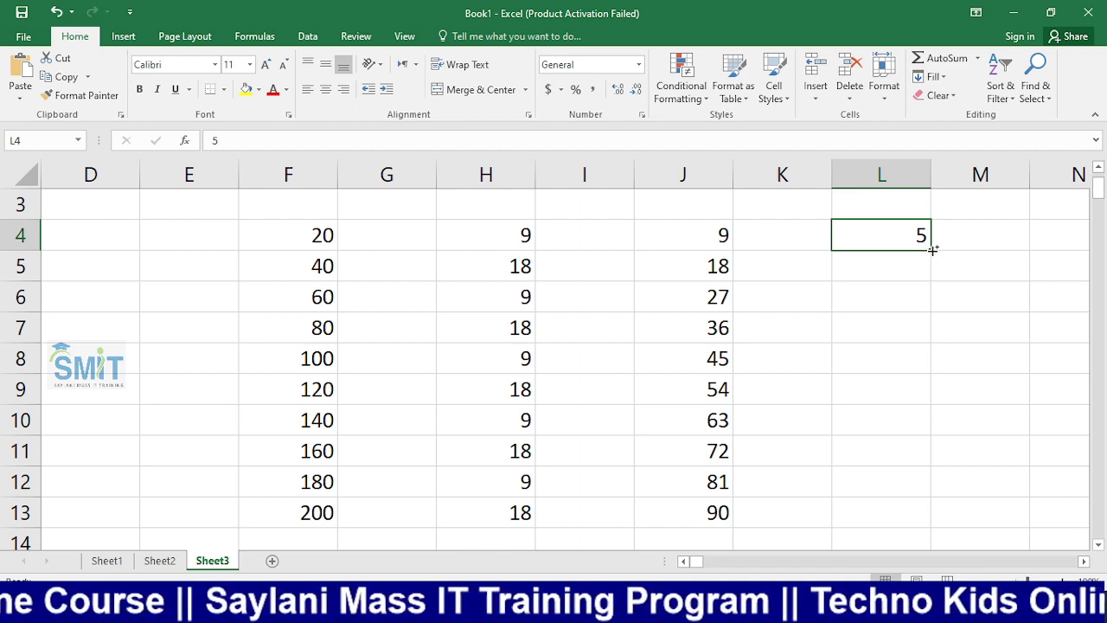
{"action": "left_click_drag", "start_coordinate": [933, 250], "coordinate": [912, 535]}
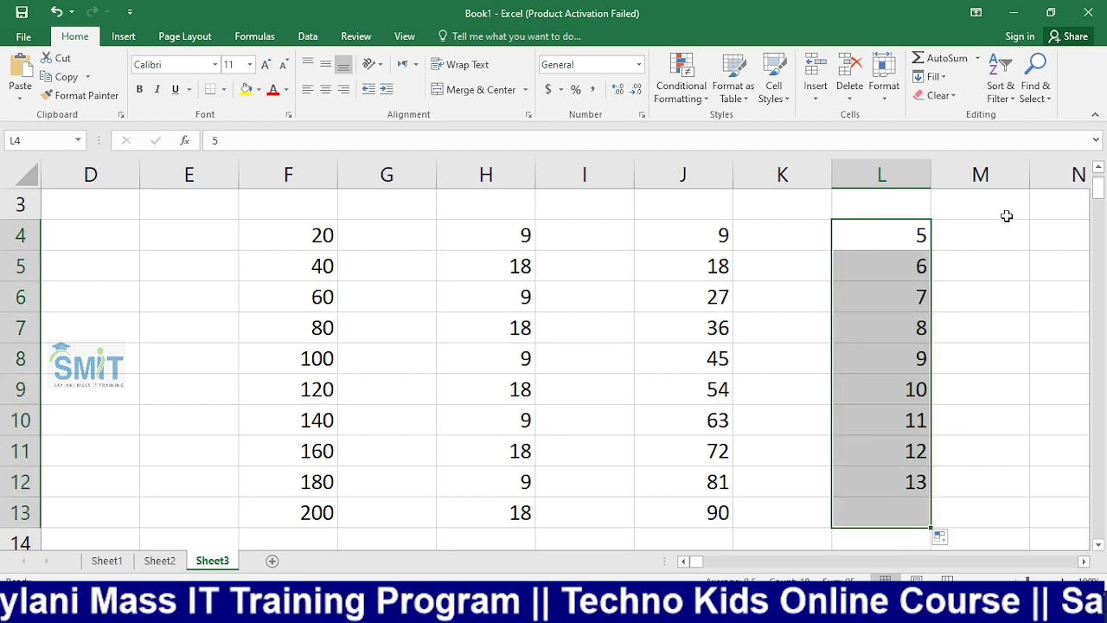
Enter 5 in N4 and fill it down to N13 as repeated copies of 5.
{"action": "scroll", "coordinate": [828, 239], "scroll_direction": "right", "scroll_amount": 3}
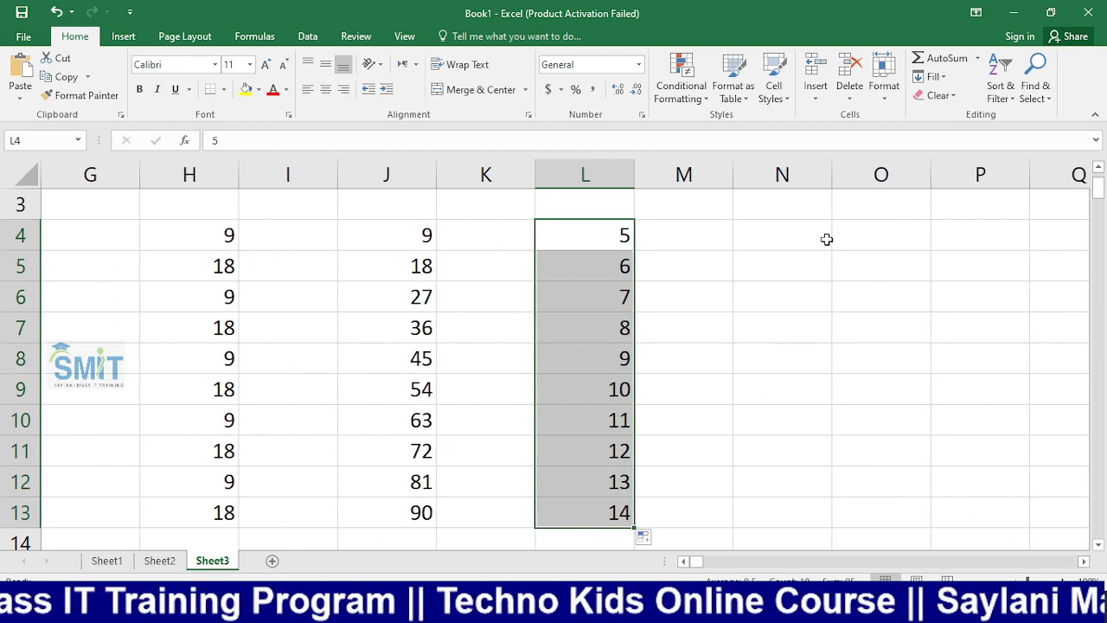
{"action": "left_click", "coordinate": [790, 247]}
{"action": "type", "text": "5"}
{"action": "key", "text": "Return"}
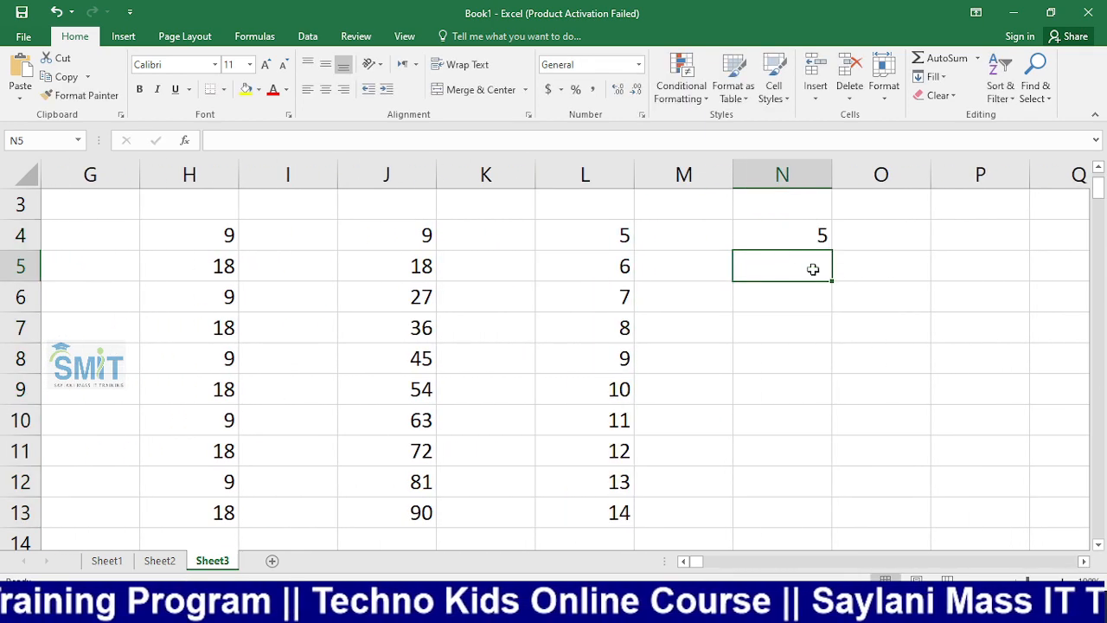
{"action": "left_click", "coordinate": [797, 237]}
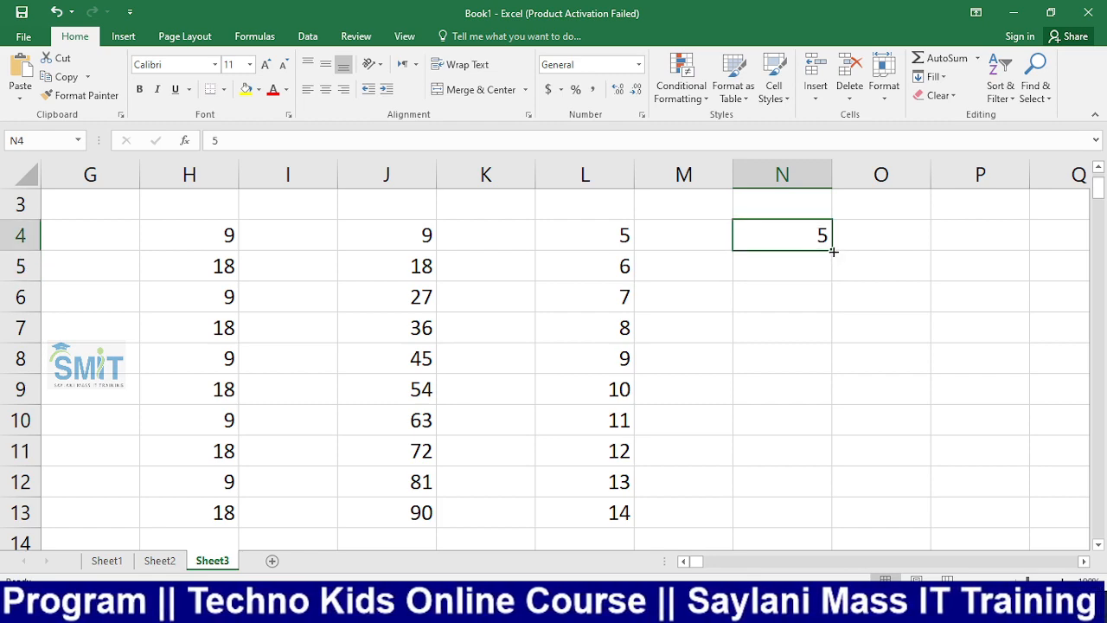
{"action": "left_click_drag", "start_coordinate": [833, 251], "coordinate": [809, 532]}
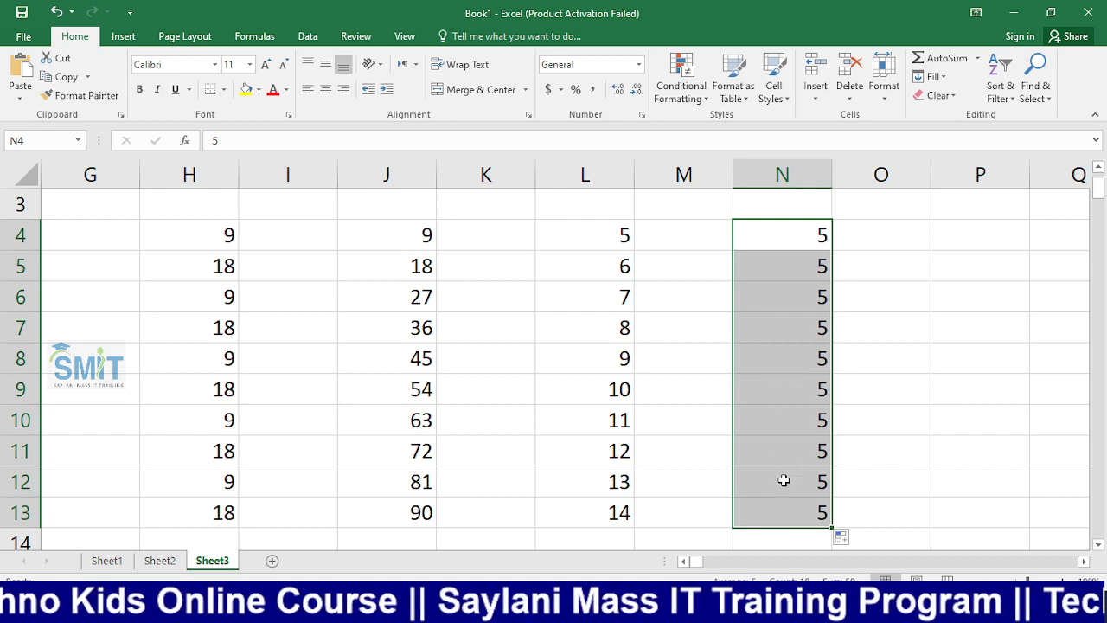
Enter 5 in P4 and fill it down to P13 as a series increasing by 1.
{"action": "left_click", "coordinate": [977, 216]}
{"action": "type", "text": "5"}
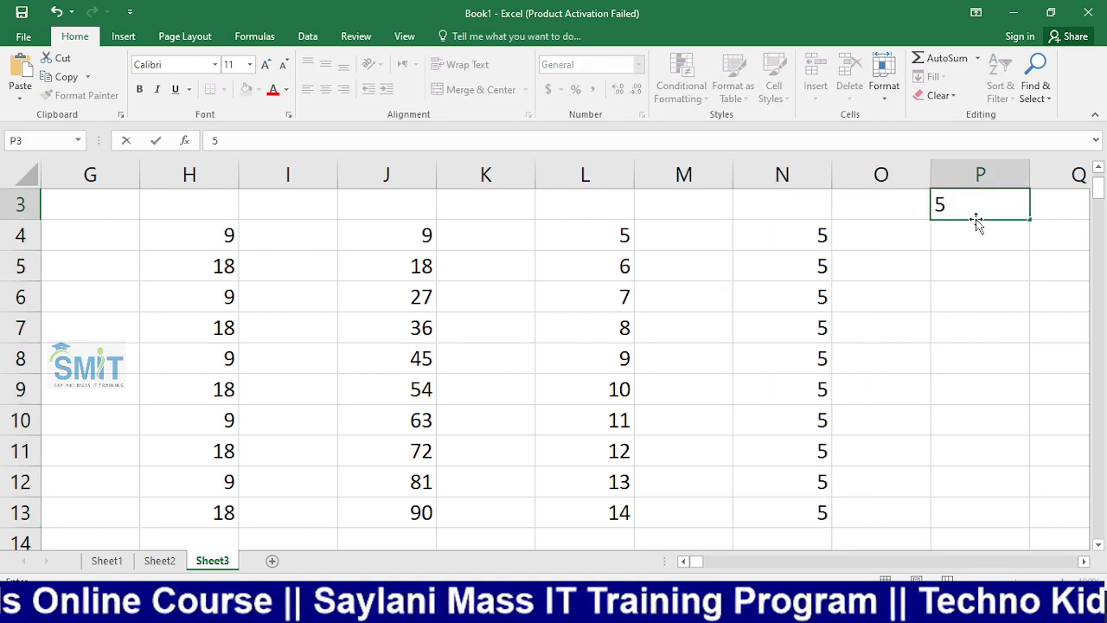
{"action": "key", "text": "Escape"}
{"action": "key", "text": "Down"}
{"action": "type", "text": "5"}
{"action": "key", "text": "Return"}
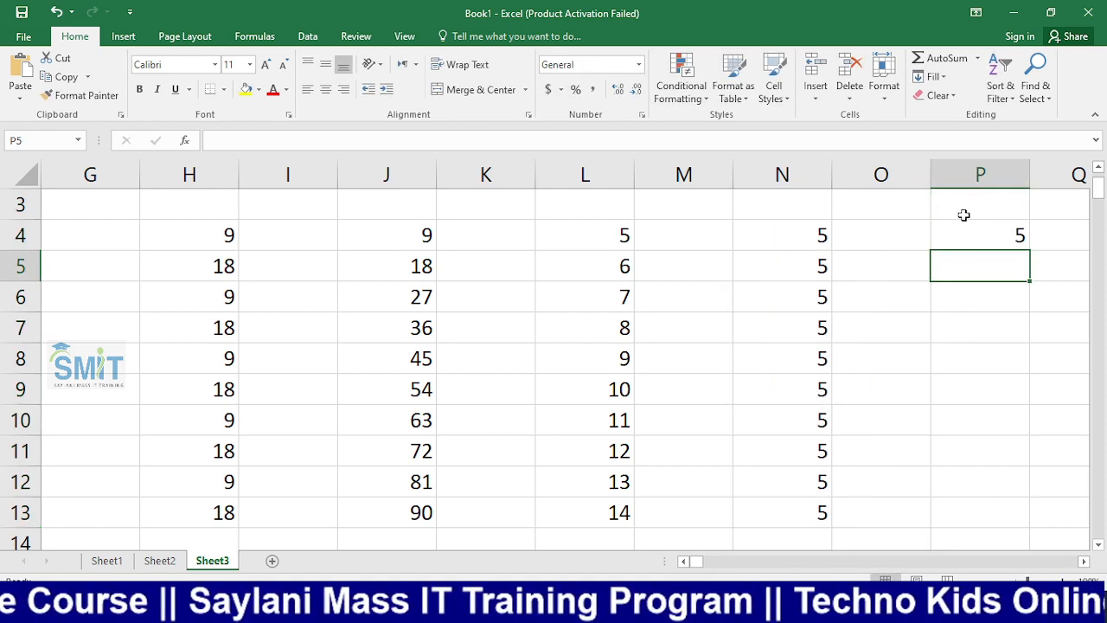
{"action": "left_click", "coordinate": [984, 225]}
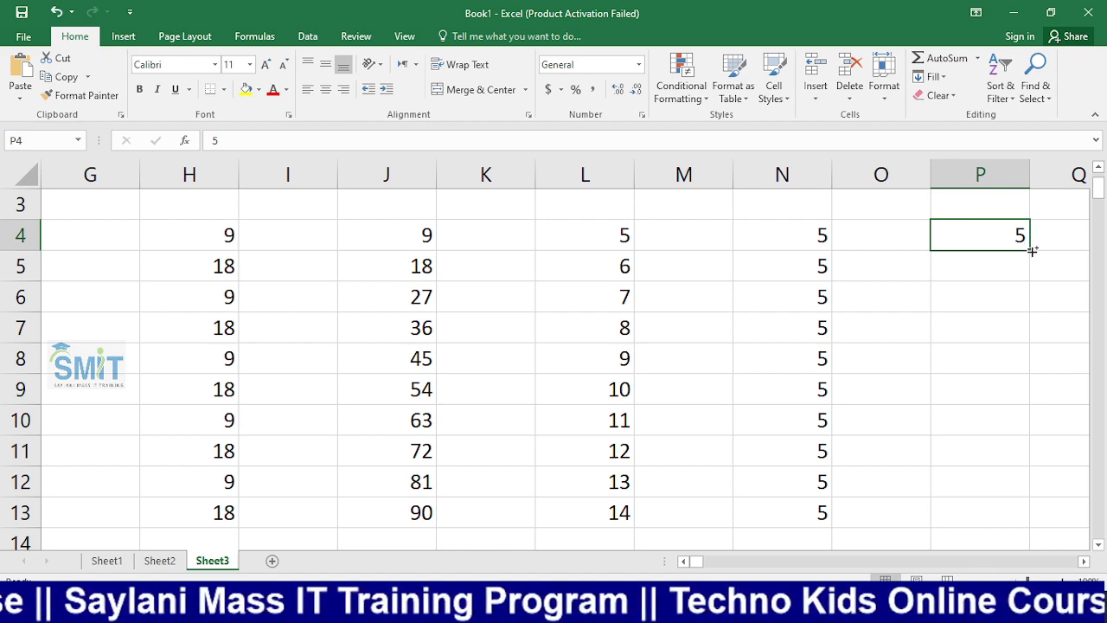
{"action": "mouse_move", "coordinate": [1032, 251]}
{"action": "left_mouse_down"}
{"action": "mouse_move", "coordinate": [1016, 449]}
{"action": "mouse_move", "coordinate": [1006, 306]}
{"action": "mouse_move", "coordinate": [1011, 260]}
{"action": "mouse_move", "coordinate": [1039, 387]}
{"action": "mouse_move", "coordinate": [1041, 467]}
{"action": "mouse_move", "coordinate": [1010, 519]}
{"action": "left_mouse_up"}
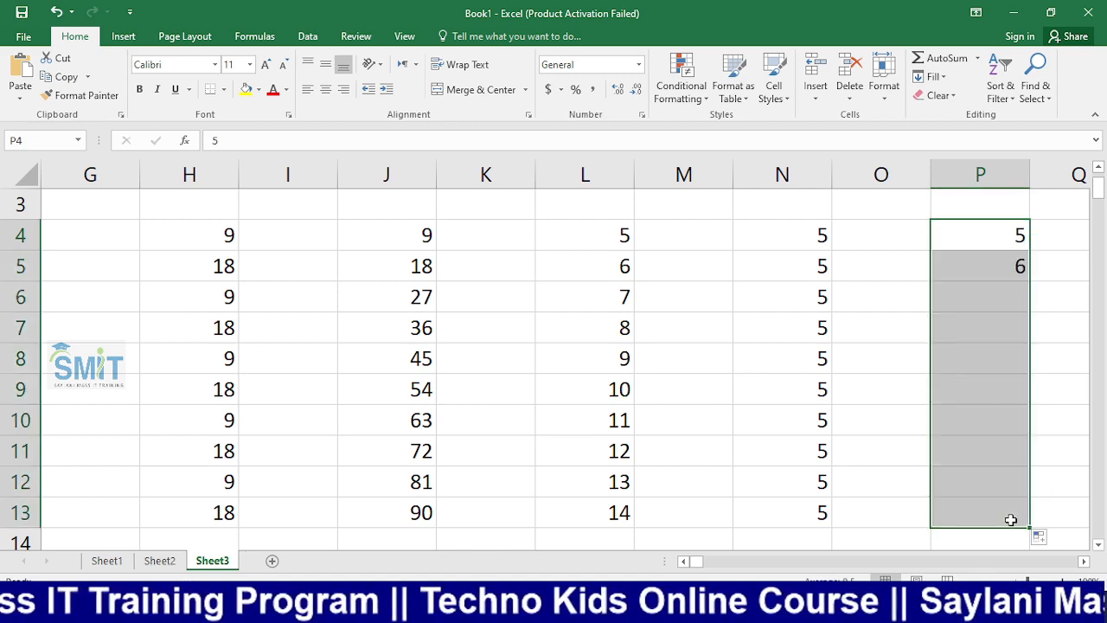
Enter 5 in R4 and fill it down to R13 as repeated copies of 5.
{"action": "scroll", "coordinate": [969, 416], "scroll_direction": "right", "scroll_amount": 3}
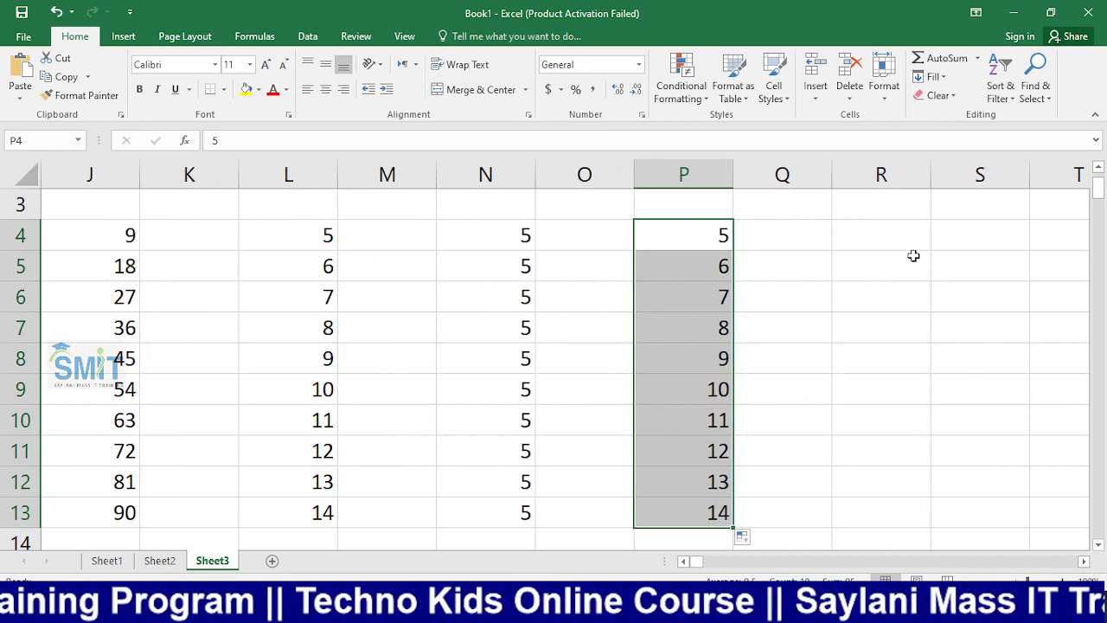
{"action": "left_click", "coordinate": [887, 233]}
{"action": "type", "text": "5"}
{"action": "key", "text": "Return"}
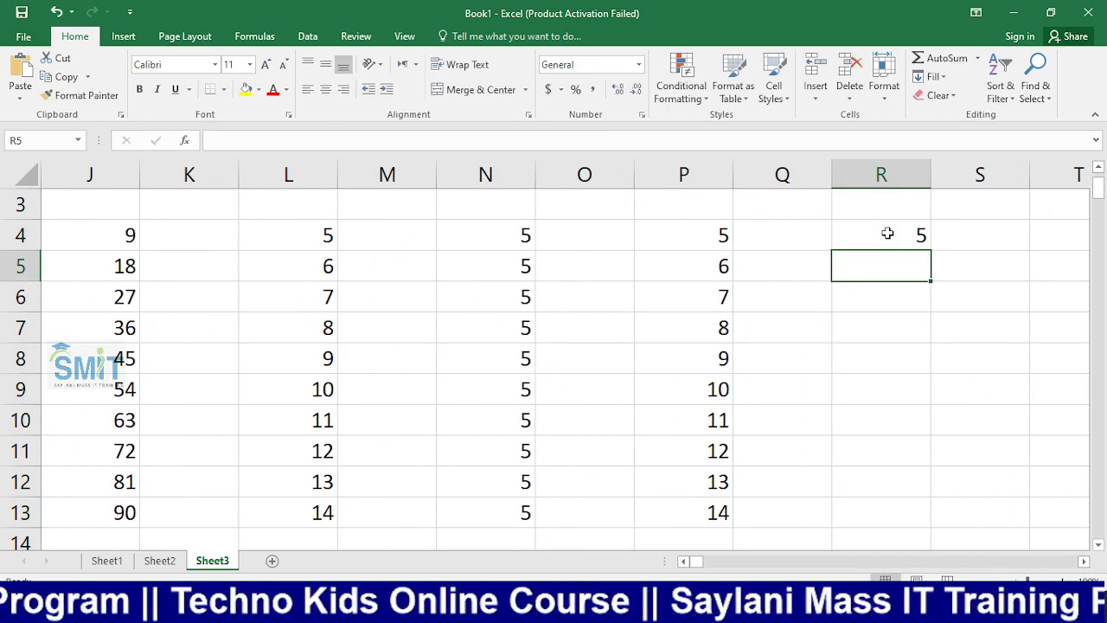
{"action": "left_click", "coordinate": [900, 237]}
{"action": "left_click_drag", "start_coordinate": [931, 250], "coordinate": [928, 517]}
Enter 5 in T4 and fill it down to T13 as a series increasing by 1.
{"action": "left_click", "coordinate": [1084, 561]}
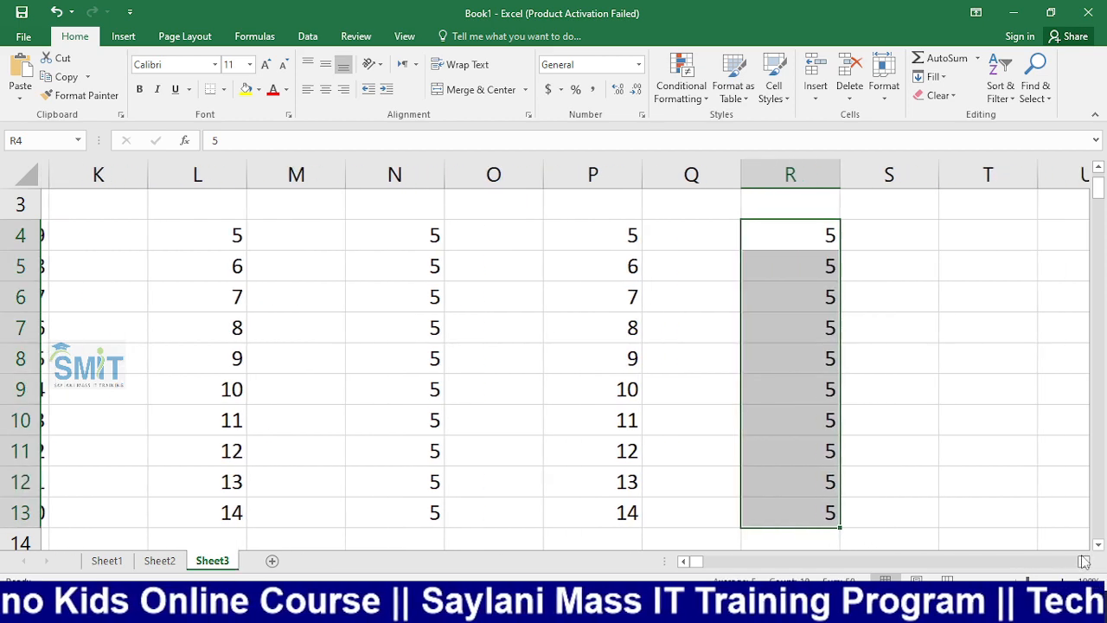
{"action": "left_click", "coordinate": [1084, 560]}
{"action": "left_click", "coordinate": [878, 230]}
{"action": "type", "text": "5"}
{"action": "key", "text": "Return"}
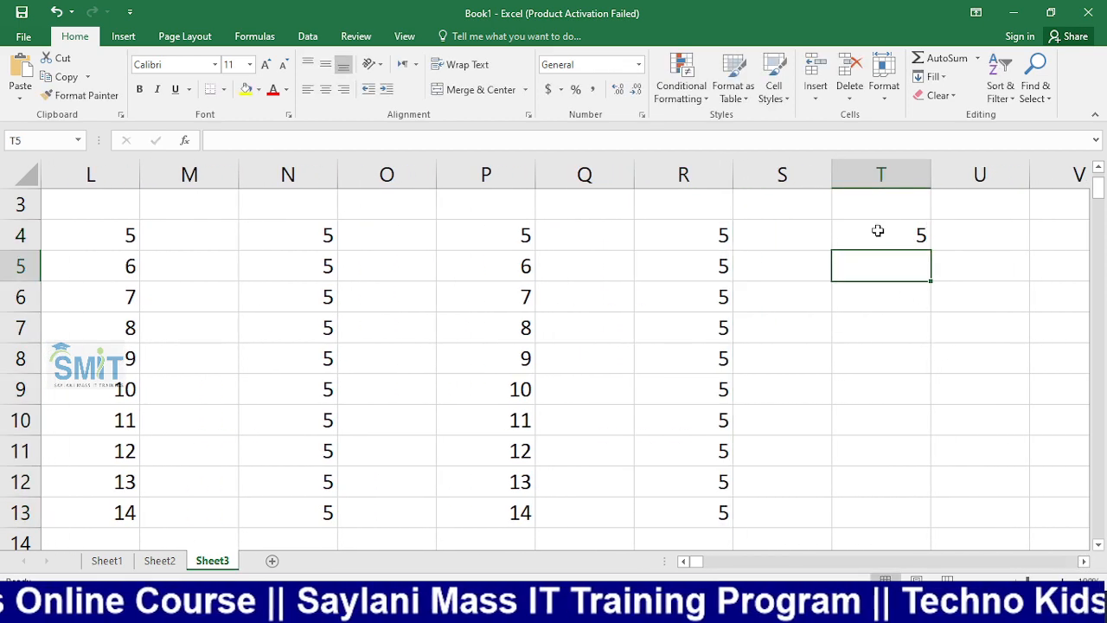
{"action": "left_click", "coordinate": [877, 230]}
{"action": "left_click_drag", "start_coordinate": [931, 250], "coordinate": [916, 527]}
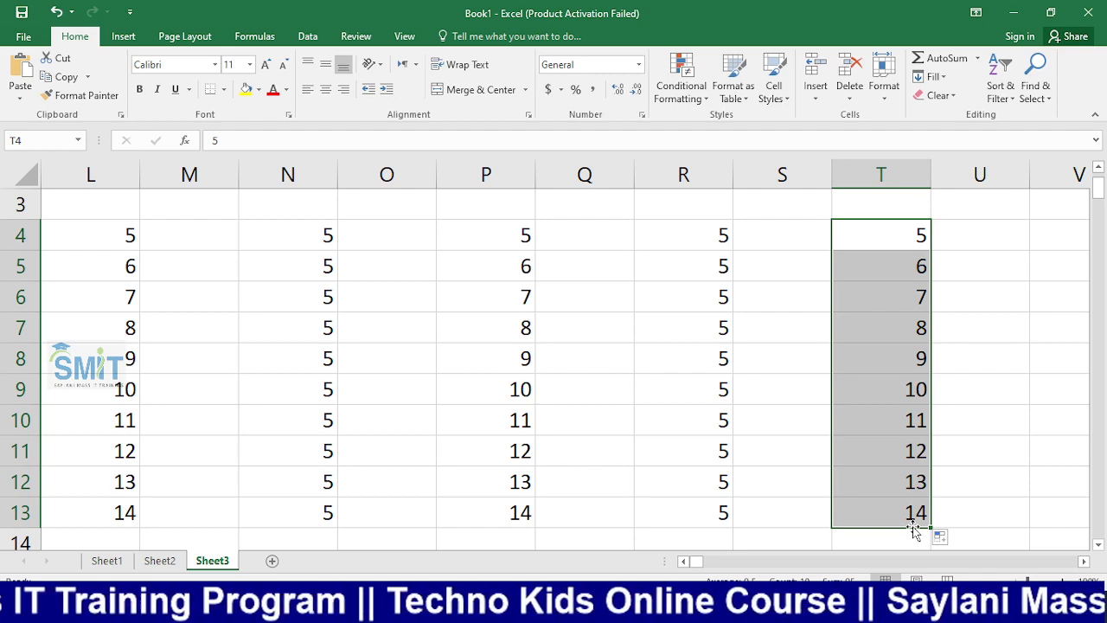
{"action": "key", "text": "alt+Tab"}
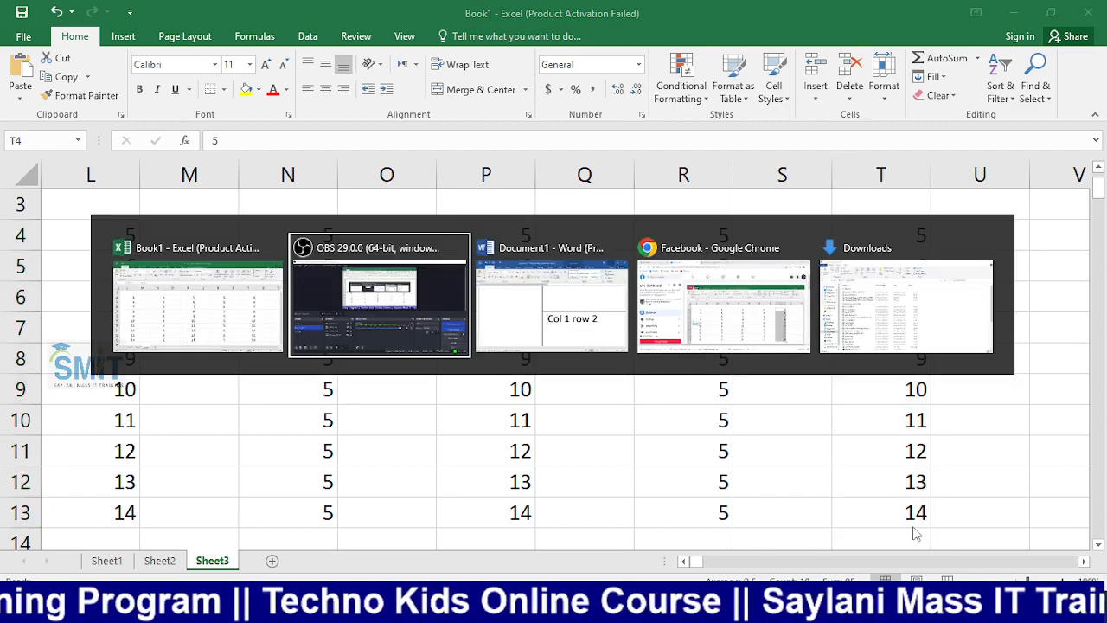
{"action": "left_click", "coordinate": [71, 453]}
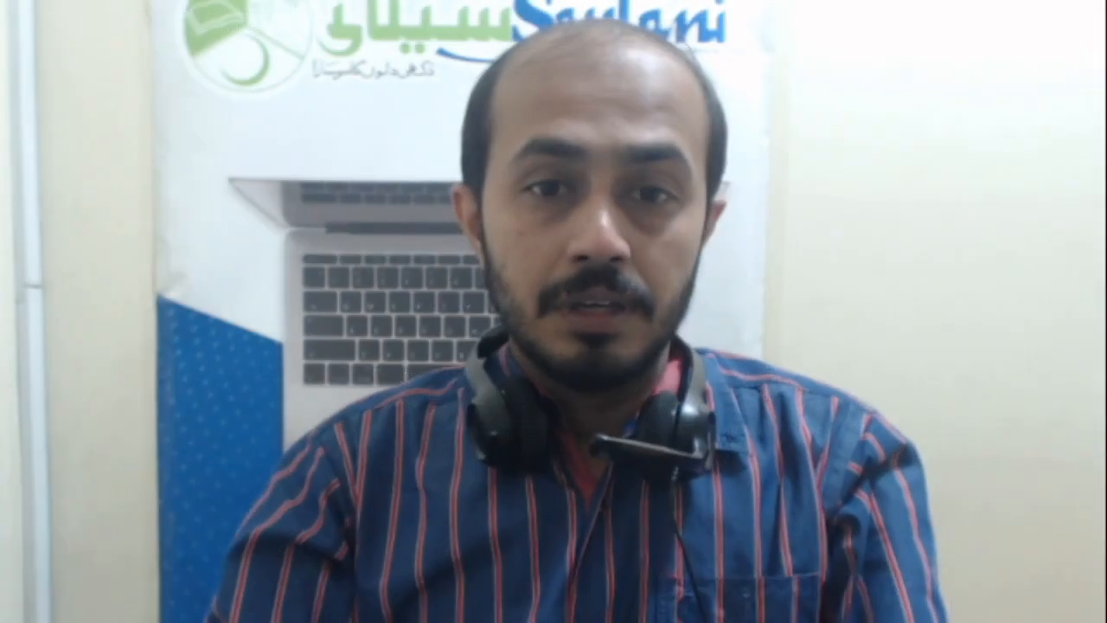